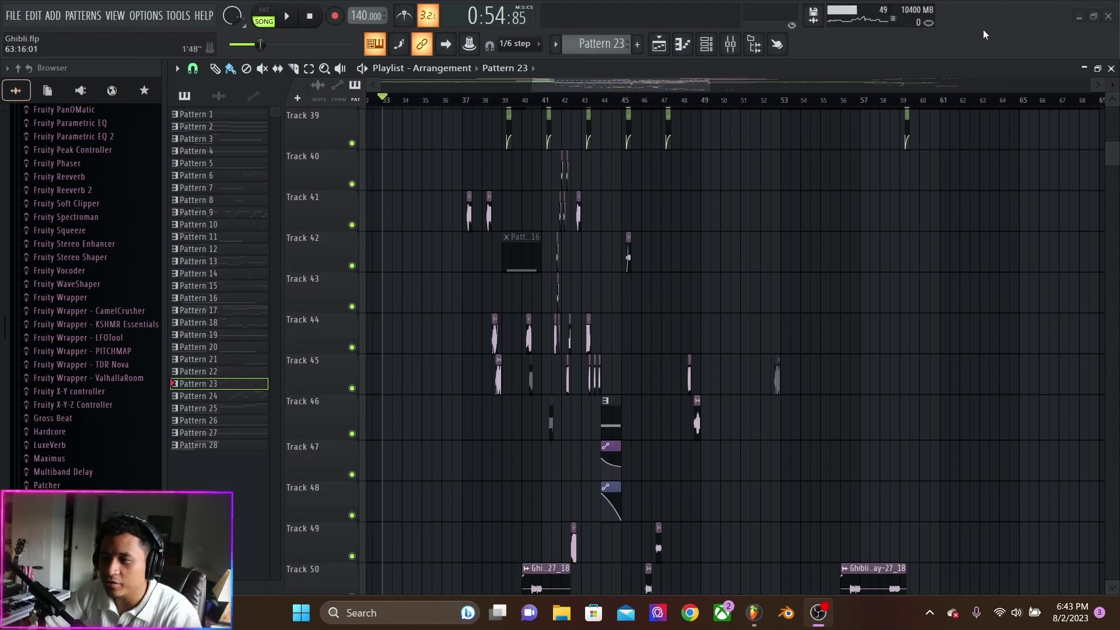
Play the song from about bar 33 and look through the drop's tracks in the playlist, then stop playback.
{"action": "left_click", "coordinate": [982, 29]}
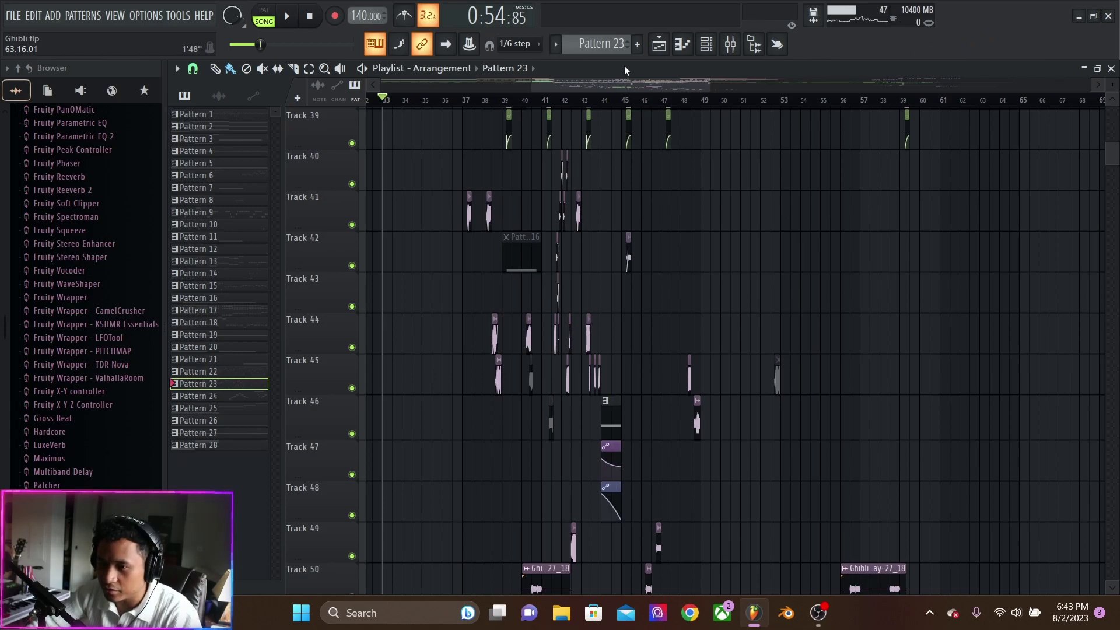
{"action": "left_click", "coordinate": [287, 18]}
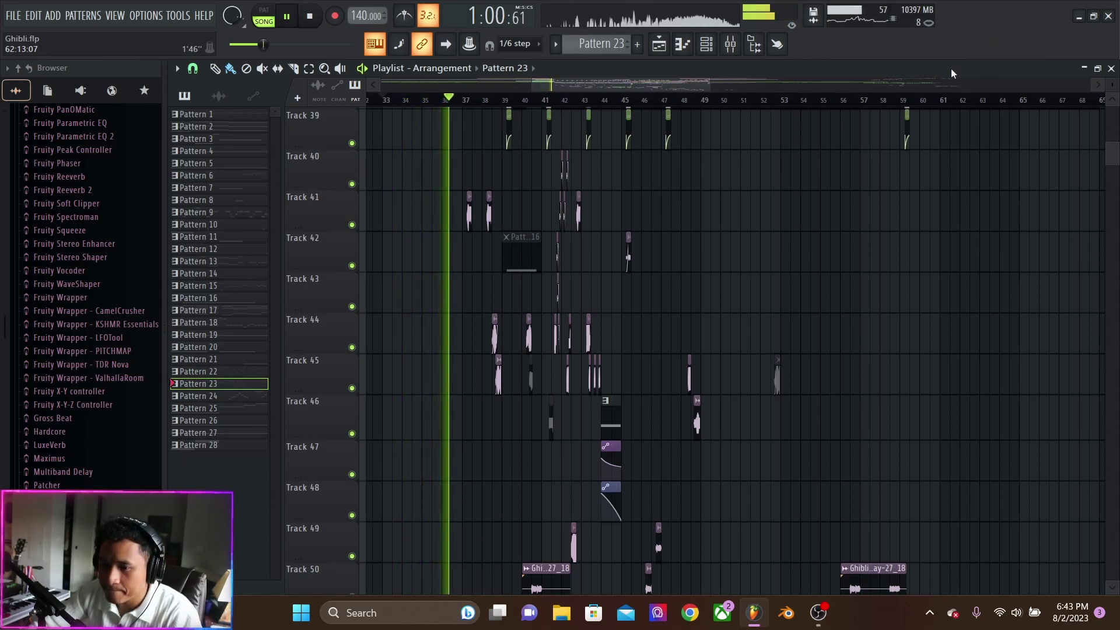
{"action": "scroll", "coordinate": [445, 291], "scroll_direction": "up", "scroll_amount": 10}
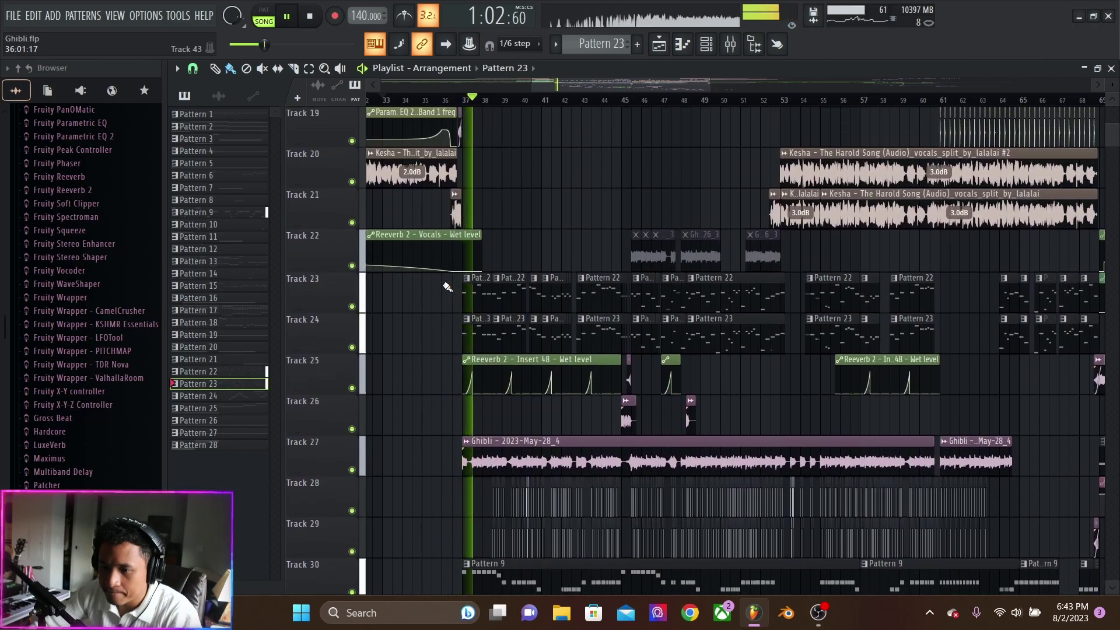
{"action": "scroll", "coordinate": [447, 287], "scroll_direction": "up", "scroll_amount": 9}
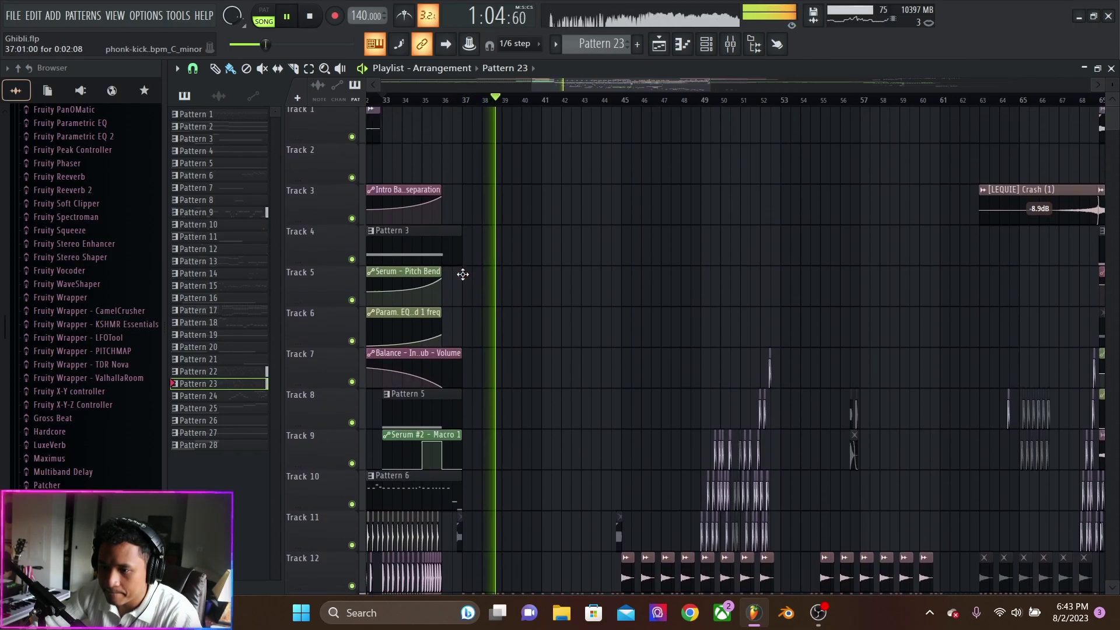
{"action": "scroll", "coordinate": [463, 274], "scroll_direction": "down", "scroll_amount": 3, "text": "ctrl"}
{"action": "scroll", "coordinate": [463, 274], "scroll_direction": "down", "scroll_amount": 10}
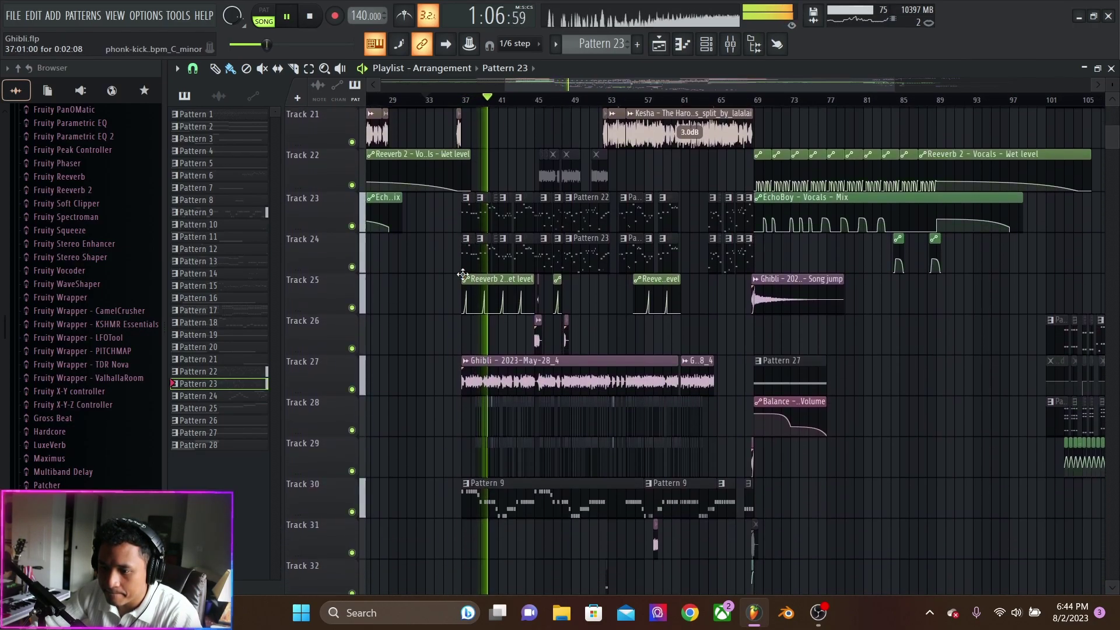
{"action": "scroll", "coordinate": [455, 280], "scroll_direction": "down", "scroll_amount": 5}
{"action": "scroll", "coordinate": [448, 286], "scroll_direction": "up", "scroll_amount": 3, "text": "ctrl"}
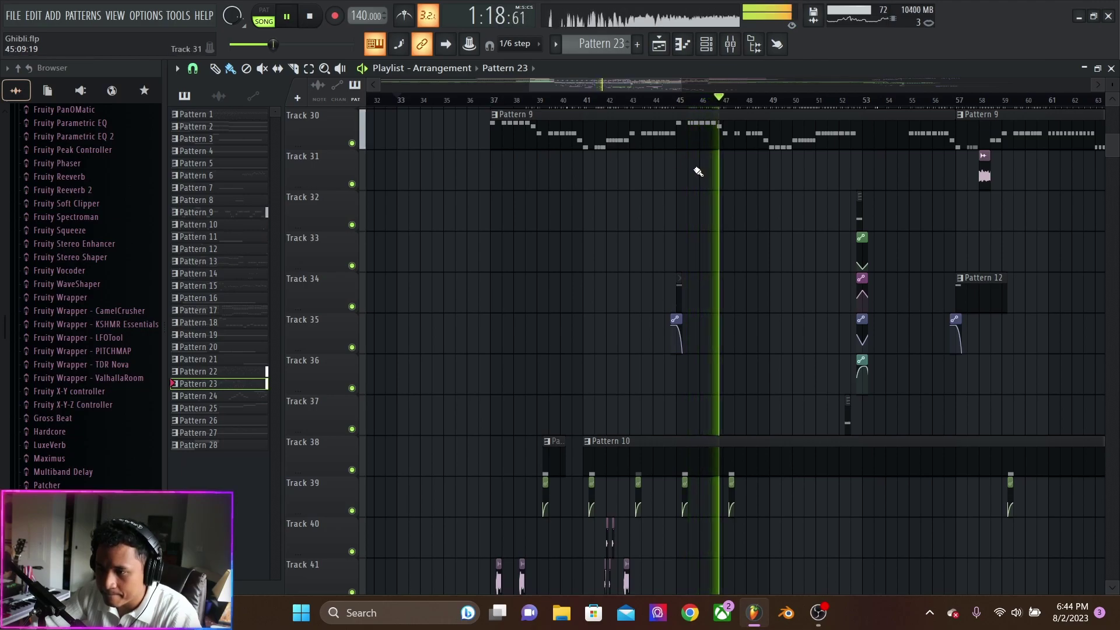
{"action": "scroll", "coordinate": [698, 171], "scroll_direction": "down", "scroll_amount": 3}
{"action": "scroll", "coordinate": [863, 166], "scroll_direction": "up", "scroll_amount": 5}
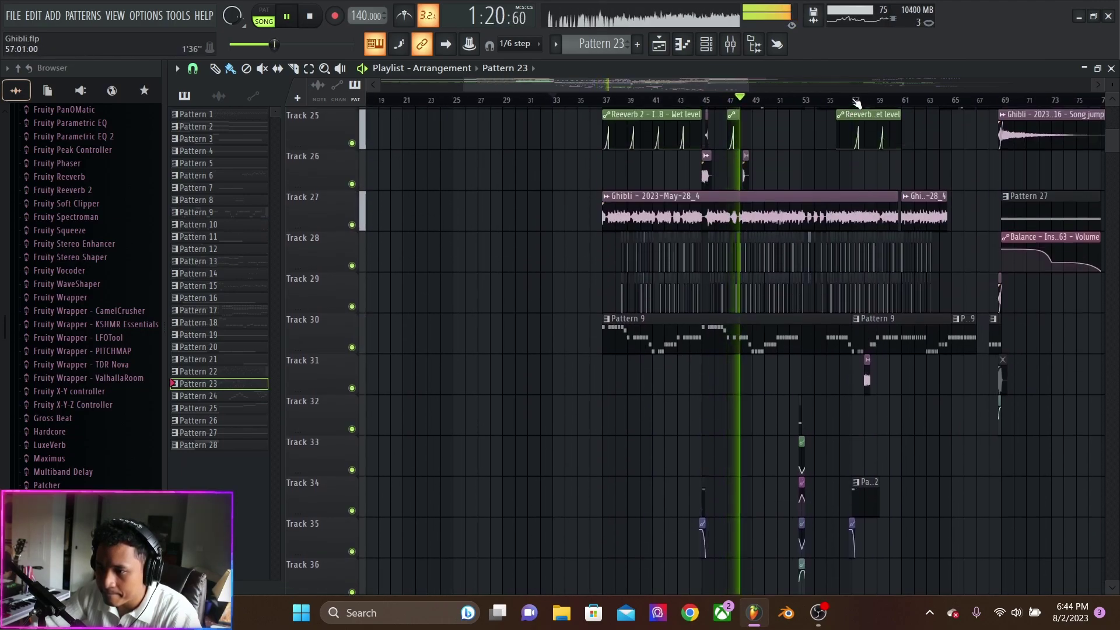
{"action": "key", "text": "space"}
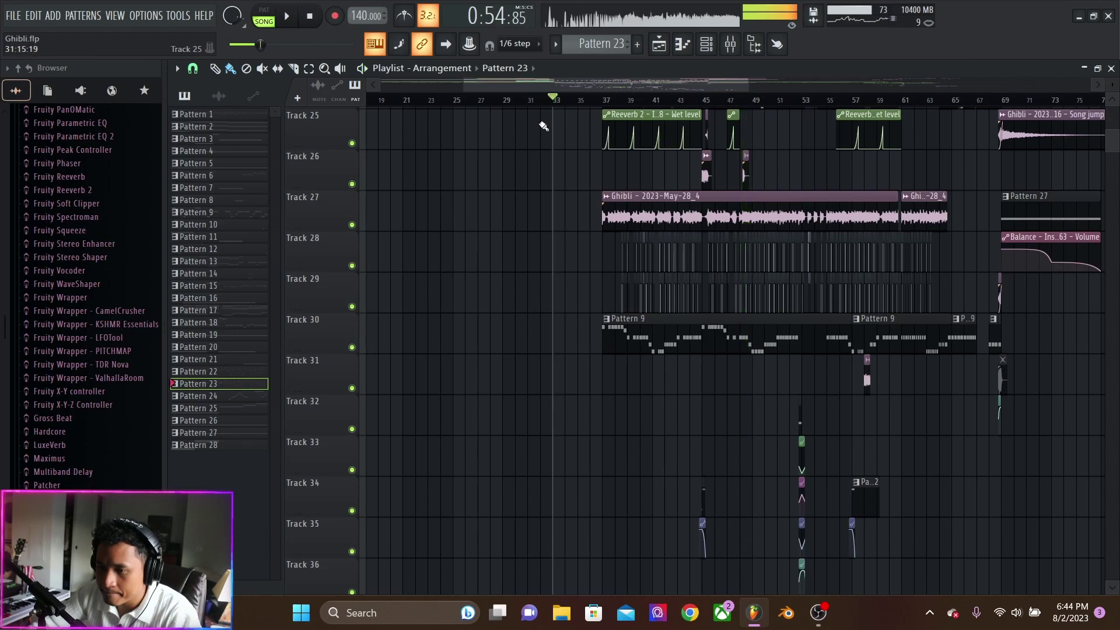
Isolate Tracks 23, 24, 25 and 30 in the playlist and play them from bar 37.
{"action": "left_click", "coordinate": [607, 105]}
{"action": "scroll", "coordinate": [640, 275], "scroll_direction": "up", "scroll_amount": 3}
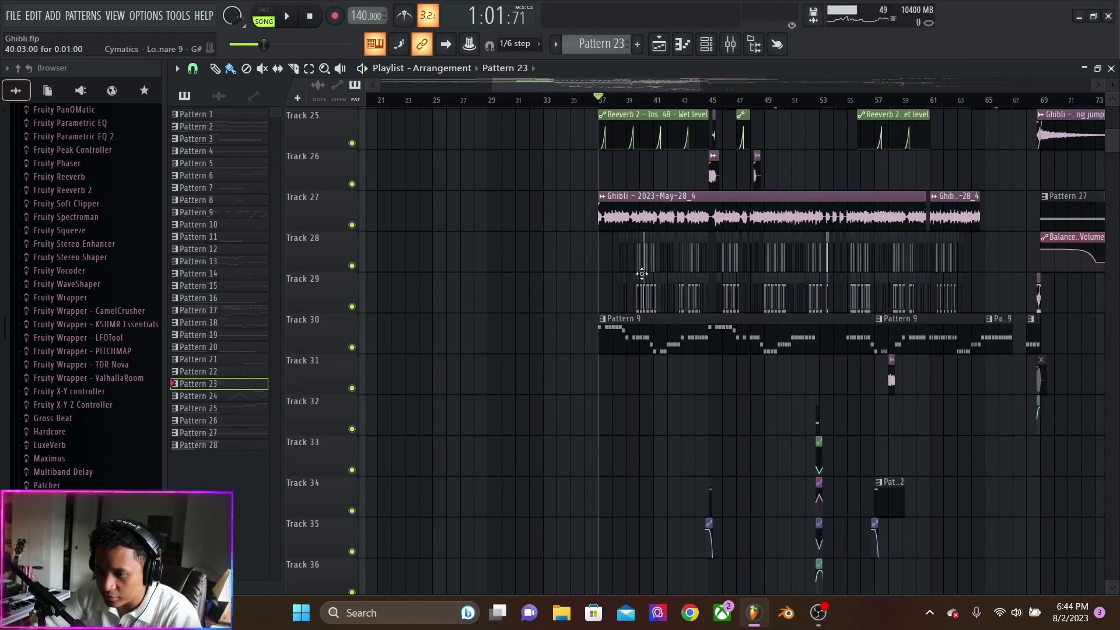
{"action": "scroll", "coordinate": [644, 320], "scroll_direction": "up", "scroll_amount": 1}
{"action": "scroll", "coordinate": [644, 321], "scroll_direction": "up", "scroll_amount": 4}
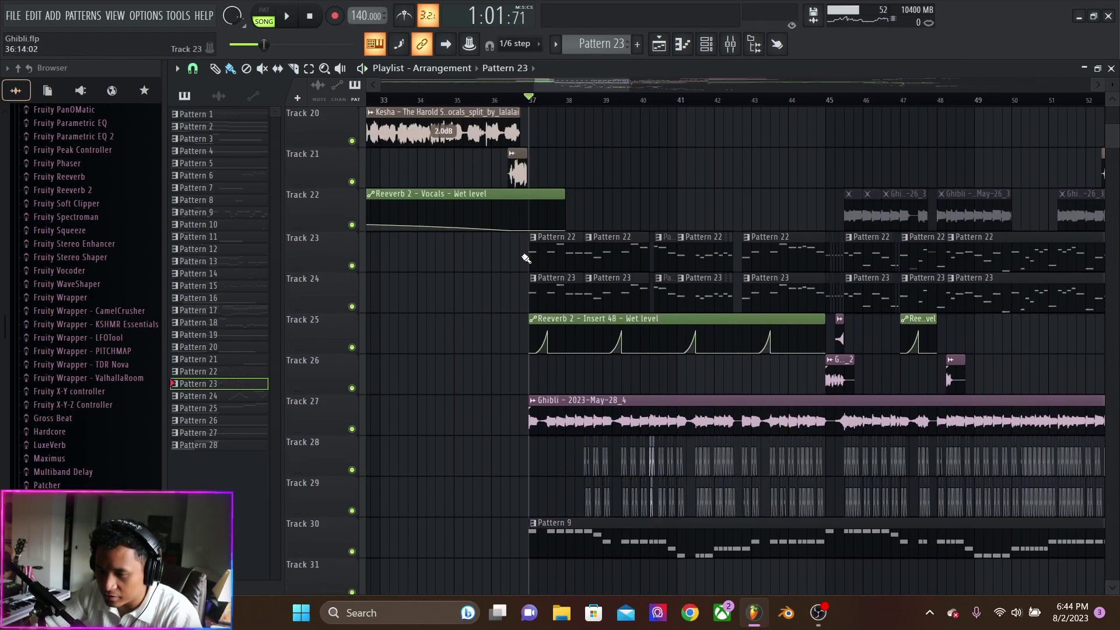
{"action": "left_click", "coordinate": [352, 266], "text": "ctrl"}
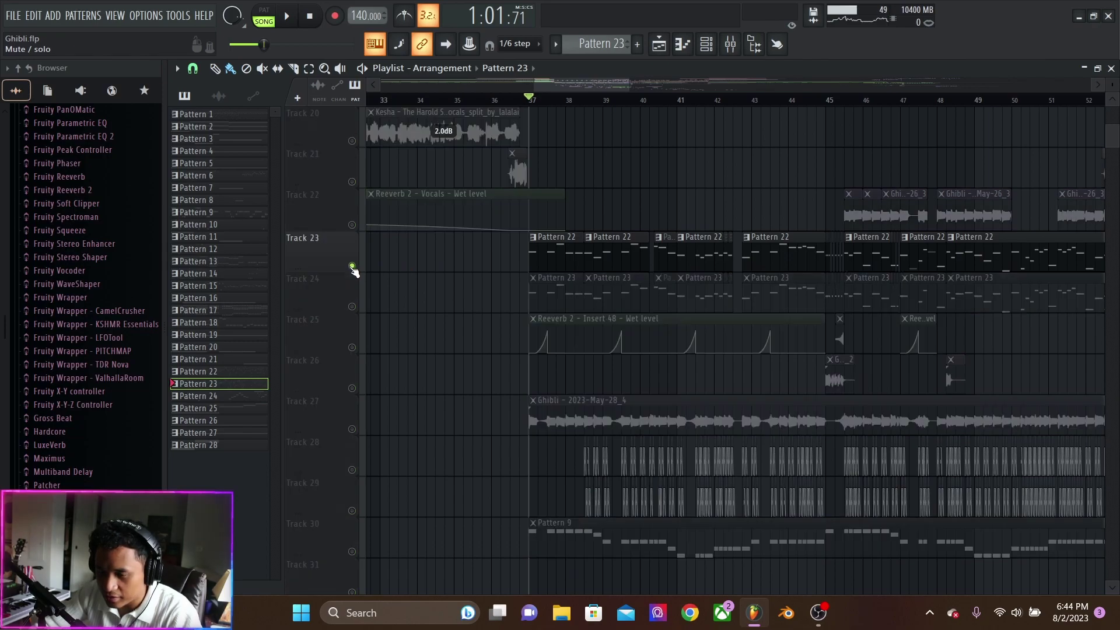
{"action": "left_click", "coordinate": [352, 306]}
{"action": "scroll", "coordinate": [555, 267], "scroll_direction": "down", "scroll_amount": 1}
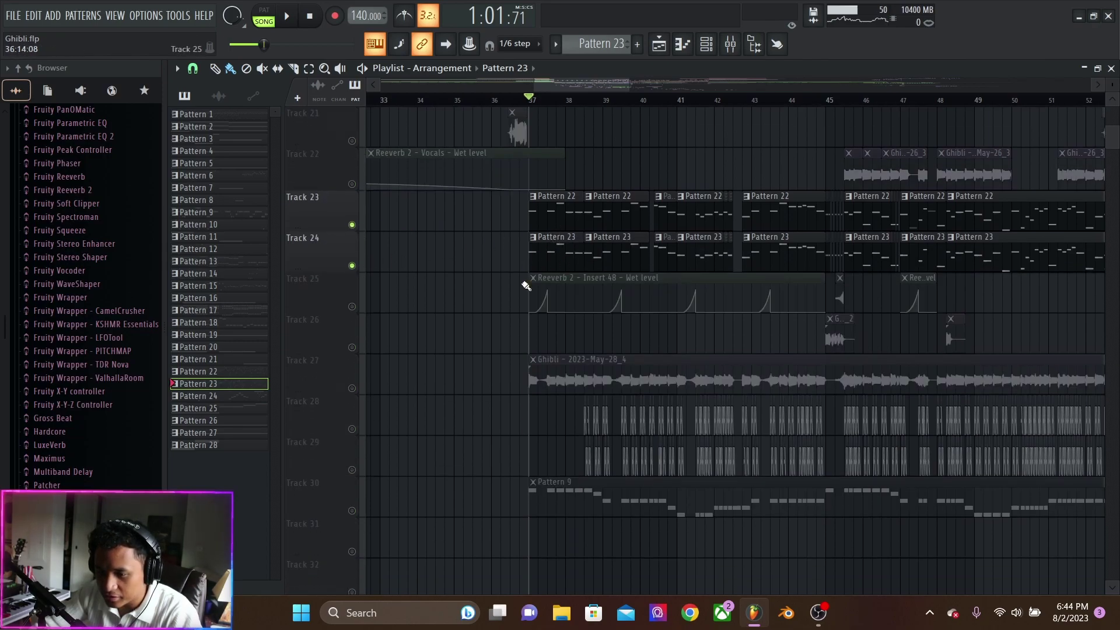
{"action": "left_click", "coordinate": [351, 510]}
{"action": "left_click", "coordinate": [351, 307]}
{"action": "key", "text": "space"}
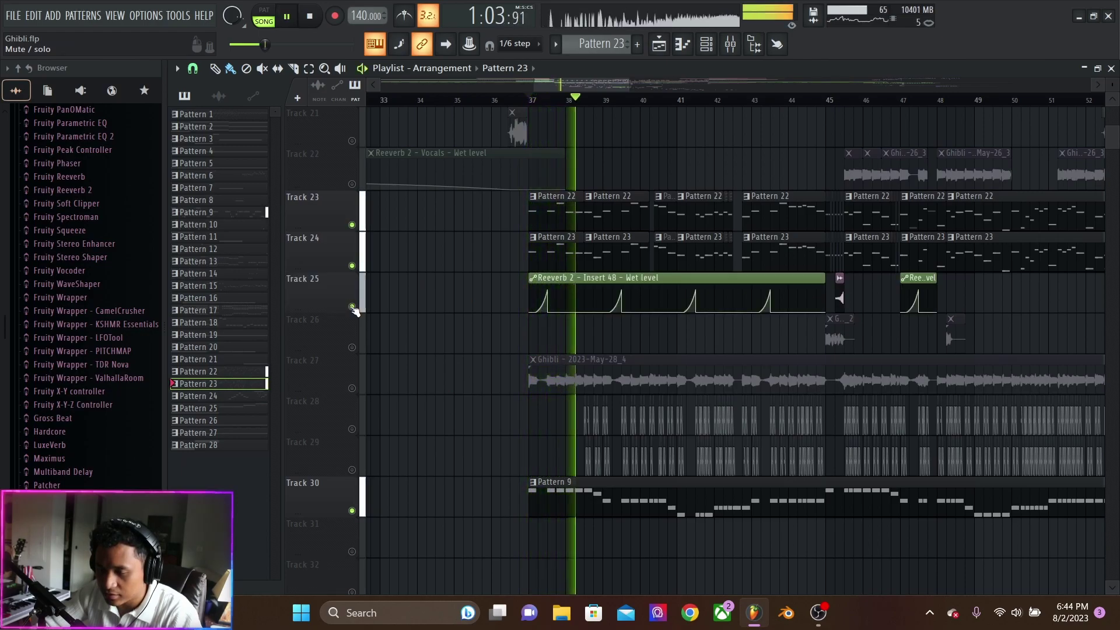
Solo Track 23 alone with playback stopped, and select its Pattern 22 clip.
{"action": "left_click", "coordinate": [352, 225], "text": "ctrl"}
{"action": "key", "text": "space"}
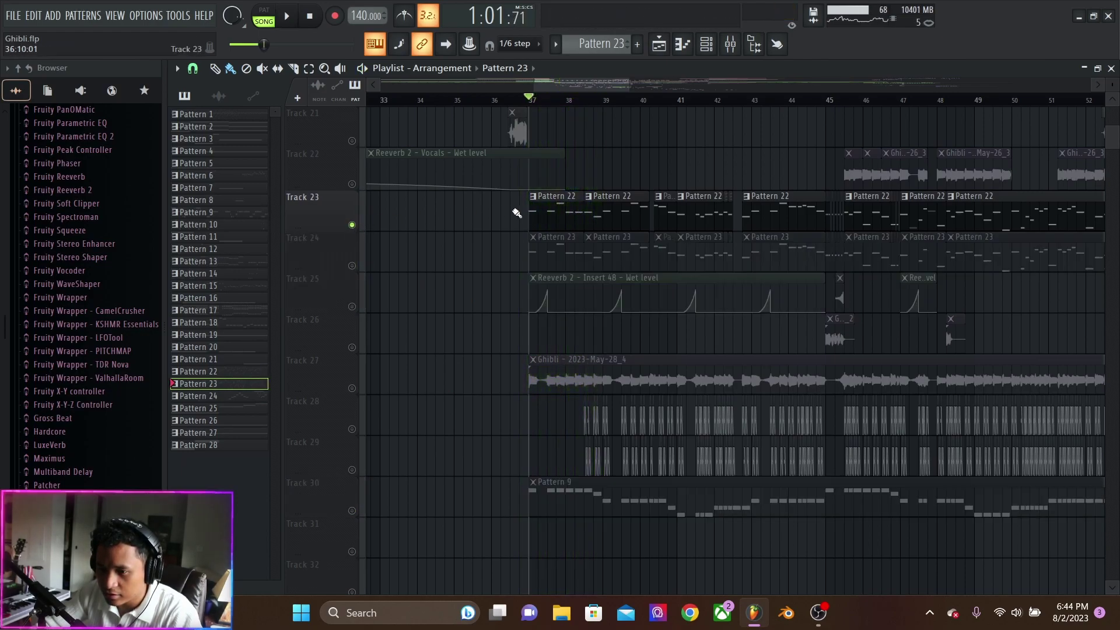
{"action": "left_click", "coordinate": [550, 211]}
Examine the oscillator and effects settings of Serum #13, the instrument feeding the Drop - Lead 1 mixer track.
{"action": "left_click", "coordinate": [730, 45]}
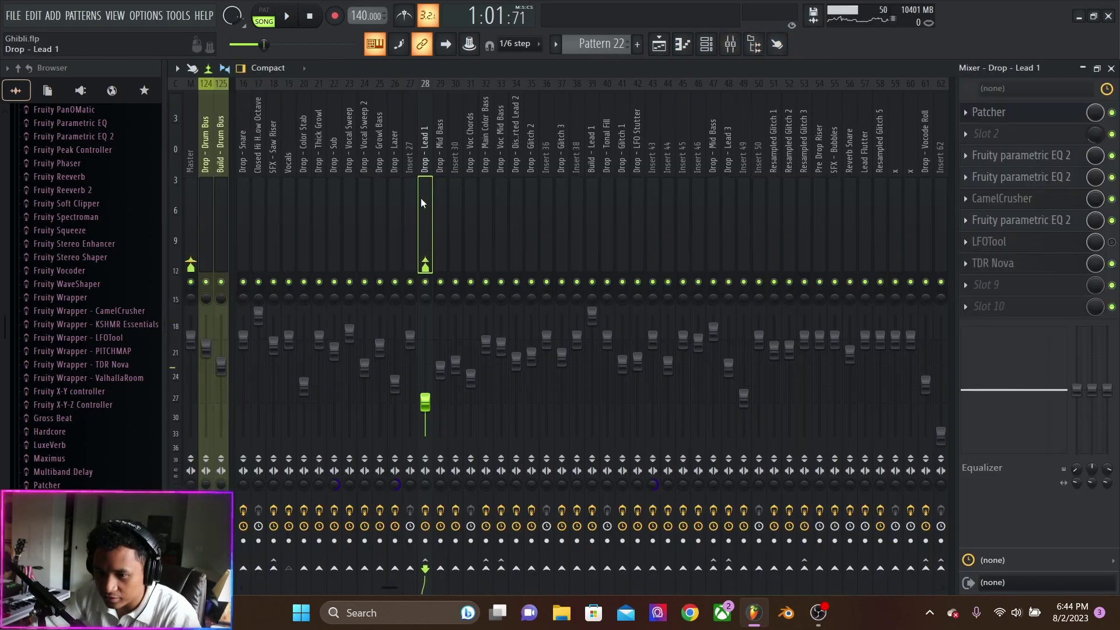
{"action": "left_click", "coordinate": [721, 45]}
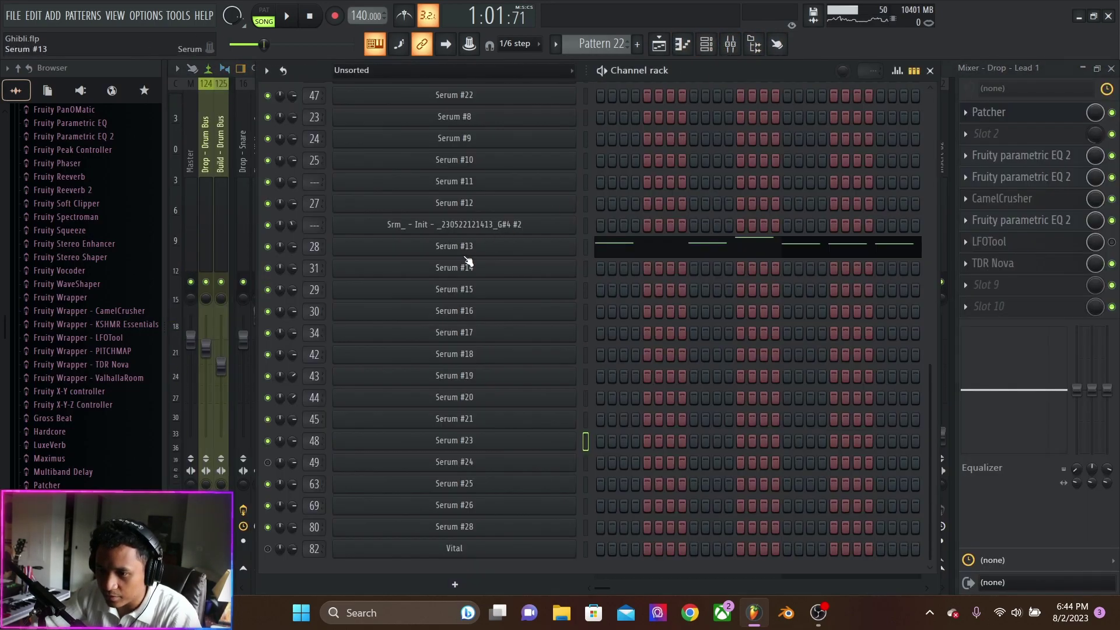
{"action": "left_click", "coordinate": [499, 249]}
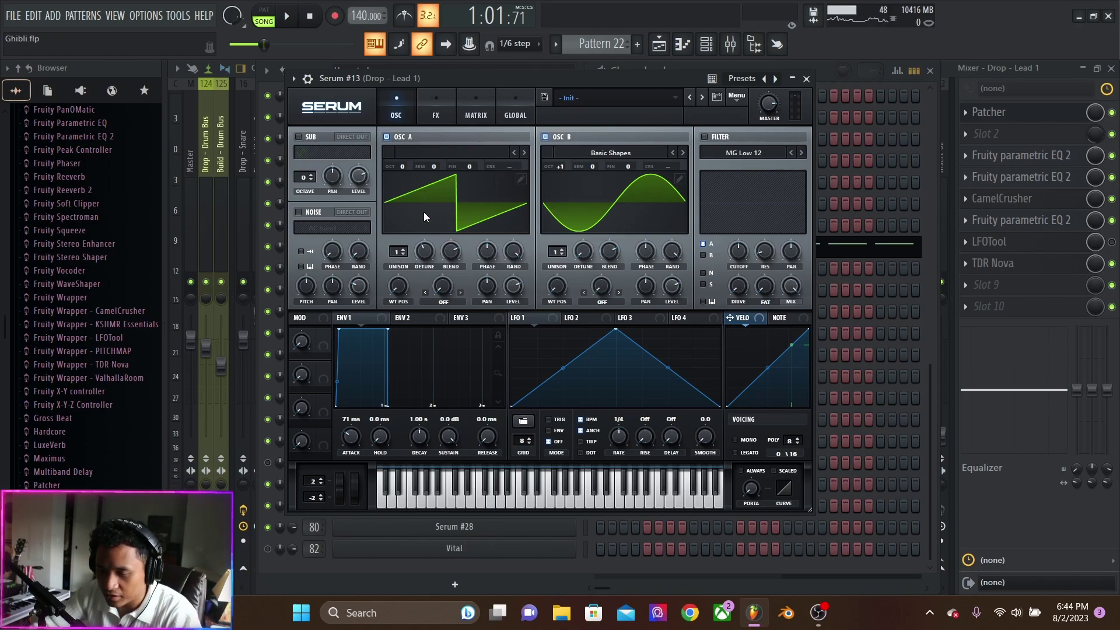
{"action": "left_click", "coordinate": [433, 112]}
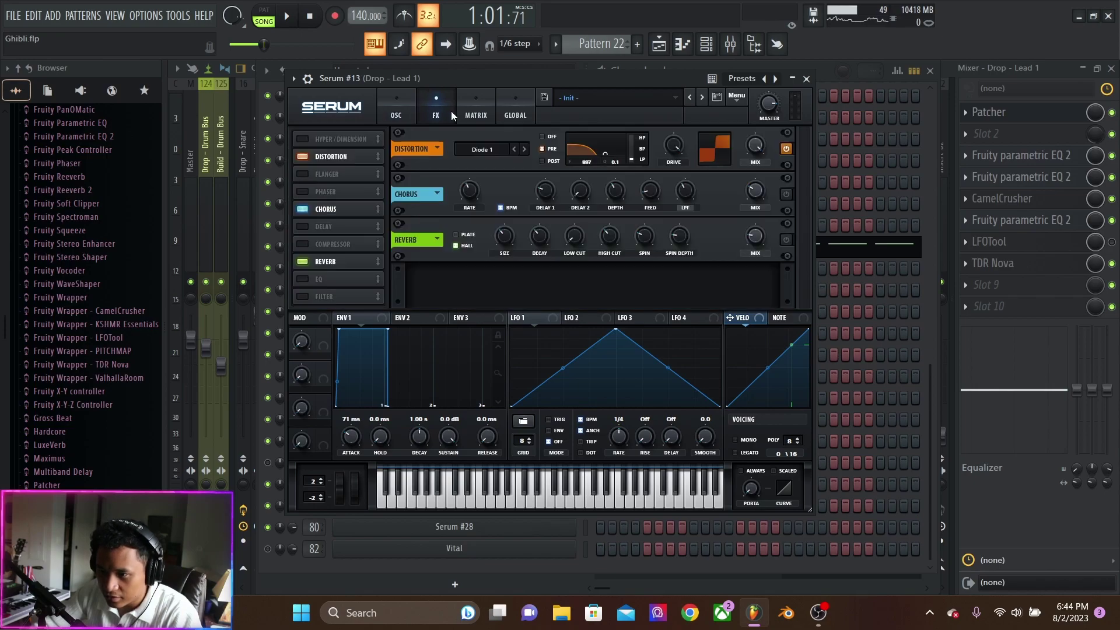
{"action": "left_click", "coordinate": [803, 76]}
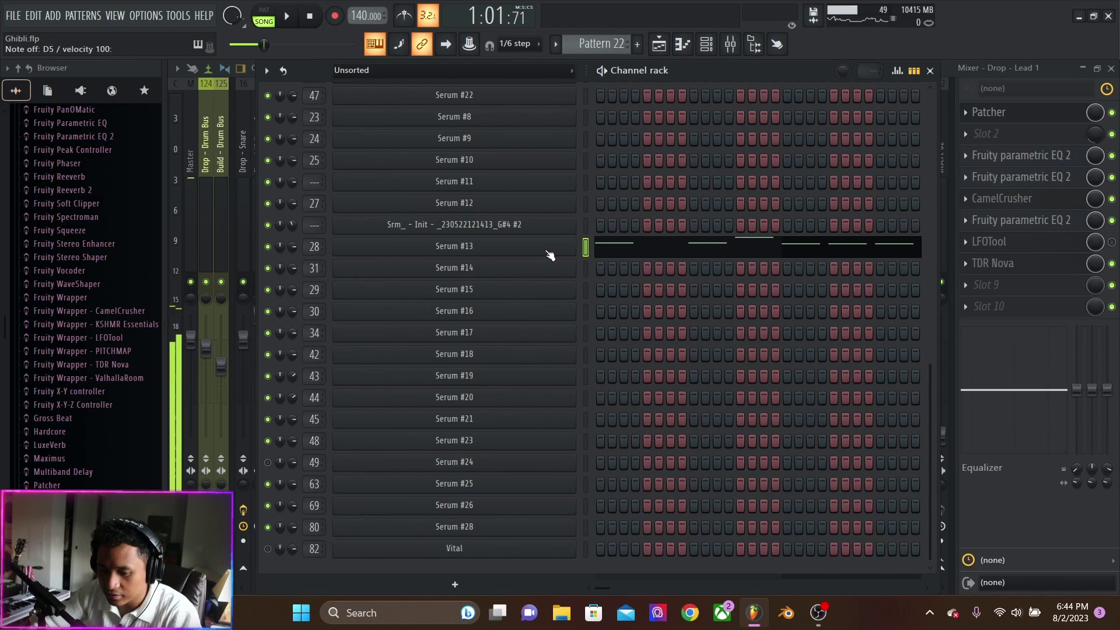
Compare the Drop - Lead 1 sound with its mixer effects bypassed and enabled.
{"action": "left_click", "coordinate": [1044, 70]}
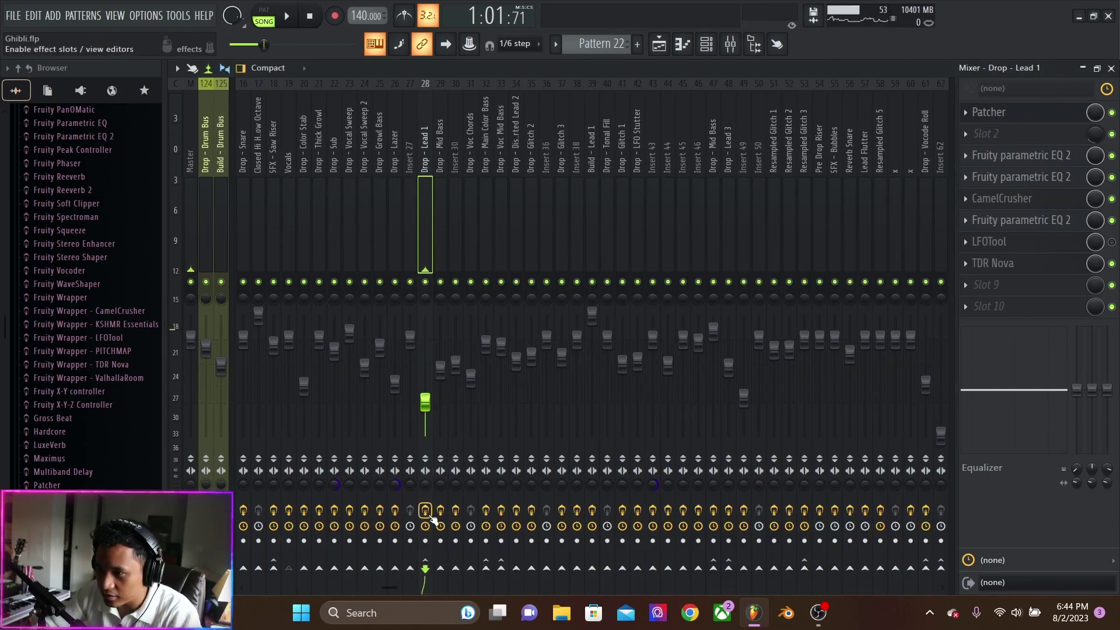
{"action": "key", "text": "q"}
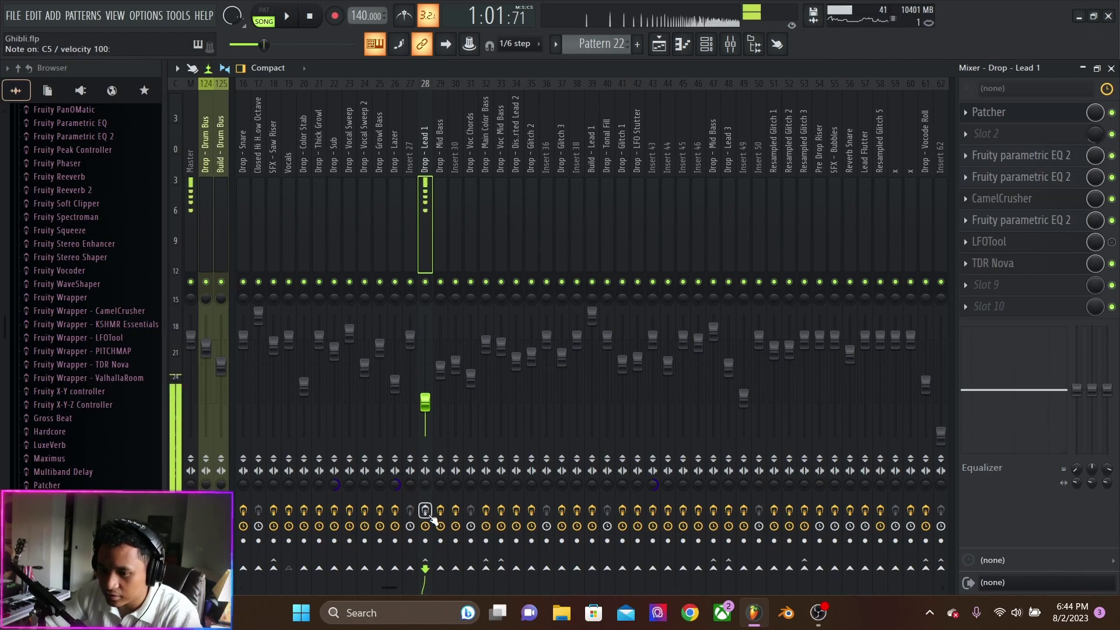
{"action": "key", "text": "space"}
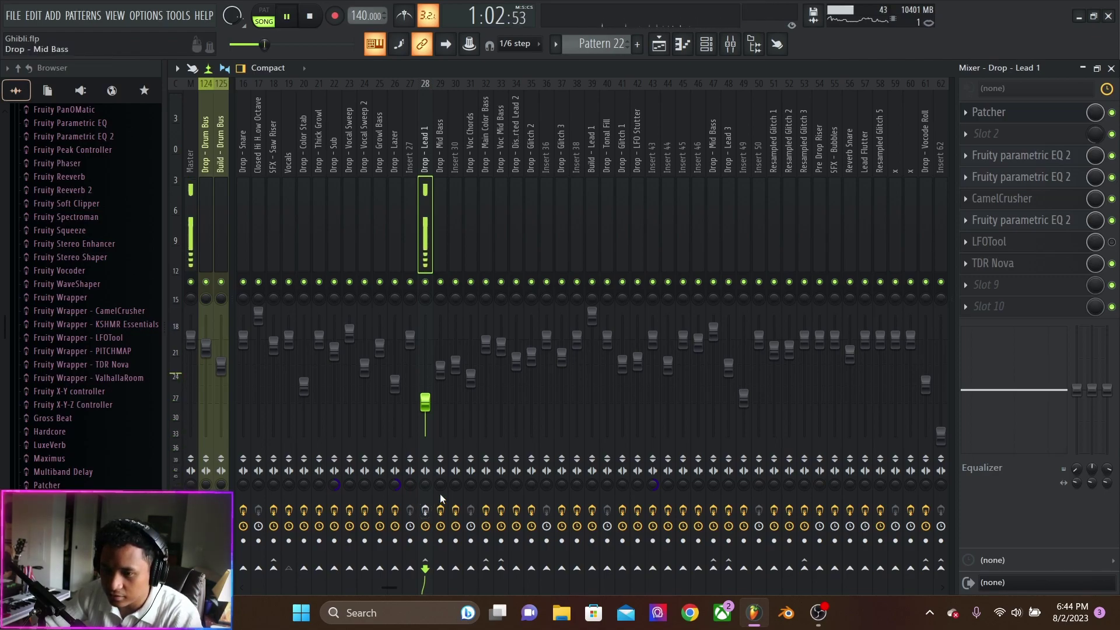
{"action": "key", "text": "space"}
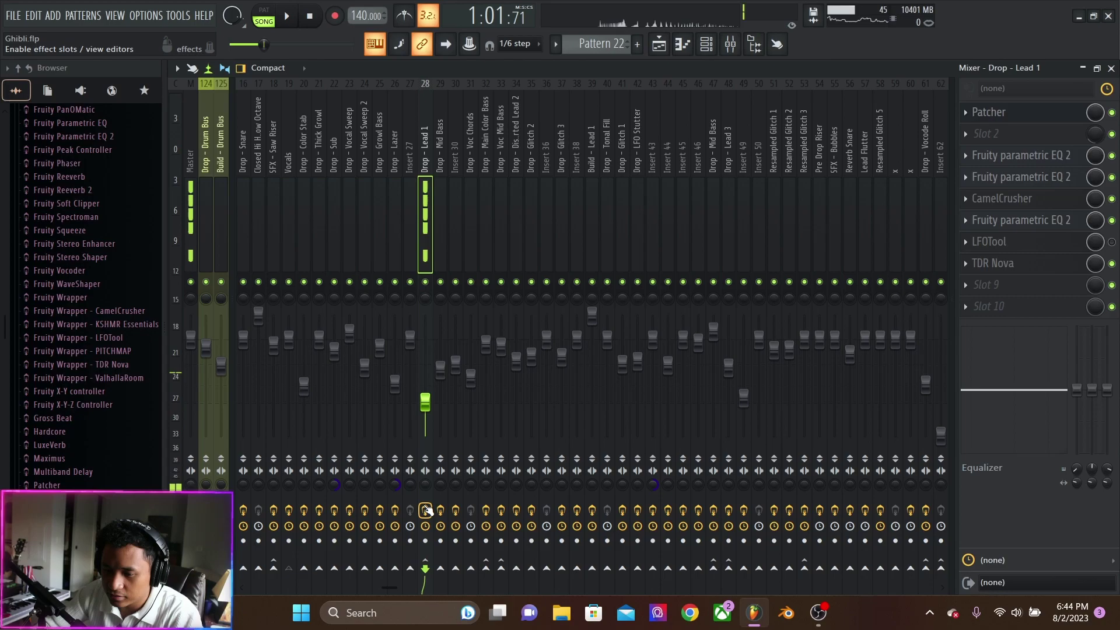
{"action": "key", "text": "space"}
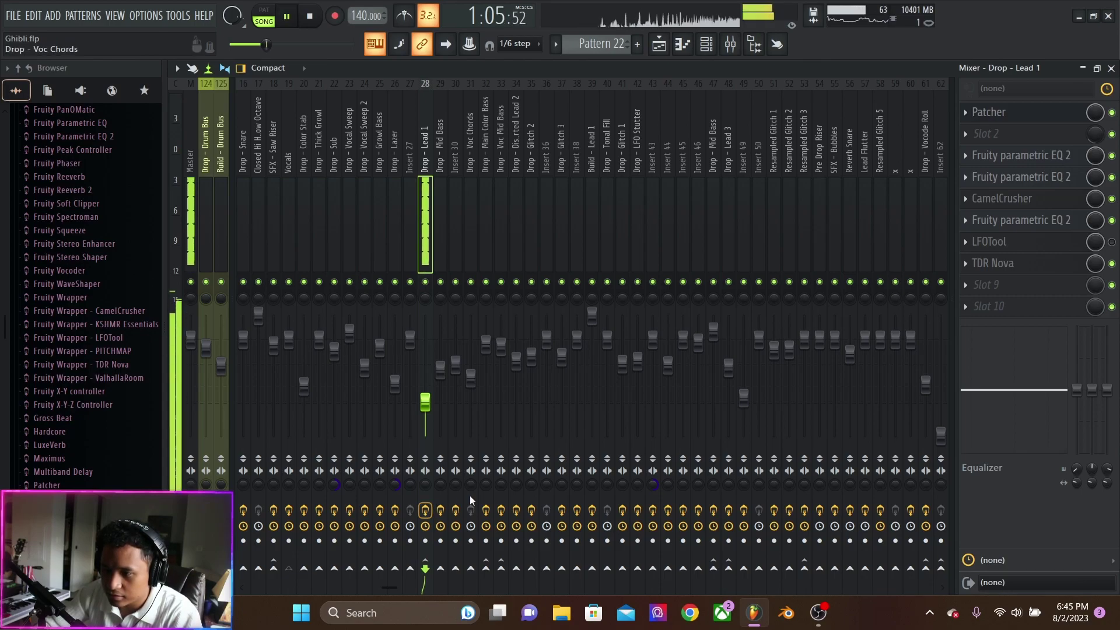
{"action": "key", "text": "space"}
Examine the Map and Surface of the Patcher on Drop - Lead 1, and listen to the lead again.
{"action": "left_click", "coordinate": [1049, 116]}
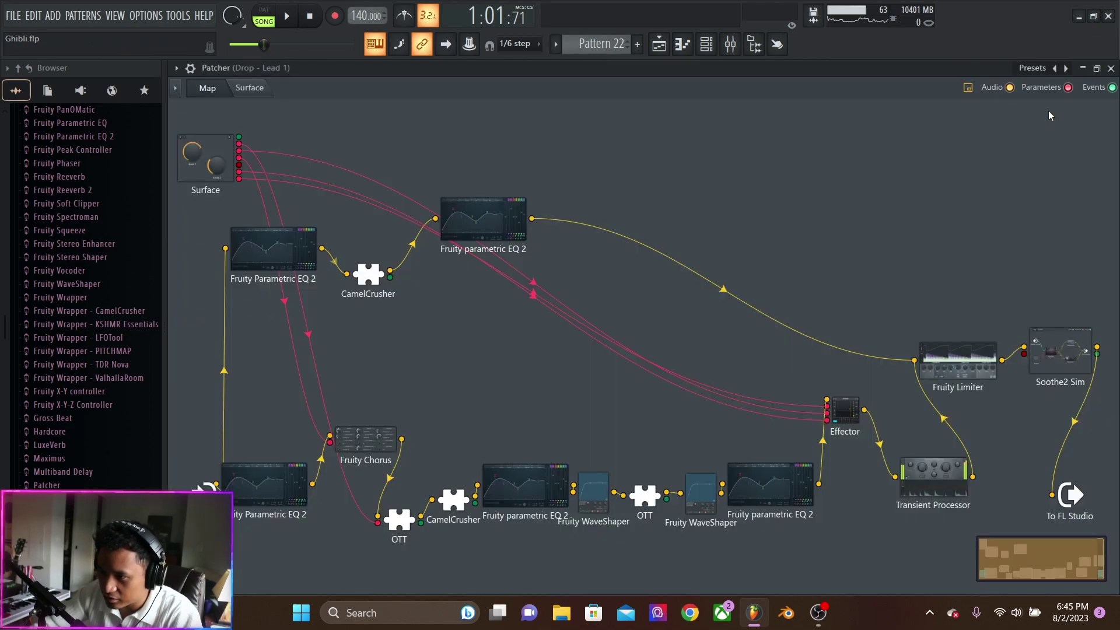
{"action": "left_click", "coordinate": [236, 88]}
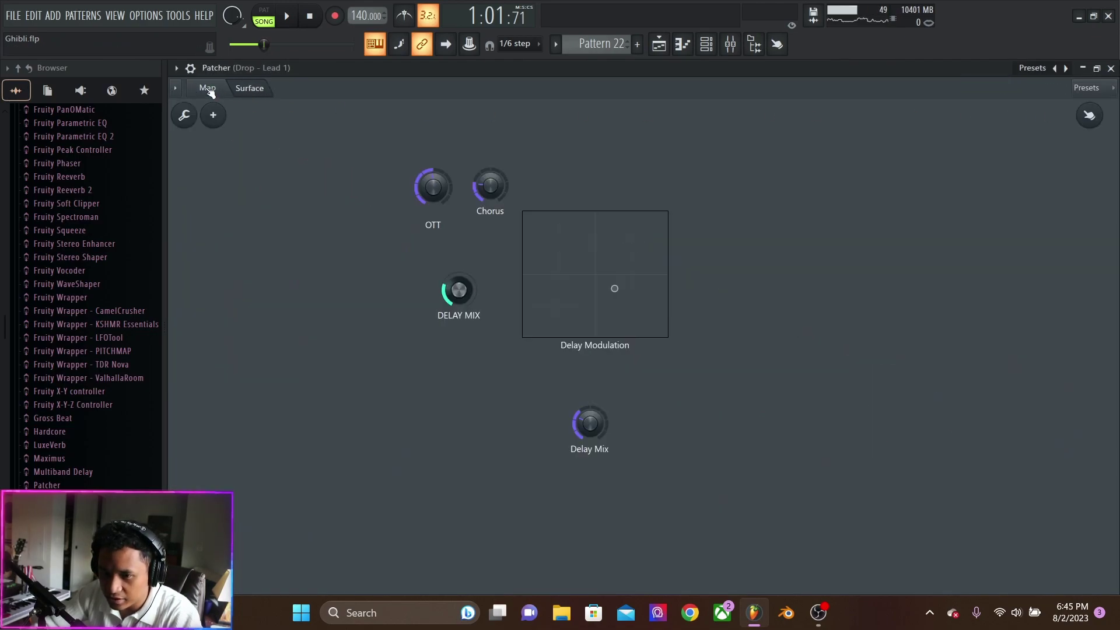
{"action": "left_click", "coordinate": [209, 89]}
{"action": "left_click", "coordinate": [255, 90]}
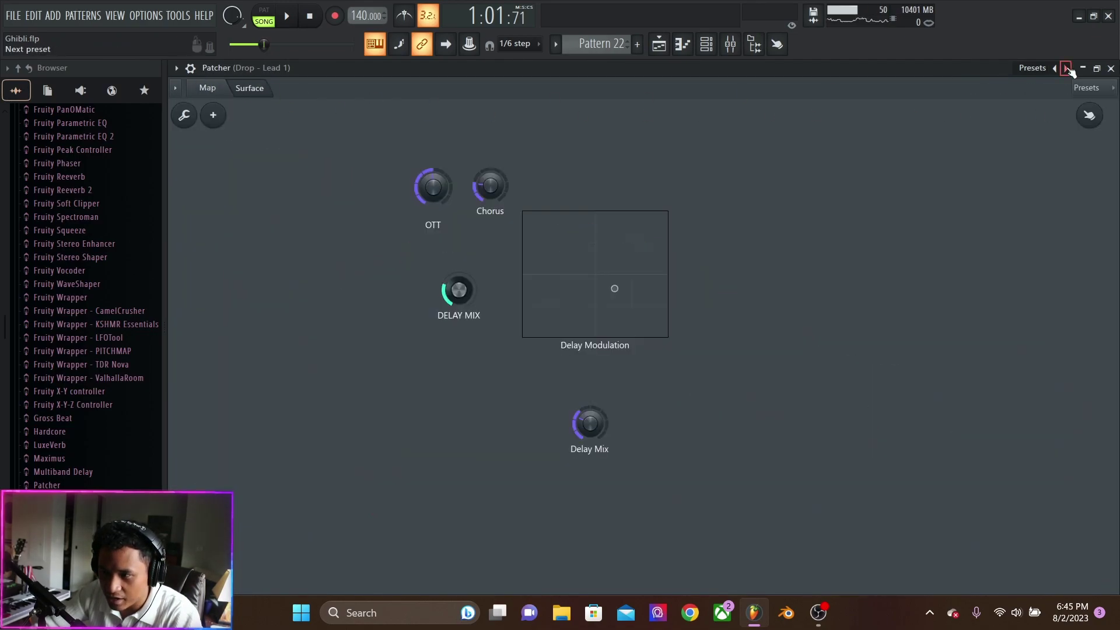
{"action": "left_click", "coordinate": [1111, 68]}
{"action": "key", "text": "space"}
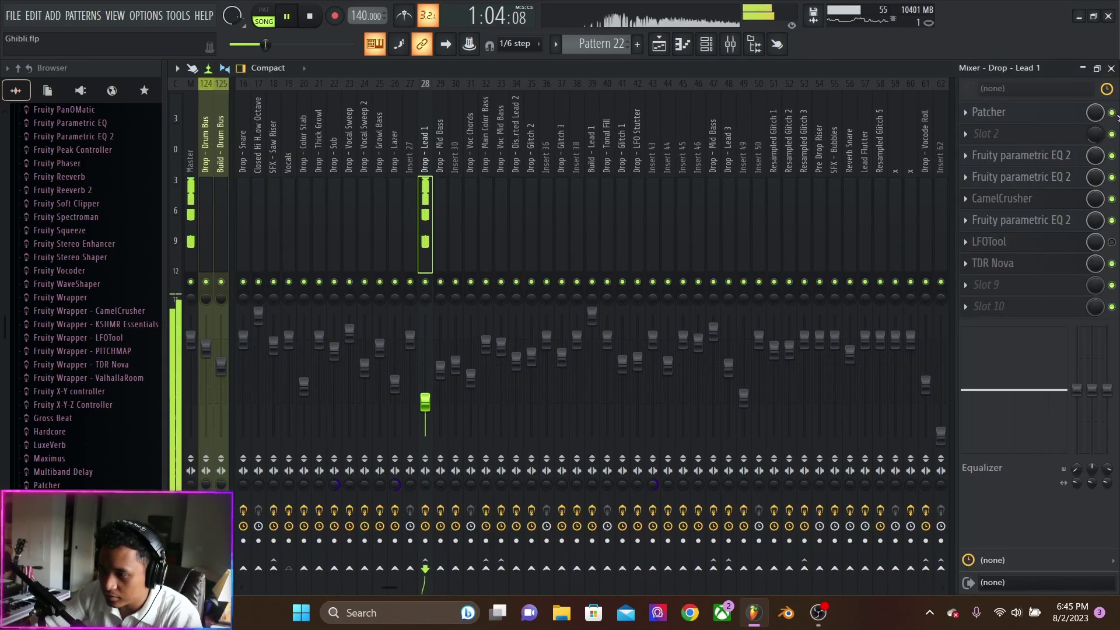
{"action": "key", "text": "space"}
Inspect the settings of the Fruity parametric EQ 2 instances and CamelCrusher on the Drop - Lead 1 mixer track.
{"action": "left_click", "coordinate": [1049, 157]}
{"action": "left_click", "coordinate": [1050, 157]}
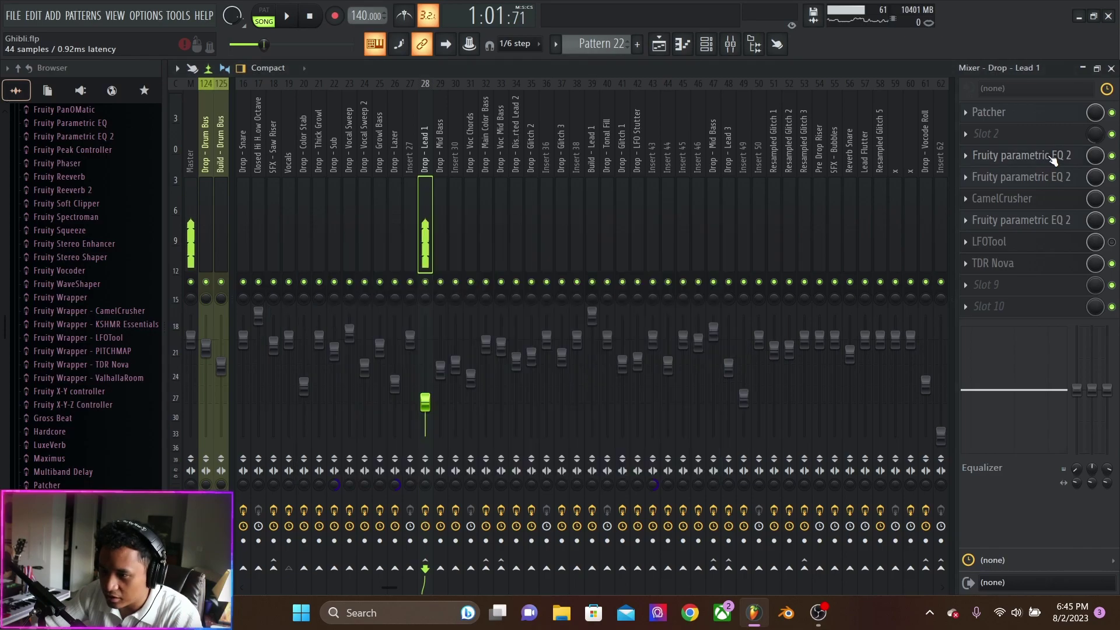
{"action": "left_click", "coordinate": [1035, 177]}
{"action": "left_click", "coordinate": [1034, 179]}
{"action": "left_click", "coordinate": [1031, 181]}
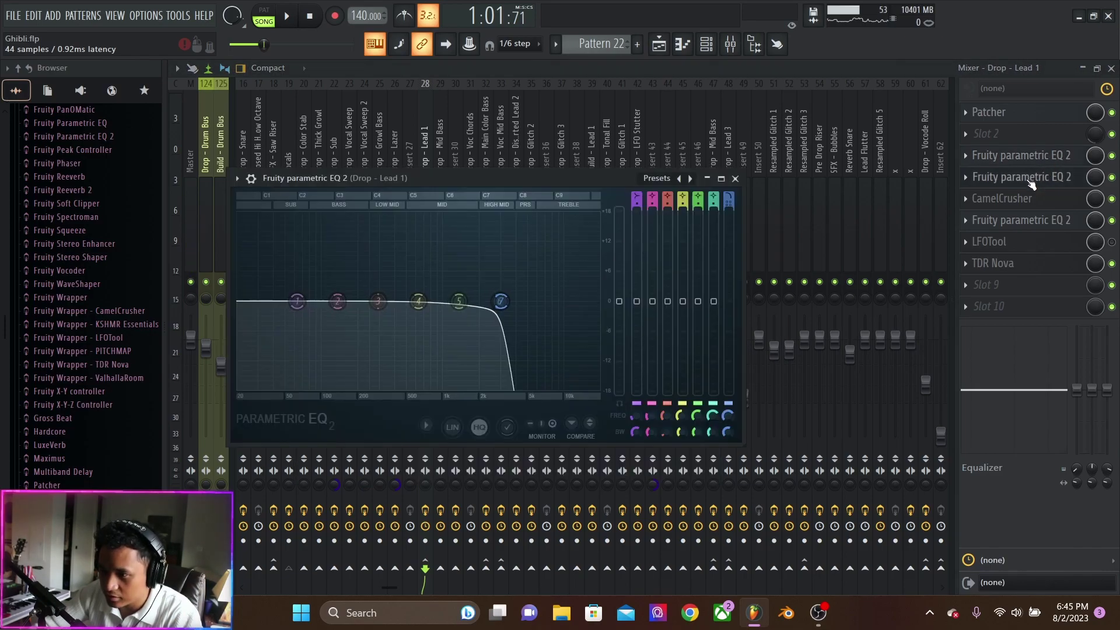
{"action": "left_click", "coordinate": [1029, 182]}
{"action": "left_click", "coordinate": [1040, 199]}
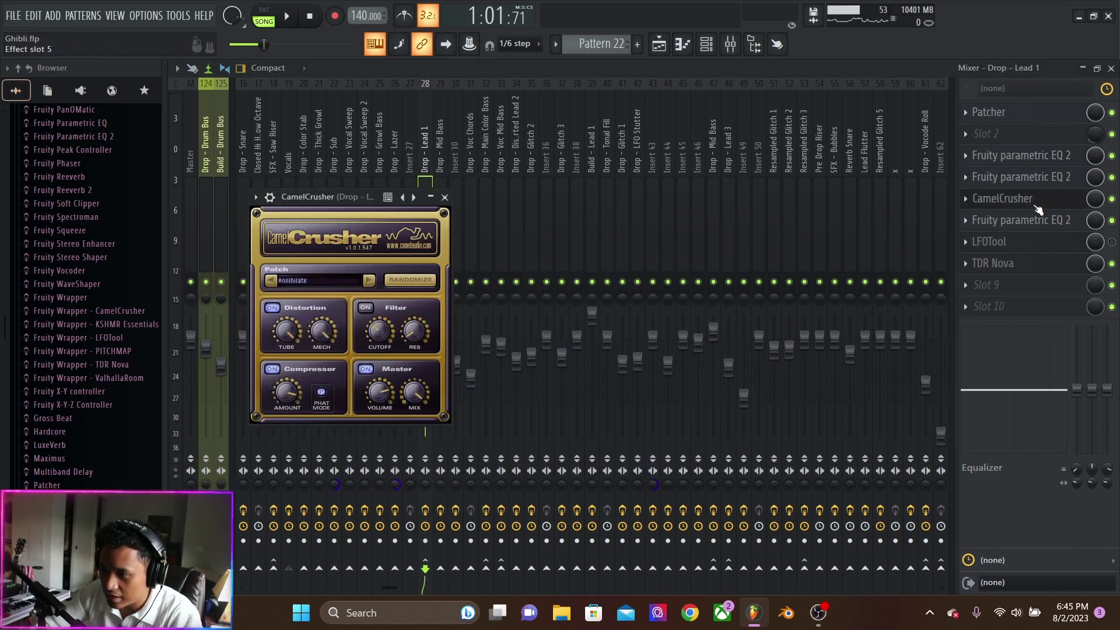
{"action": "left_click", "coordinate": [445, 198]}
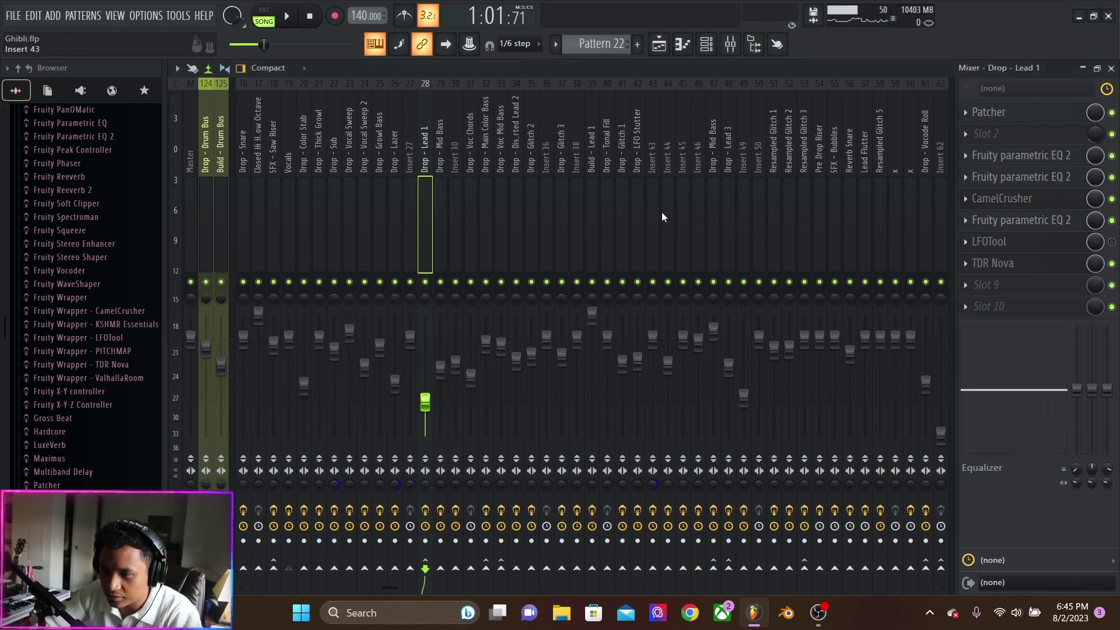
{"action": "left_click", "coordinate": [1053, 224]}
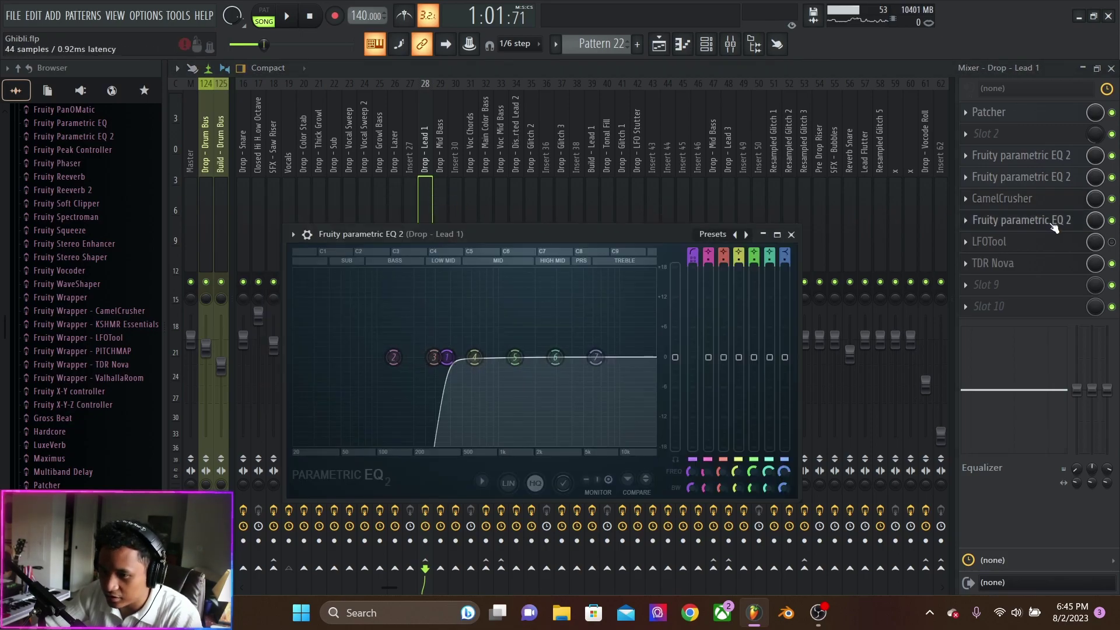
{"action": "left_click", "coordinate": [792, 234]}
Play the lead from bar 37 and solo the Drop - Lead 1 mixer track.
{"action": "key", "text": "space"}
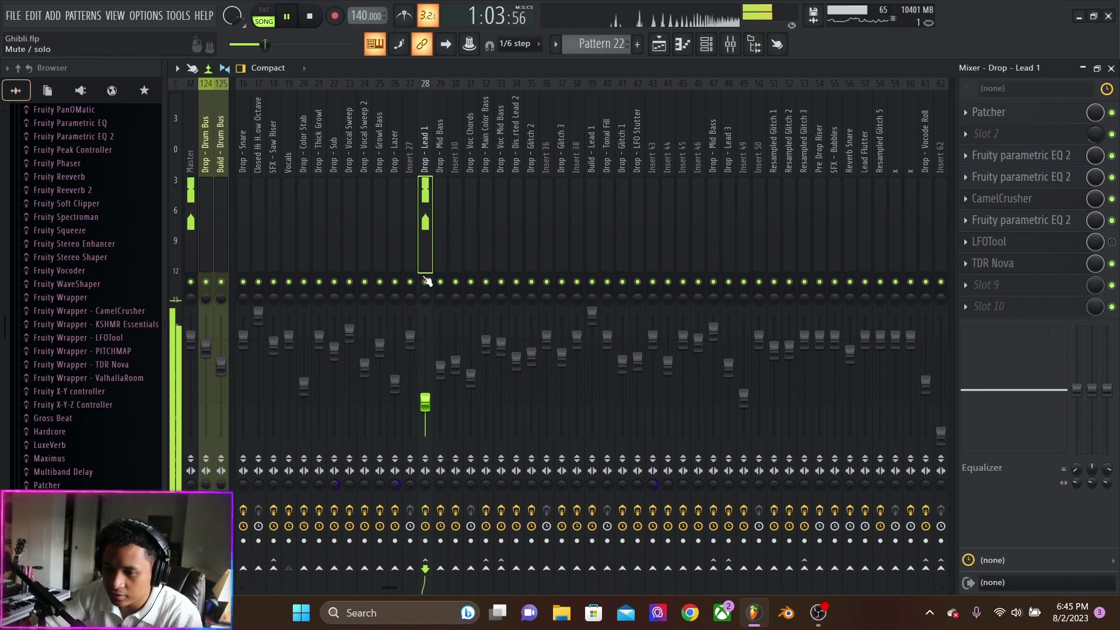
{"action": "key", "text": "space"}
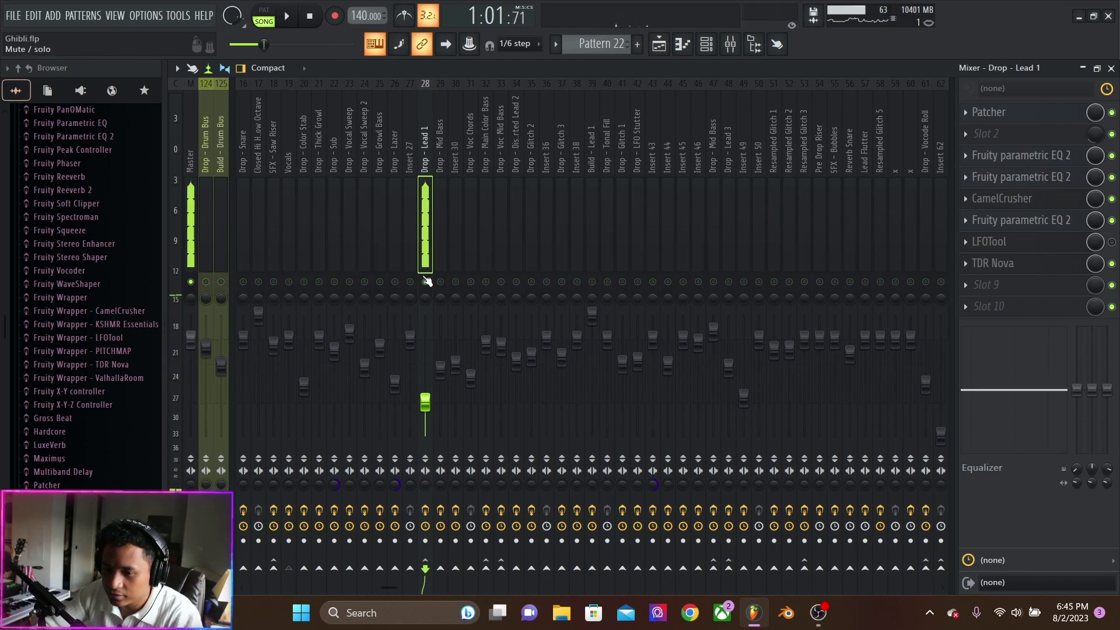
Solo Track 24 with the Pattern 23 clips in the playlist and play it from bar 37.
{"action": "left_click", "coordinate": [660, 45]}
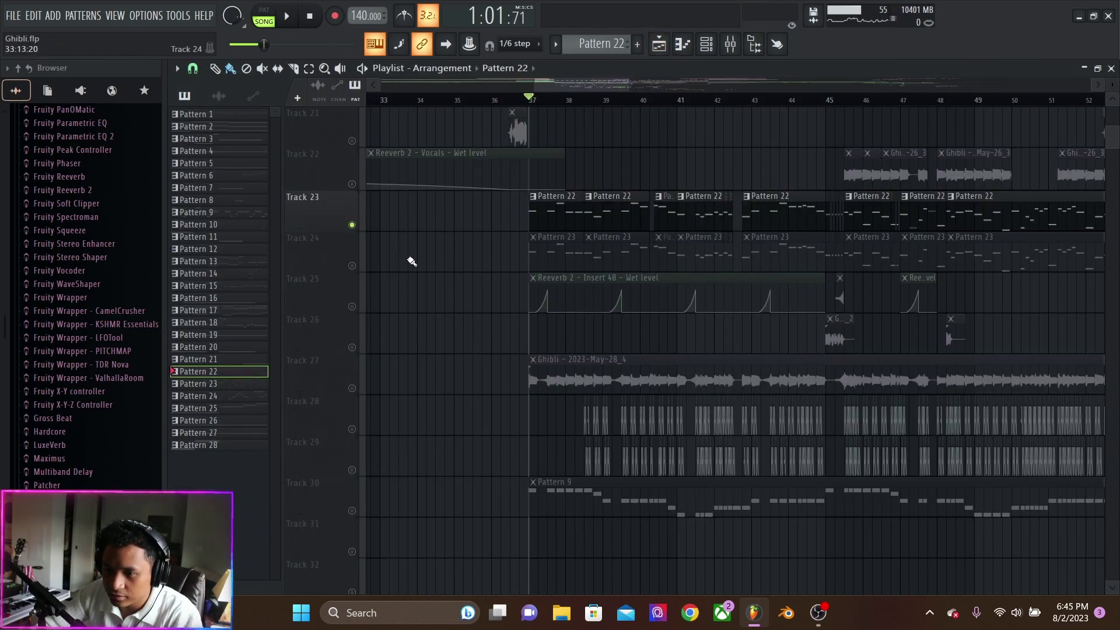
{"action": "left_click", "coordinate": [352, 265]}
{"action": "left_click", "coordinate": [353, 224]}
{"action": "key", "text": "space"}
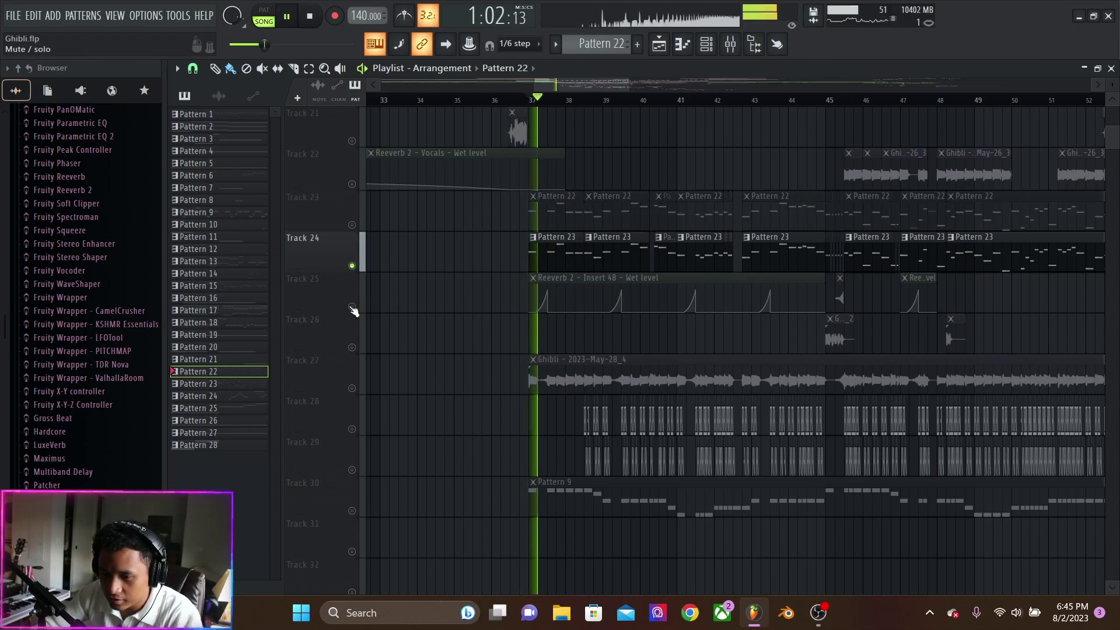
Enable Track 25 so the Reeverb 2 - Insert 48 wet level automation plays along with Track 24.
{"action": "left_click_drag", "start_coordinate": [350, 312], "coordinate": [343, 284]}
{"action": "double_click", "coordinate": [348, 278]}
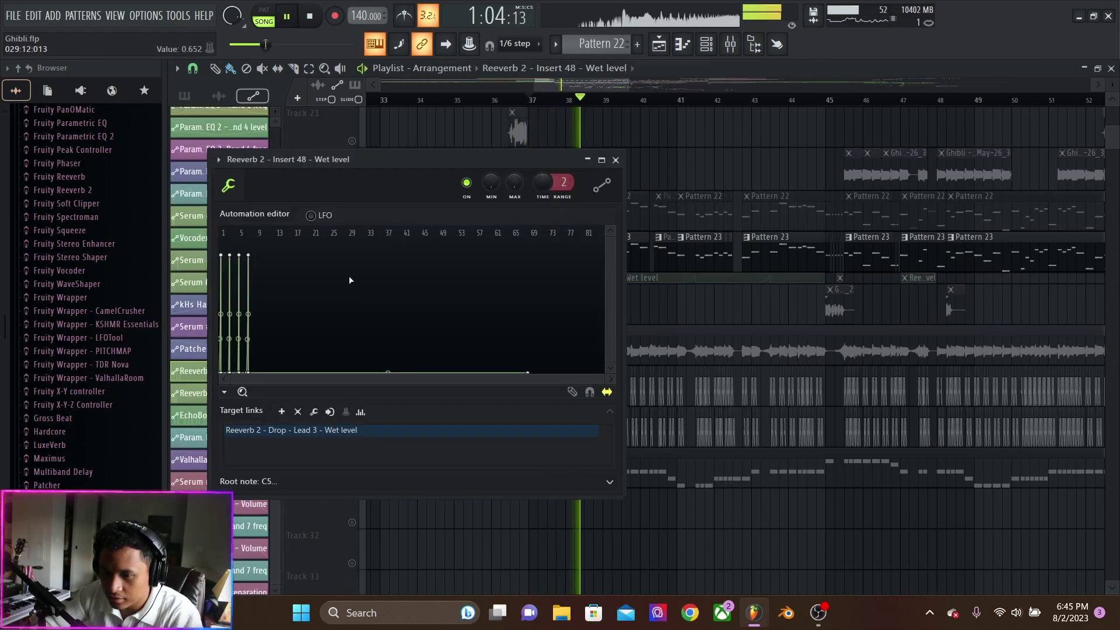
{"action": "left_click", "coordinate": [616, 161]}
{"action": "left_click", "coordinate": [351, 278]}
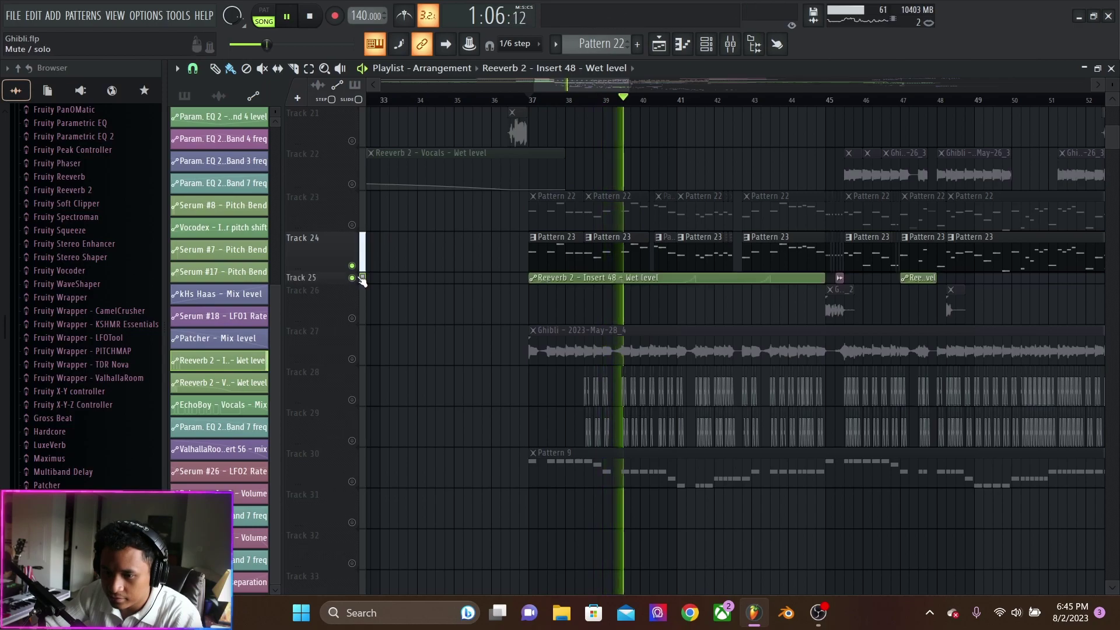
{"action": "left_click_drag", "start_coordinate": [345, 284], "coordinate": [343, 313]}
Make Pattern 23 the active pattern, stop playback and open the Serum #23 channel routed to Drop - Lead 3.
{"action": "left_click", "coordinate": [705, 44]}
{"action": "left_click", "coordinate": [708, 45]}
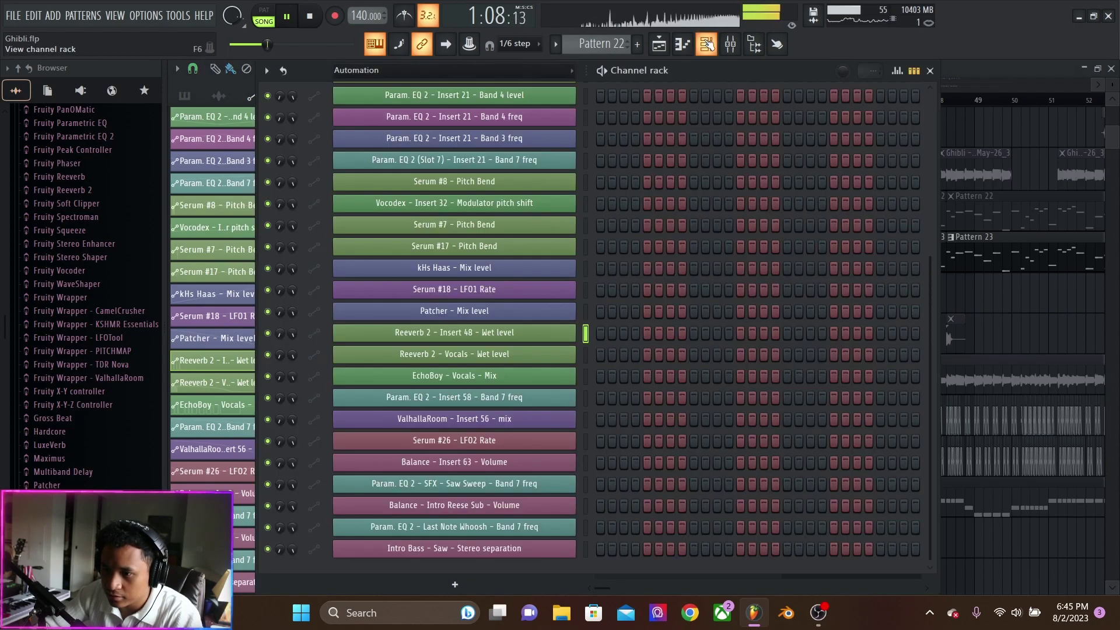
{"action": "left_click", "coordinate": [708, 45]}
{"action": "left_click", "coordinate": [616, 250]}
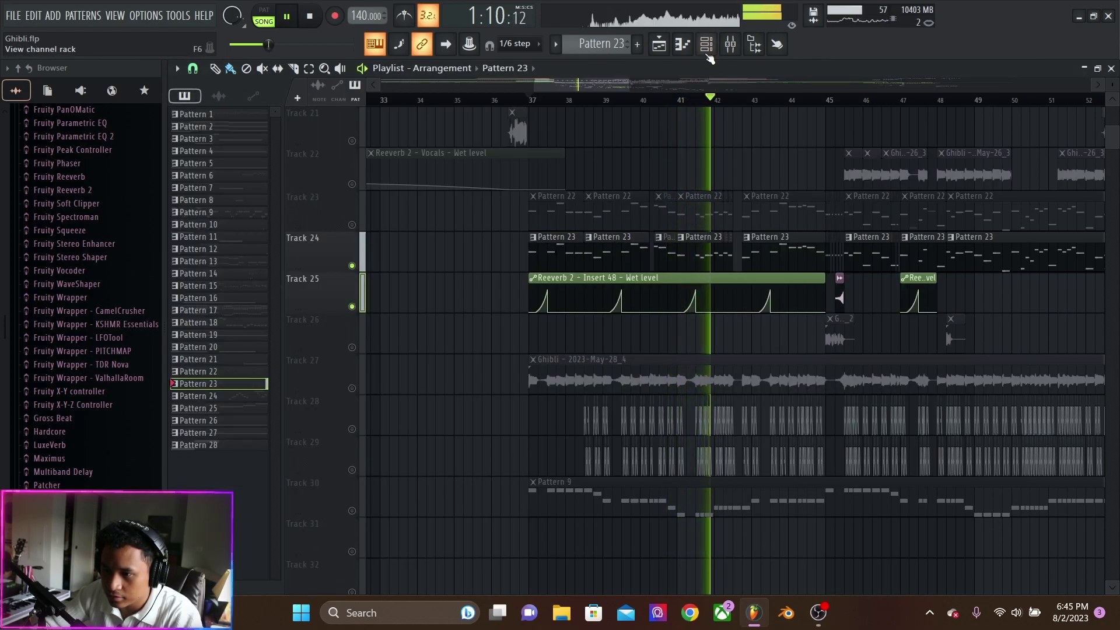
{"action": "key", "text": "space"}
{"action": "left_click", "coordinate": [707, 45]}
{"action": "scroll", "coordinate": [682, 324], "scroll_direction": "down", "scroll_amount": 3}
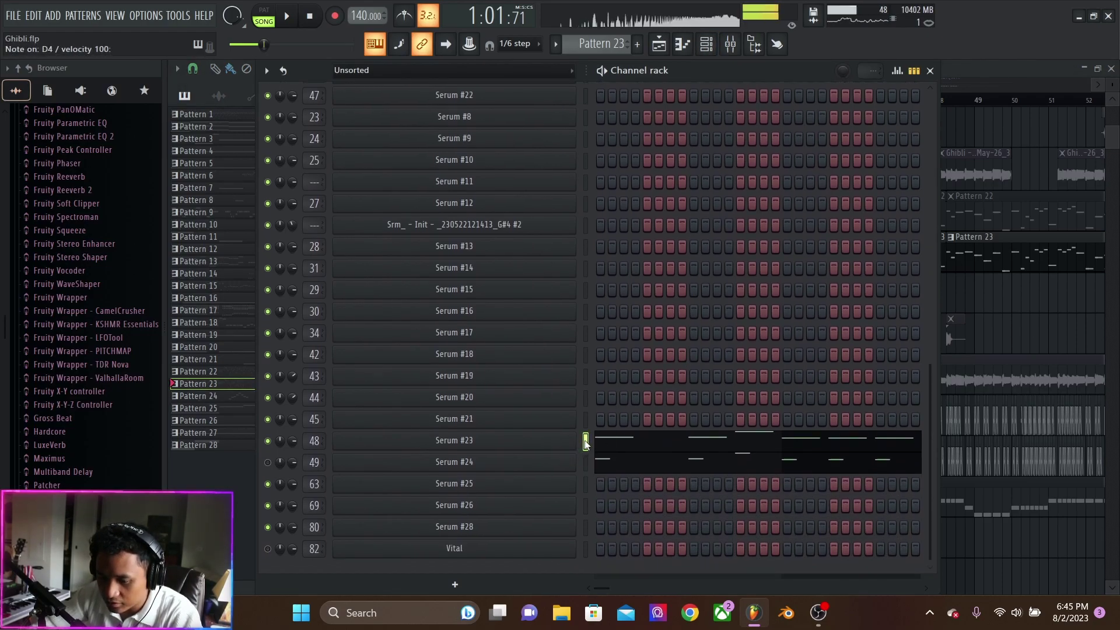
{"action": "left_click", "coordinate": [553, 442]}
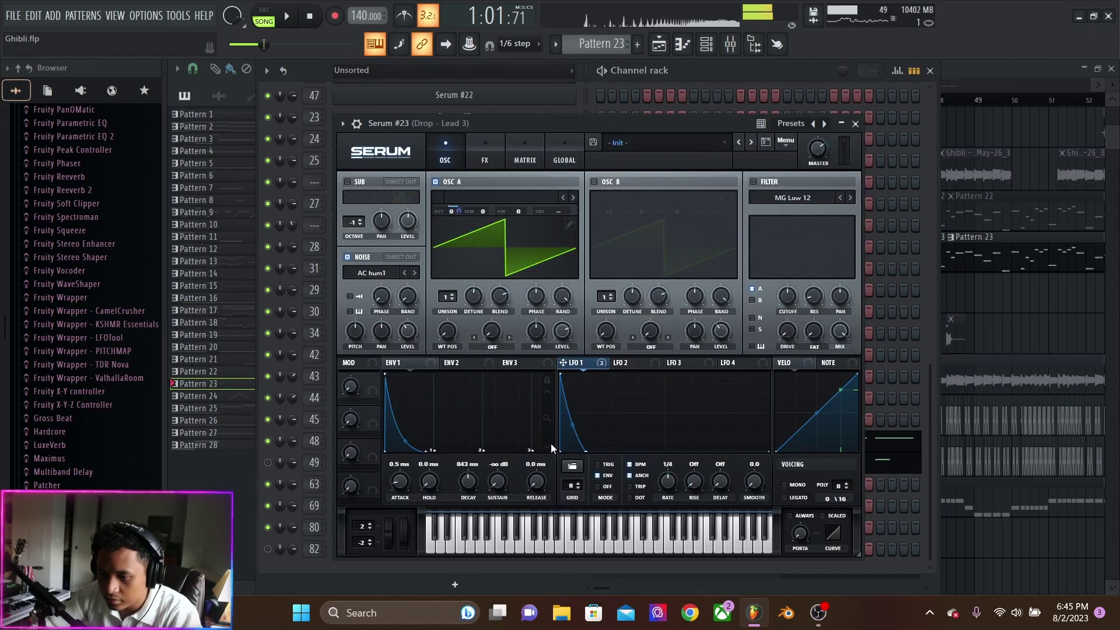
{"action": "left_click_drag", "start_coordinate": [572, 128], "coordinate": [582, 108]}
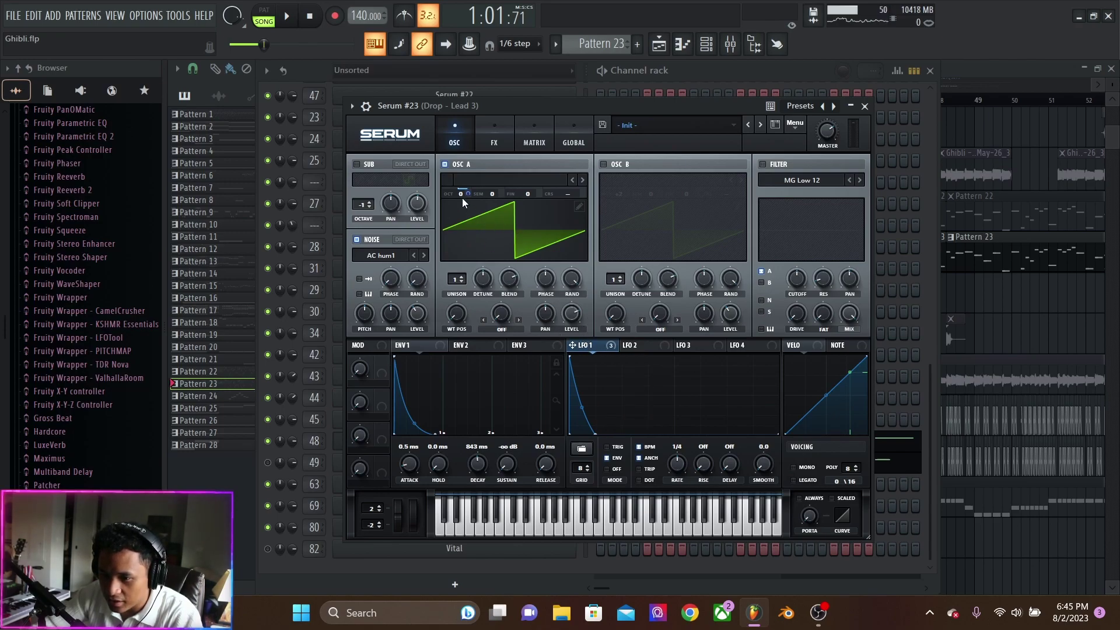
Compare the Serum #23 sound with LFO 1's A Octave modulation bypassed and enabled.
{"action": "key", "text": "q"}
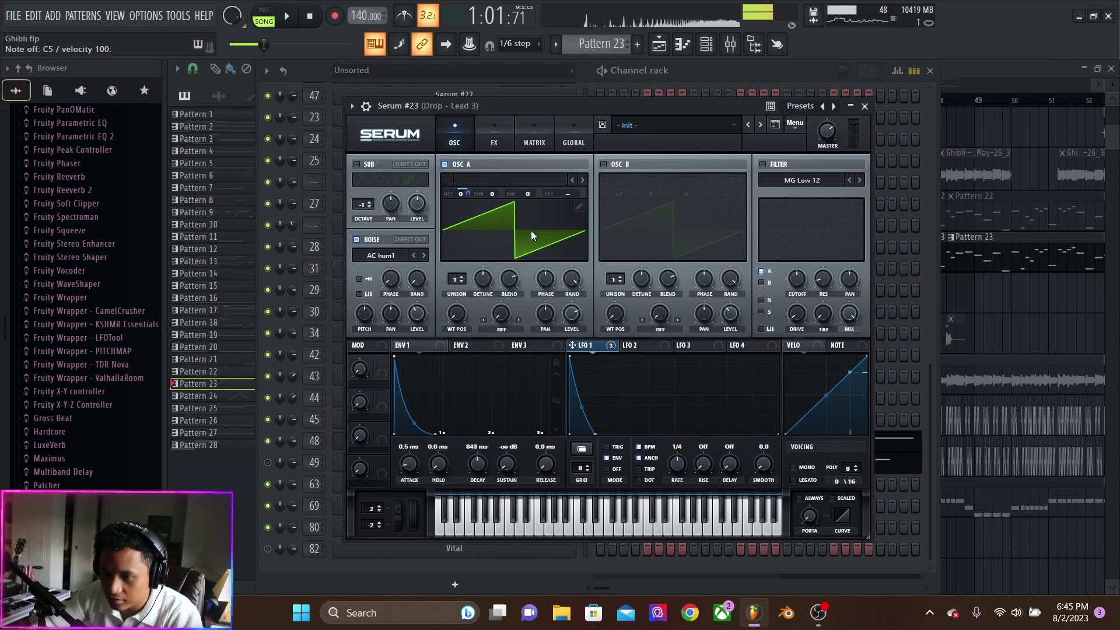
{"action": "right_click", "coordinate": [581, 350]}
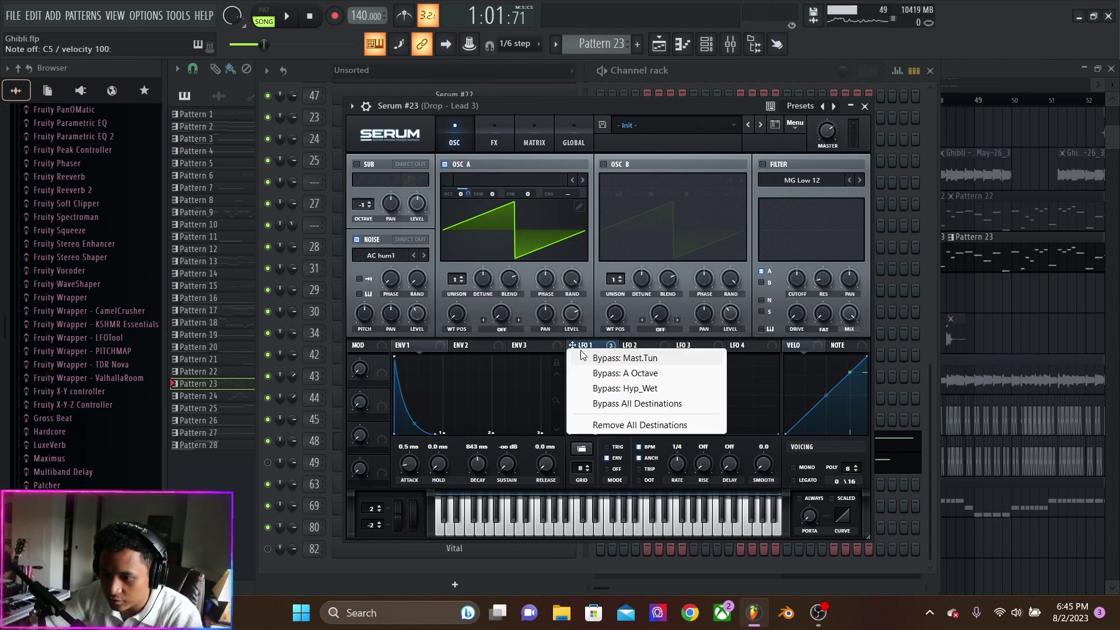
{"action": "left_click", "coordinate": [632, 375]}
{"action": "key", "text": "z"}
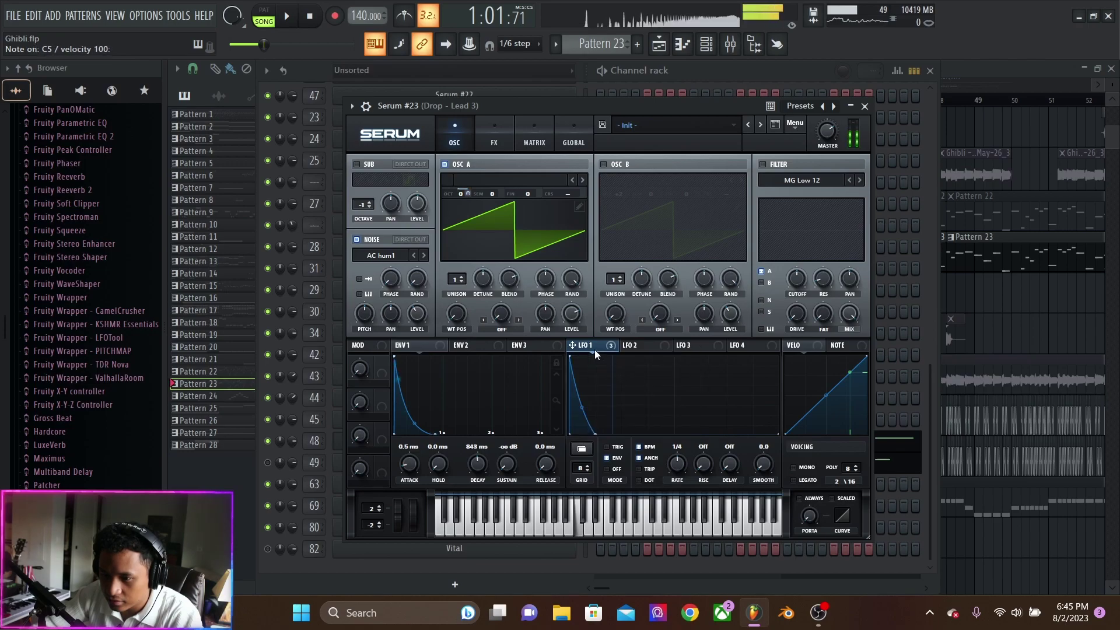
{"action": "right_click", "coordinate": [594, 349]}
{"action": "left_click", "coordinate": [615, 376]}
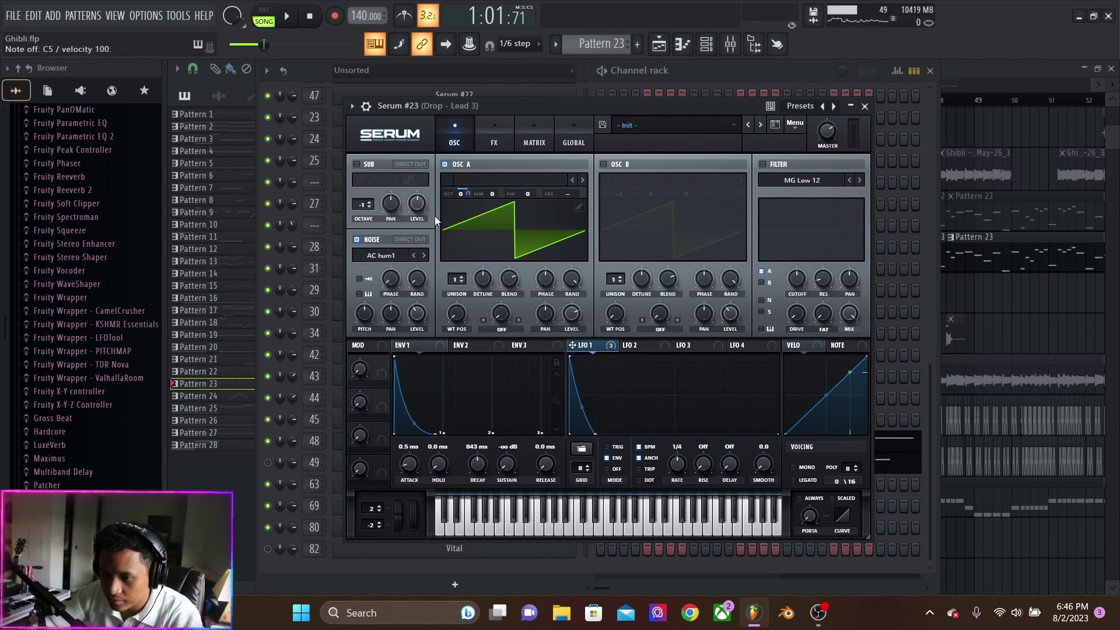
{"action": "key", "text": "z"}
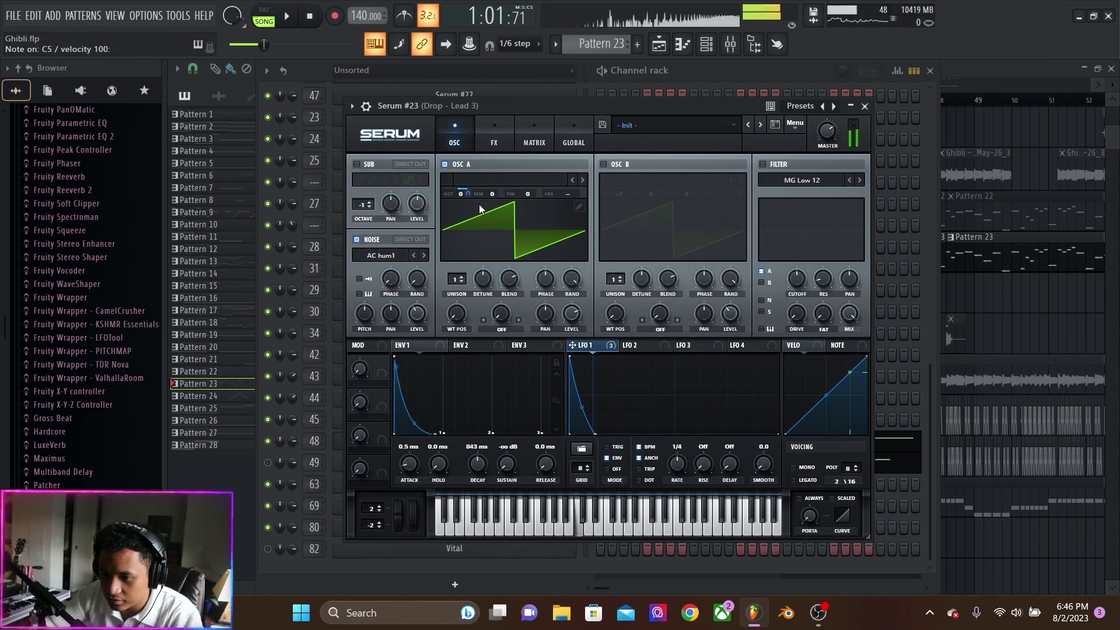
Listen to Serum #23 with its AC hum1 noise oscillator switched off, and switch the noise back on.
{"action": "left_click", "coordinate": [357, 239]}
{"action": "key", "text": "z"}
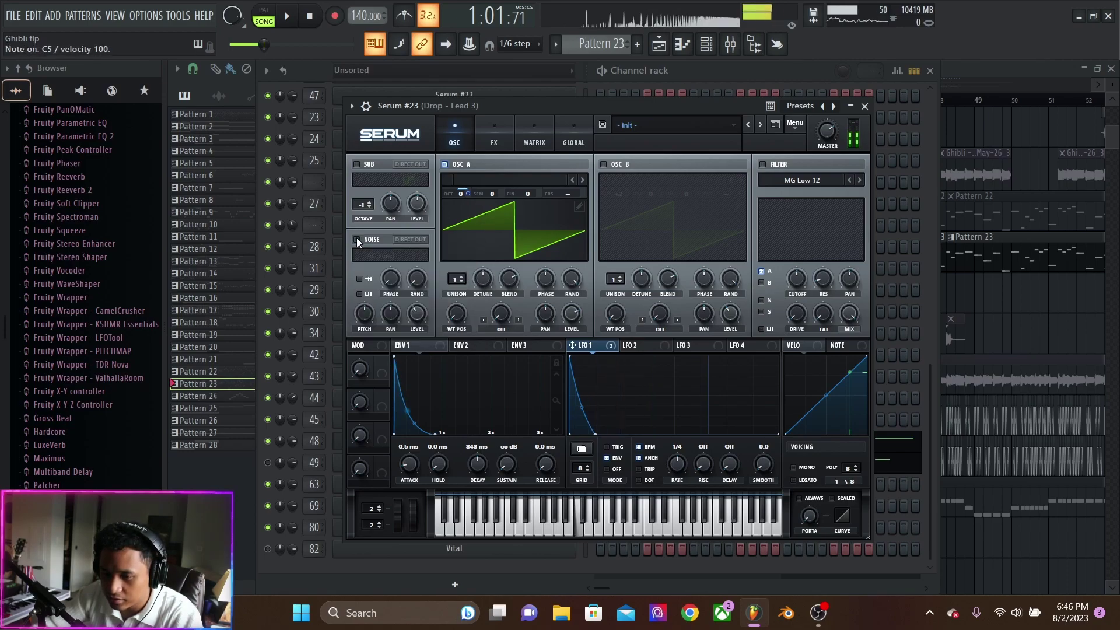
{"action": "left_click", "coordinate": [356, 239]}
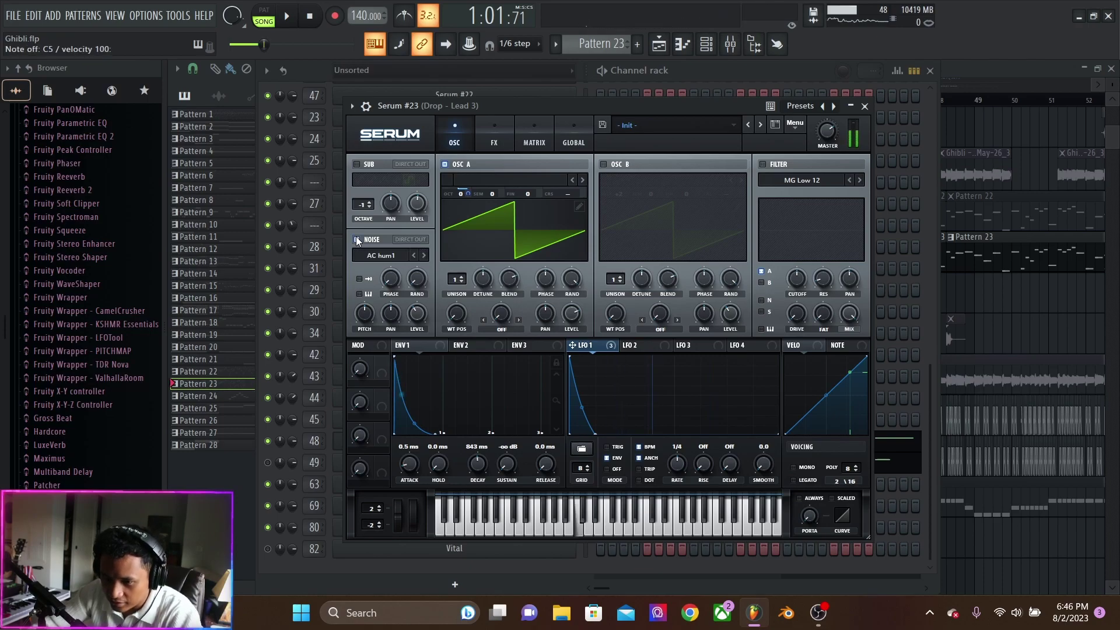
Examine the Hyper/Dimension and Distortion effects of Serum #23 and close the plugin.
{"action": "left_click", "coordinate": [506, 140]}
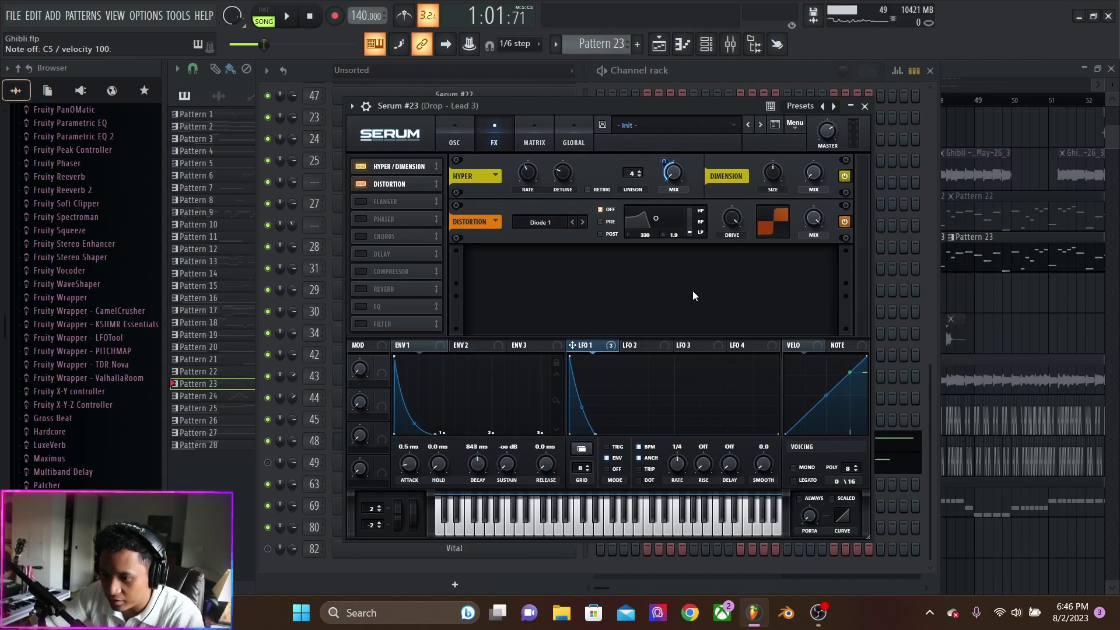
{"action": "left_click", "coordinate": [470, 120]}
{"action": "left_click", "coordinate": [865, 106]}
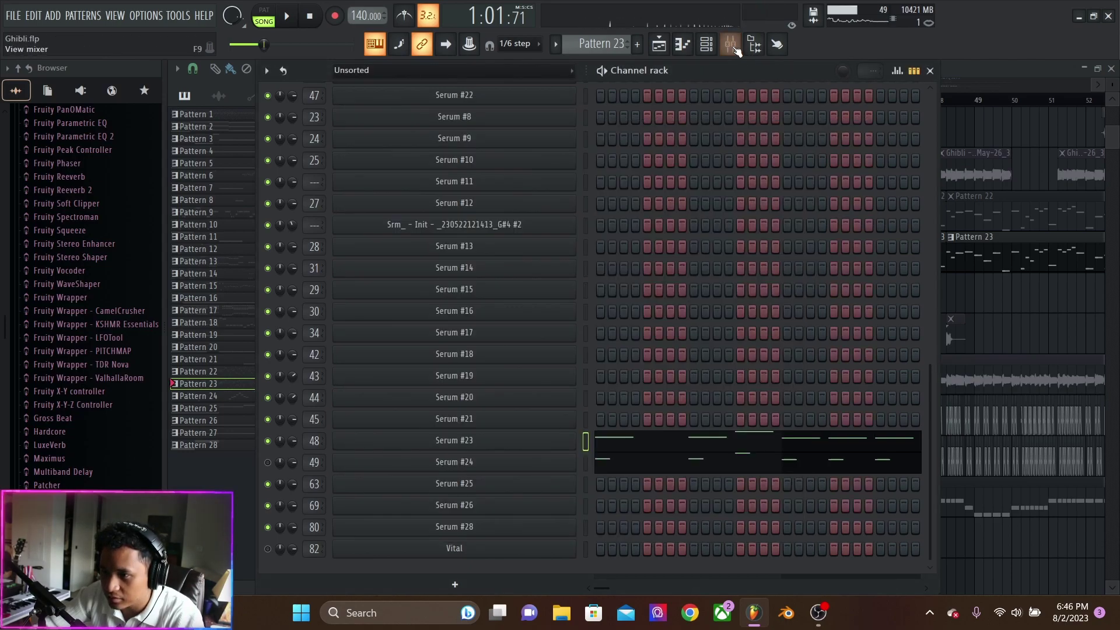
Inspect the Fruity parametric EQ 2, Fruity Reeverb 2 and TDR Nova settings on the Drop - Lead 3 mixer track.
{"action": "left_click", "coordinate": [728, 46]}
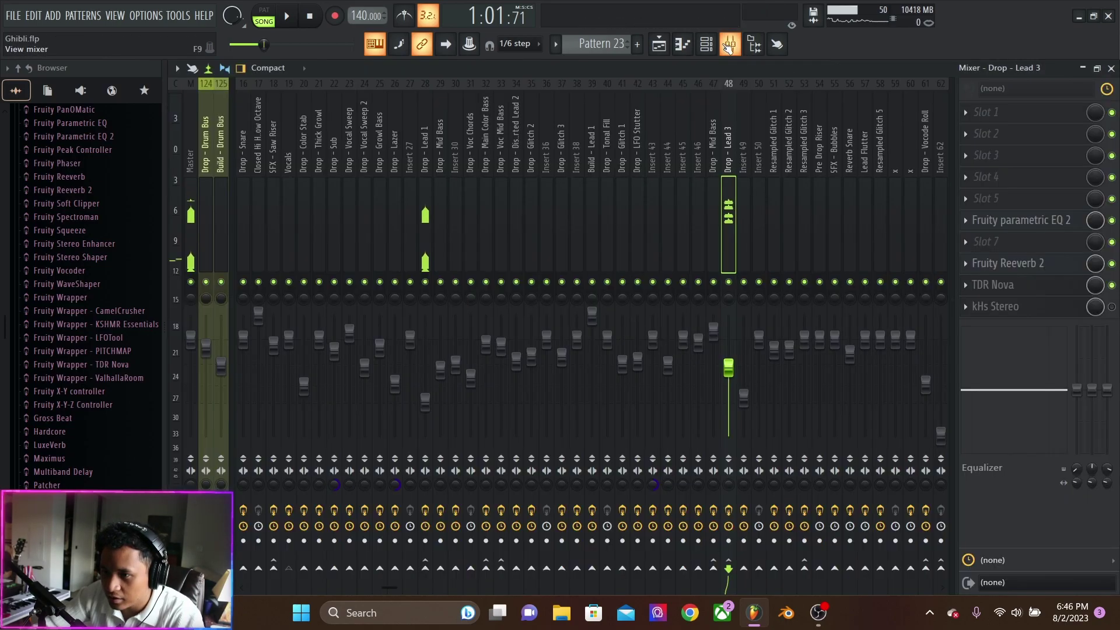
{"action": "left_click", "coordinate": [1044, 224]}
{"action": "left_click", "coordinate": [1044, 221]}
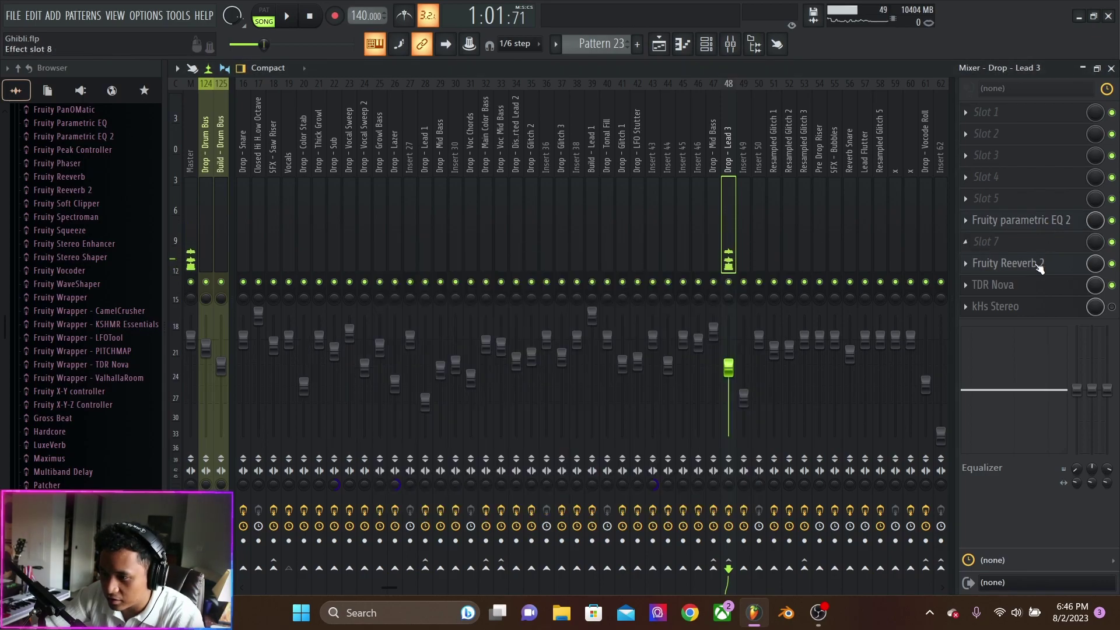
{"action": "left_click", "coordinate": [1038, 267]}
{"action": "left_click", "coordinate": [1037, 268]}
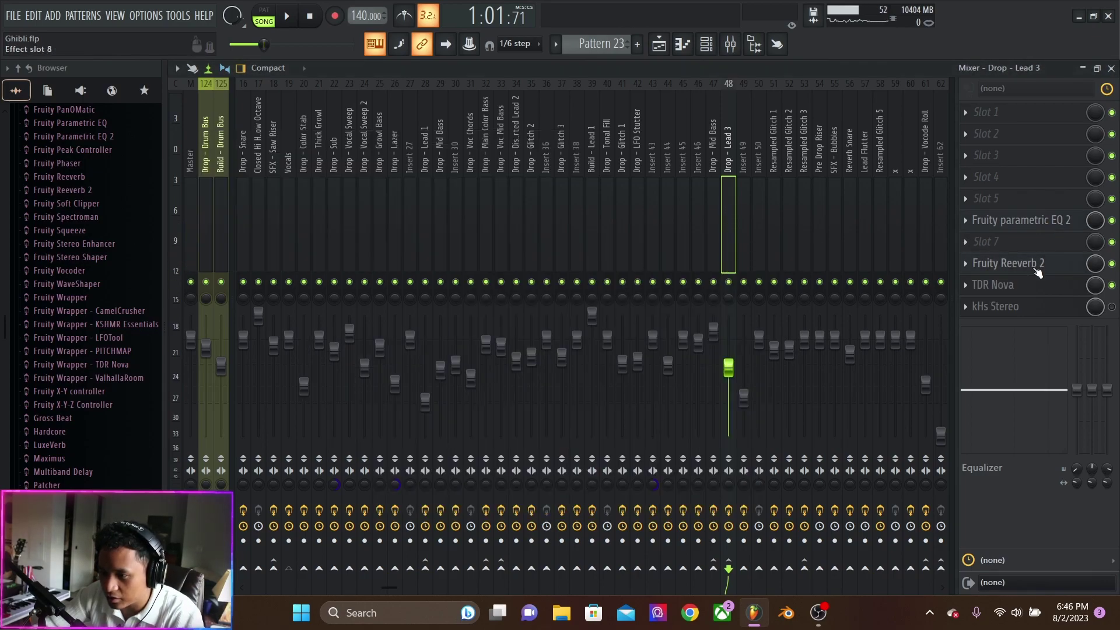
{"action": "left_click", "coordinate": [1025, 285]}
{"action": "left_click", "coordinate": [1023, 285]}
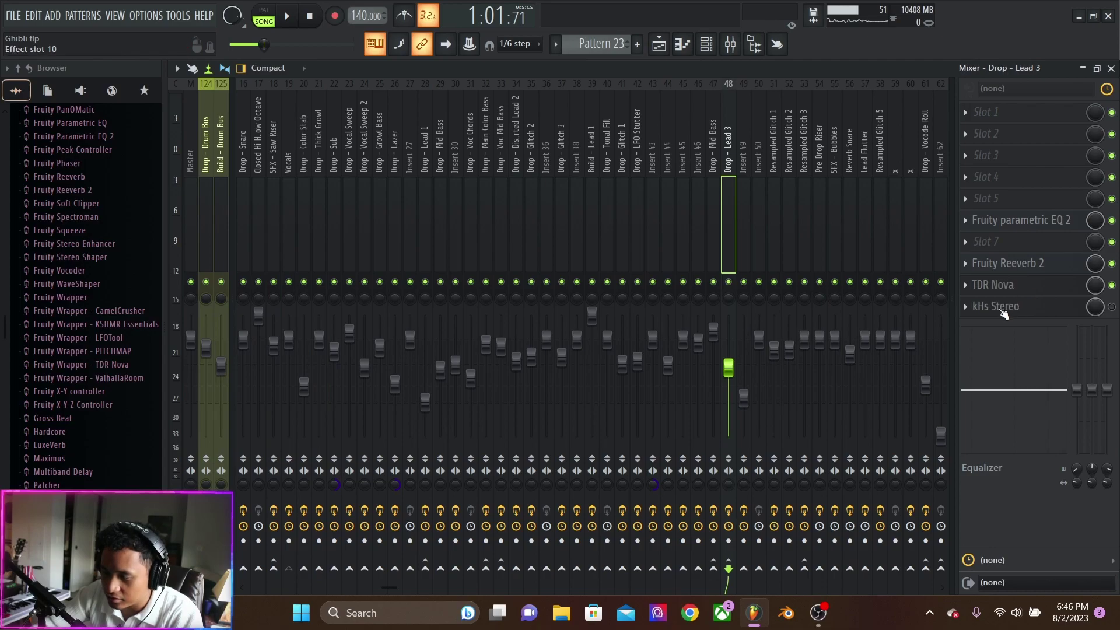
Listen to Tracks 24 and 25 together in the playlist from bar 37, and stop playback.
{"action": "left_click", "coordinate": [659, 45]}
{"action": "key", "text": "space"}
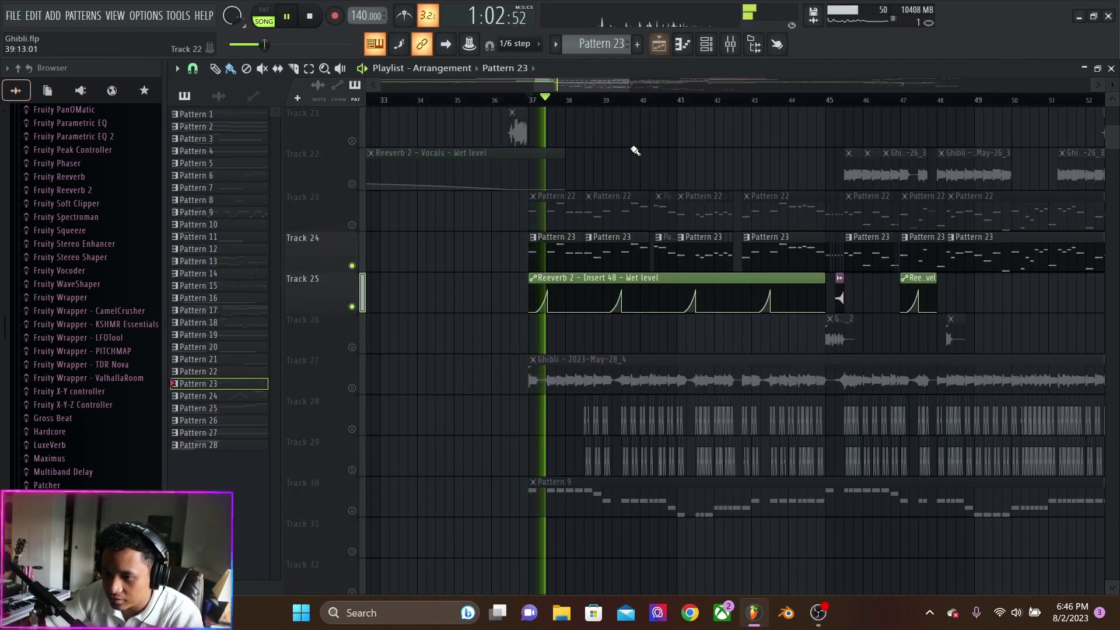
{"action": "key", "text": "space"}
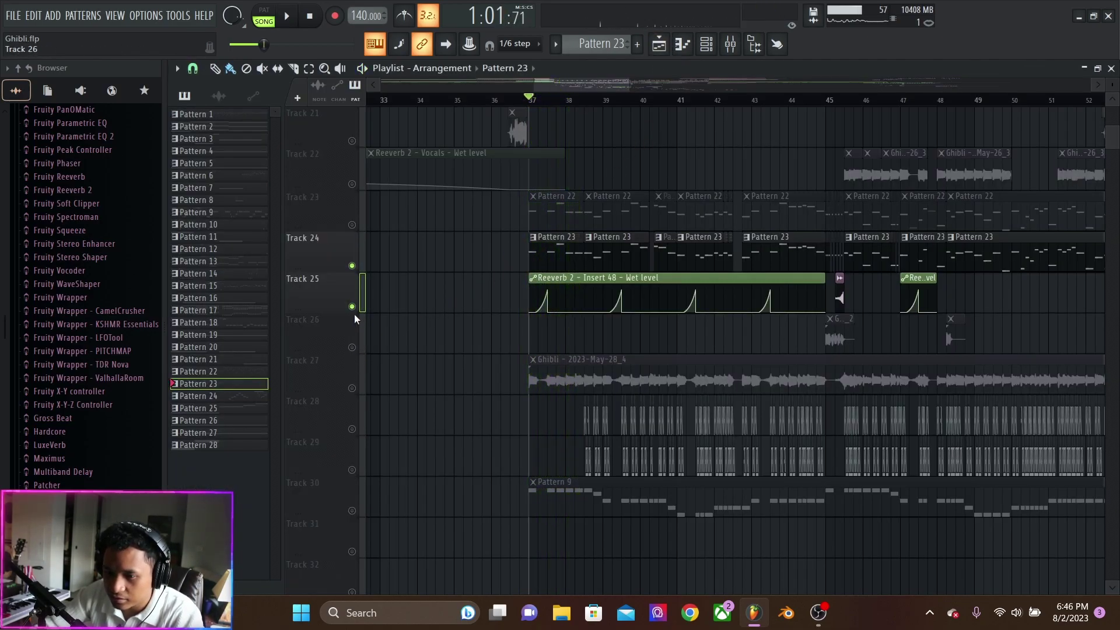
Solo Track 30 with the Pattern 9 clip in the playlist and play it from bar 37.
{"action": "right_click", "coordinate": [353, 306]}
{"action": "right_click", "coordinate": [351, 510]}
{"action": "key", "text": "space"}
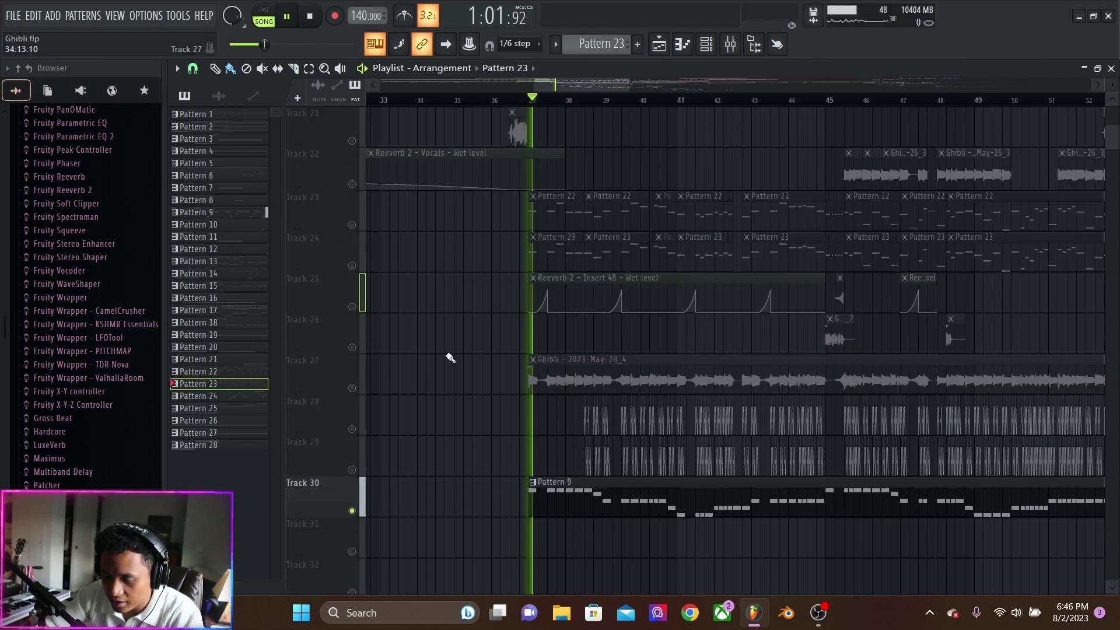
Make Pattern 9 the active pattern, select the Drop - Sub track in the mixer and return to the playlist.
{"action": "left_click", "coordinate": [568, 484]}
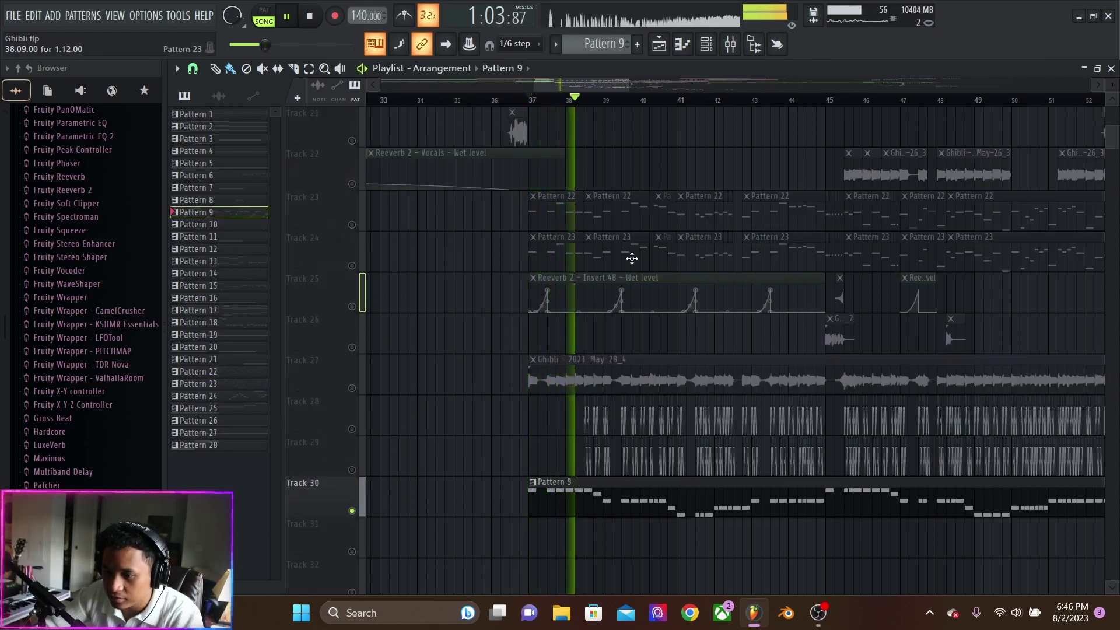
{"action": "left_click", "coordinate": [732, 46]}
{"action": "left_click", "coordinate": [736, 50]}
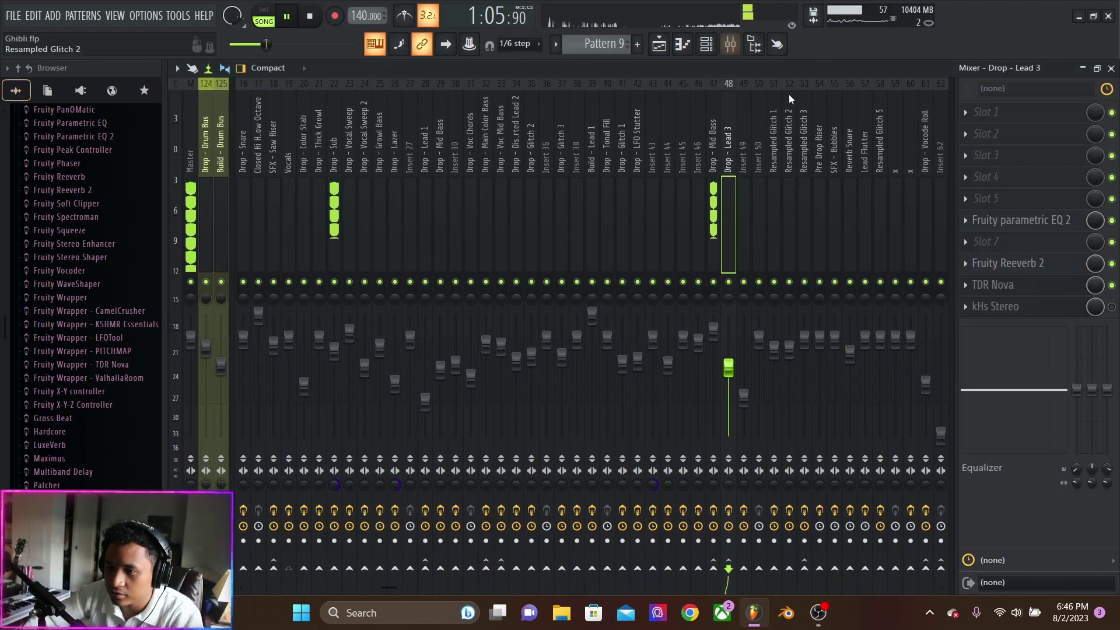
{"action": "left_click", "coordinate": [332, 208]}
{"action": "left_click", "coordinate": [659, 45]}
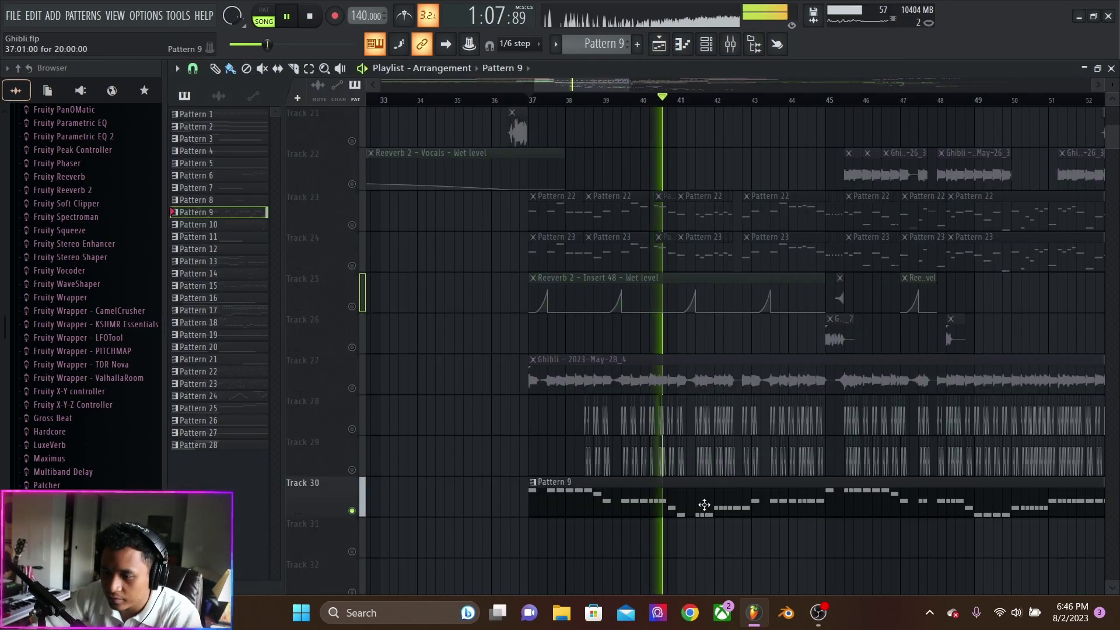
Locate the channels used by Pattern 9 in the channel rack, select Serum #7 and stop playback.
{"action": "key", "text": "F6"}
{"action": "key", "text": "space"}
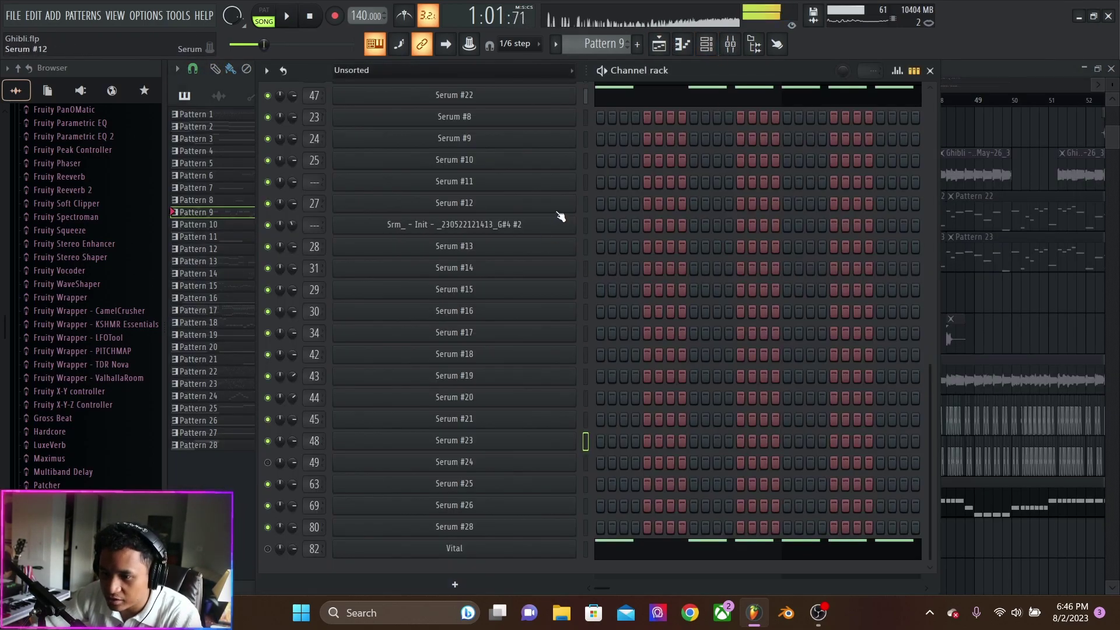
{"action": "scroll", "coordinate": [627, 239], "scroll_direction": "down", "scroll_amount": 5}
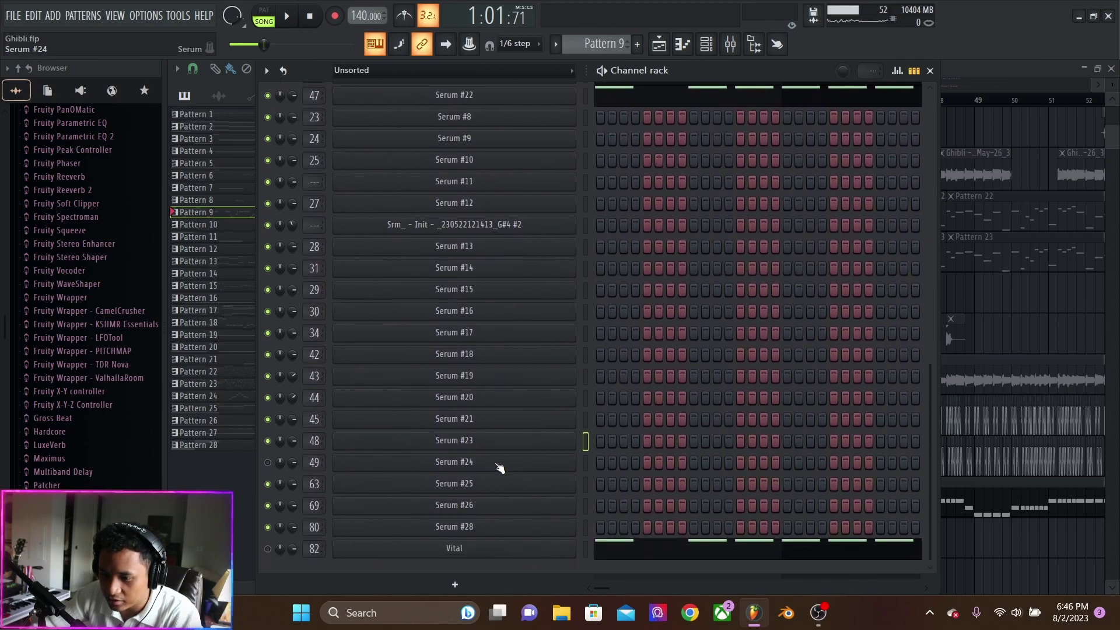
{"action": "scroll", "coordinate": [624, 373], "scroll_direction": "up", "scroll_amount": 8}
{"action": "key", "text": "space"}
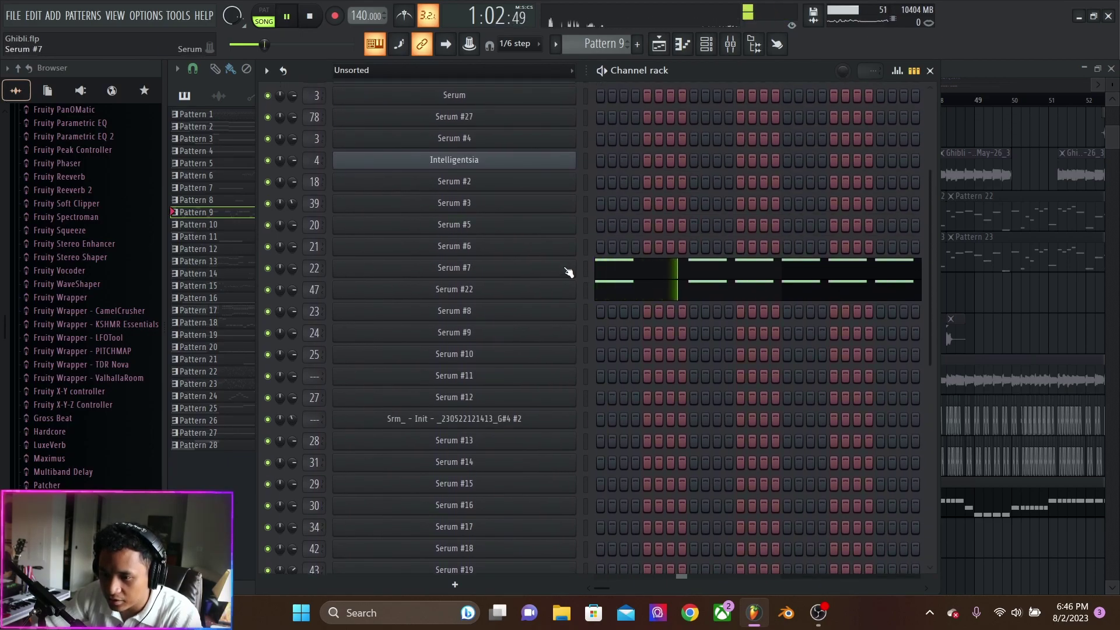
{"action": "left_click", "coordinate": [585, 269]}
{"action": "key", "text": "space"}
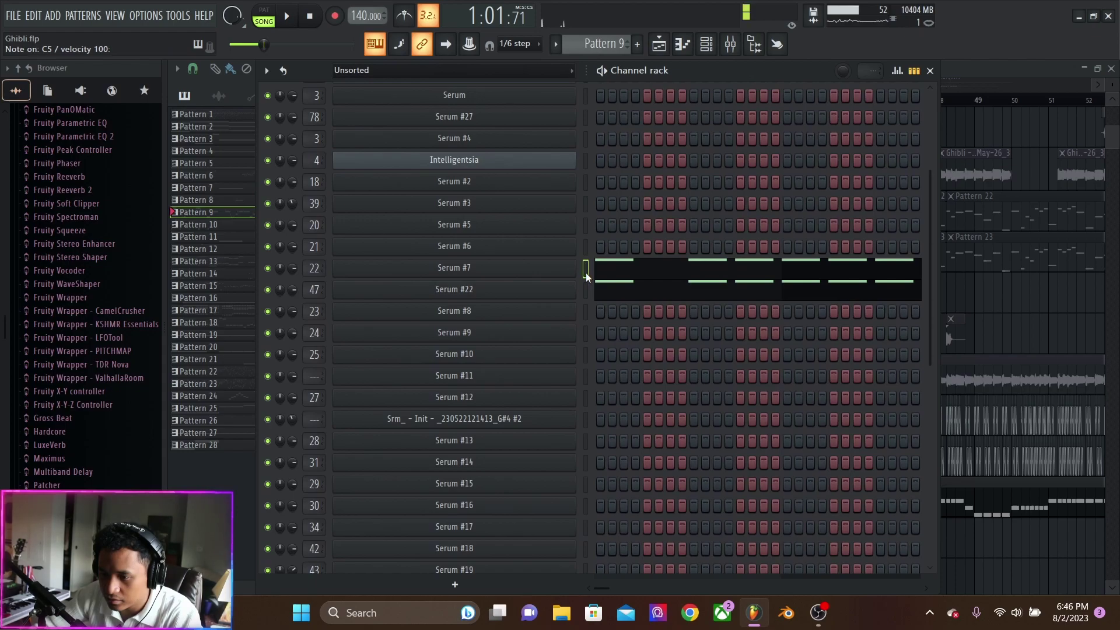
Examine the Serum #7 patch on Drop - Sub, including oscillator A's sync warp and the effects page, and close it.
{"action": "left_click", "coordinate": [559, 270]}
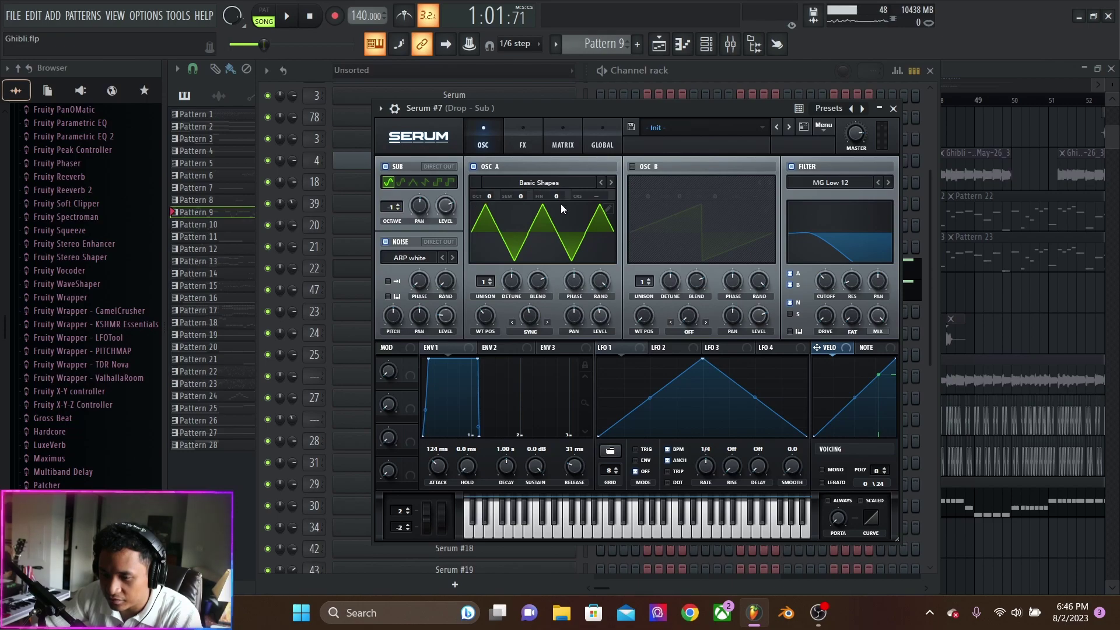
{"action": "mouse_move", "coordinate": [534, 313]}
{"action": "left_mouse_down"}
{"action": "mouse_move", "coordinate": [533, 397]}
{"action": "mouse_move", "coordinate": [542, 323]}
{"action": "left_mouse_up"}
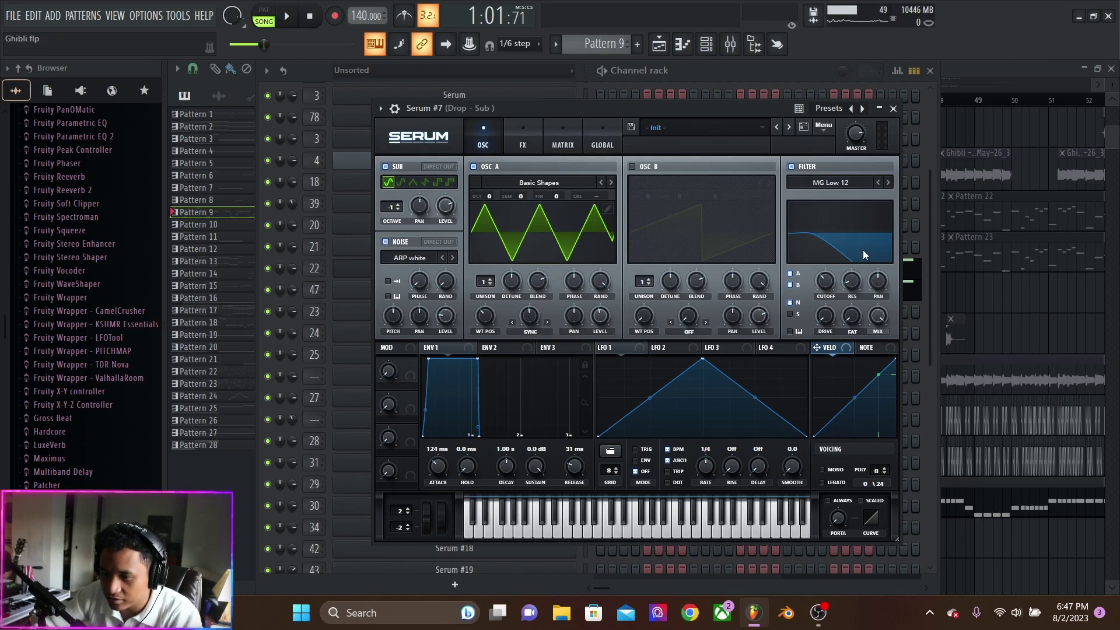
{"action": "left_click", "coordinate": [525, 144]}
{"action": "left_click", "coordinate": [893, 109]}
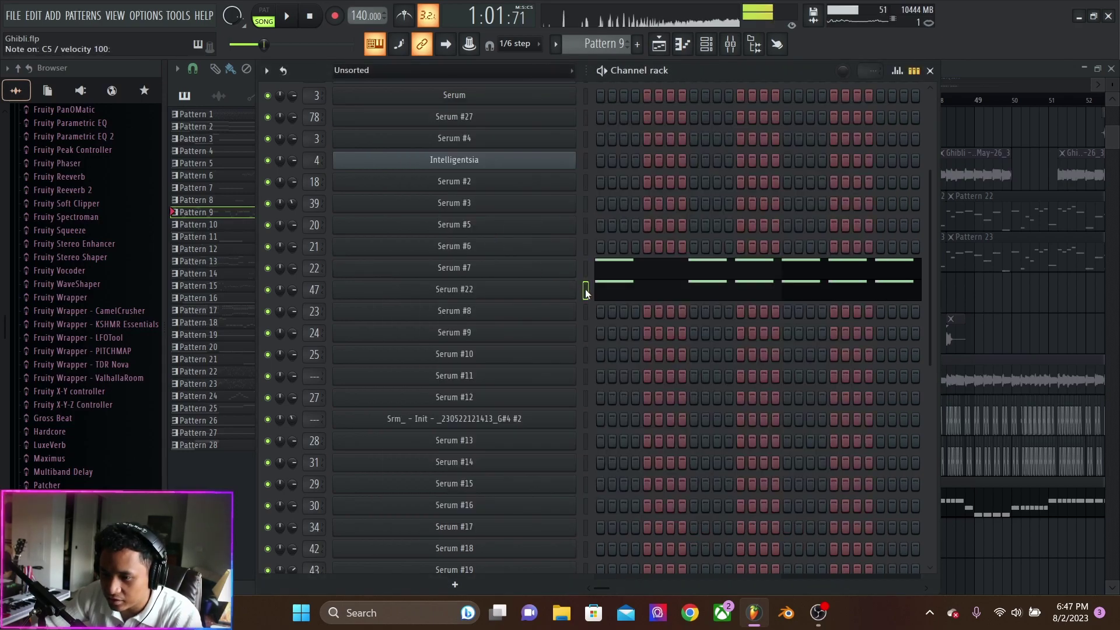
Audition the selected Pattern 9 channel with two notes, examine the Serum #22 patch on Drop - Mid Bass and close it.
{"action": "key", "text": "z"}
{"action": "key", "text": "x"}
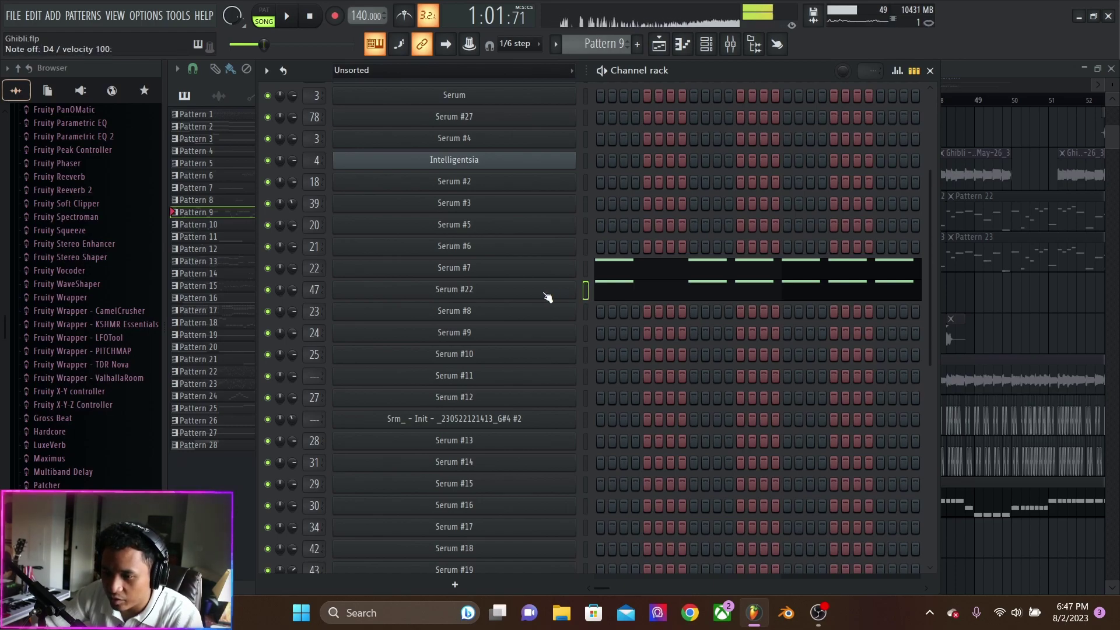
{"action": "left_click", "coordinate": [545, 292]}
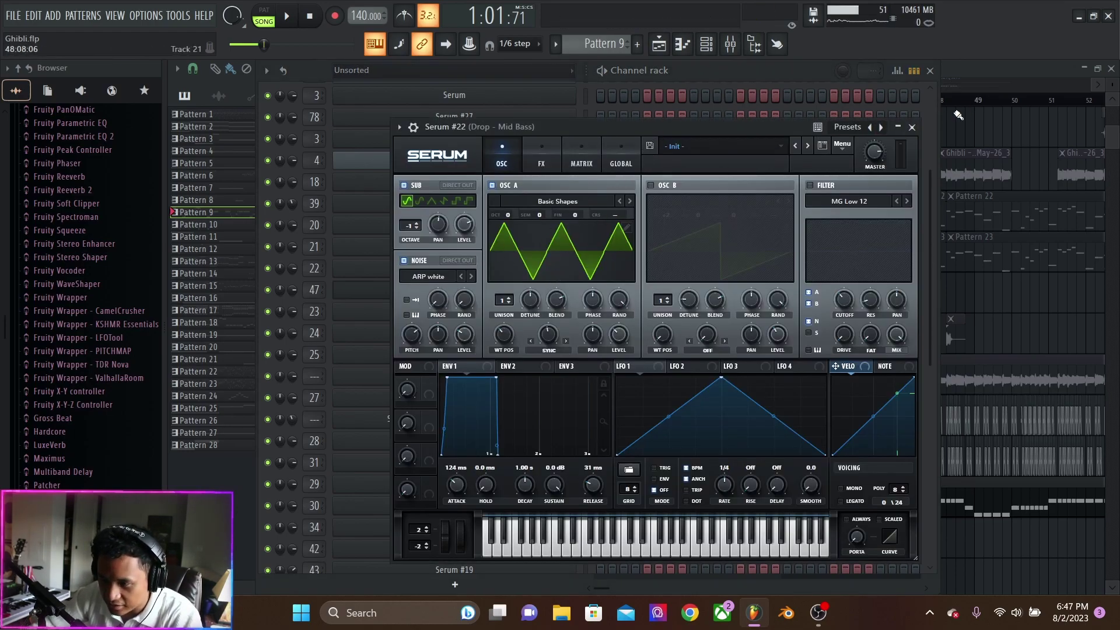
{"action": "left_click", "coordinate": [912, 128]}
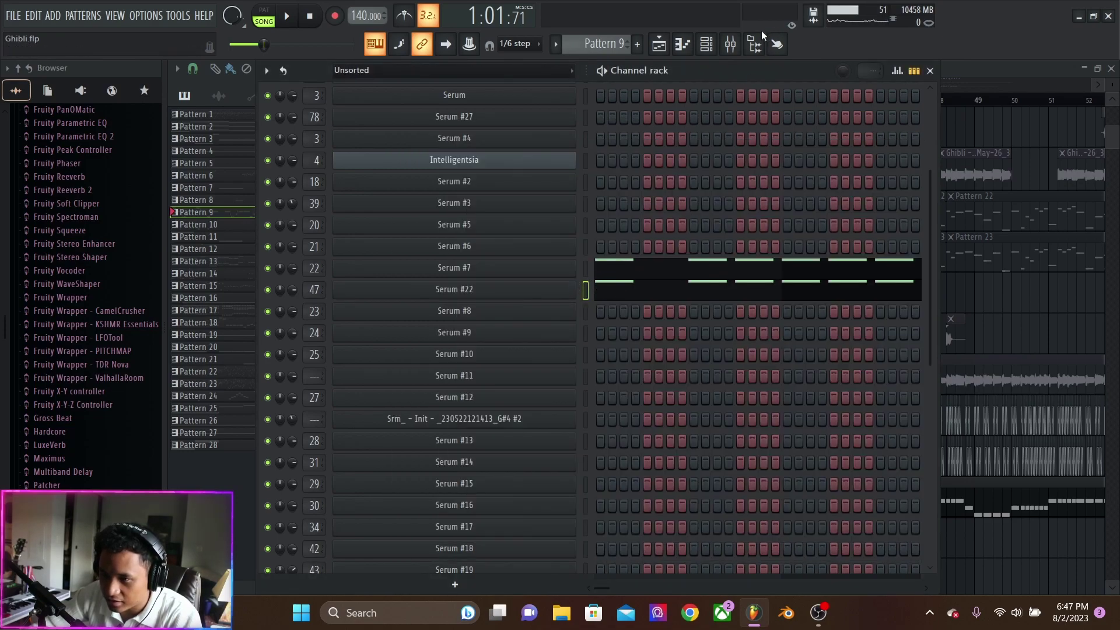
Open Patcher on the Drop - Mid Bass mixer track, reposition its lower Parametric EQ 2 and kHs Haas nodes, and inspect the Haas settings.
{"action": "left_click", "coordinate": [730, 43]}
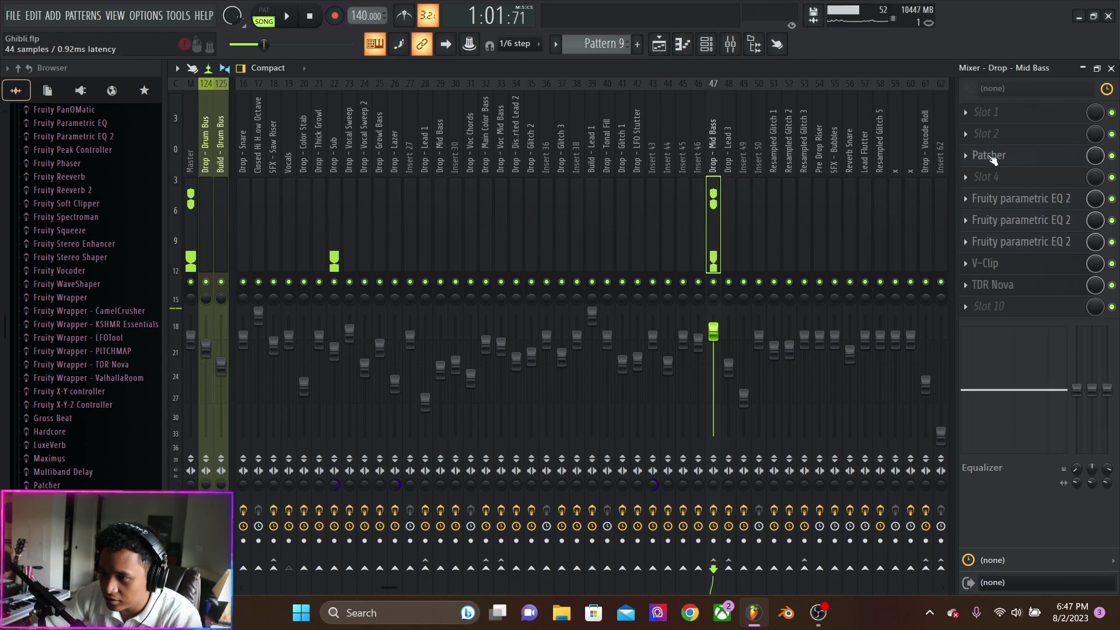
{"action": "left_click", "coordinate": [1039, 158]}
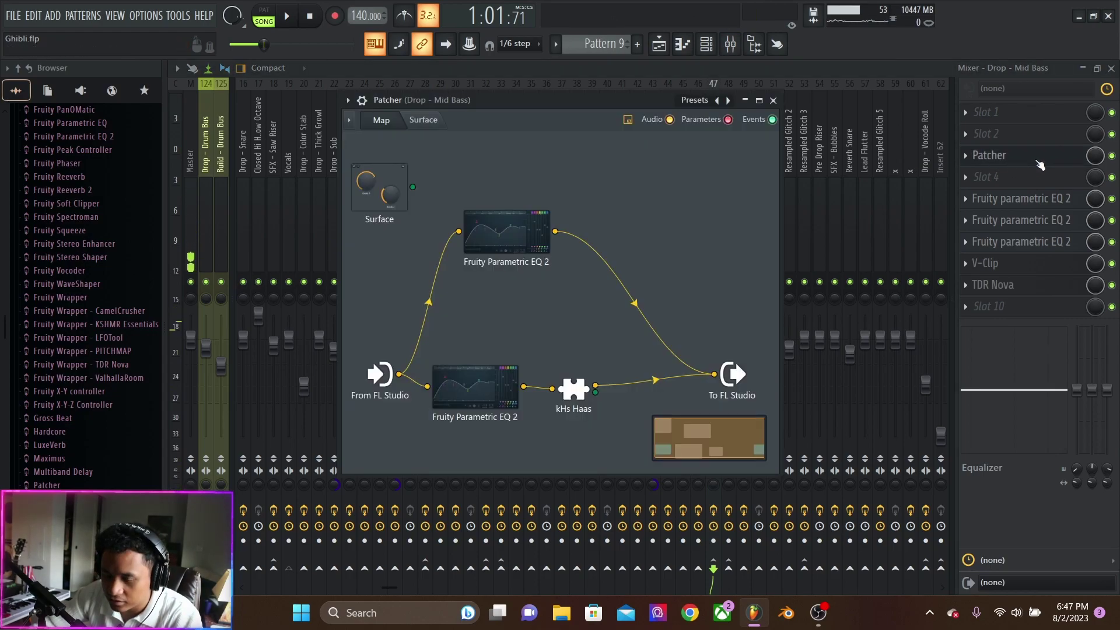
{"action": "left_click_drag", "start_coordinate": [491, 391], "coordinate": [492, 380]}
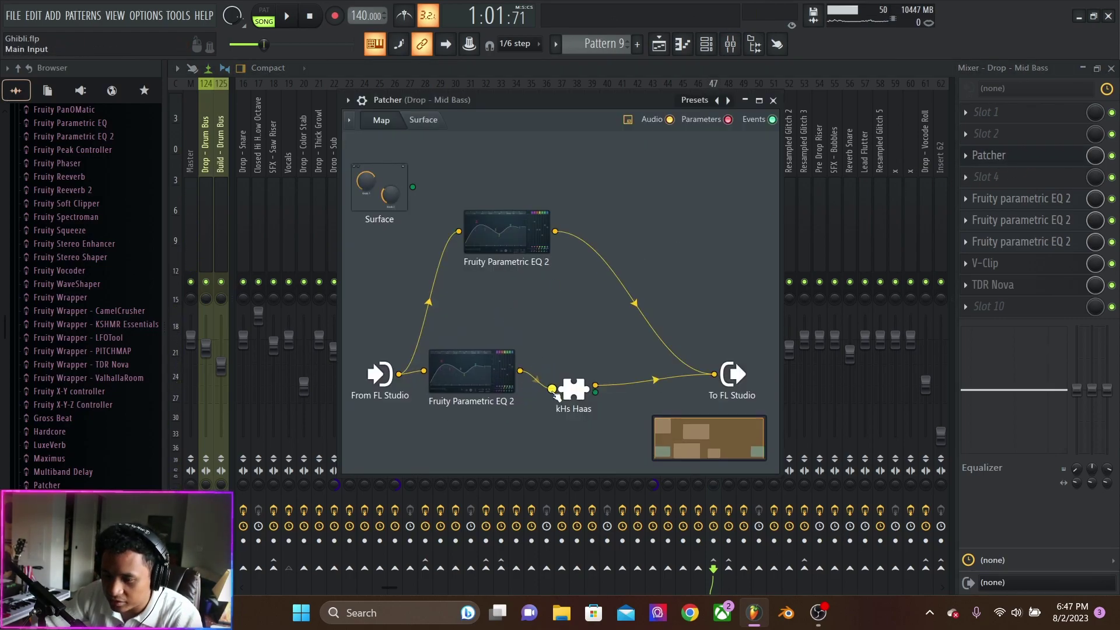
{"action": "left_click_drag", "start_coordinate": [573, 388], "coordinate": [605, 372]}
{"action": "double_click", "coordinate": [604, 376]}
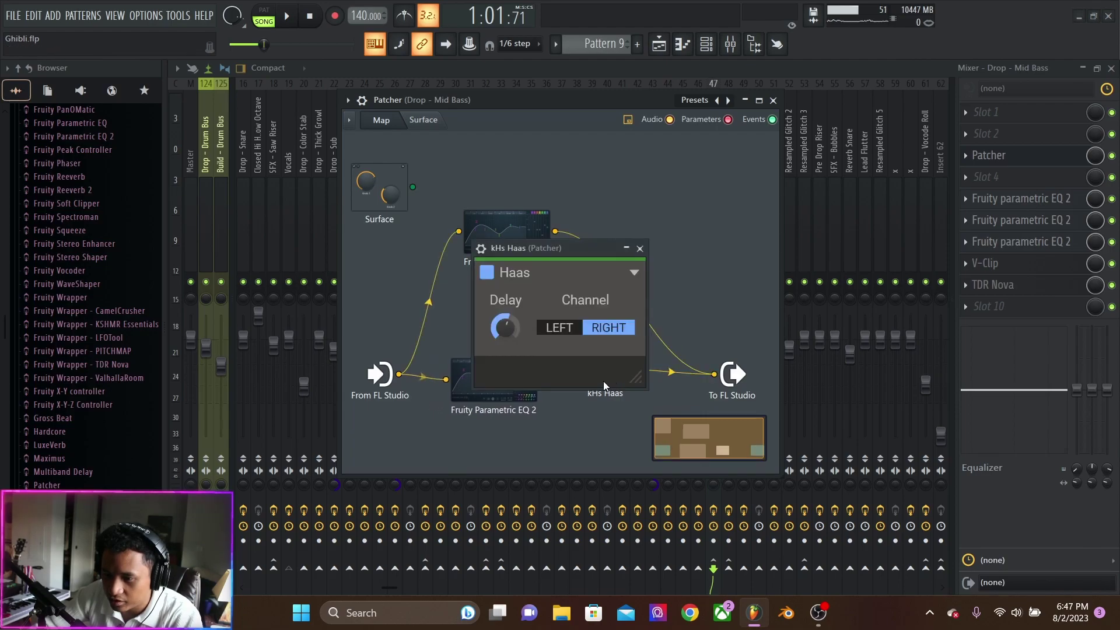
{"action": "left_click", "coordinate": [640, 248]}
Examine the lower and upper Fruity Parametric EQ 2 curves inside Patcher, closing each one and the Patcher window.
{"action": "double_click", "coordinate": [497, 386]}
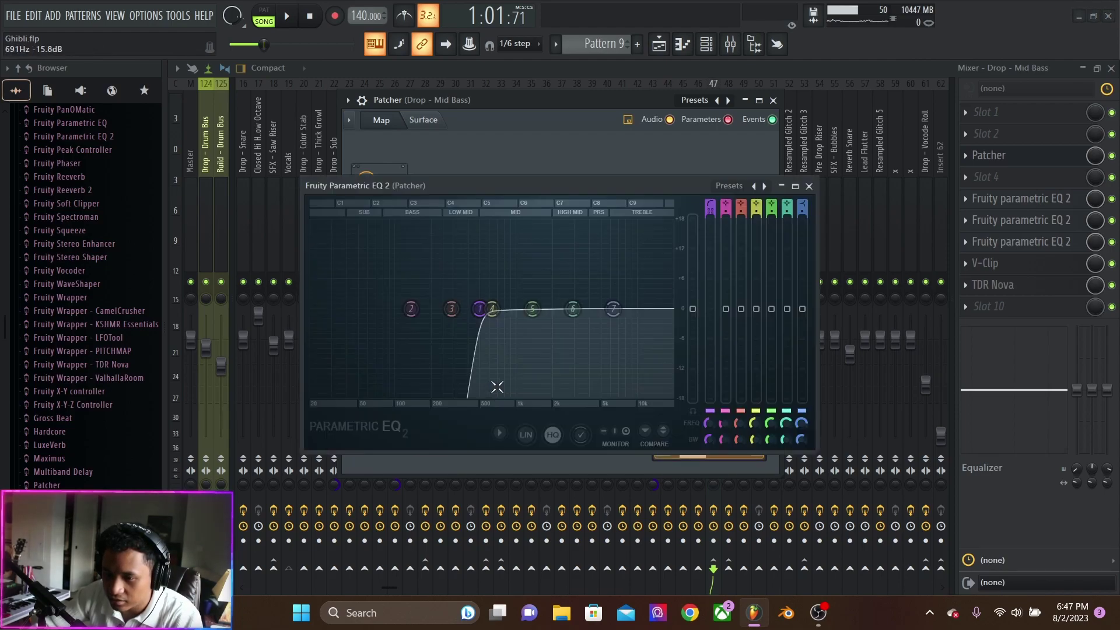
{"action": "left_click", "coordinate": [809, 187]}
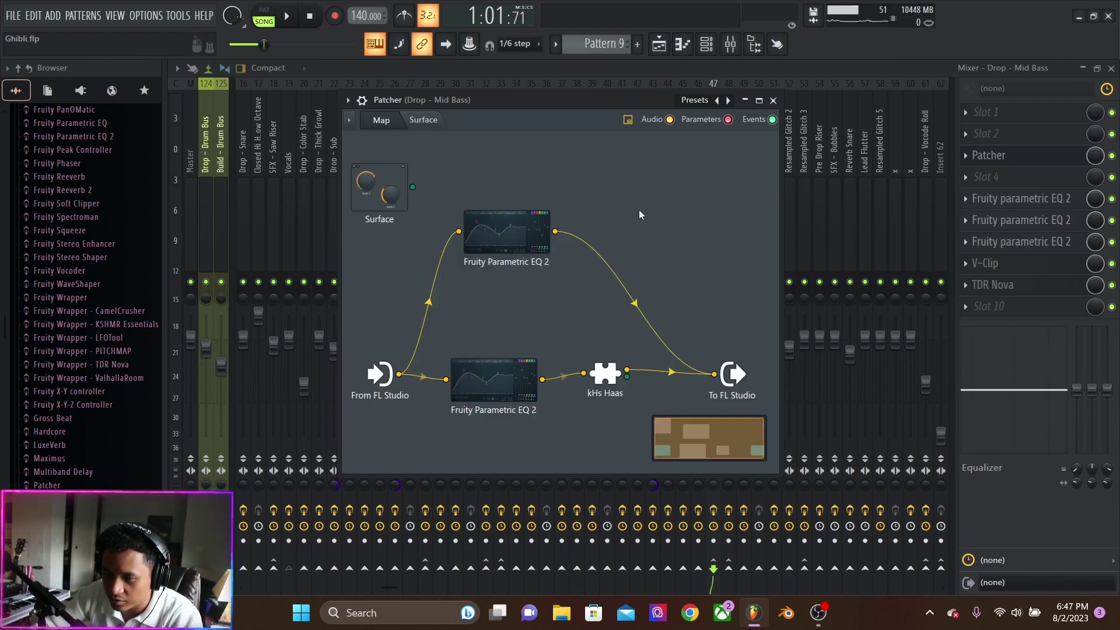
{"action": "double_click", "coordinate": [508, 247]}
{"action": "left_click", "coordinate": [809, 186]}
{"action": "left_click", "coordinate": [774, 100]}
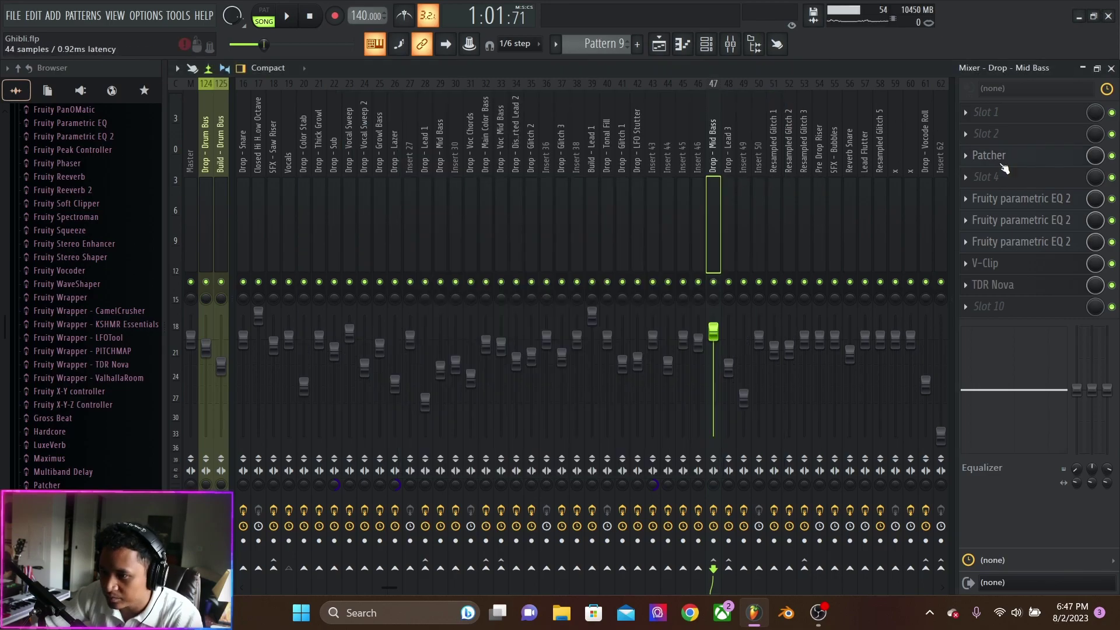
Review the three Fruity Parametric EQ 2 effects on the Drop - Mid Bass track and close them.
{"action": "left_click", "coordinate": [1022, 201]}
{"action": "left_click", "coordinate": [1021, 220]}
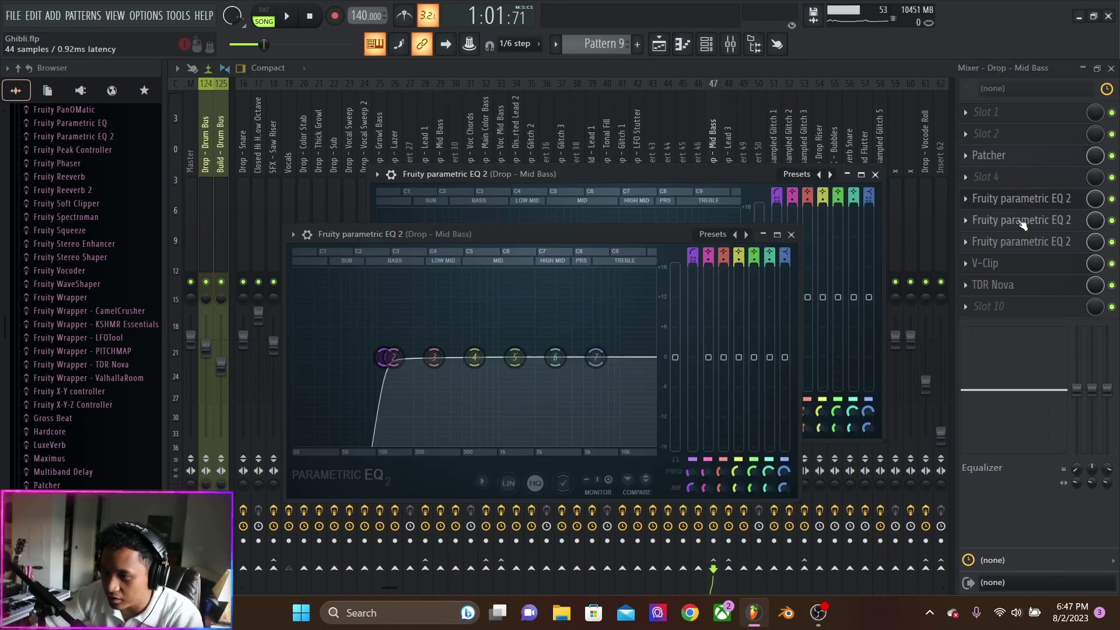
{"action": "left_click", "coordinate": [1018, 241]}
{"action": "left_click", "coordinate": [910, 140]}
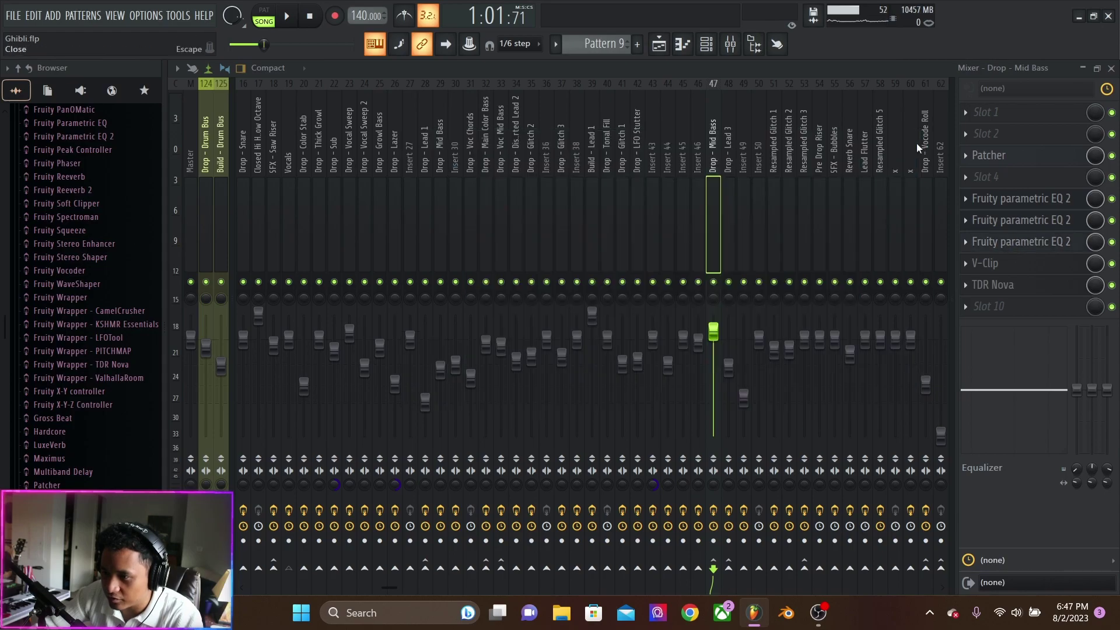
Inspect V-Clip on Drop - Mid Bass, including its Shaper and Visualizer views, and close it.
{"action": "left_click", "coordinate": [1015, 265]}
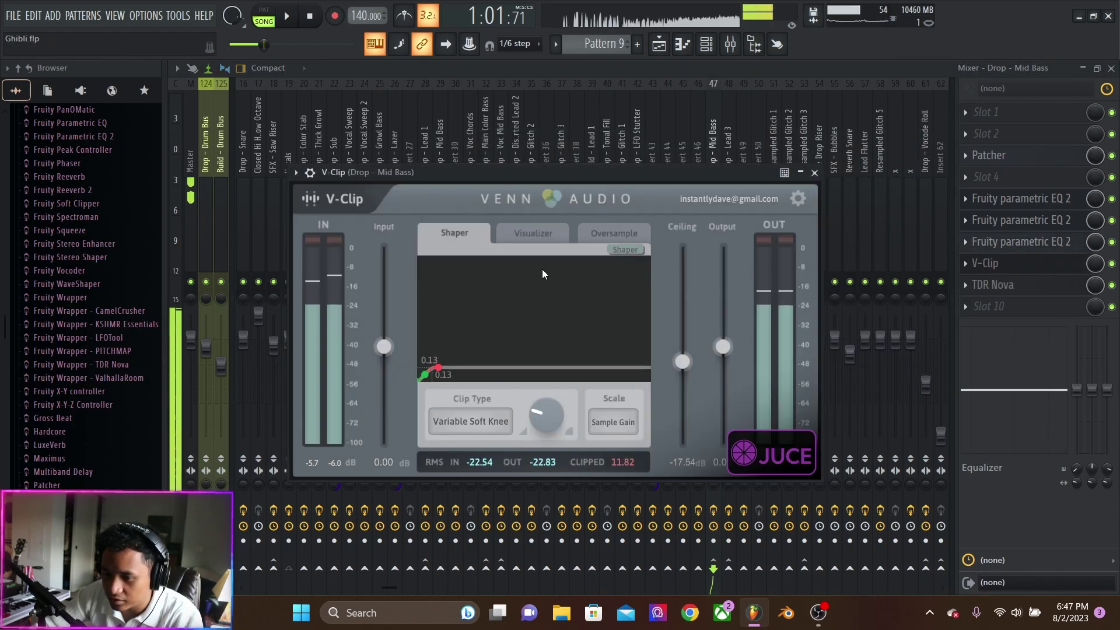
{"action": "left_click", "coordinate": [529, 233]}
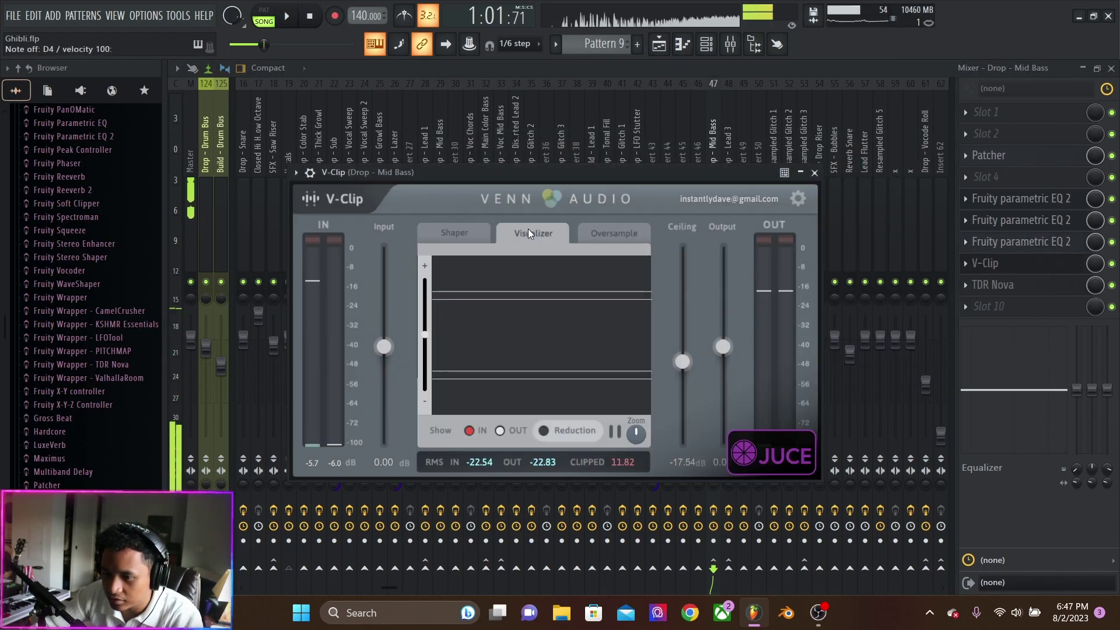
{"action": "left_click", "coordinate": [815, 173]}
Return to the playlist, play the soloed Track 30 from bar 37 and stop playback.
{"action": "left_click", "coordinate": [659, 44]}
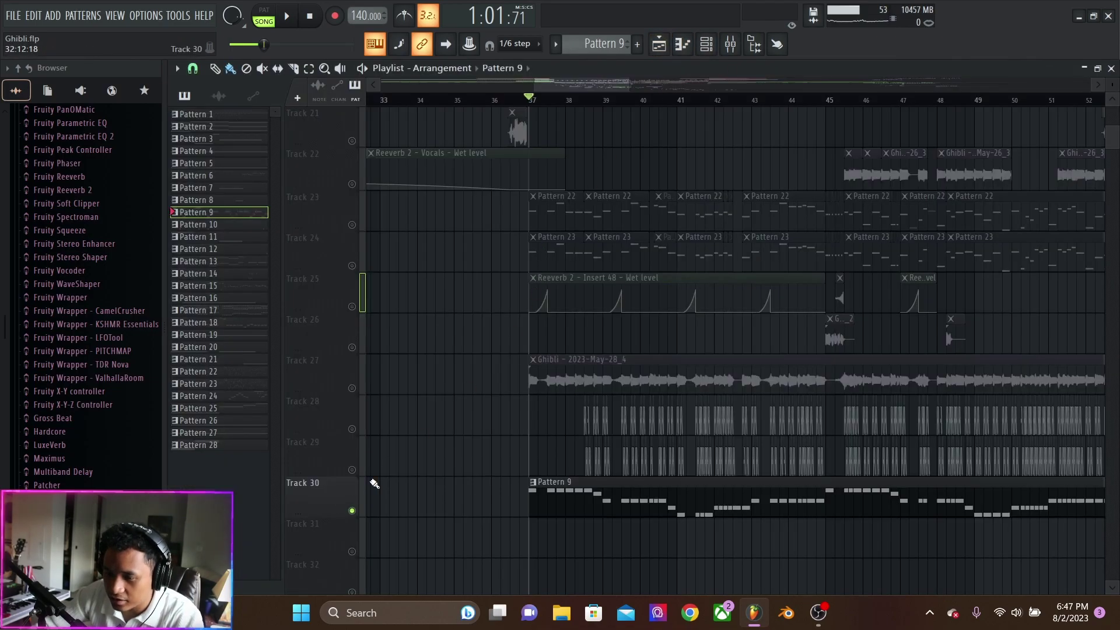
{"action": "key", "text": "space"}
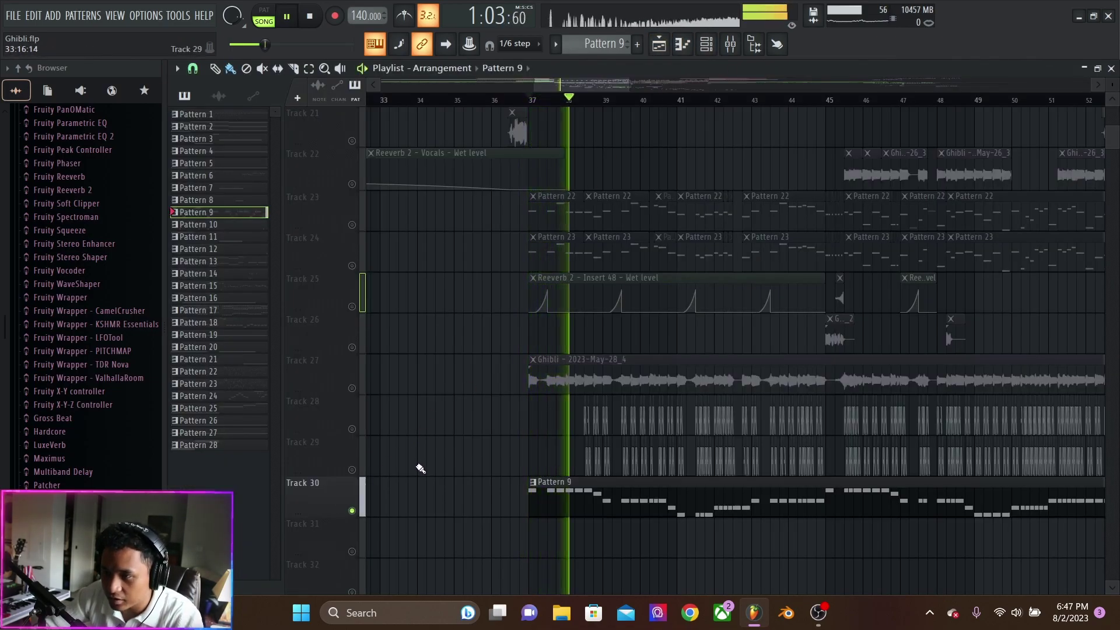
{"action": "scroll", "coordinate": [420, 461], "scroll_direction": "down", "scroll_amount": 1}
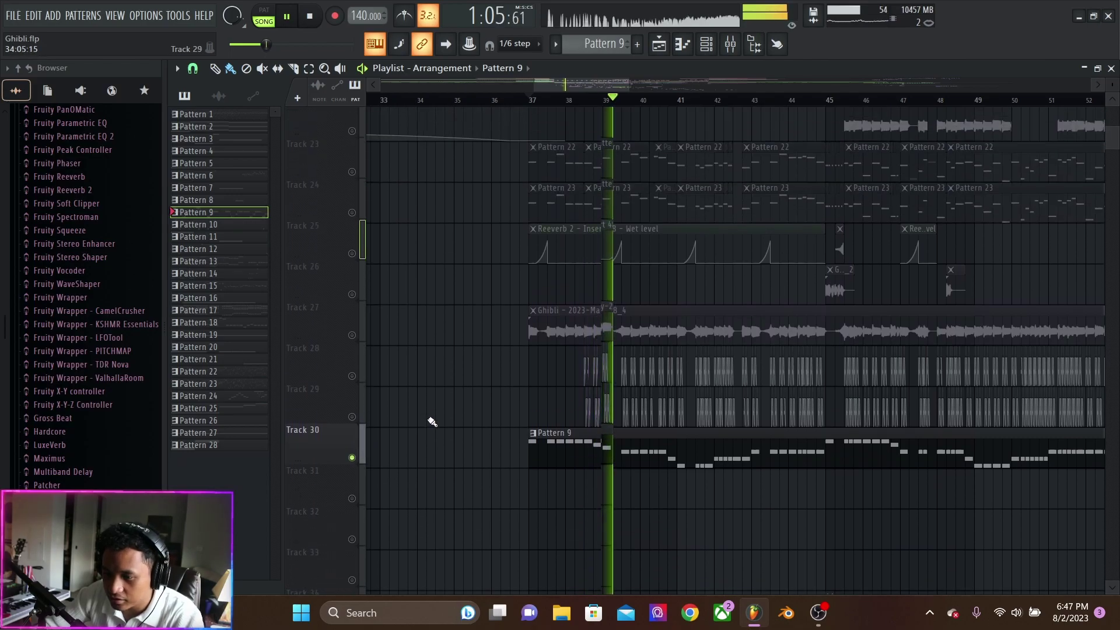
{"action": "key", "text": "space"}
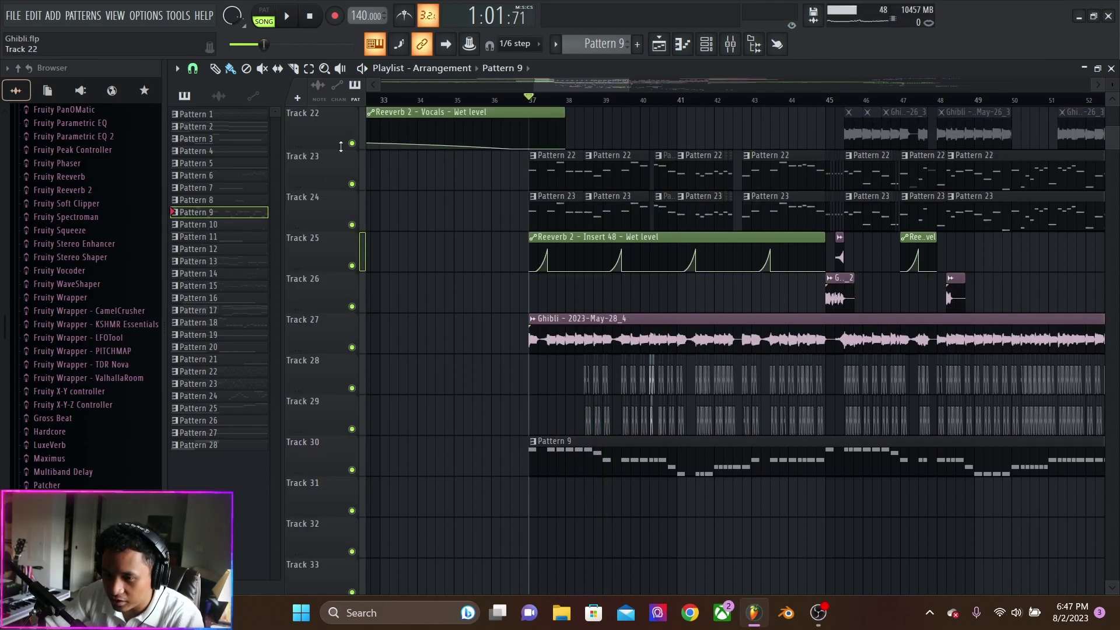
Mute Tracks 23, 24 and 30 in the playlist, leaving the other drop tracks active.
{"action": "left_click", "coordinate": [352, 184]}
{"action": "left_click", "coordinate": [353, 226]}
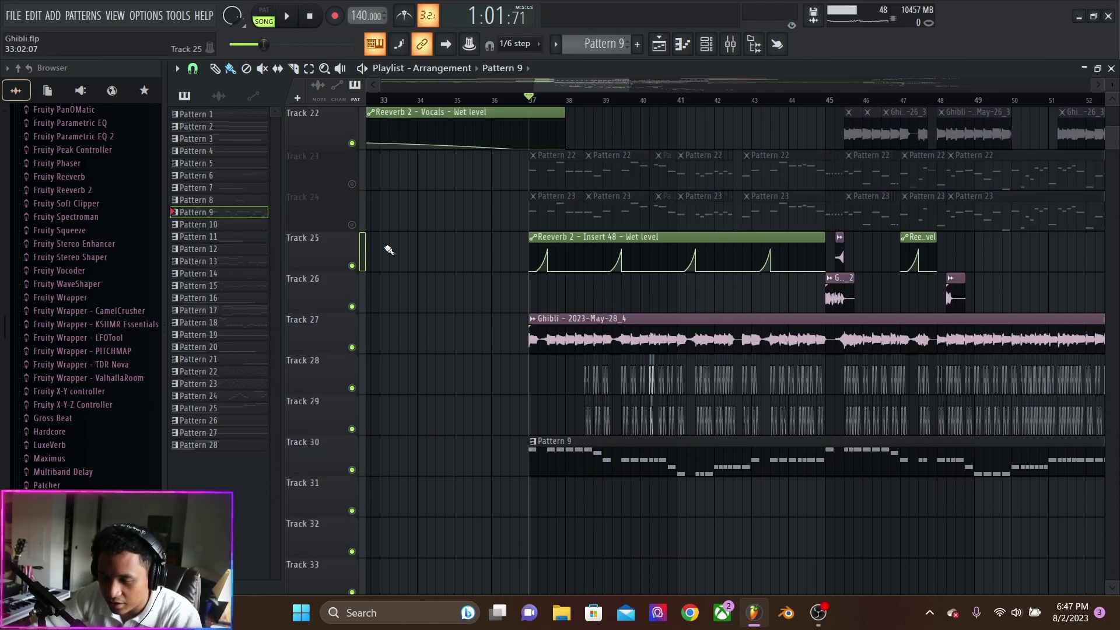
{"action": "left_click", "coordinate": [352, 470]}
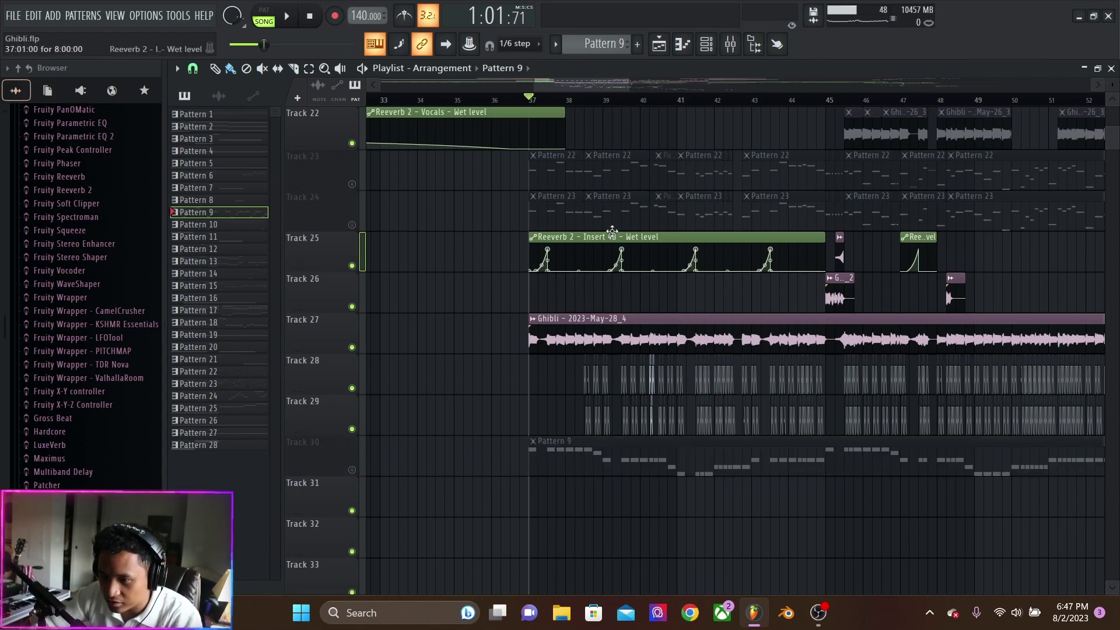
Play the drop from bar 37 without the muted tracks and examine the fill clips on Tracks 34 to 57, then stop.
{"action": "scroll", "coordinate": [702, 286], "scroll_direction": "down", "scroll_amount": 6}
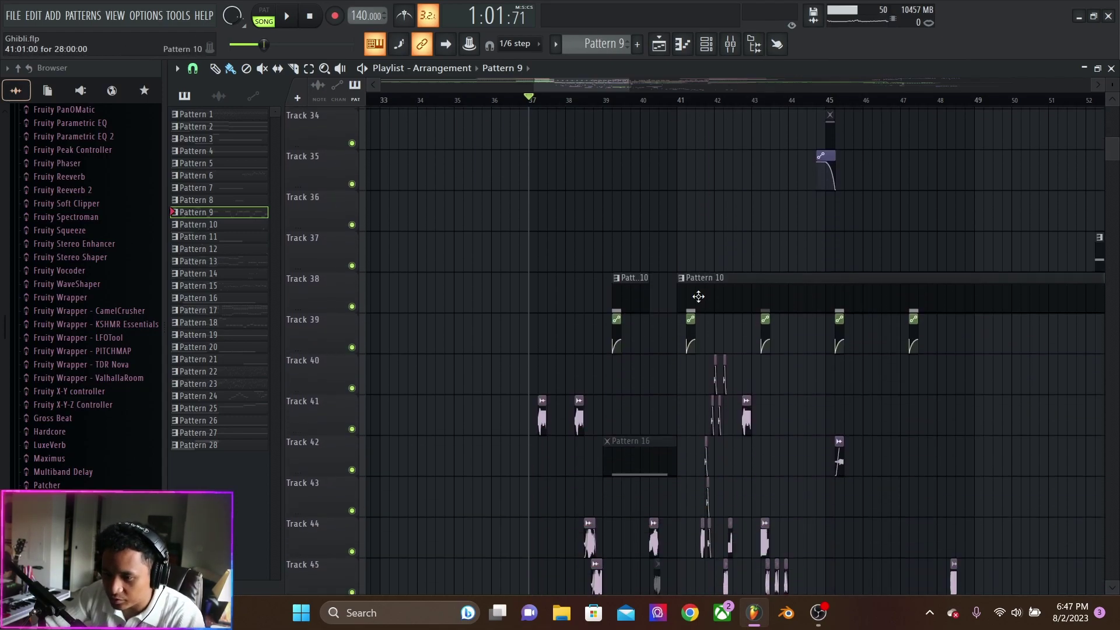
{"action": "scroll", "coordinate": [726, 307], "scroll_direction": "down", "scroll_amount": 3}
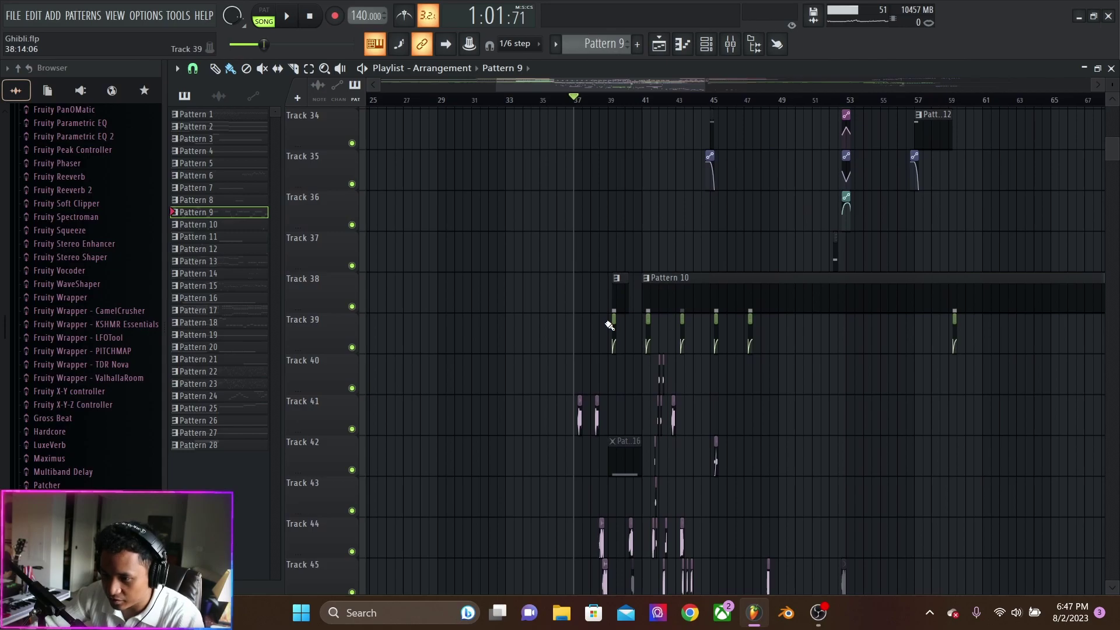
{"action": "scroll", "coordinate": [706, 318], "scroll_direction": "up", "scroll_amount": 2}
{"action": "scroll", "coordinate": [537, 402], "scroll_direction": "down", "scroll_amount": 3}
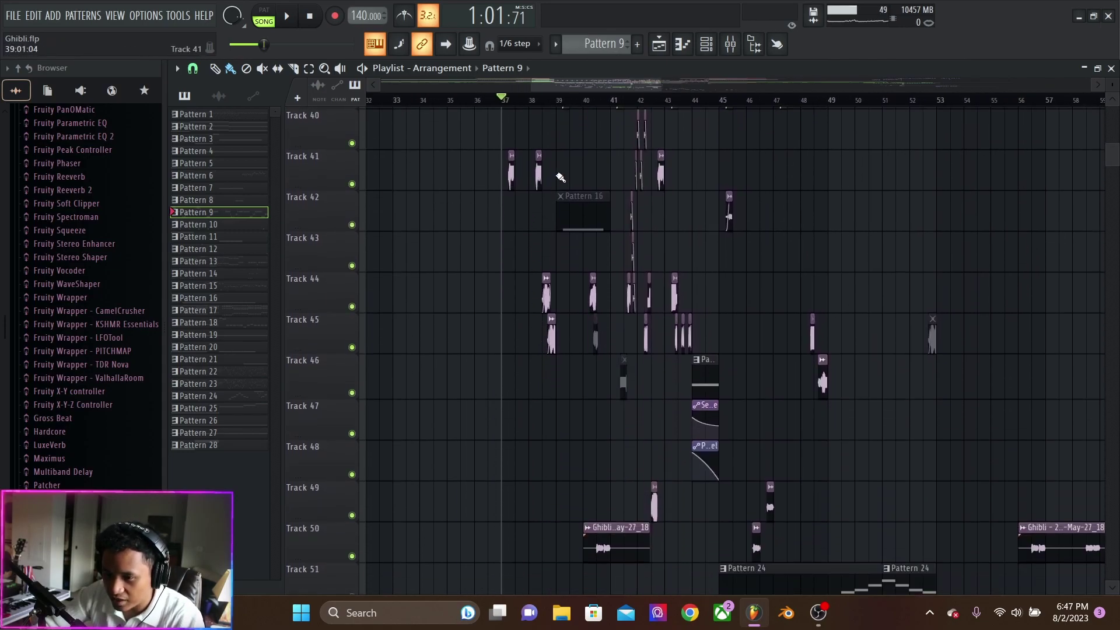
{"action": "key", "text": "space"}
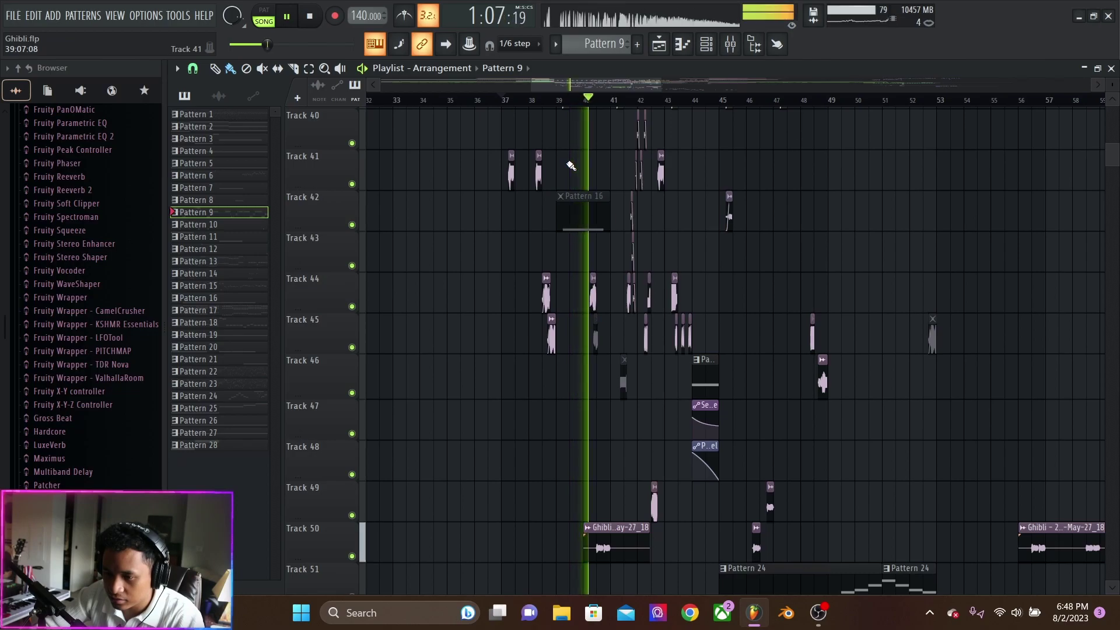
{"action": "scroll", "coordinate": [655, 270], "scroll_direction": "up", "scroll_amount": 1}
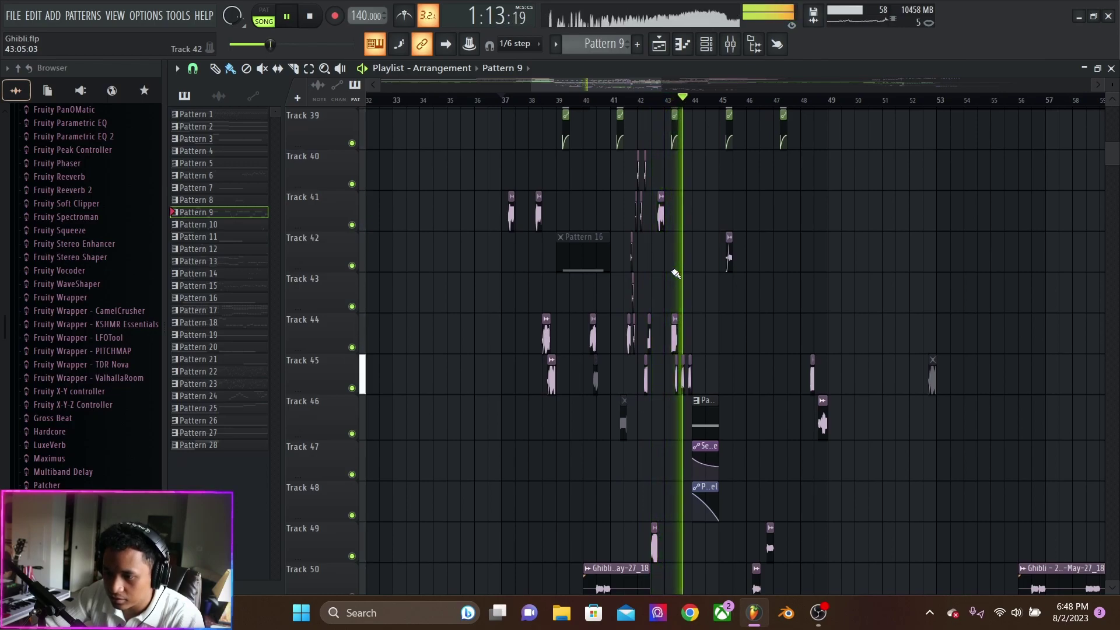
{"action": "scroll", "coordinate": [717, 283], "scroll_direction": "down", "scroll_amount": 4}
{"action": "scroll", "coordinate": [794, 321], "scroll_direction": "up", "scroll_amount": 3}
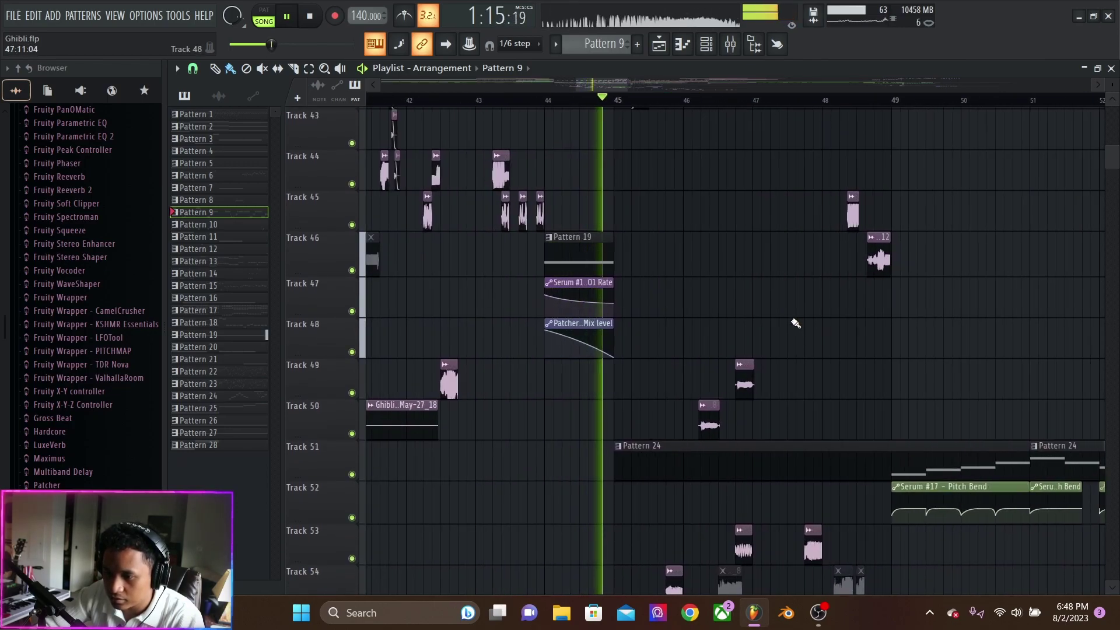
{"action": "scroll", "coordinate": [736, 311], "scroll_direction": "down", "scroll_amount": 5}
{"action": "scroll", "coordinate": [732, 312], "scroll_direction": "up", "scroll_amount": 2}
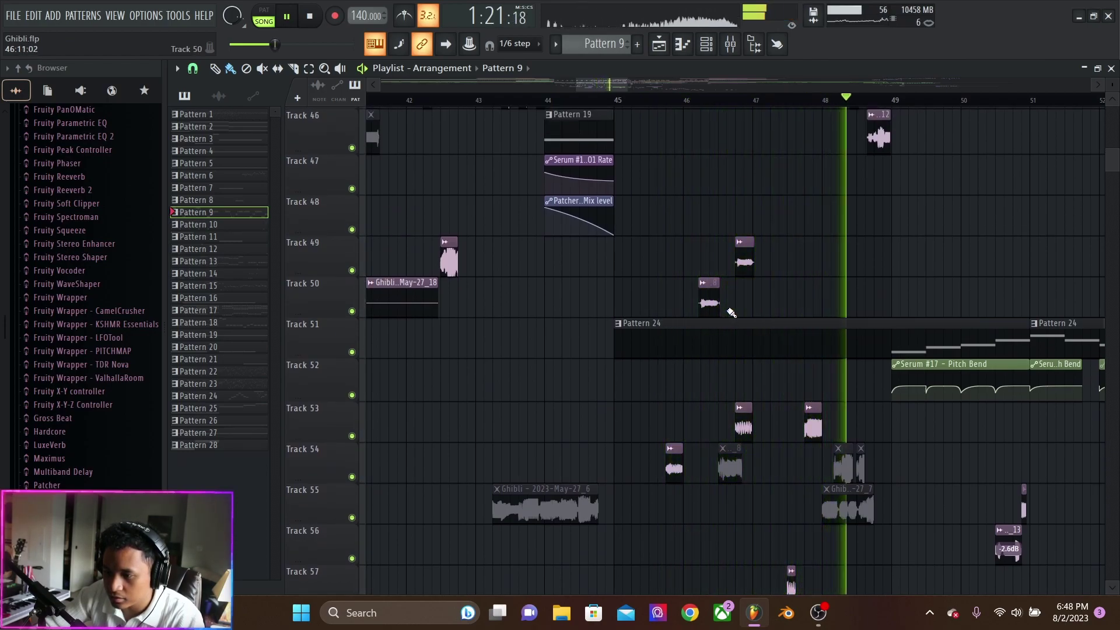
{"action": "scroll", "coordinate": [735, 307], "scroll_direction": "down", "scroll_amount": 2}
{"action": "key", "text": "space"}
Solo and unsolo Track 45 to reactivate all tracks, then play the full drop briefly from bar 37 and stop.
{"action": "scroll", "coordinate": [723, 268], "scroll_direction": "up", "scroll_amount": 1}
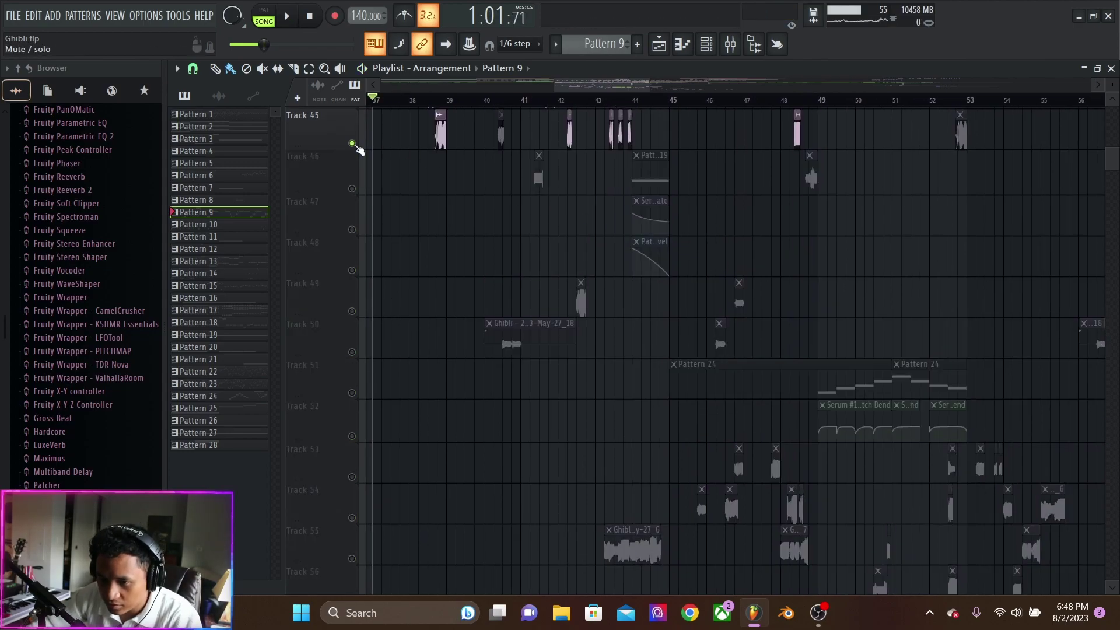
{"action": "key", "text": "space"}
{"action": "scroll", "coordinate": [519, 229], "scroll_direction": "up", "scroll_amount": 6}
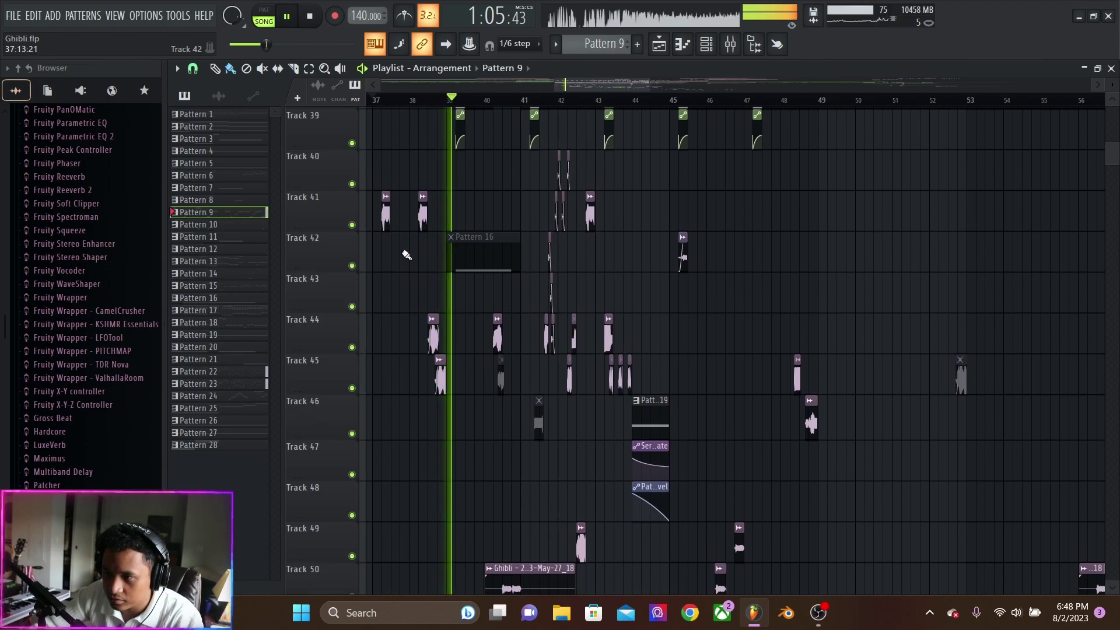
{"action": "key", "text": "space"}
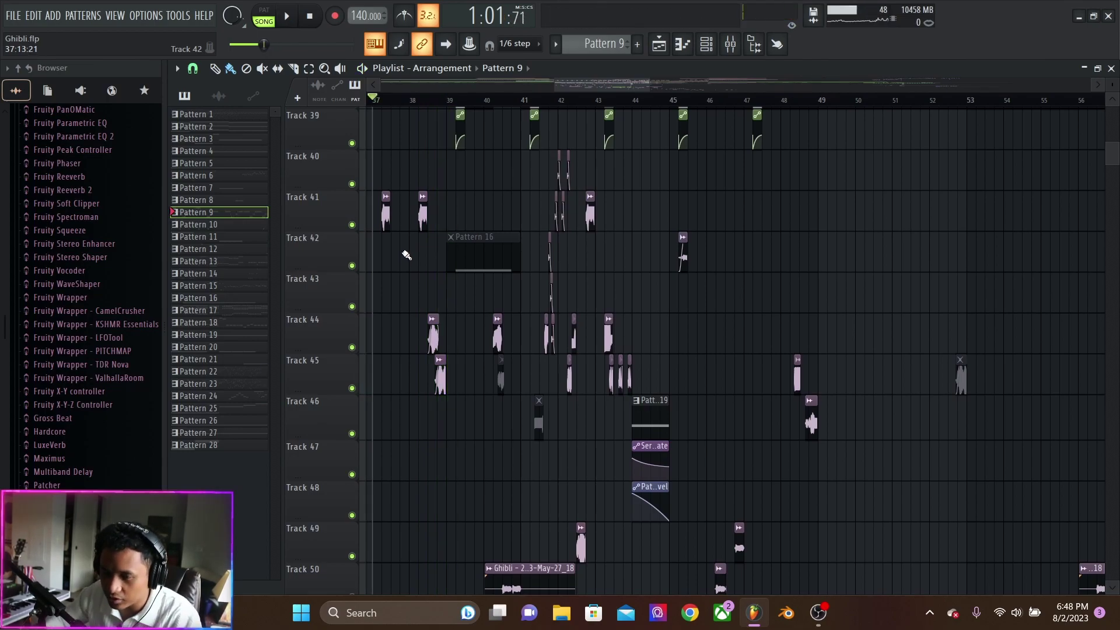
Locate Track 30 in the playlist, play its Pattern 9 clip soloed from bar 37 and stop playback.
{"action": "scroll", "coordinate": [400, 220], "scroll_direction": "up", "scroll_amount": 15}
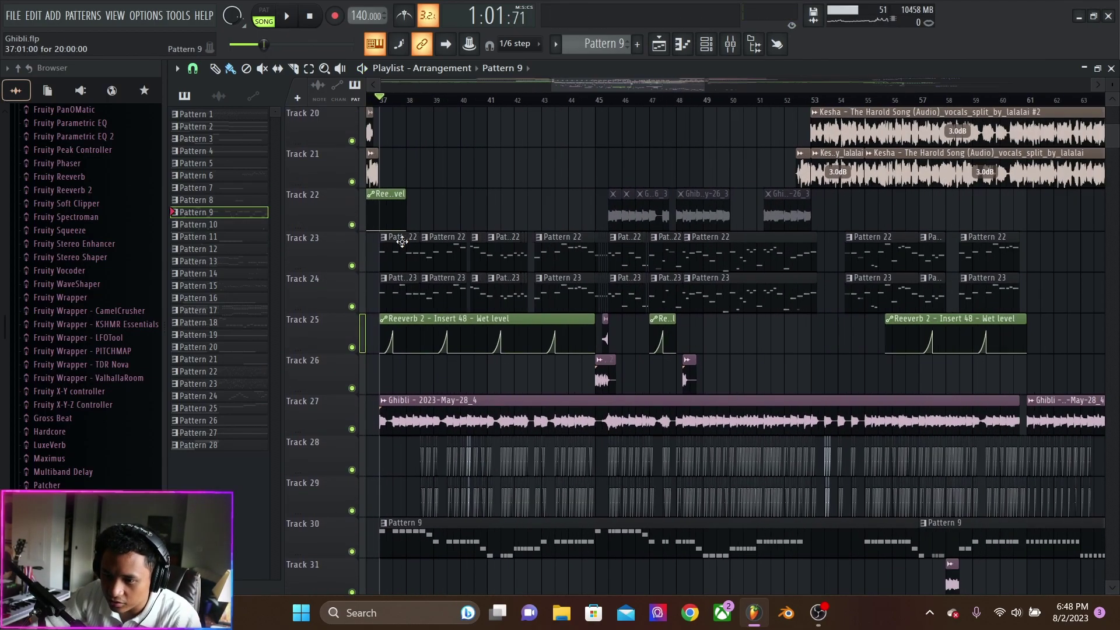
{"action": "scroll", "coordinate": [362, 353], "scroll_direction": "down", "scroll_amount": 4}
{"action": "scroll", "coordinate": [363, 352], "scroll_direction": "up", "scroll_amount": 3, "text": "ctrl"}
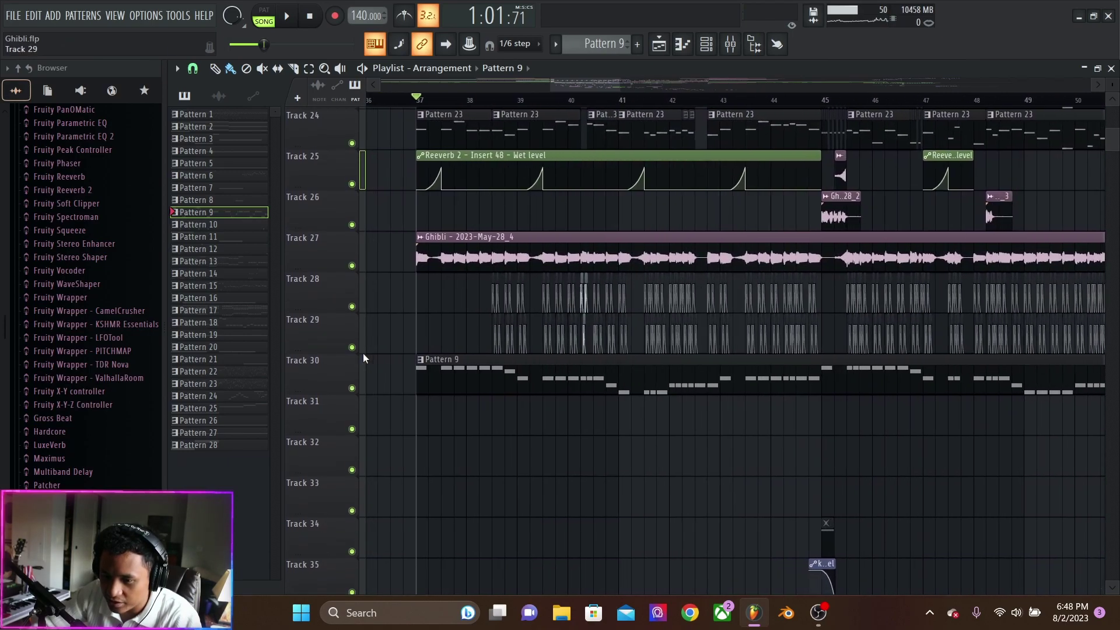
{"action": "key", "text": "space"}
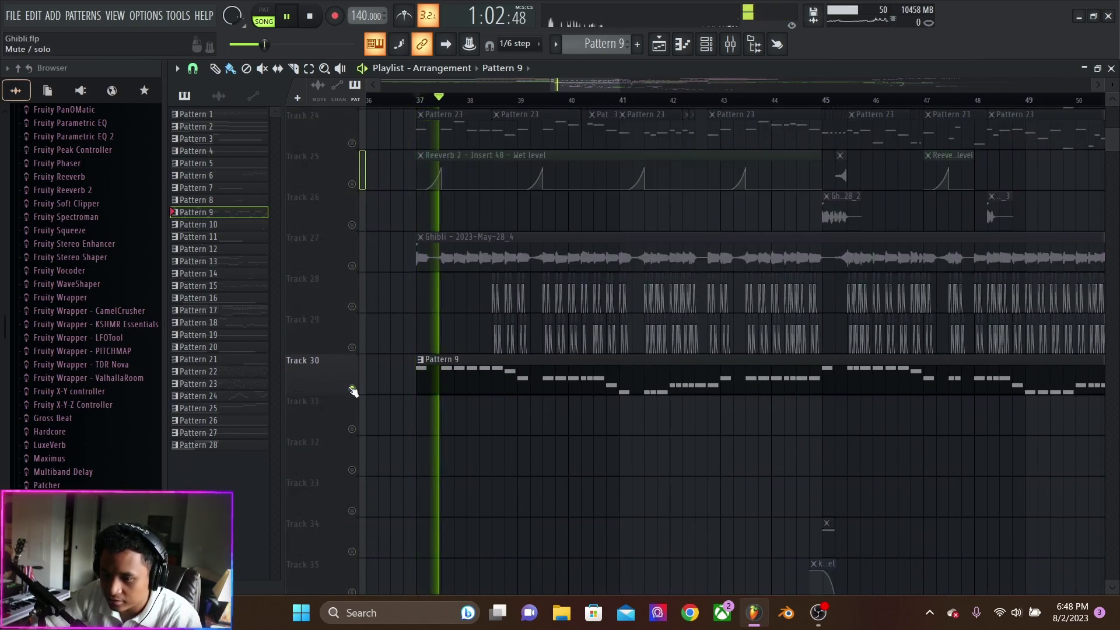
{"action": "key", "text": "space"}
Select the Ghibli - 2023-May-28_4 audio clip on Track 27 and place the playback position at 40:05:00.
{"action": "scroll", "coordinate": [601, 270], "scroll_direction": "up", "scroll_amount": 5, "text": "ctrl"}
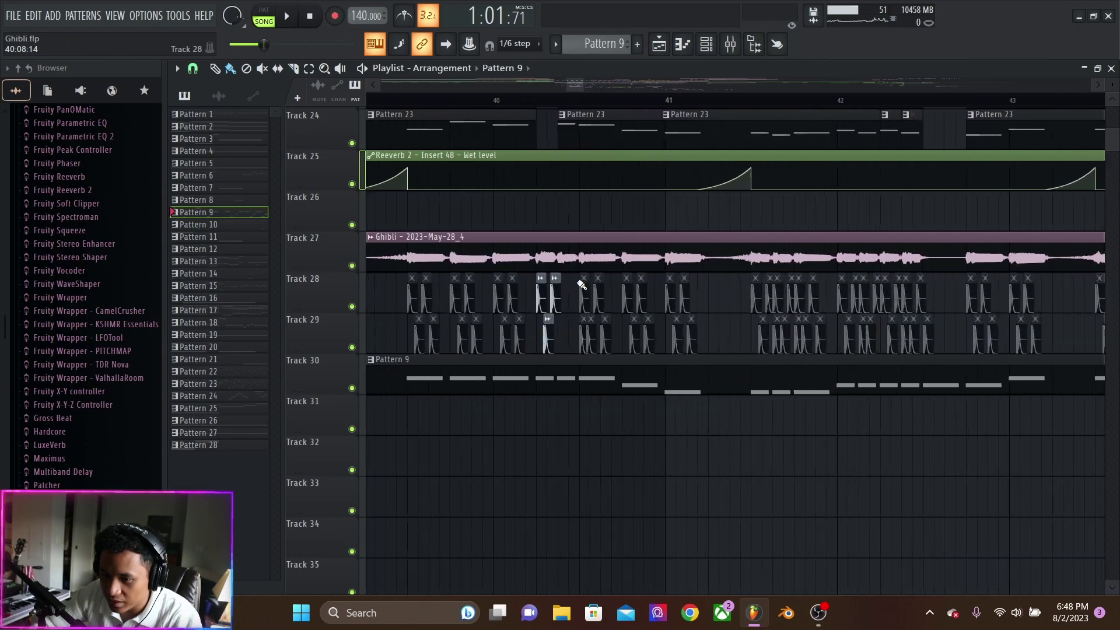
{"action": "left_click", "coordinate": [529, 250]}
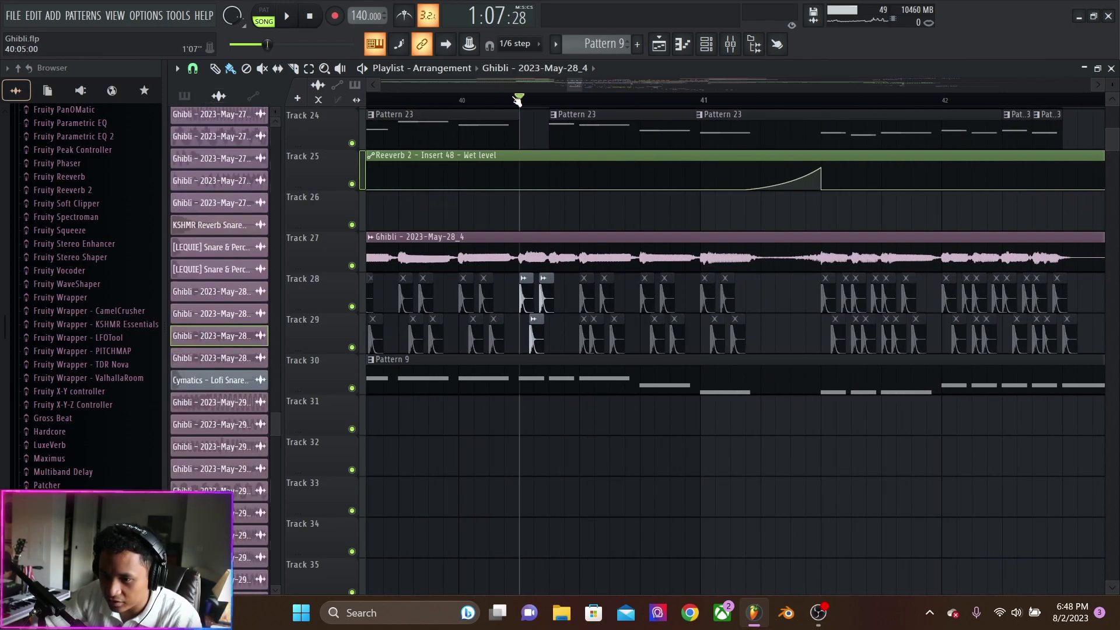
Solo Track 27 together with Tracks 28 and 29, play briefly from 40:05:00 and stop.
{"action": "right_click", "coordinate": [354, 265]}
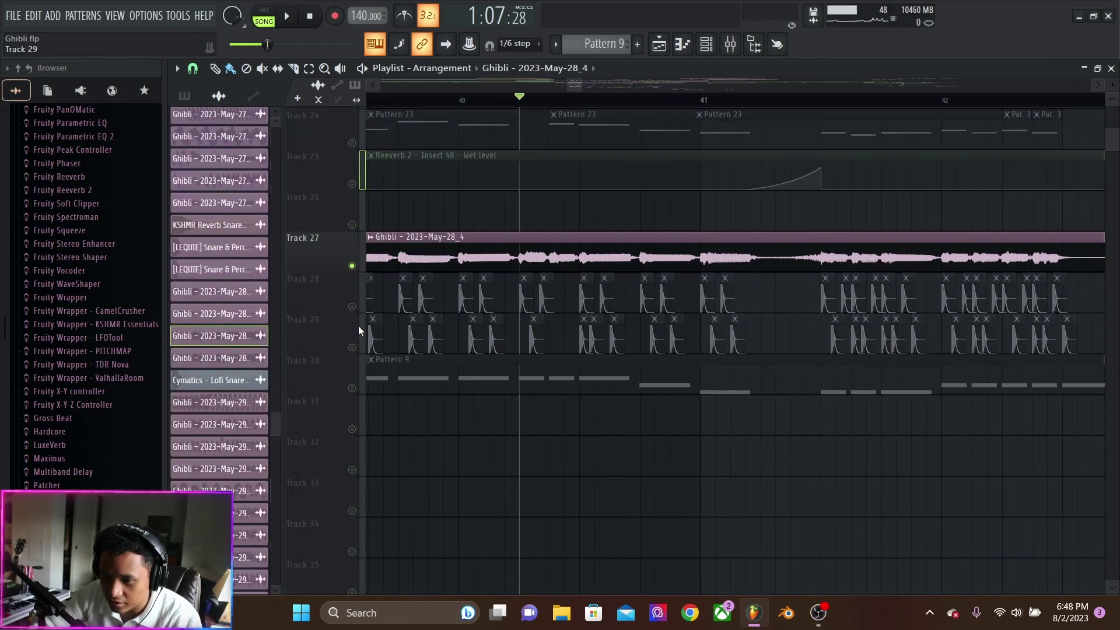
{"action": "left_click", "coordinate": [353, 306]}
{"action": "left_click", "coordinate": [352, 348]}
{"action": "key", "text": "space"}
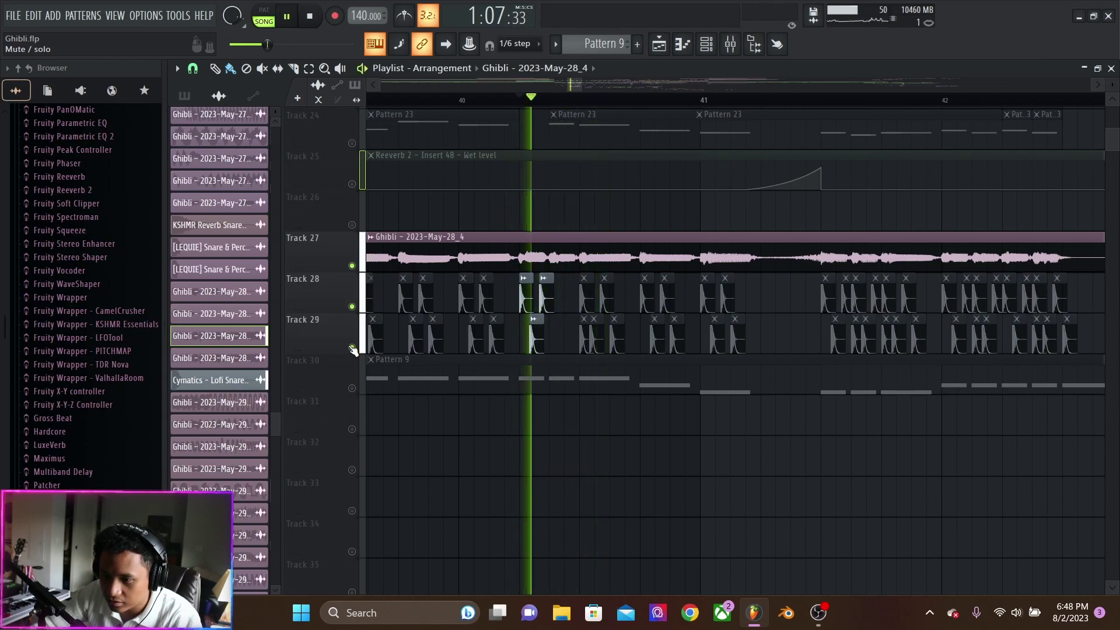
{"action": "key", "text": "space"}
Locate the active snare clips on Tracks 28 and 29 in bar 53, play them with Track 27 and stop.
{"action": "scroll", "coordinate": [795, 259], "scroll_direction": "down", "scroll_amount": 5, "text": "ctrl"}
{"action": "scroll", "coordinate": [795, 268], "scroll_direction": "down", "scroll_amount": 5, "text": "ctrl"}
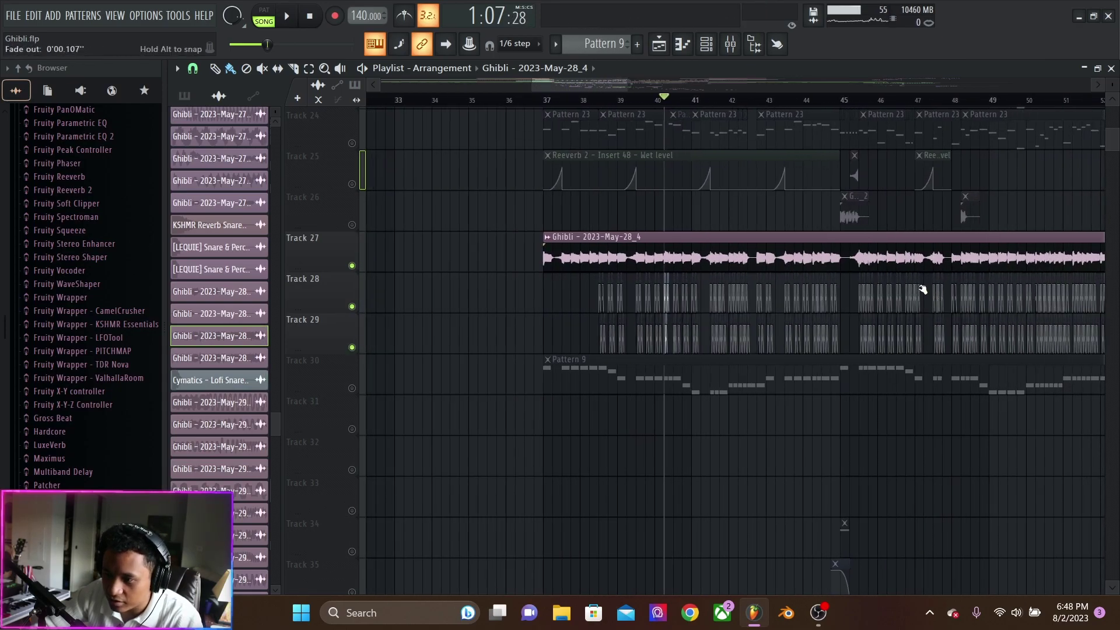
{"action": "scroll", "coordinate": [804, 283], "scroll_direction": "up", "scroll_amount": 10, "text": "ctrl"}
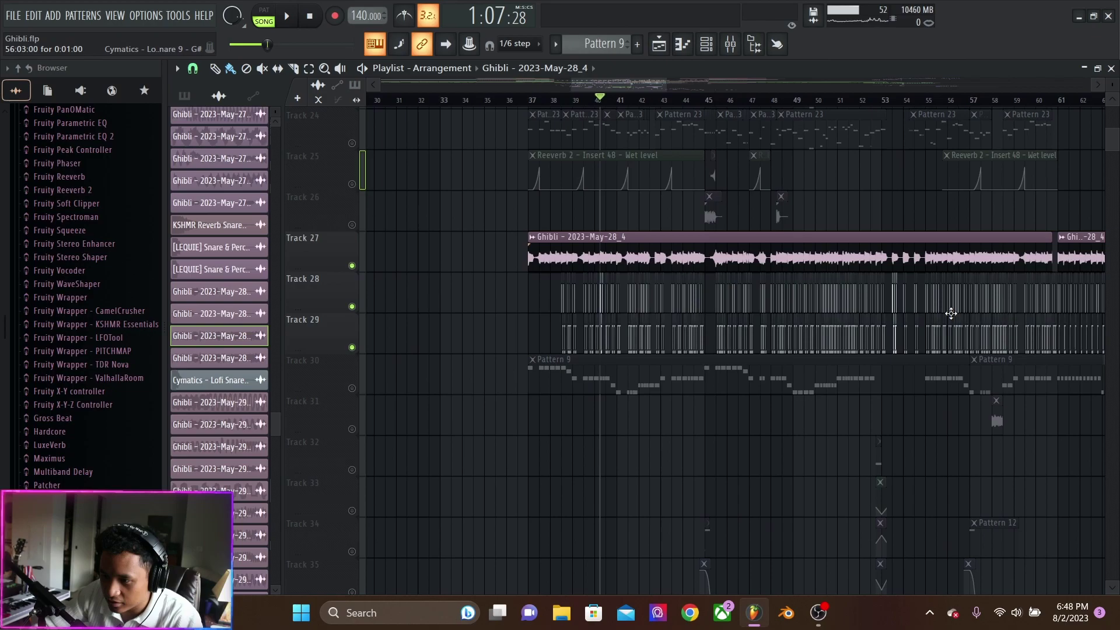
{"action": "key", "text": "space"}
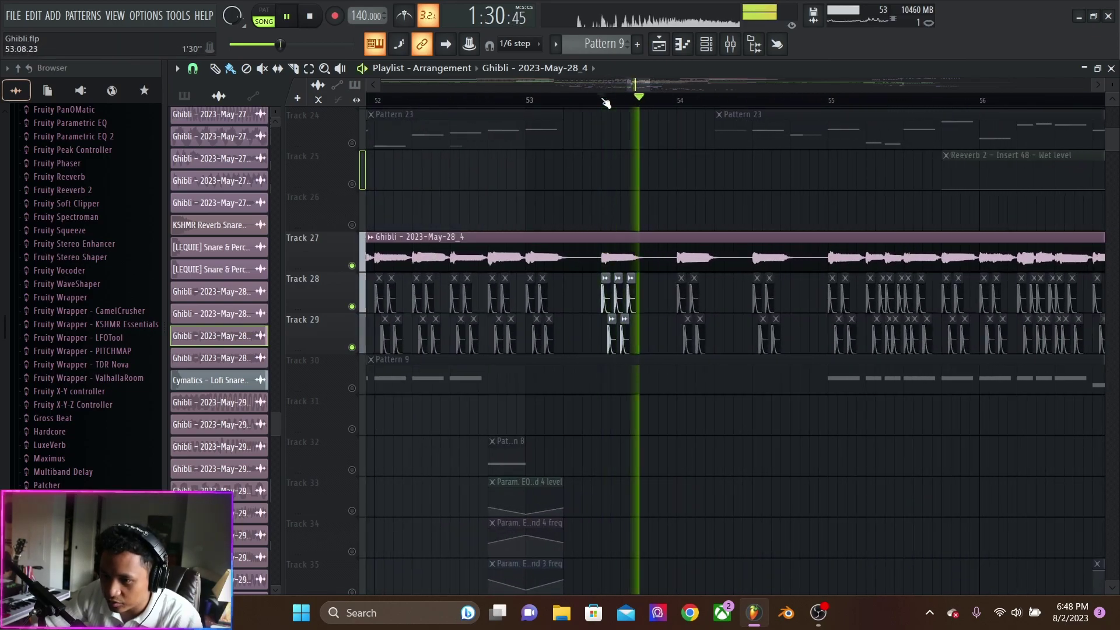
{"action": "key", "text": "space"}
Examine the alternating Cymatics Lofi Snare clips in bar 53 up close and replay the soloed roll briefly.
{"action": "scroll", "coordinate": [588, 305], "scroll_direction": "up", "scroll_amount": 2, "text": "ctrl"}
{"action": "scroll", "coordinate": [588, 305], "scroll_direction": "up", "scroll_amount": 9, "text": "ctrl"}
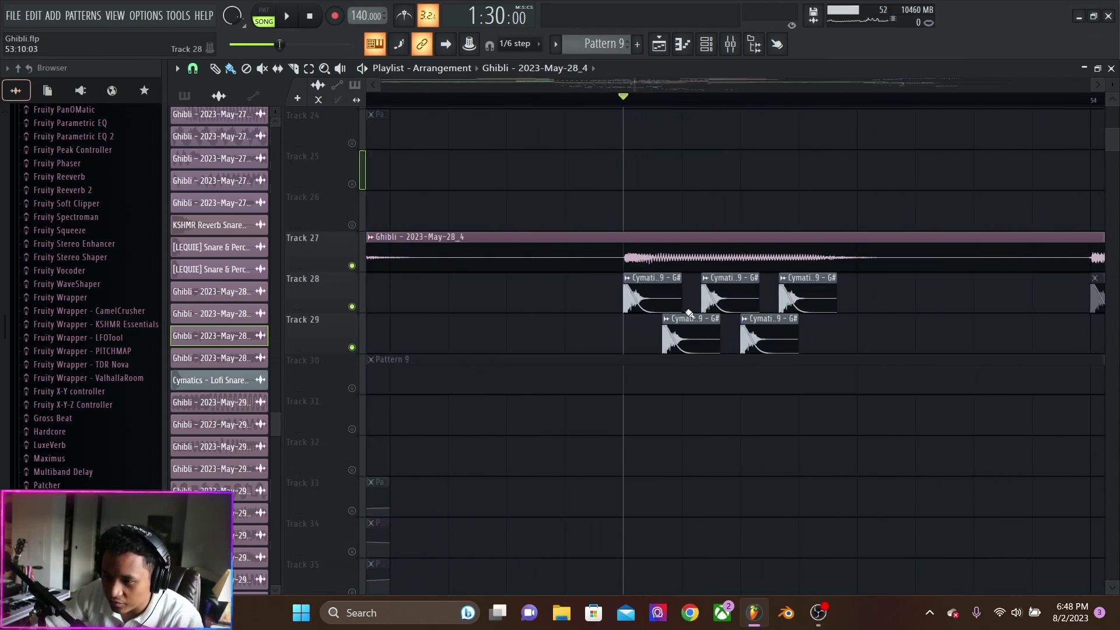
{"action": "scroll", "coordinate": [642, 300], "scroll_direction": "down", "scroll_amount": 11, "text": "ctrl"}
{"action": "scroll", "coordinate": [619, 292], "scroll_direction": "up", "scroll_amount": 5, "text": "ctrl"}
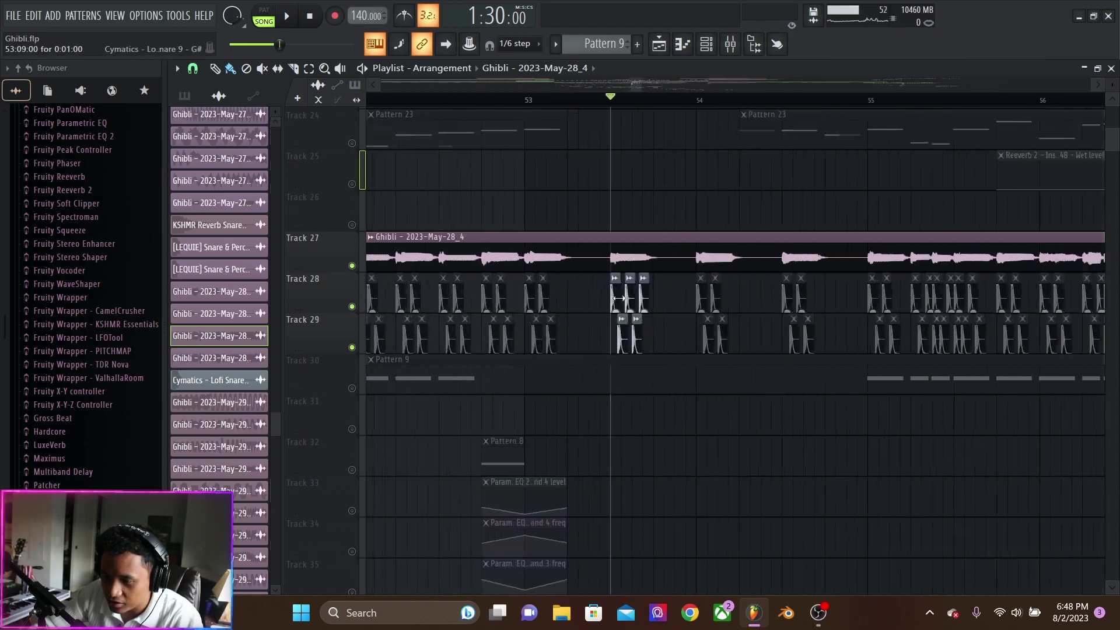
{"action": "key", "text": "space"}
{"action": "key", "text": "space"}
Show the mixer and inspect the effect chains of inserts 59, 60 and 61 (Drop - Vocode Roll) while playing the roll.
{"action": "left_click", "coordinate": [732, 45]}
{"action": "scroll", "coordinate": [680, 205], "scroll_direction": "down", "scroll_amount": 5}
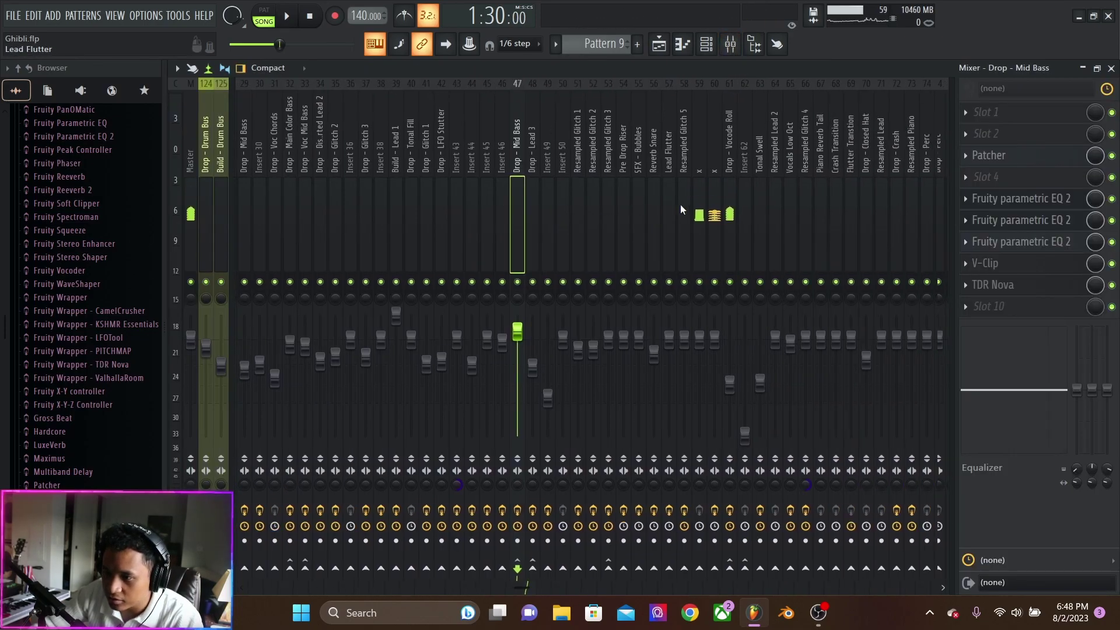
{"action": "left_click", "coordinate": [663, 228]}
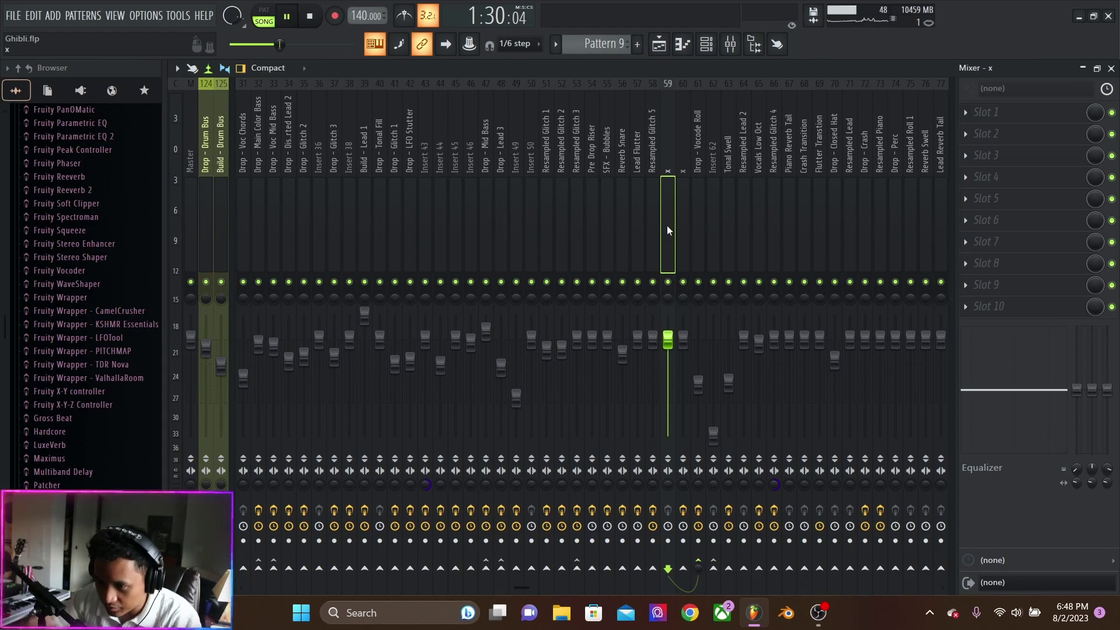
{"action": "left_click", "coordinate": [688, 218]}
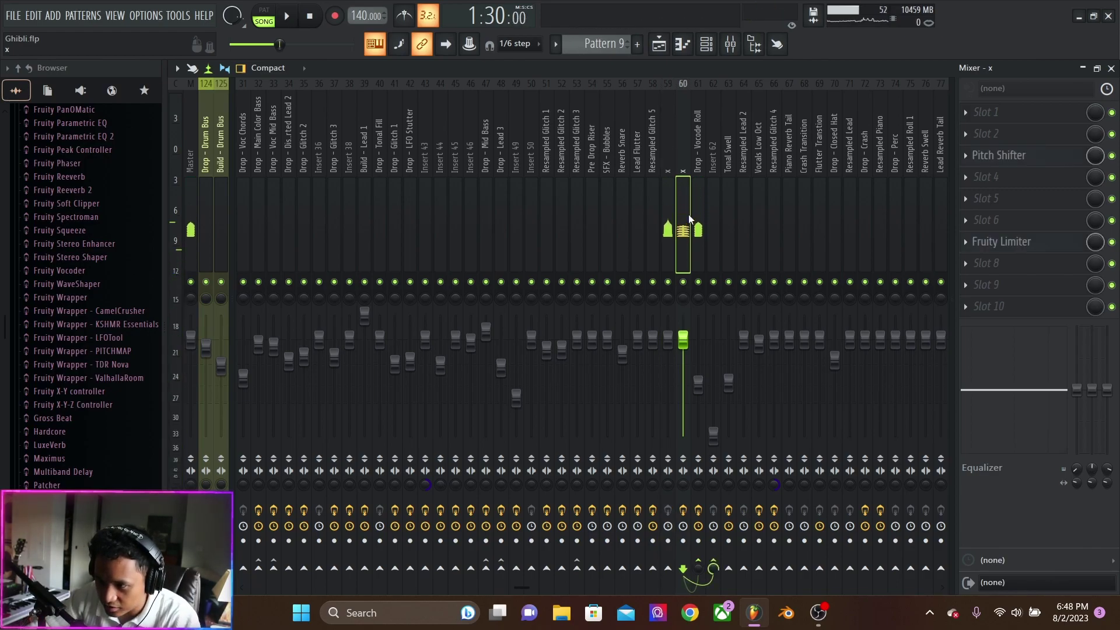
{"action": "left_click", "coordinate": [699, 208]}
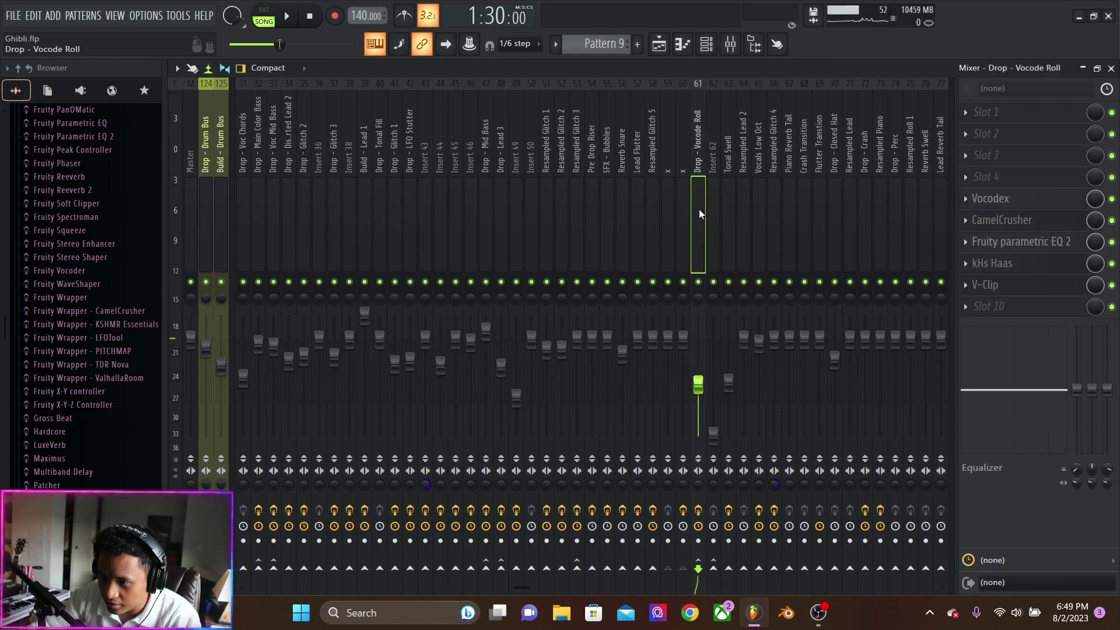
Review the Vocodex modulator and carrier assignments on Drop - Vocode Roll, play the roll briefly and close the plugin.
{"action": "left_click", "coordinate": [1038, 200]}
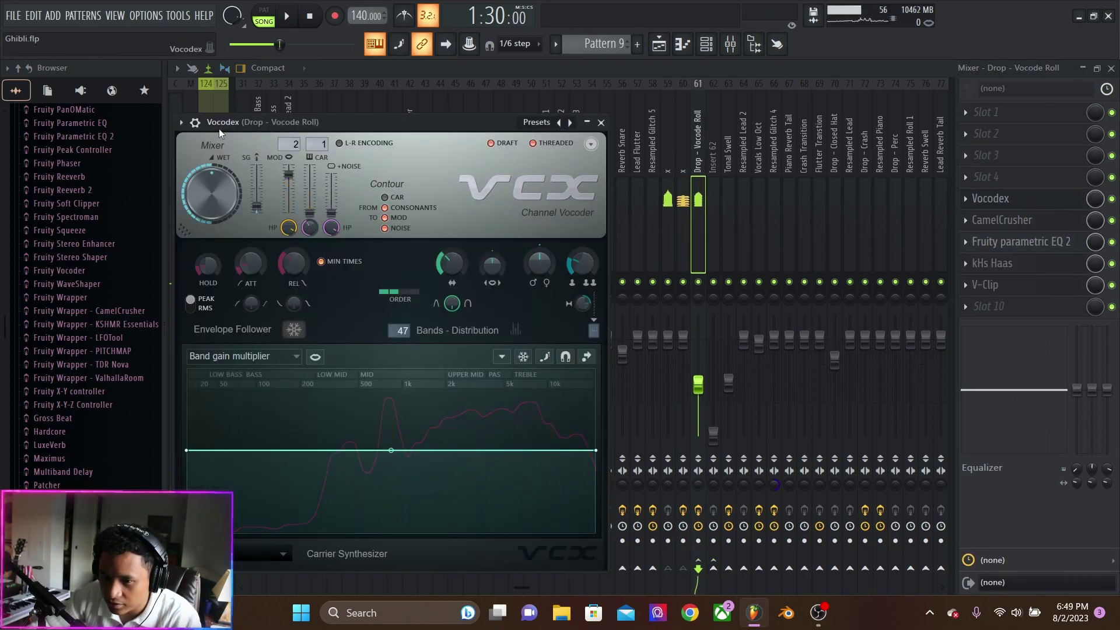
{"action": "right_click", "coordinate": [286, 145]}
{"action": "left_click", "coordinate": [260, 148]}
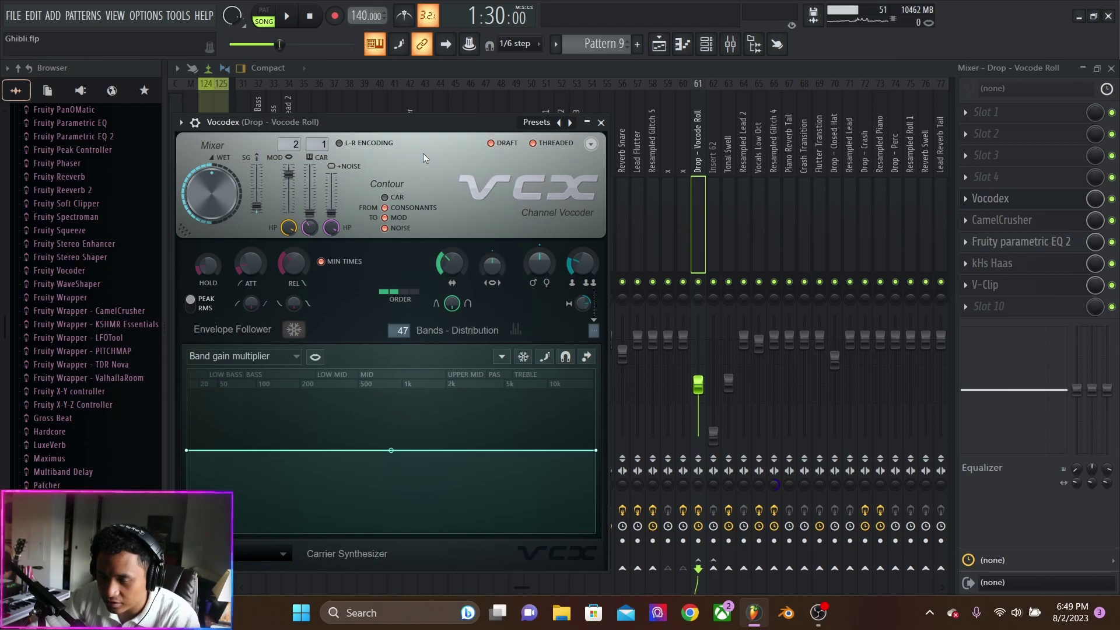
{"action": "scroll", "coordinate": [617, 131], "scroll_direction": "down", "scroll_amount": 2}
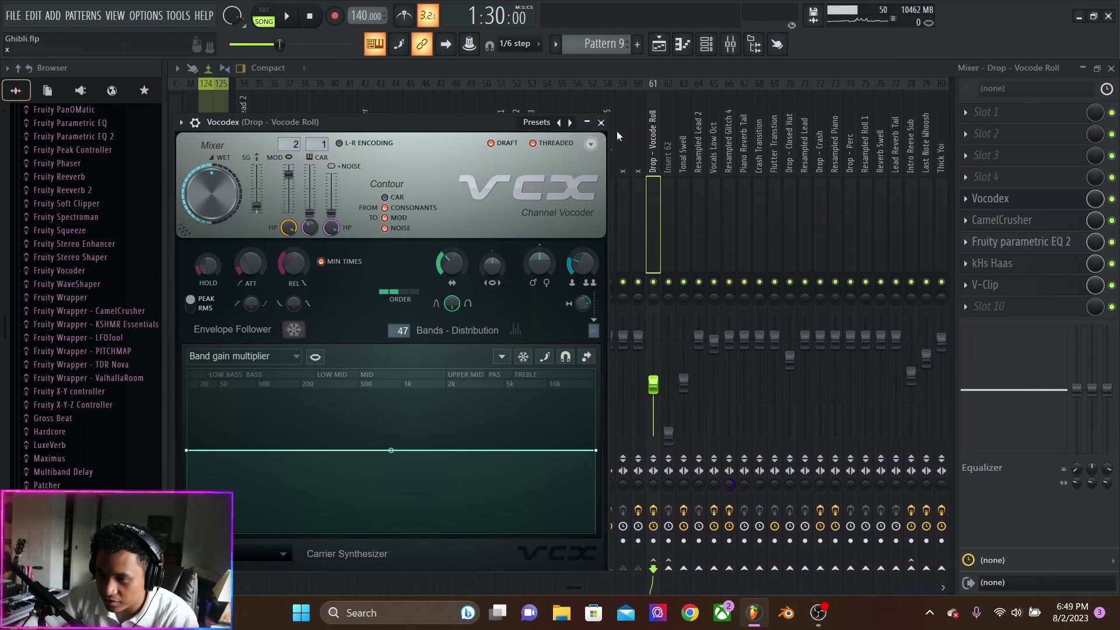
{"action": "key", "text": "space"}
{"action": "key", "text": "space"}
{"action": "left_click", "coordinate": [602, 123]}
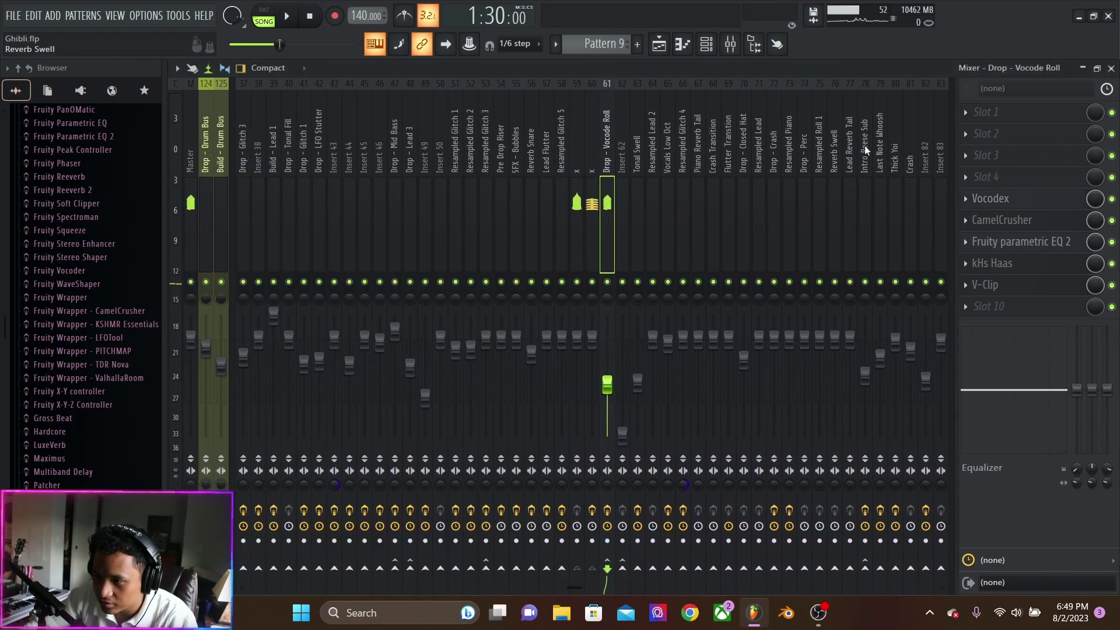
Review the CamelCrusher, Fruity Parametric EQ 2, kHs Haas and V-Clip effects on Drop - Vocode Roll, closing each one.
{"action": "left_click", "coordinate": [1025, 222]}
{"action": "left_click", "coordinate": [1024, 223]}
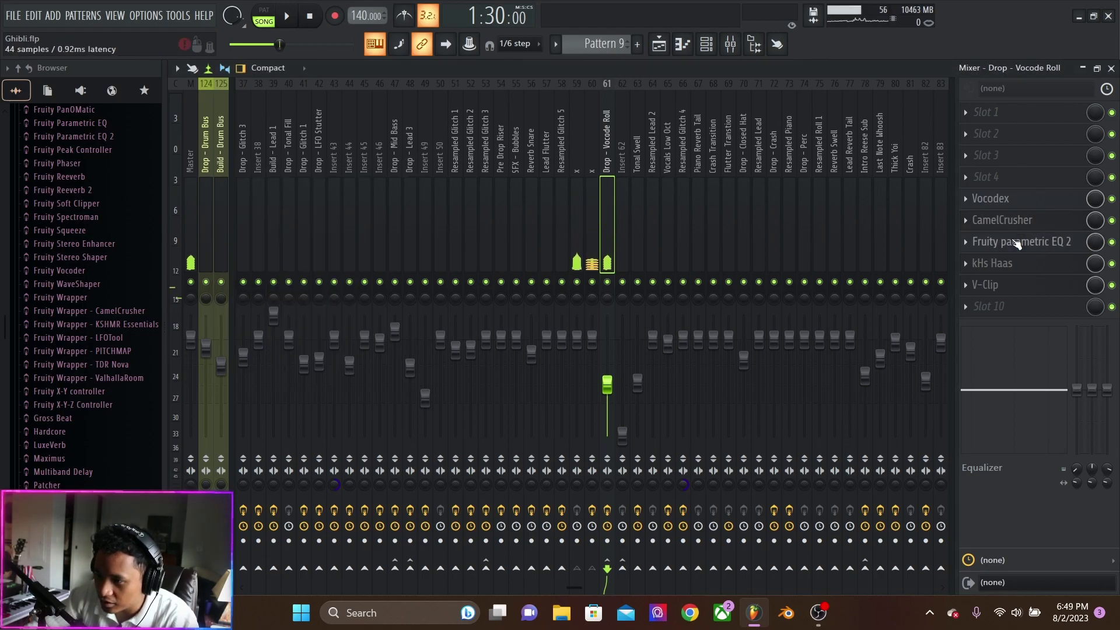
{"action": "left_click", "coordinate": [1016, 244]}
{"action": "left_click", "coordinate": [1016, 244]}
{"action": "left_click", "coordinate": [1009, 266]}
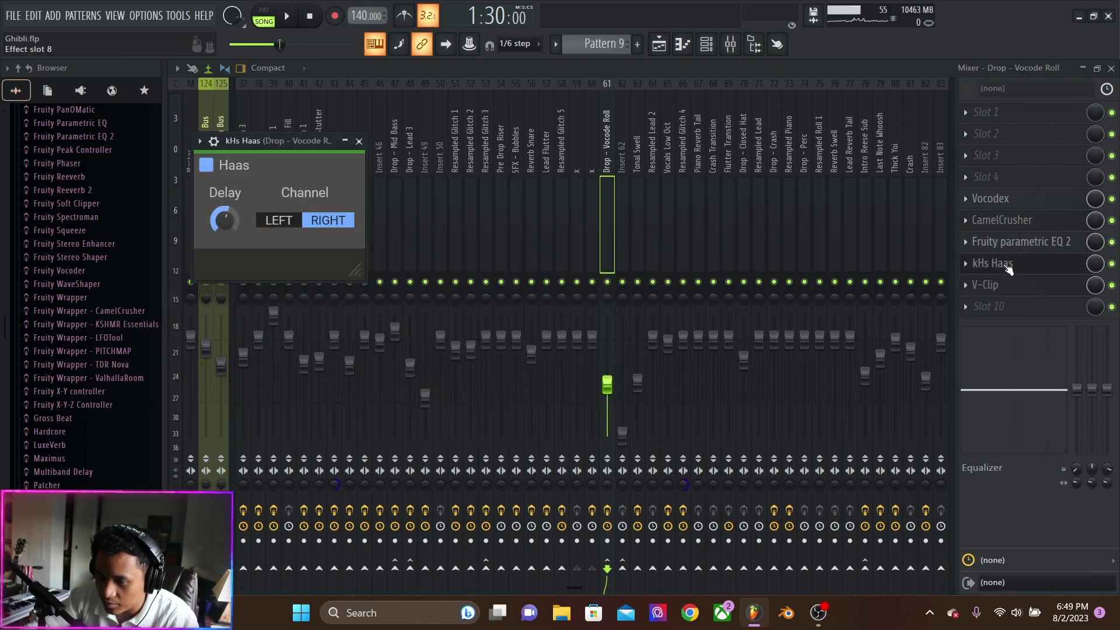
{"action": "left_click", "coordinate": [1008, 266]}
{"action": "left_click", "coordinate": [988, 286]}
{"action": "left_click", "coordinate": [989, 285]}
Return to the playlist with all tracks reactivated, play the full drop from the snare roll in bar 53 and stop.
{"action": "key", "text": "space"}
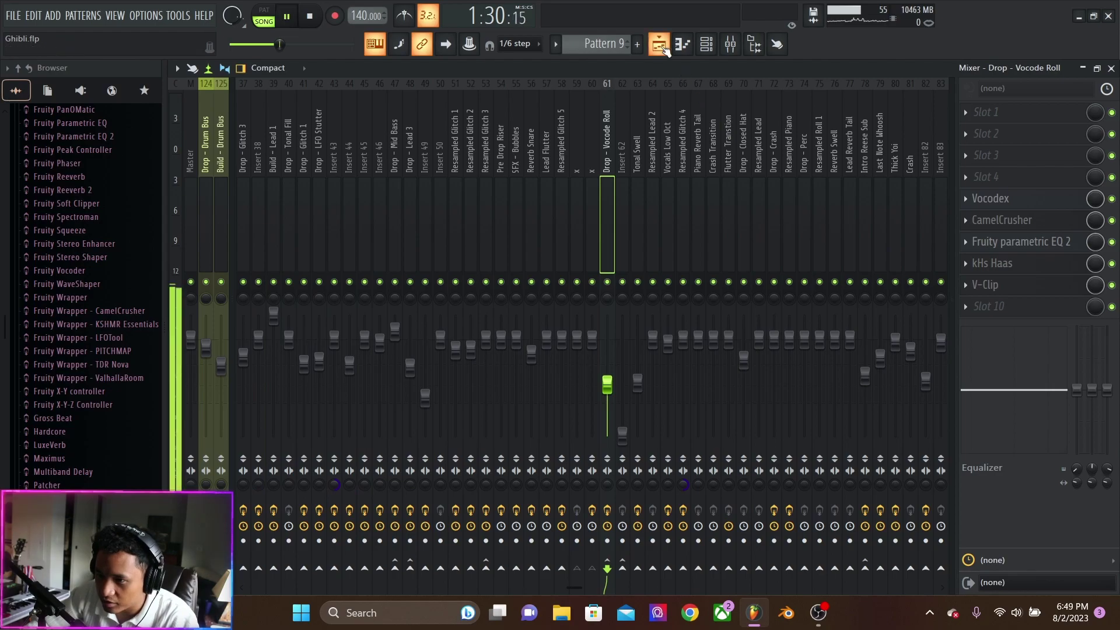
{"action": "left_click", "coordinate": [659, 45]}
{"action": "key", "text": "space"}
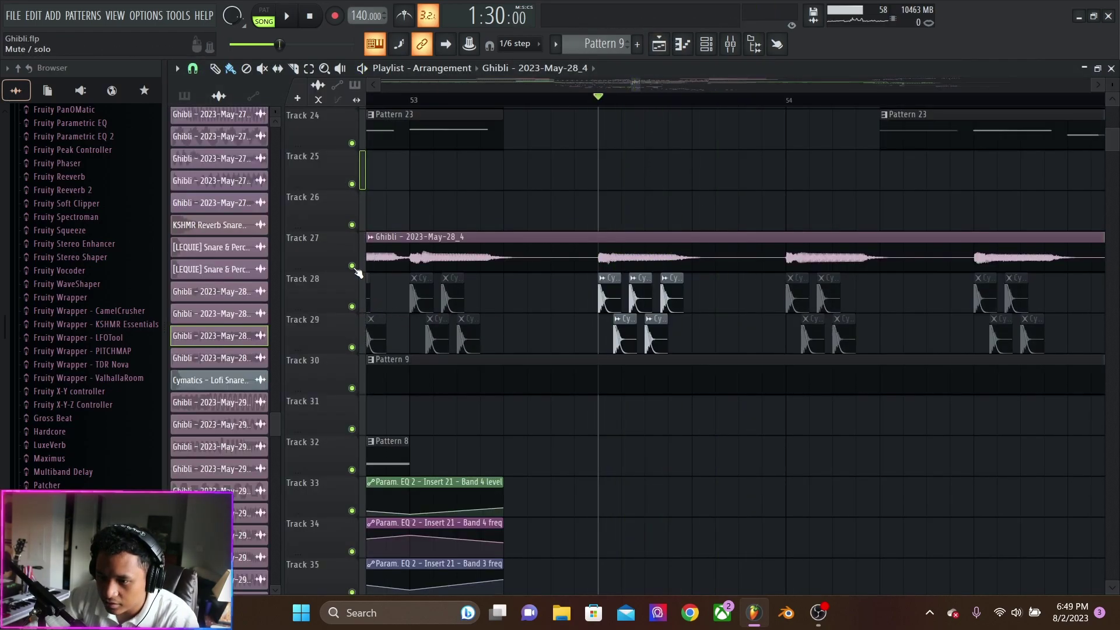
{"action": "key", "text": "space"}
{"action": "scroll", "coordinate": [607, 218], "scroll_direction": "down", "scroll_amount": 3}
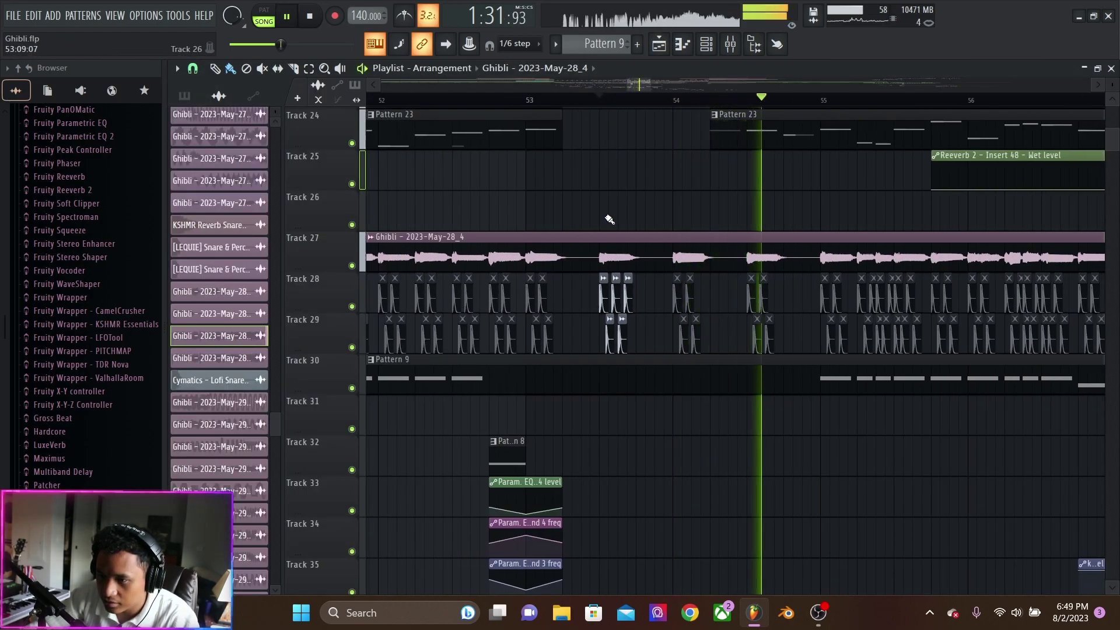
{"action": "scroll", "coordinate": [610, 219], "scroll_direction": "down", "scroll_amount": 3}
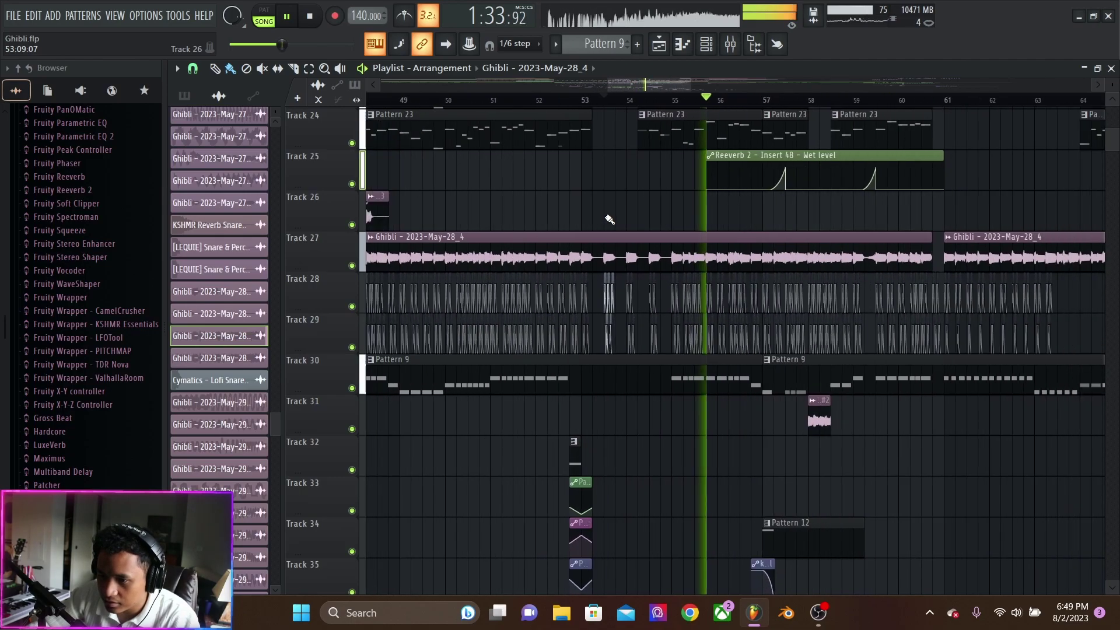
{"action": "scroll", "coordinate": [609, 219], "scroll_direction": "down", "scroll_amount": 4}
{"action": "key", "text": "space"}
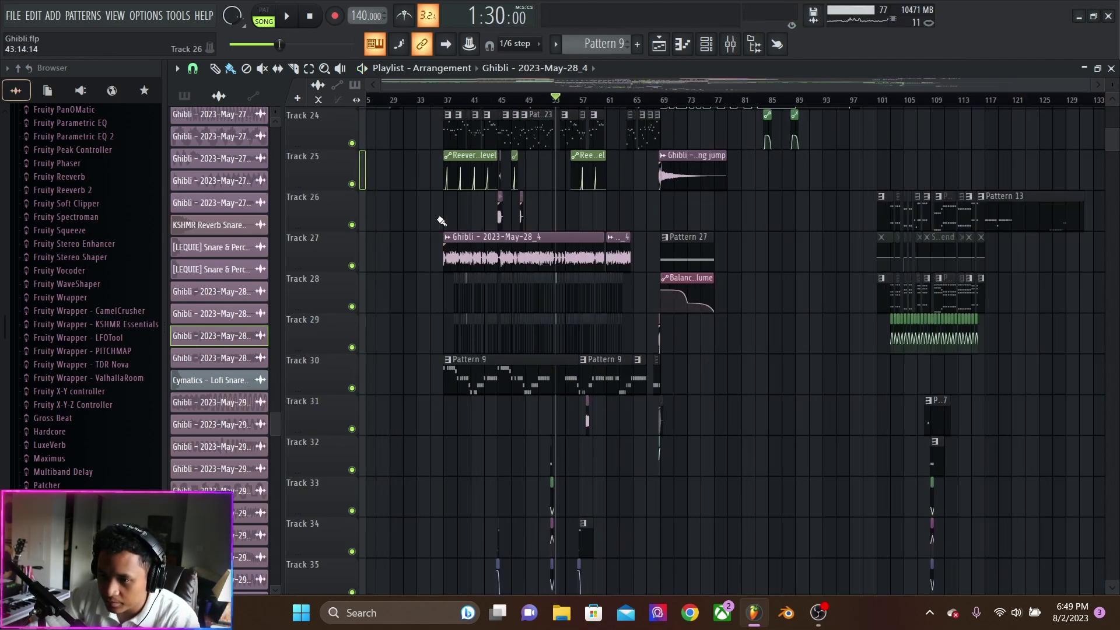
Place the playback position at bar 45, then play the audio fills with Track 26 soloed and again with Track 25 added.
{"action": "scroll", "coordinate": [441, 221], "scroll_direction": "up", "scroll_amount": 4}
{"action": "scroll", "coordinate": [485, 186], "scroll_direction": "up", "scroll_amount": 1}
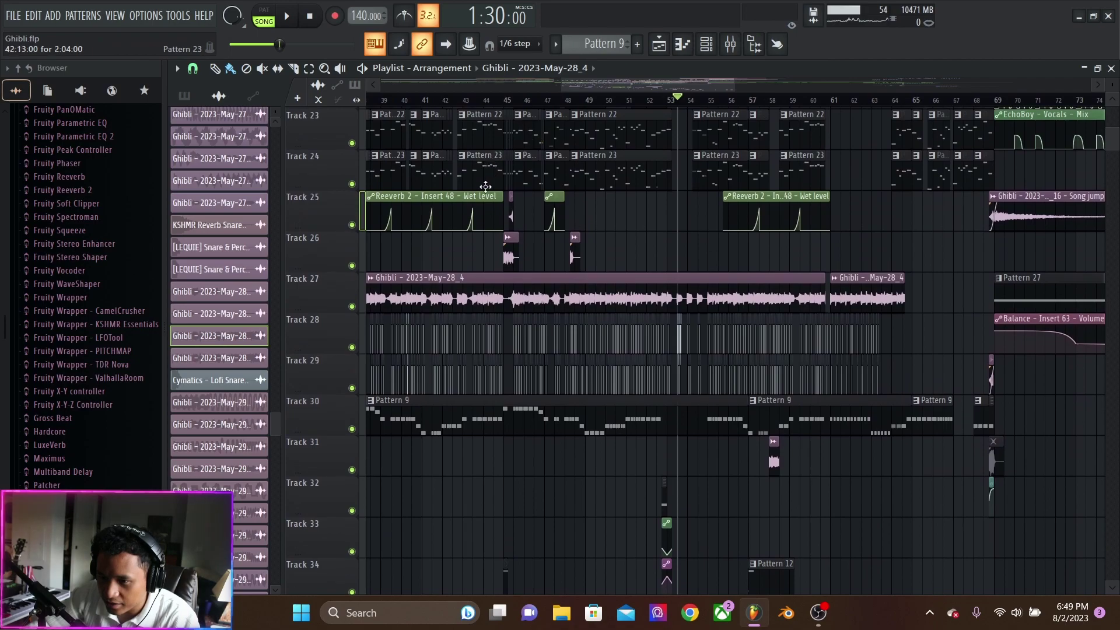
{"action": "scroll", "coordinate": [485, 186], "scroll_direction": "up", "scroll_amount": 3}
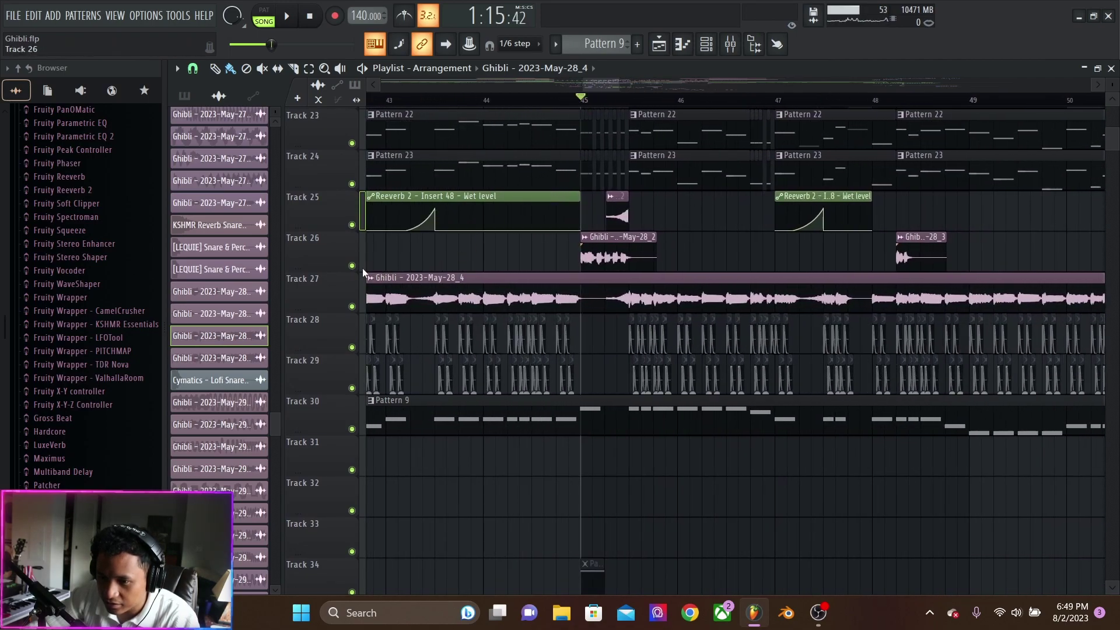
{"action": "left_click", "coordinate": [352, 266], "text": "ctrl"}
{"action": "key", "text": "space"}
{"action": "key", "text": "space"}
{"action": "left_click", "coordinate": [352, 226]}
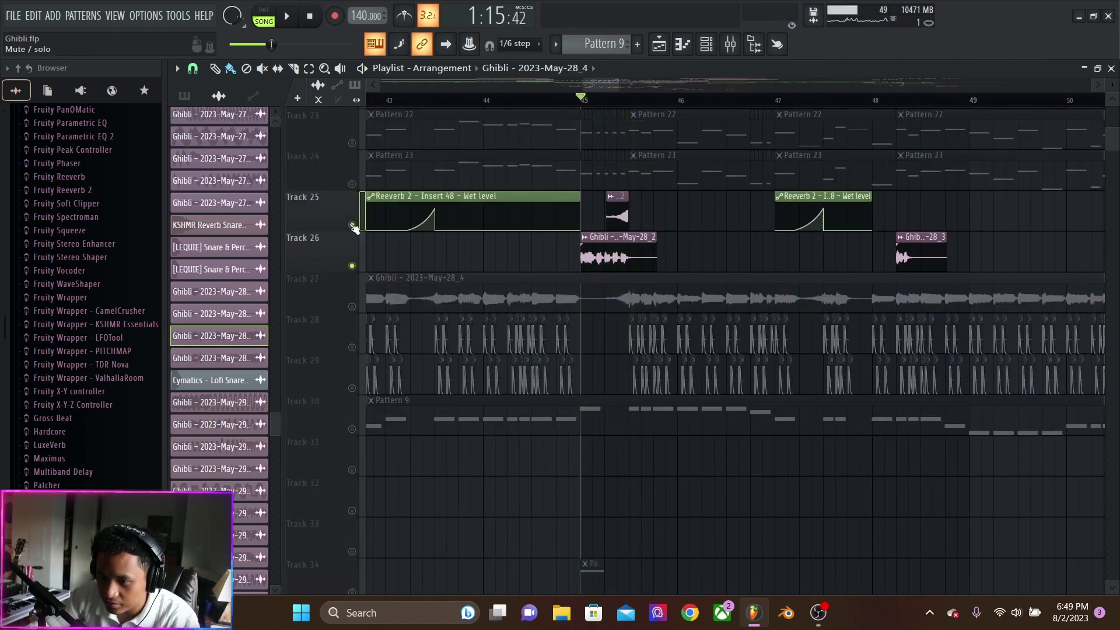
{"action": "key", "text": "space"}
Solo and unsolo Track 34 to reactivate all tracks, then play the full fill from bar 45 and stop.
{"action": "scroll", "coordinate": [429, 317], "scroll_direction": "down", "scroll_amount": 4}
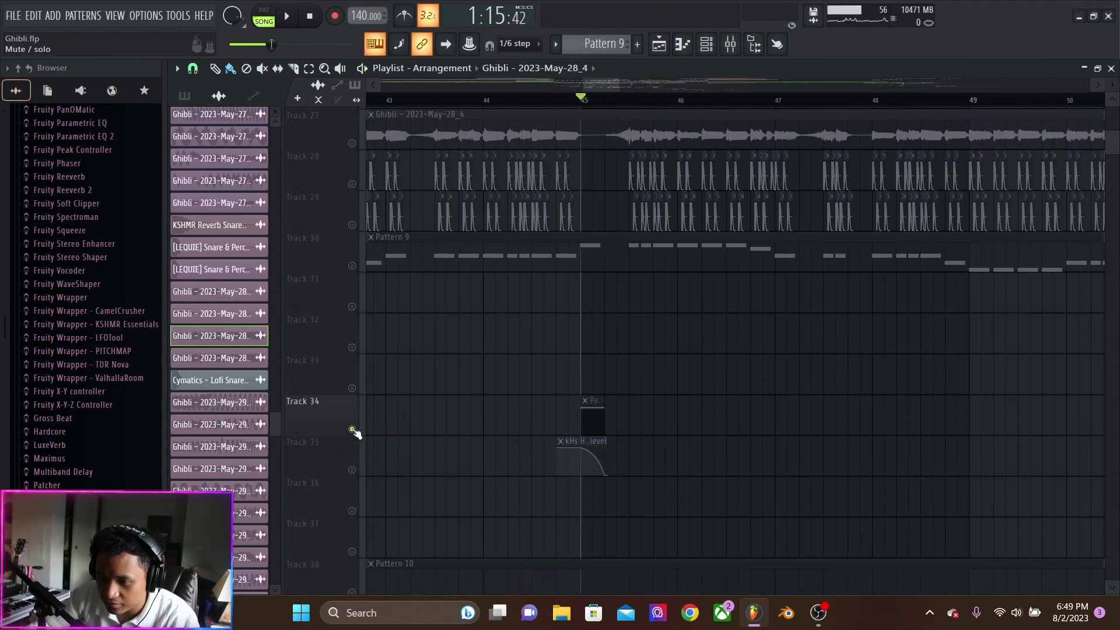
{"action": "left_click", "coordinate": [351, 429], "text": "ctrl"}
{"action": "scroll", "coordinate": [500, 325], "scroll_direction": "down", "scroll_amount": 12}
{"action": "key", "text": "space"}
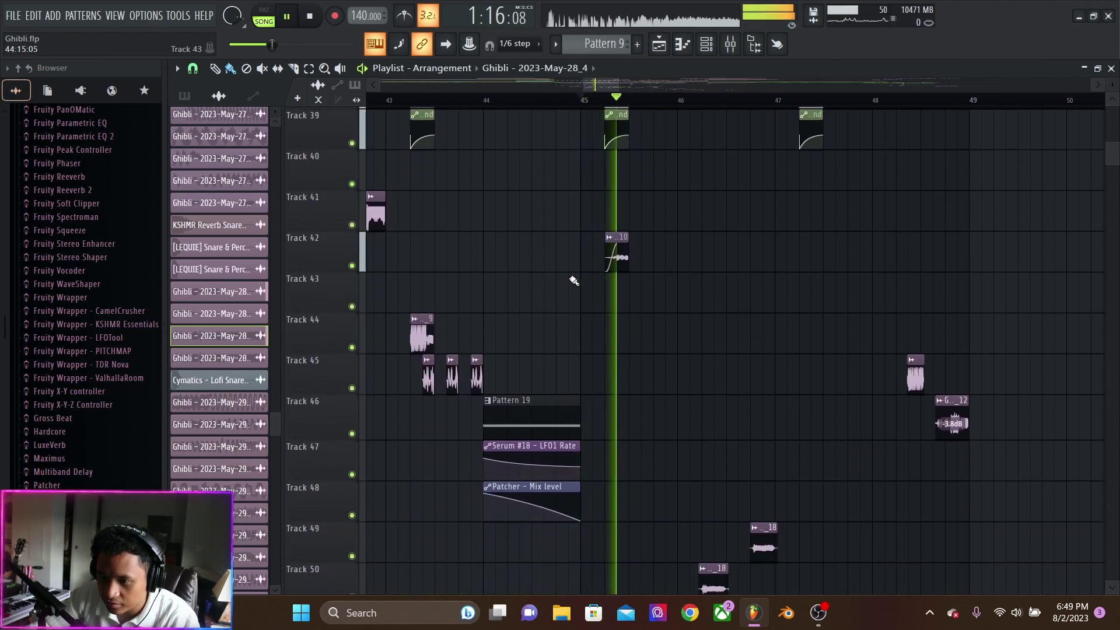
{"action": "key", "text": "space"}
Locate the first Pattern 10 clip on Track 38, solo Tracks 38 and 39, play them from bar 39 and stop.
{"action": "scroll", "coordinate": [572, 280], "scroll_direction": "down", "scroll_amount": 9}
{"action": "scroll", "coordinate": [560, 283], "scroll_direction": "down", "scroll_amount": 5, "text": "ctrl"}
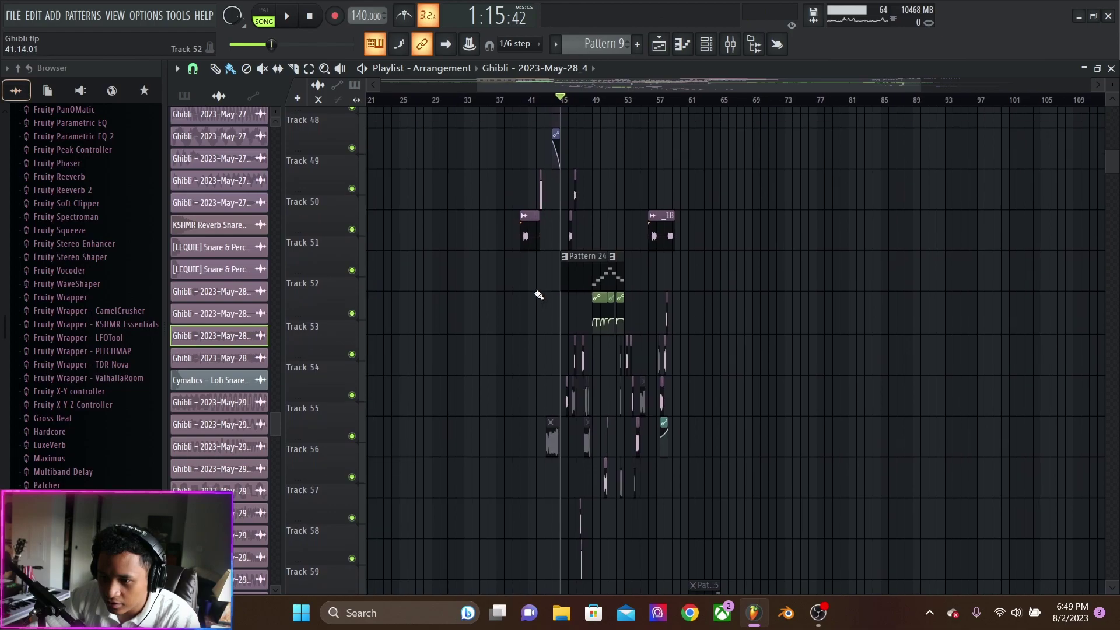
{"action": "scroll", "coordinate": [539, 296], "scroll_direction": "up", "scroll_amount": 6, "text": "ctrl"}
{"action": "scroll", "coordinate": [519, 280], "scroll_direction": "up", "scroll_amount": 12}
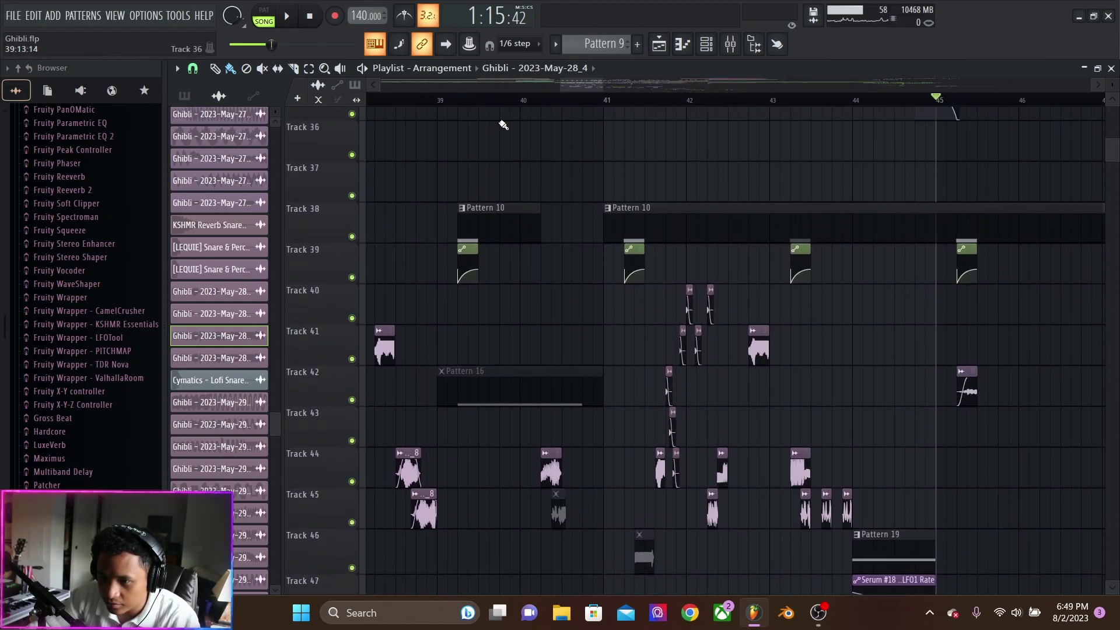
{"action": "scroll", "coordinate": [490, 120], "scroll_direction": "up", "scroll_amount": 1}
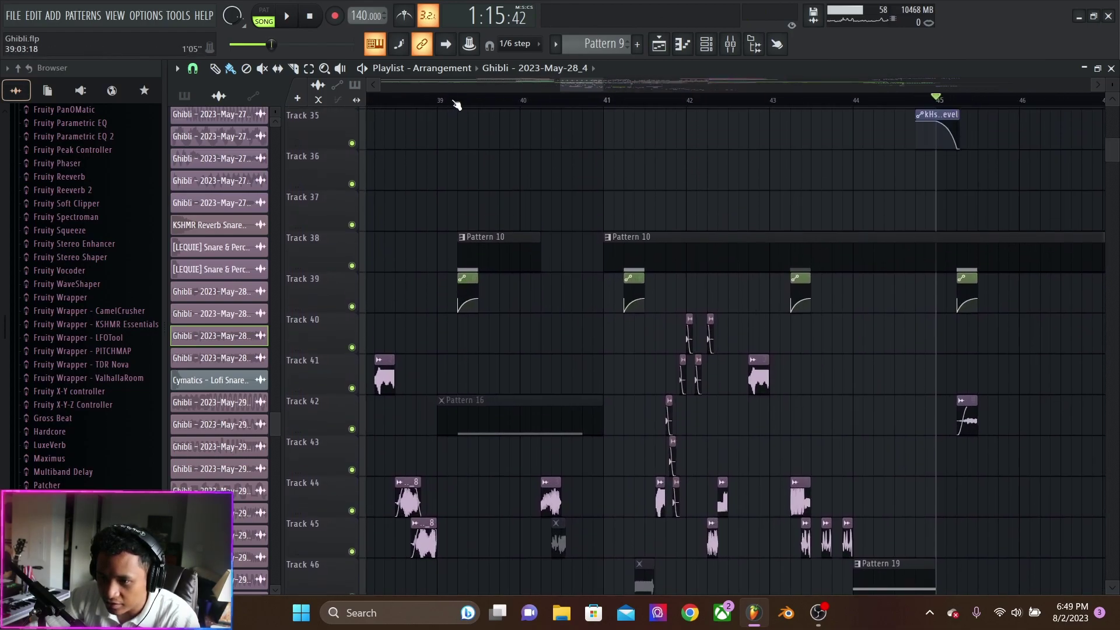
{"action": "right_click", "coordinate": [352, 266]}
{"action": "left_click", "coordinate": [354, 306]}
{"action": "key", "text": "space"}
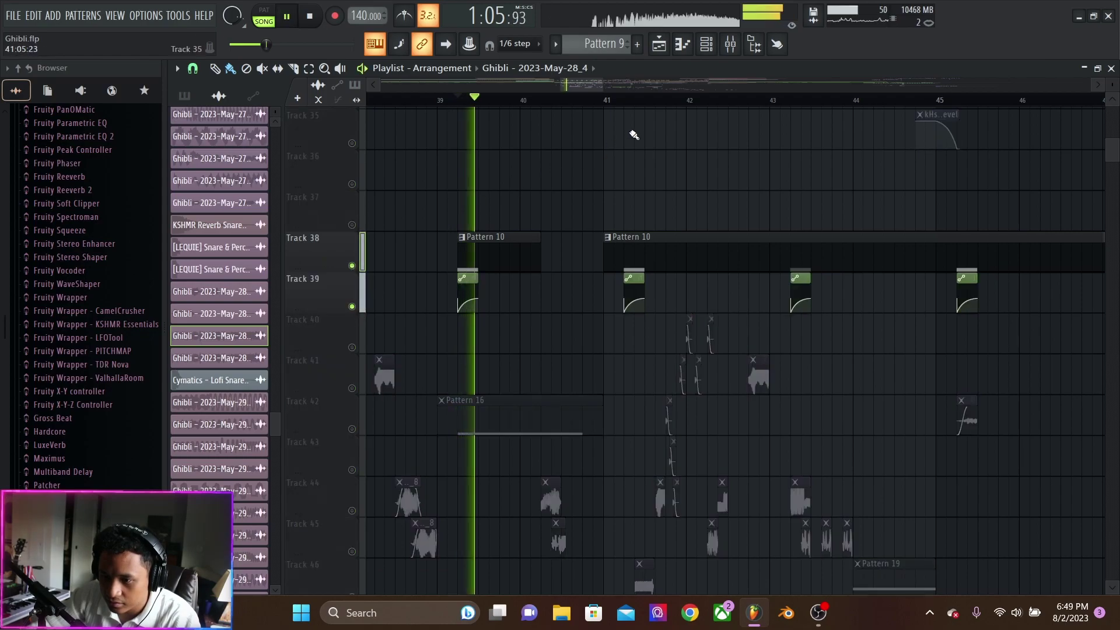
{"action": "key", "text": "space"}
Play the soloed Pattern 10 and its Track 39 automation from bar 41 and from bar 45, then return to bar 39.
{"action": "left_click", "coordinate": [629, 101]}
{"action": "key", "text": "space"}
{"action": "key", "text": "space"}
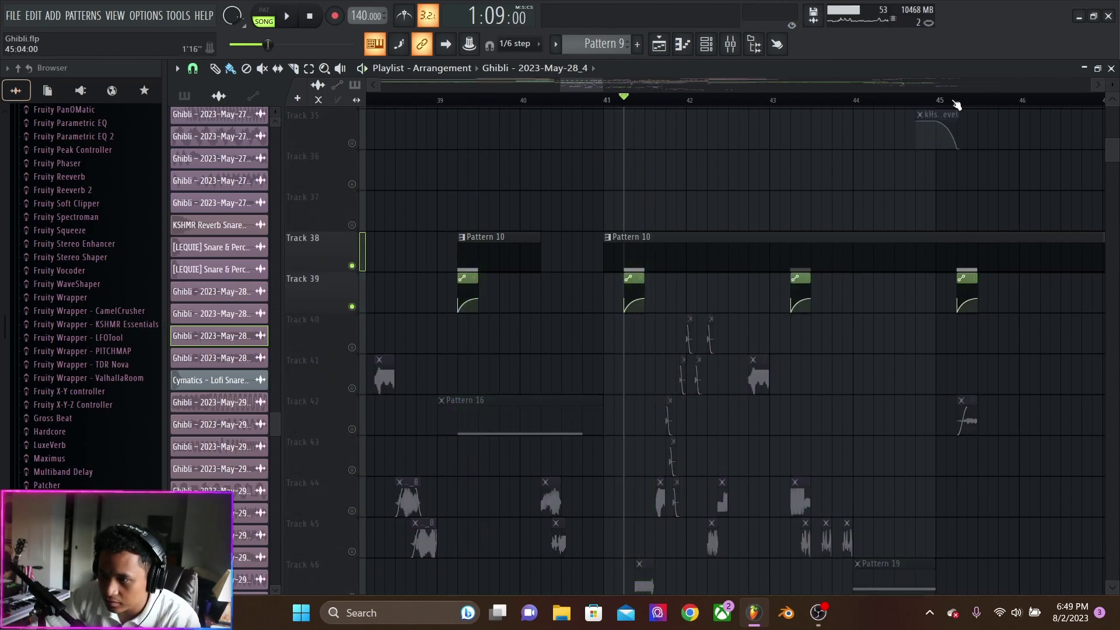
{"action": "left_click", "coordinate": [955, 103]}
{"action": "key", "text": "space"}
{"action": "scroll", "coordinate": [792, 175], "scroll_direction": "down", "scroll_amount": 3}
{"action": "key", "text": "space"}
{"action": "scroll", "coordinate": [807, 180], "scroll_direction": "up", "scroll_amount": 5}
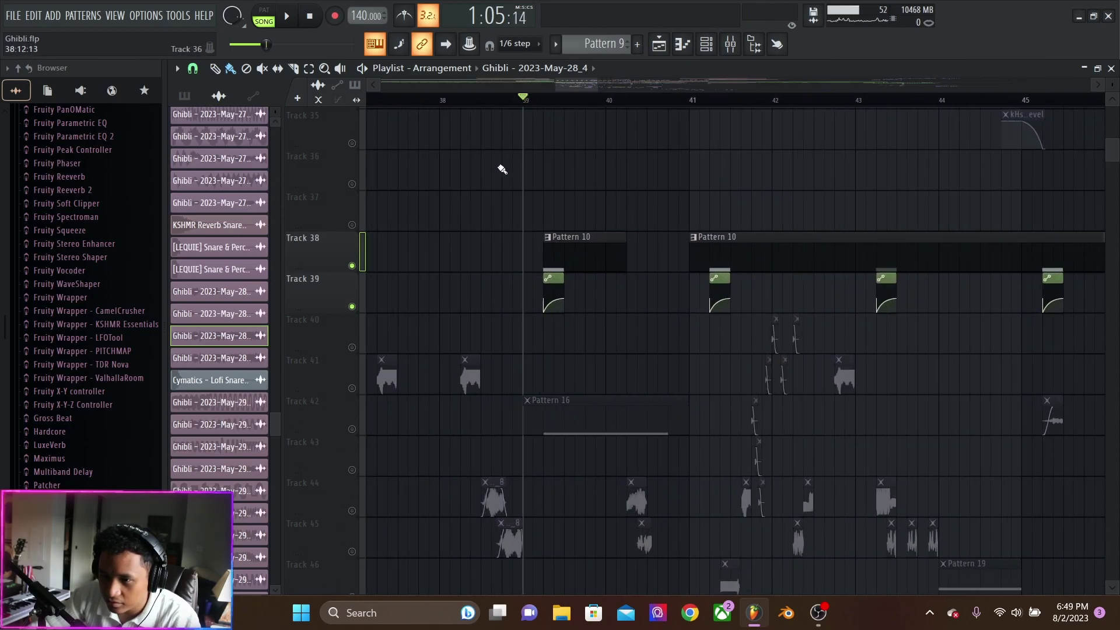
Unsolo Track 38, play all tracks from bar 39 and select the first Pattern 10 clip on Track 38.
{"action": "right_click", "coordinate": [357, 269]}
{"action": "key", "text": "space"}
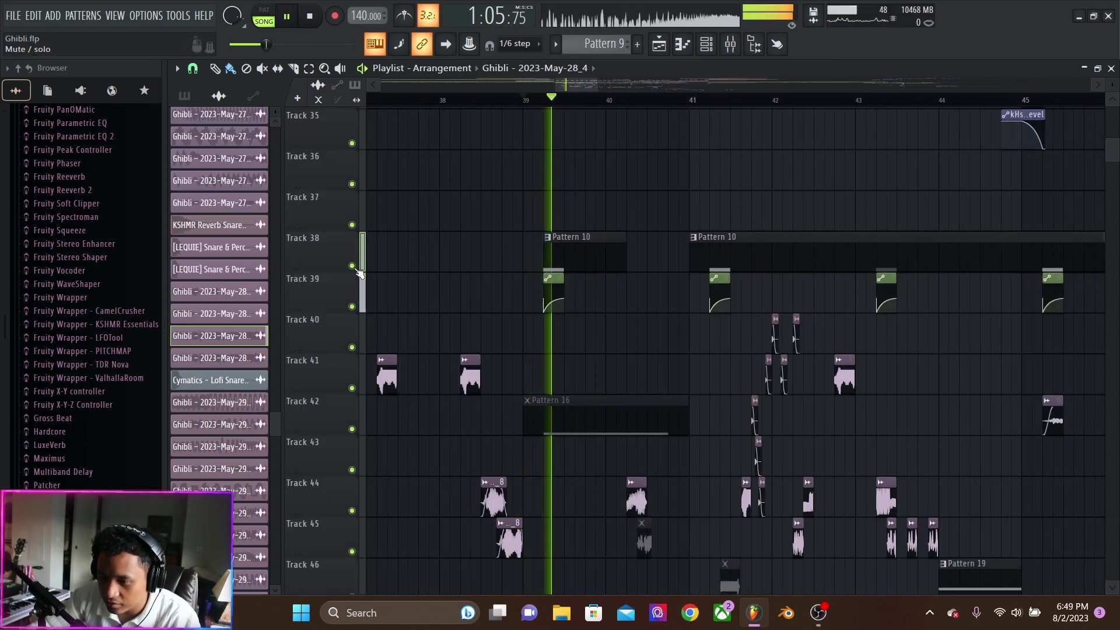
{"action": "left_click", "coordinate": [575, 255]}
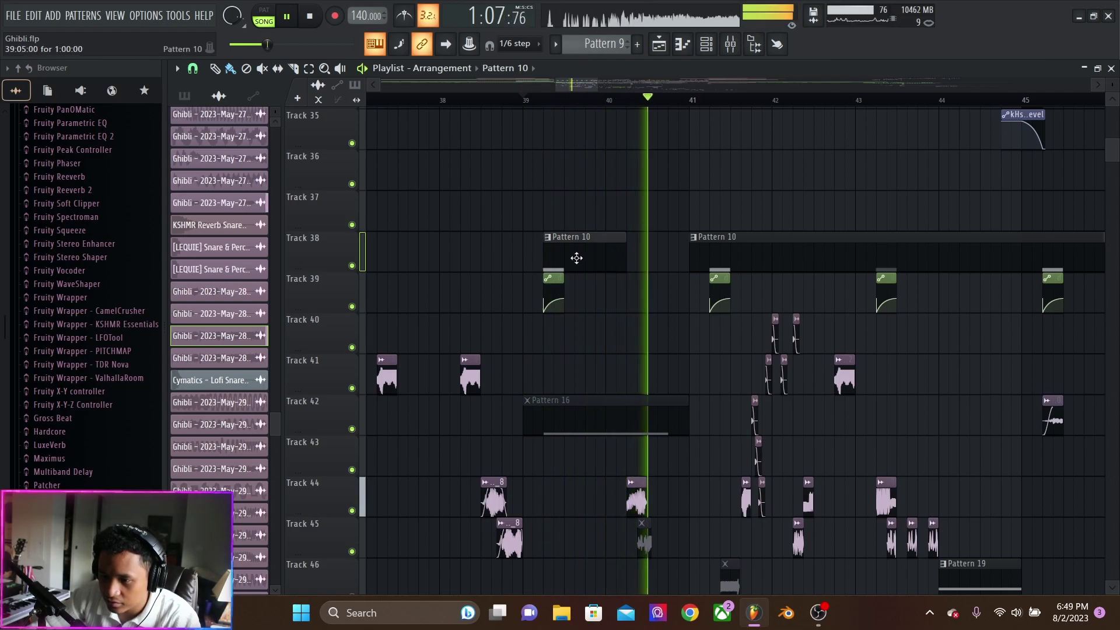
Stop playback, open Pattern 10's Serum #8 instrument and review its oscillators and effects.
{"action": "key", "text": "space"}
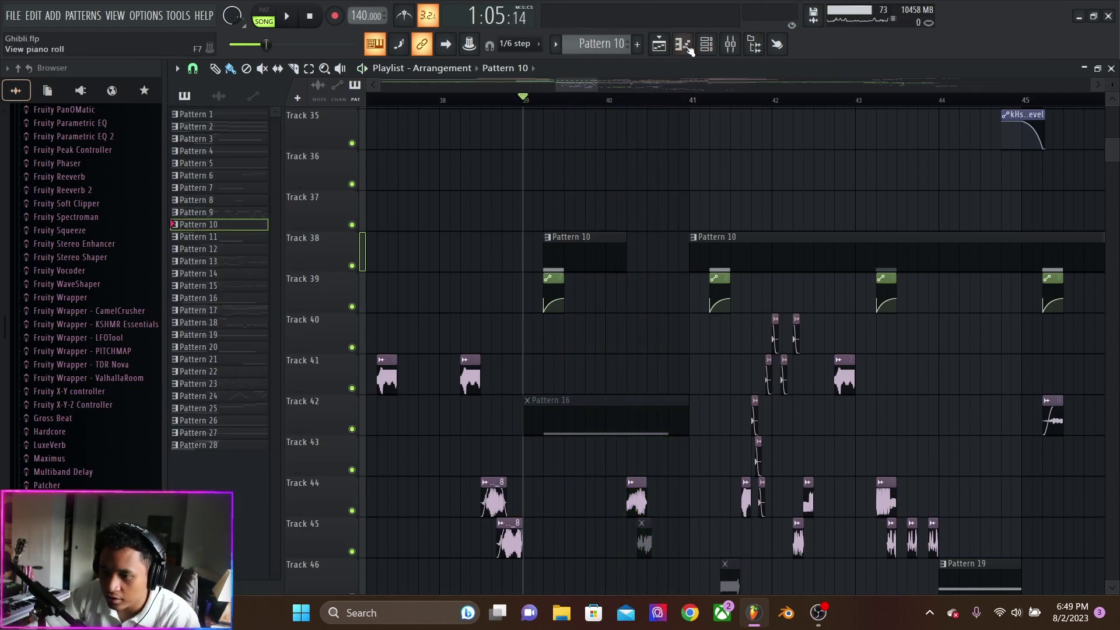
{"action": "left_click", "coordinate": [688, 49]}
{"action": "scroll", "coordinate": [645, 255], "scroll_direction": "down", "scroll_amount": 3}
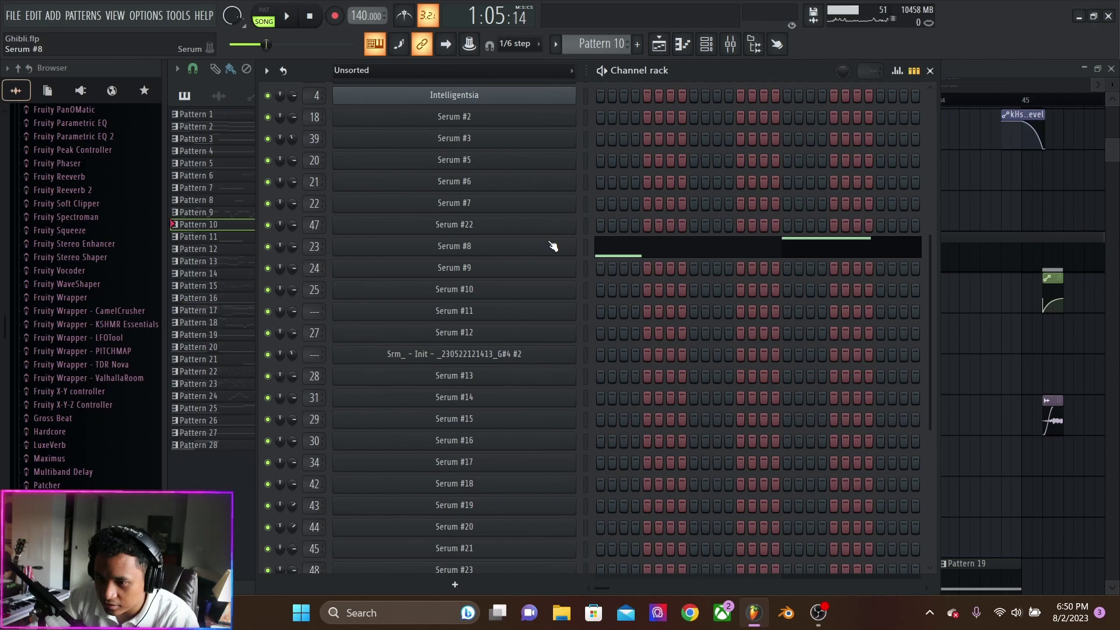
{"action": "left_click", "coordinate": [550, 244]}
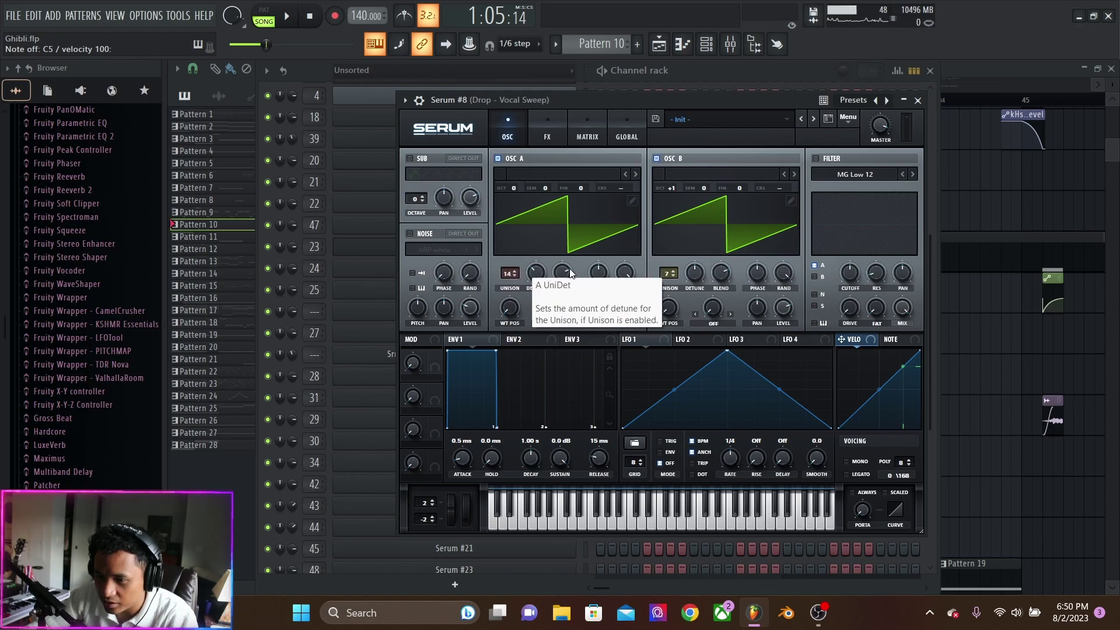
{"action": "left_click", "coordinate": [547, 137]}
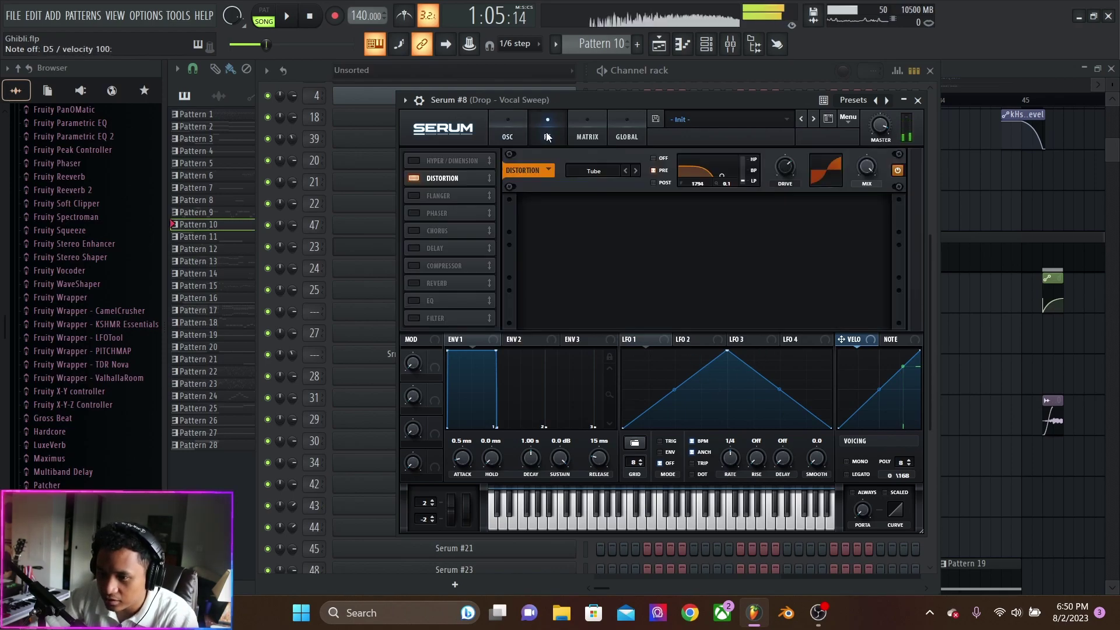
In the mixer, bypass and re-enable all effects on the Drop - Vocal Sweep track while auditioning notes.
{"action": "left_click", "coordinate": [731, 46]}
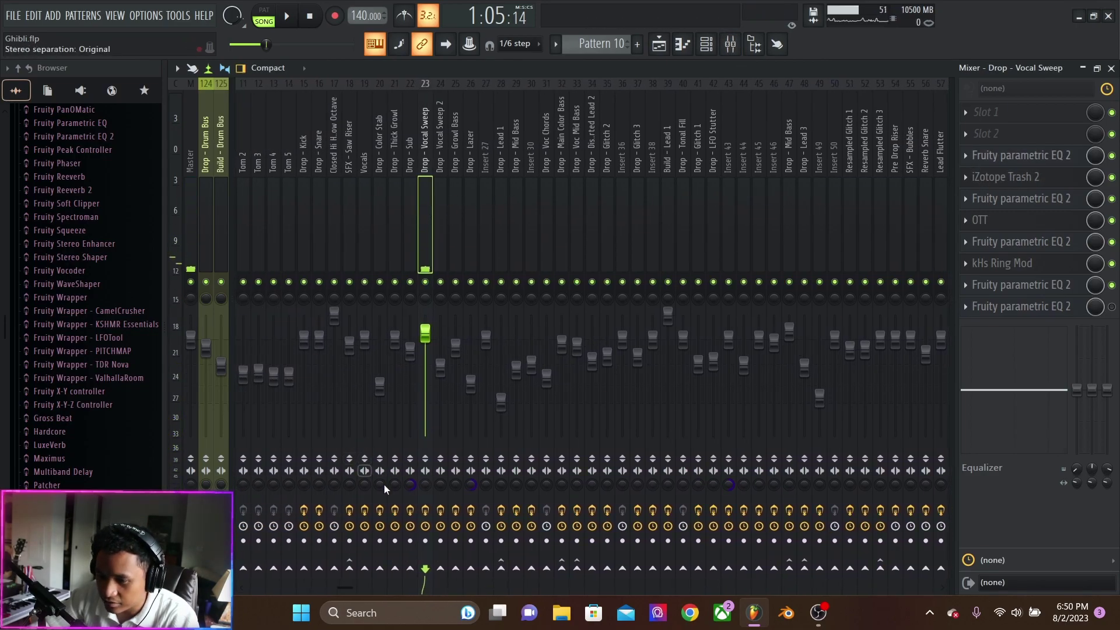
{"action": "left_click", "coordinate": [425, 508]}
{"action": "key", "text": "q"}
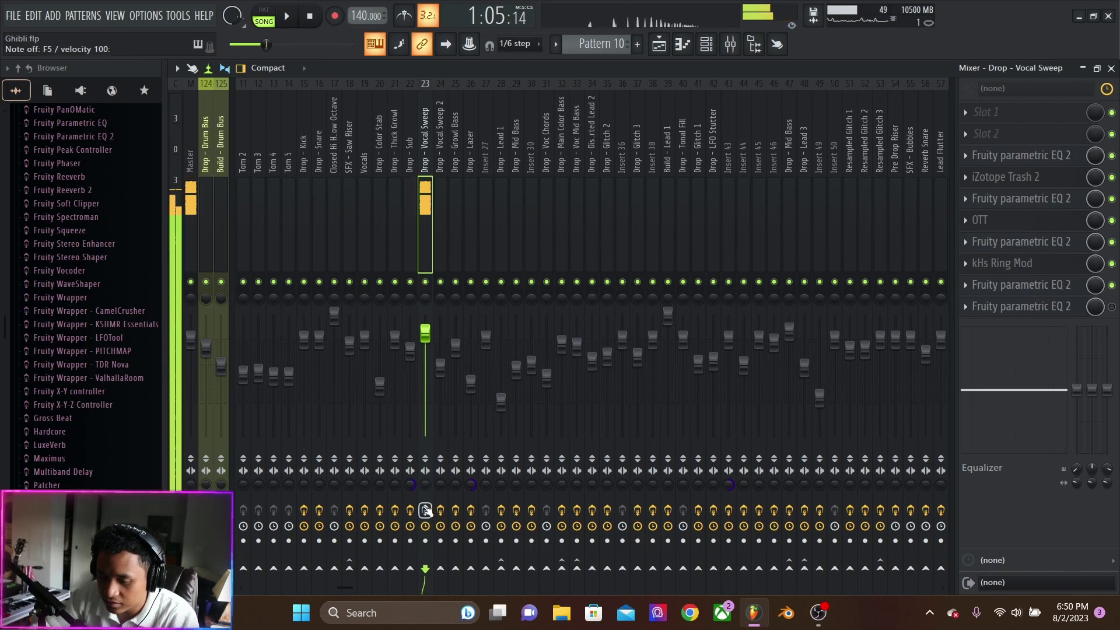
{"action": "key", "text": "e"}
{"action": "key", "text": "r"}
{"action": "left_click", "coordinate": [425, 511]}
{"action": "key", "text": "q"}
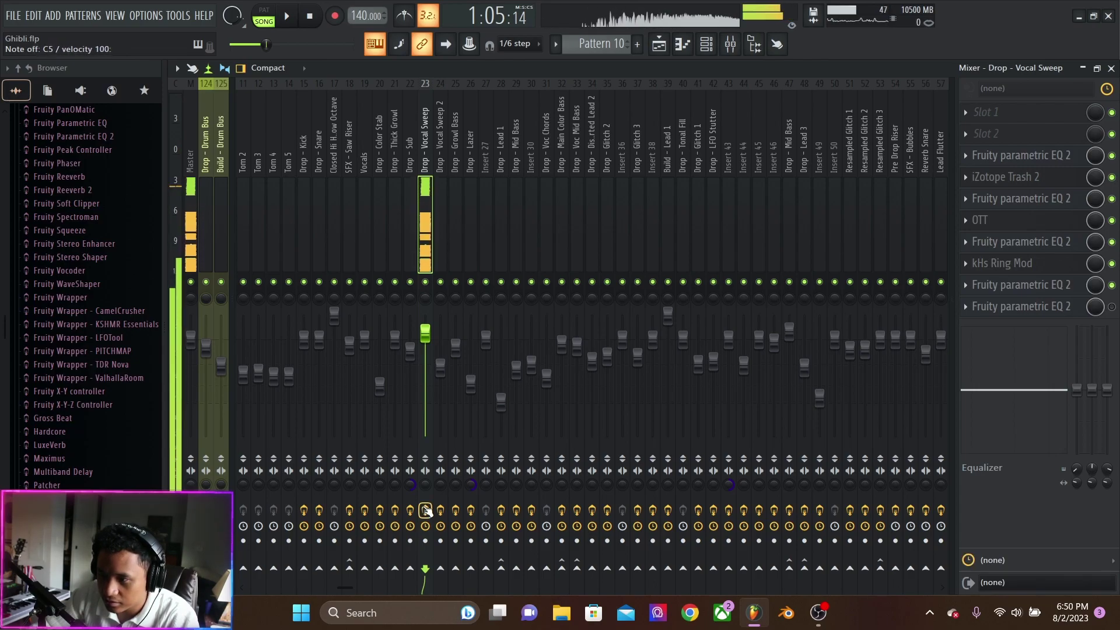
Inspect the first Fruity parametric EQ 2 and the iZotope Trash 2 on Drop - Vocal Sweep, then close them.
{"action": "left_click", "coordinate": [1028, 157]}
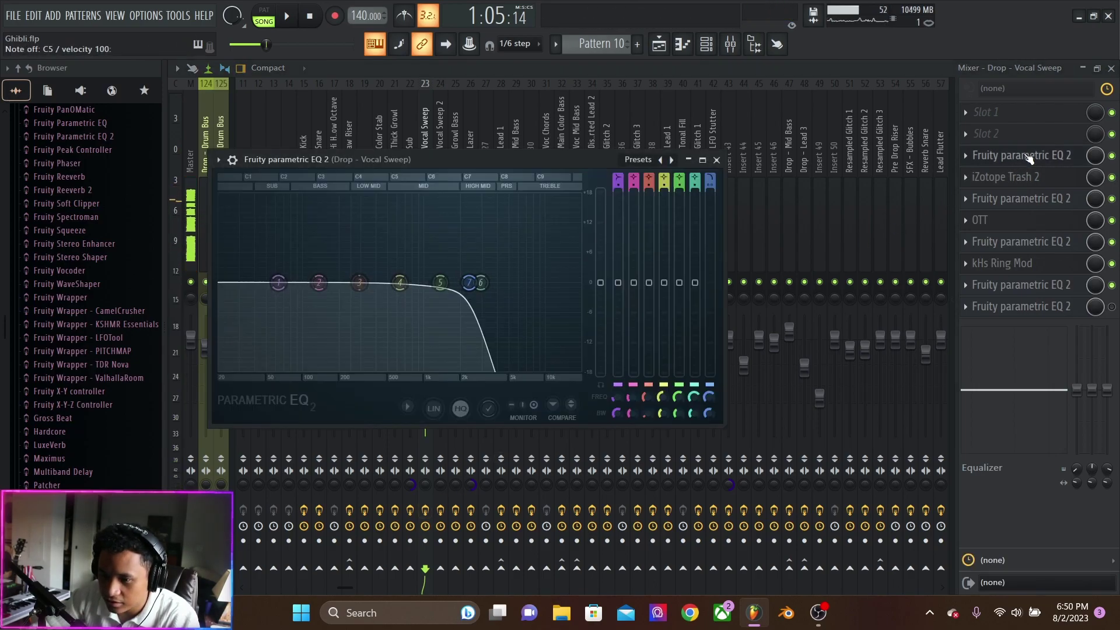
{"action": "left_click", "coordinate": [1026, 158]}
{"action": "left_click", "coordinate": [1021, 177]}
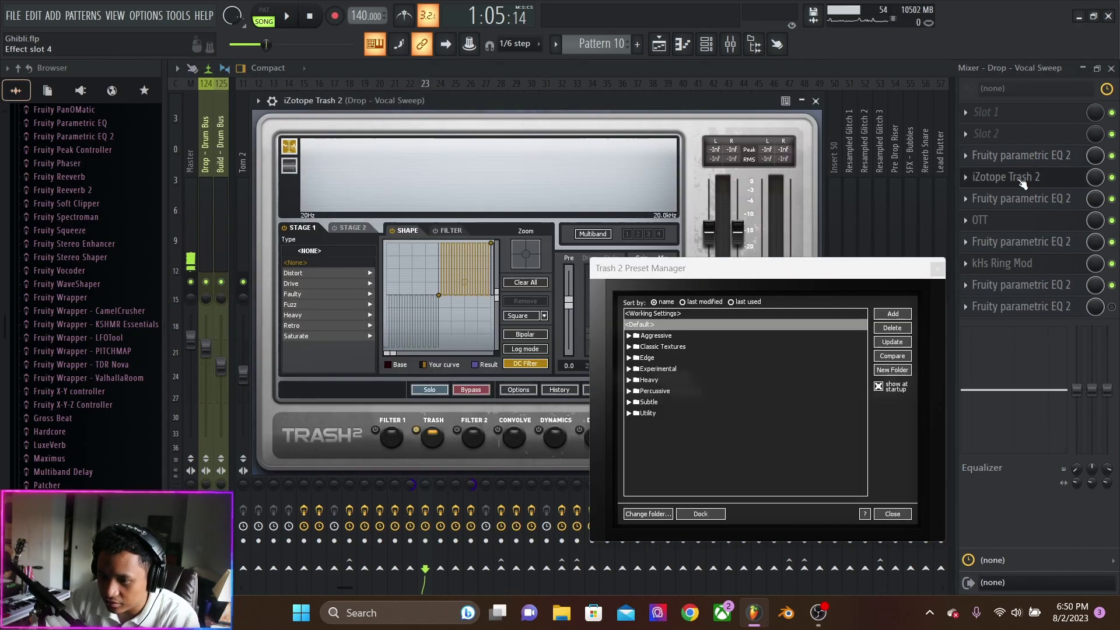
{"action": "left_click", "coordinate": [937, 269]}
{"action": "left_click", "coordinate": [816, 101]}
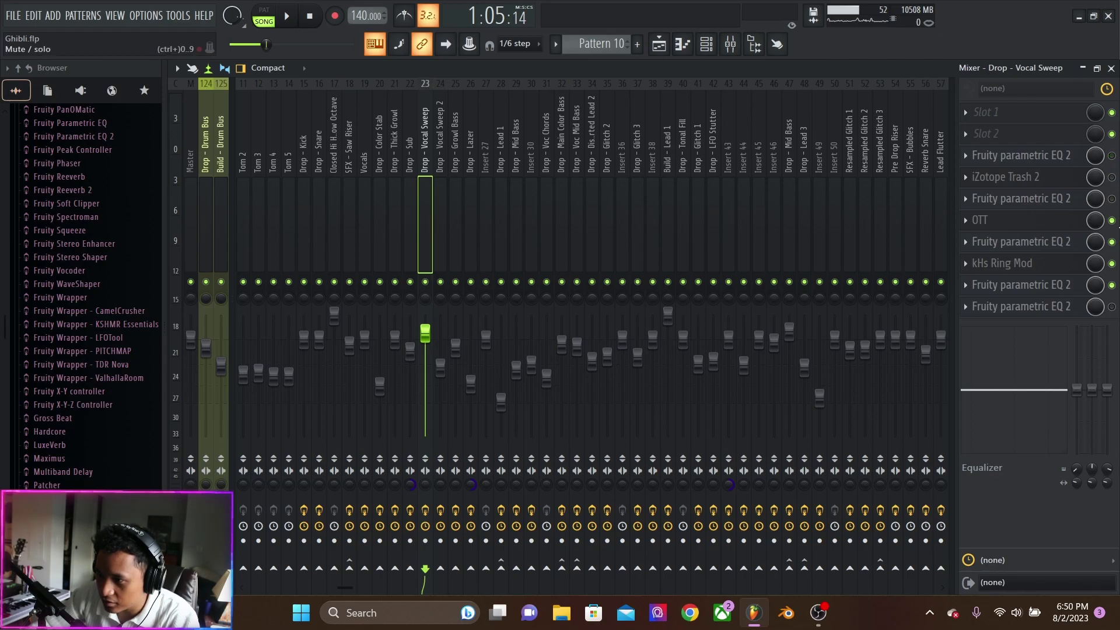
Switch off all effect slots on Drop - Vocal Sweep, audition the dry note and re-enable the first Fruity parametric EQ 2.
{"action": "key", "text": "q"}
{"action": "left_click", "coordinate": [1111, 155]}
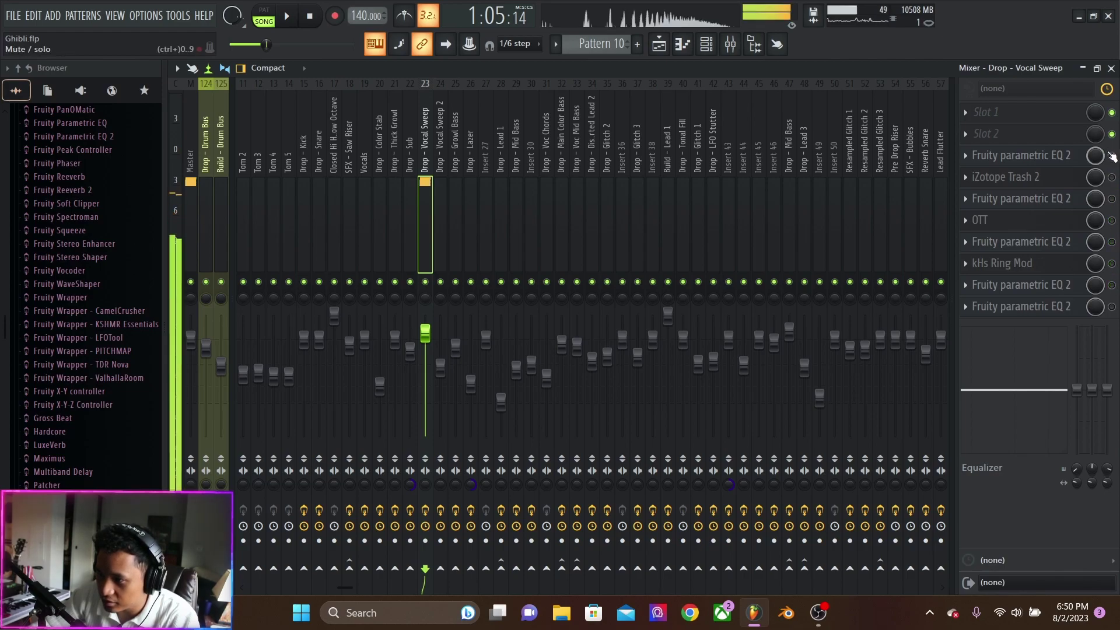
{"action": "key", "text": "q"}
{"action": "key", "text": "q"}
{"action": "key", "text": "q"}
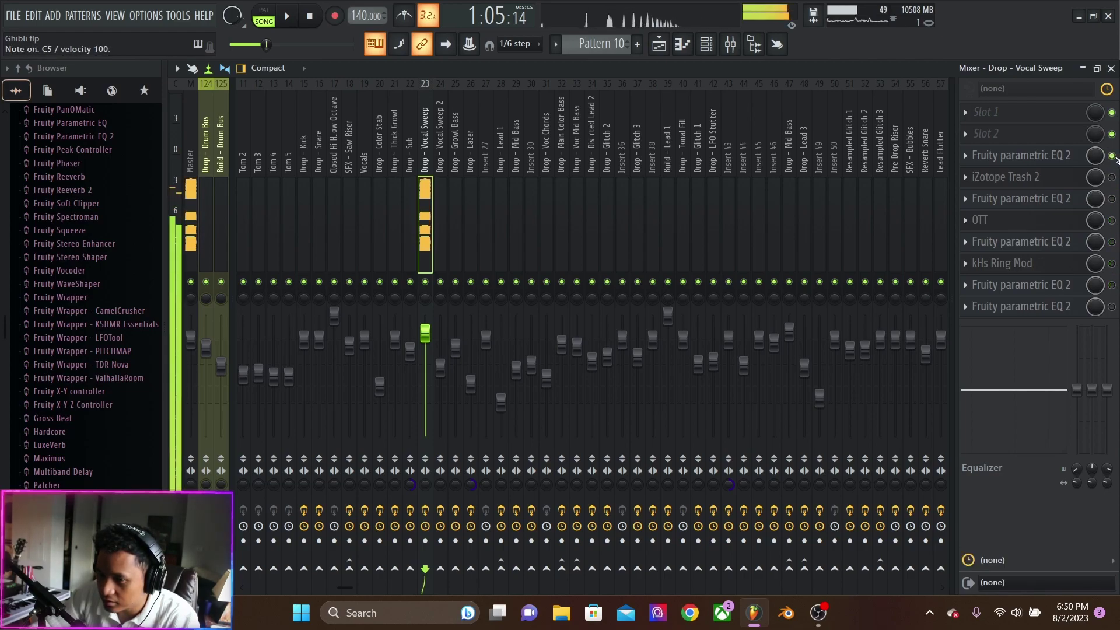
Re-enable iZotope Trash 2, the following Fruity parametric EQ 2, OTT and the EQ after it, checking that last EQ's curve.
{"action": "left_click", "coordinate": [1111, 177]}
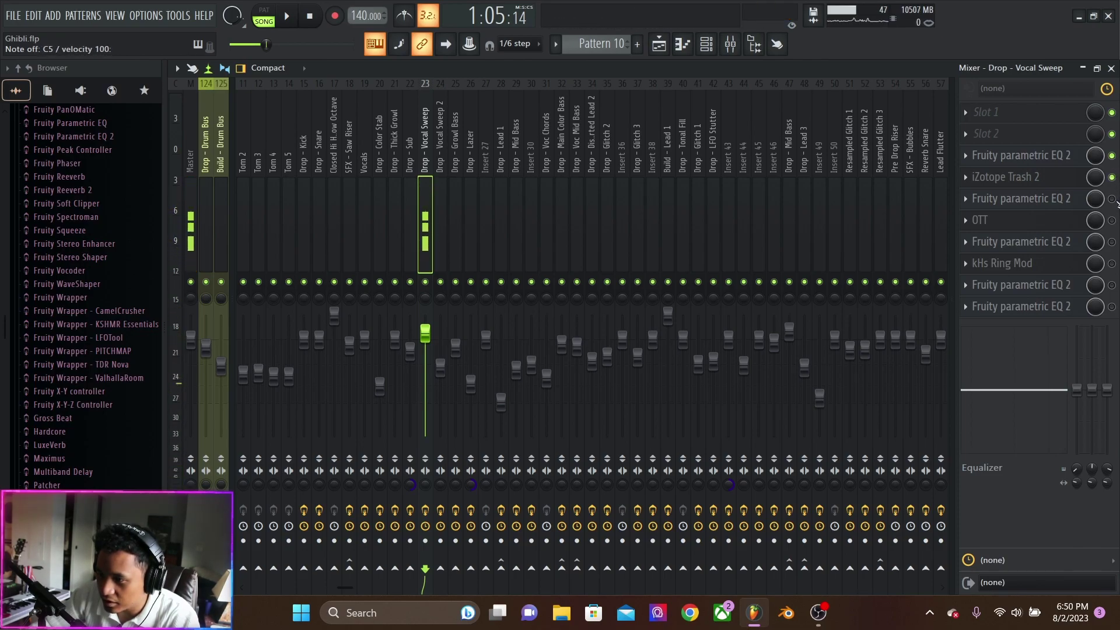
{"action": "left_click", "coordinate": [1112, 199]}
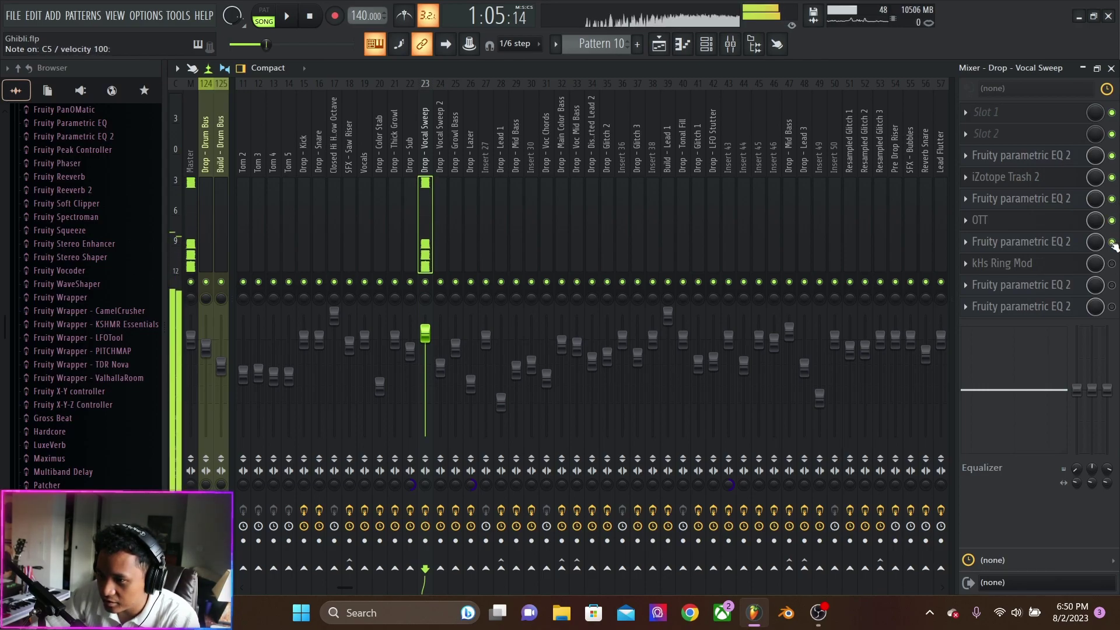
{"action": "left_click", "coordinate": [1069, 244]}
{"action": "left_click", "coordinate": [1069, 244]}
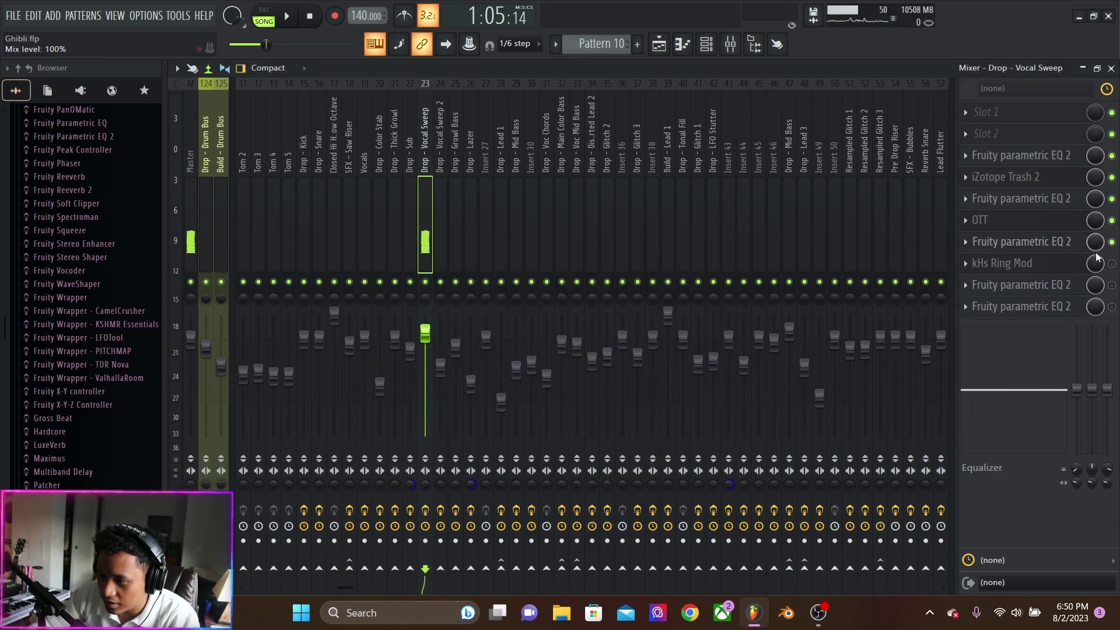
Open kHs Ring Mod on Drop - Vocal Sweep, re-enable it and audition a note through it.
{"action": "left_click", "coordinate": [1043, 264]}
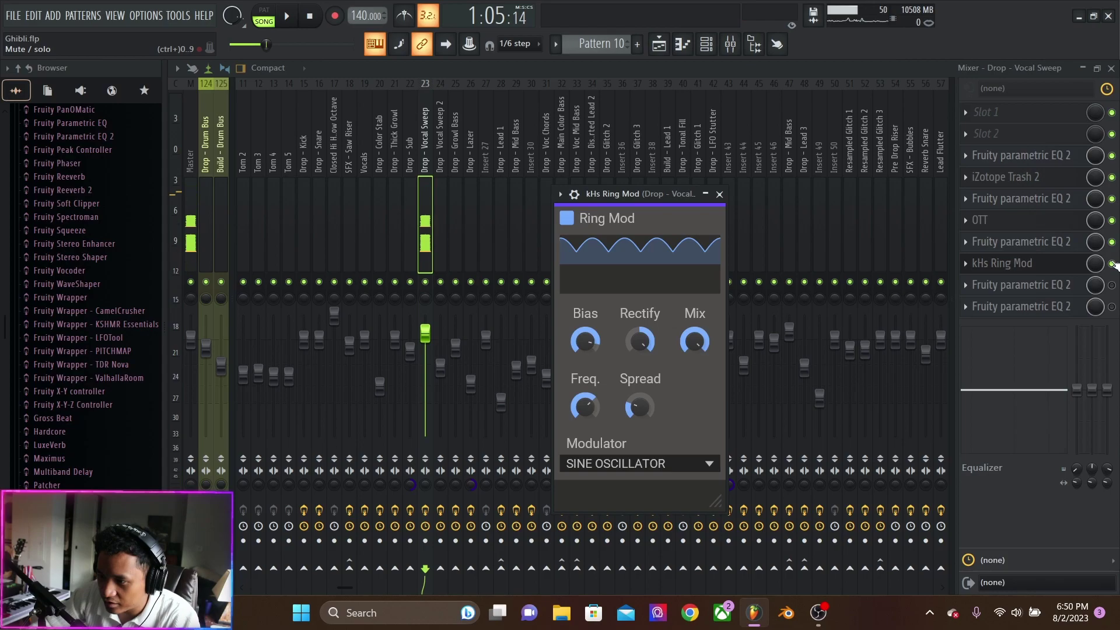
{"action": "key", "text": "q"}
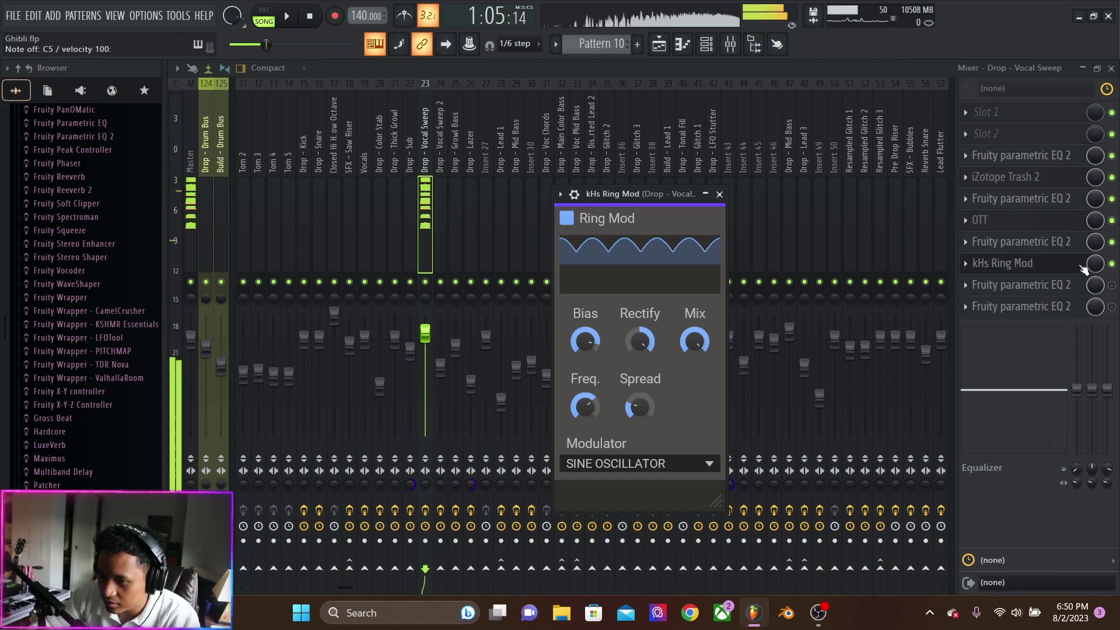
{"action": "left_click", "coordinate": [1112, 264]}
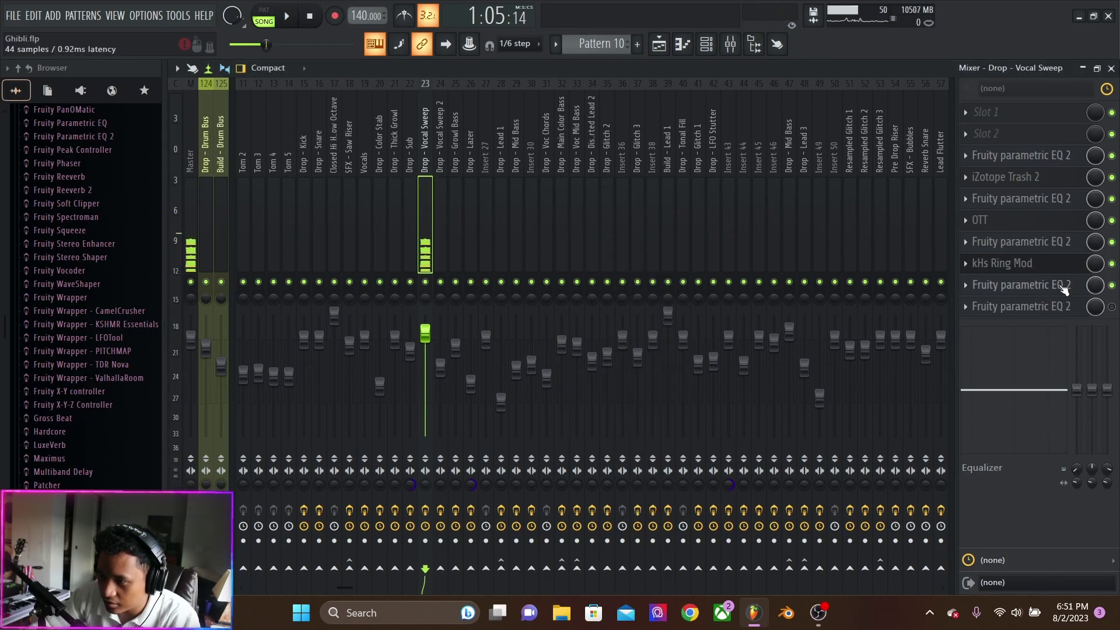
Enable the last two Fruity parametric EQ 2 slots on Drop - Vocal Sweep and inspect their curves while auditioning.
{"action": "left_click", "coordinate": [991, 286]}
{"action": "left_click", "coordinate": [992, 286]}
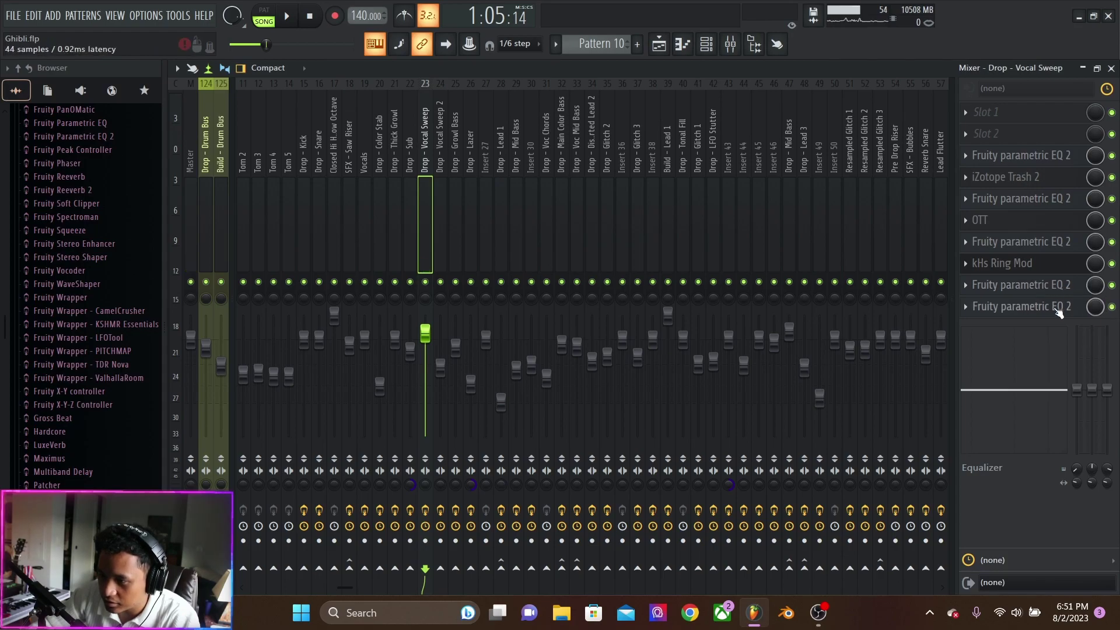
{"action": "left_click", "coordinate": [1057, 307]}
{"action": "key", "text": "q"}
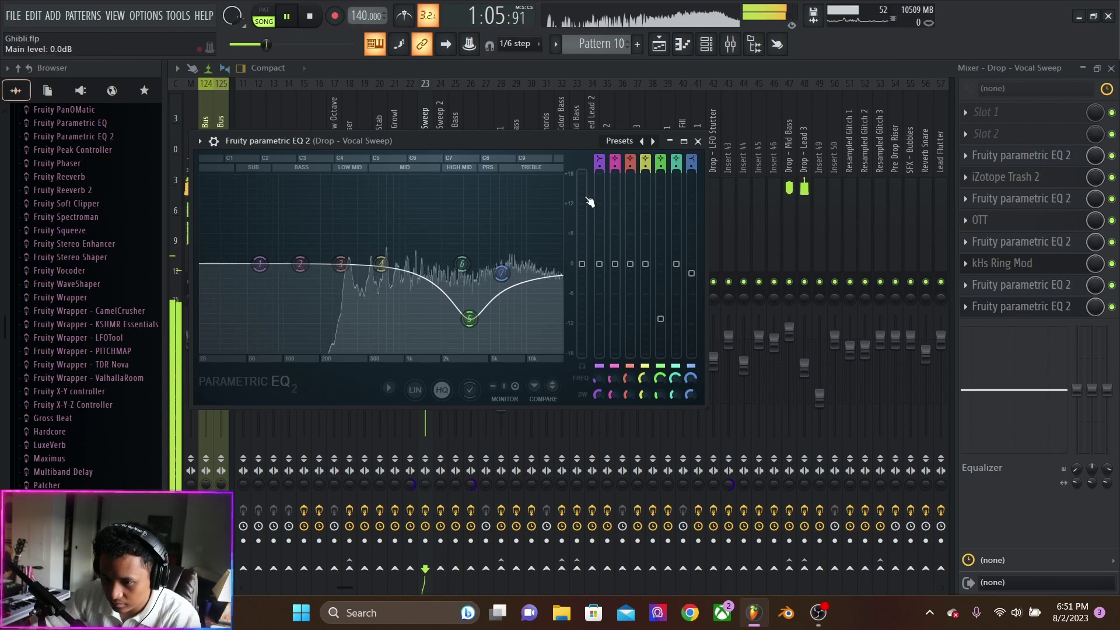
{"action": "left_click", "coordinate": [697, 141]}
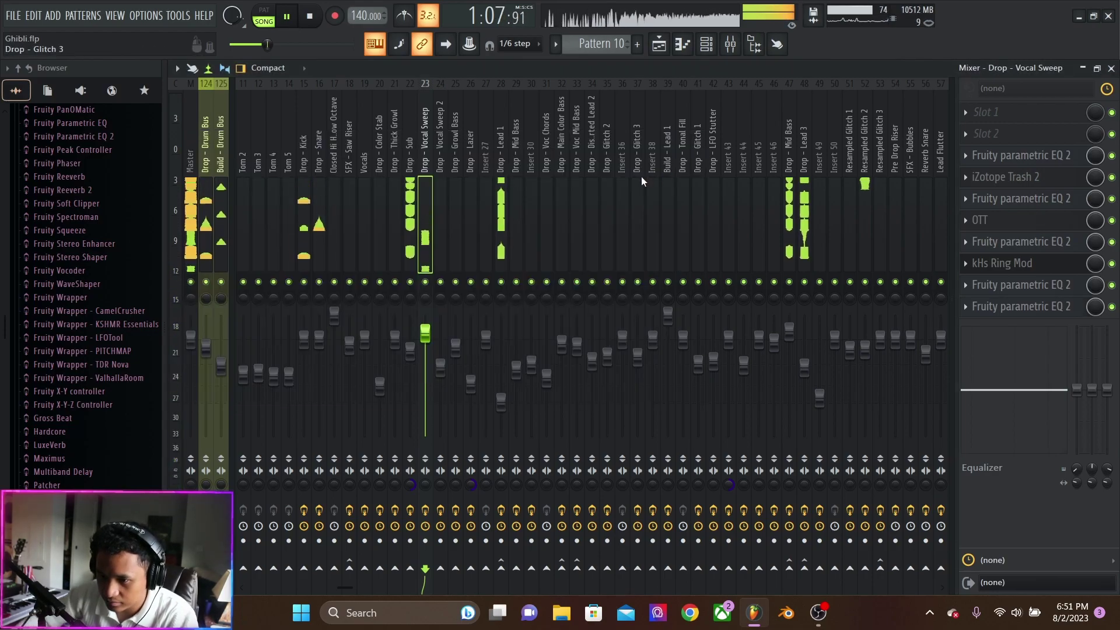
Return to the playlist, stop playback and locate the Pattern 19 clip with its automation at bar 44.
{"action": "left_click", "coordinate": [665, 51]}
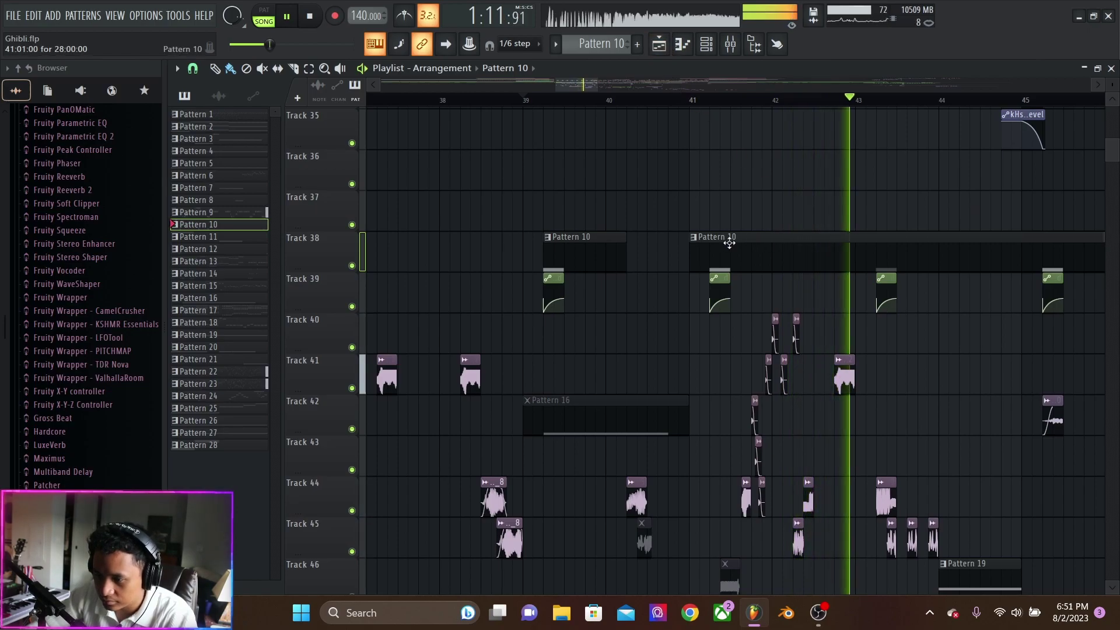
{"action": "key", "text": "space"}
{"action": "scroll", "coordinate": [741, 252], "scroll_direction": "down", "scroll_amount": 5}
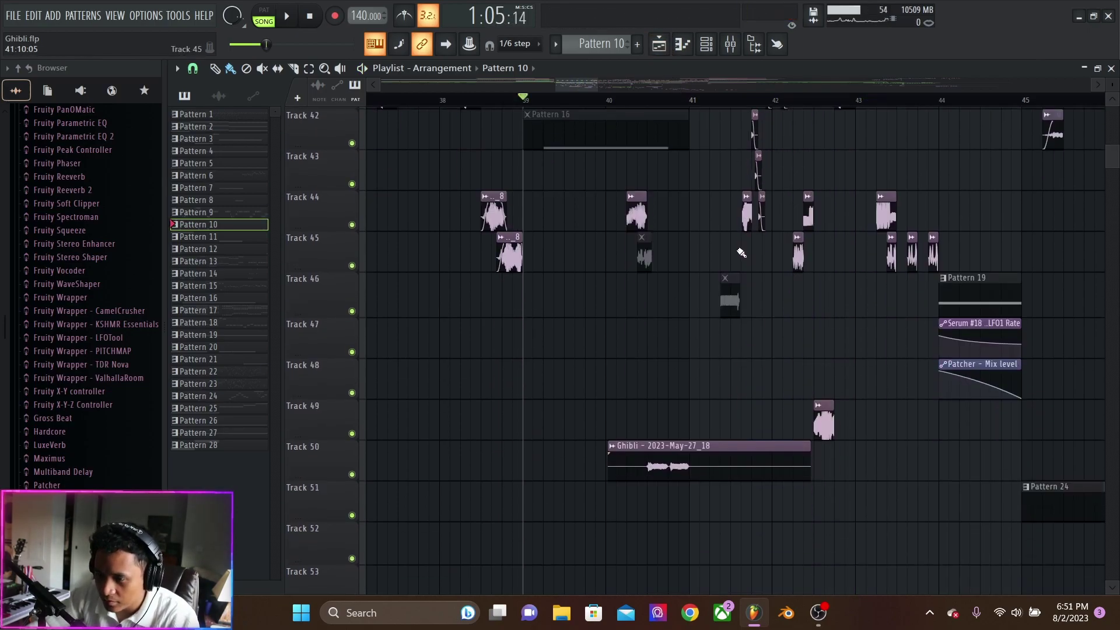
{"action": "scroll", "coordinate": [741, 252], "scroll_direction": "up", "scroll_amount": 6}
{"action": "scroll", "coordinate": [740, 252], "scroll_direction": "down", "scroll_amount": 3}
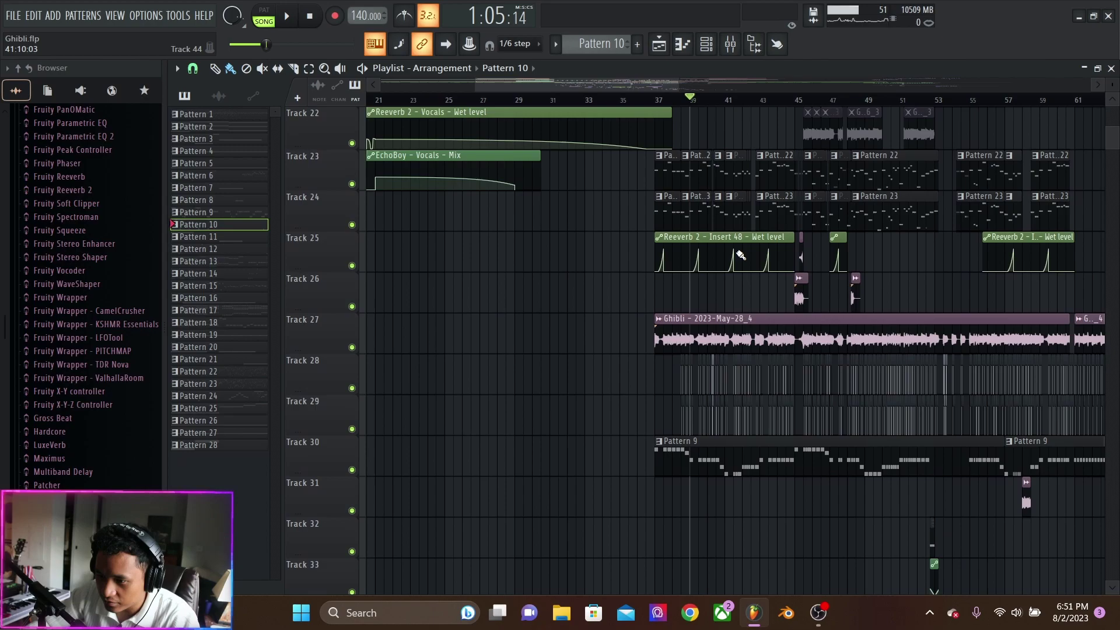
{"action": "scroll", "coordinate": [741, 255], "scroll_direction": "up", "scroll_amount": 3}
{"action": "scroll", "coordinate": [744, 256], "scroll_direction": "down", "scroll_amount": 6}
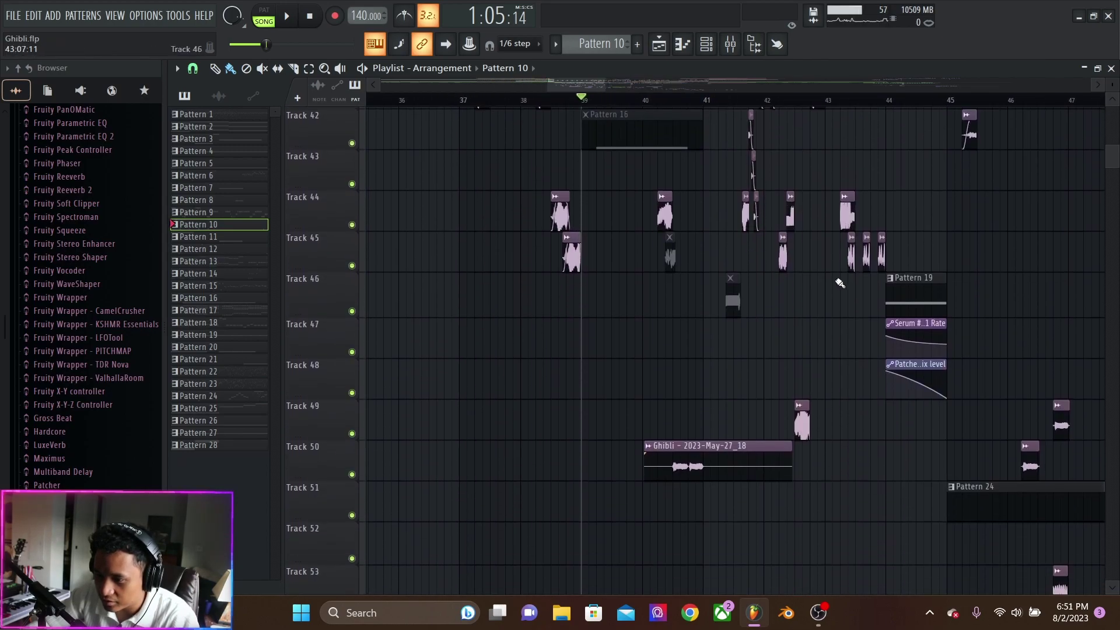
{"action": "scroll", "coordinate": [839, 283], "scroll_direction": "up", "scroll_amount": 4}
Solo Tracks 46, 47 and 48, play Pattern 19 and its automation from bar 44 and stop.
{"action": "left_click", "coordinate": [549, 102]}
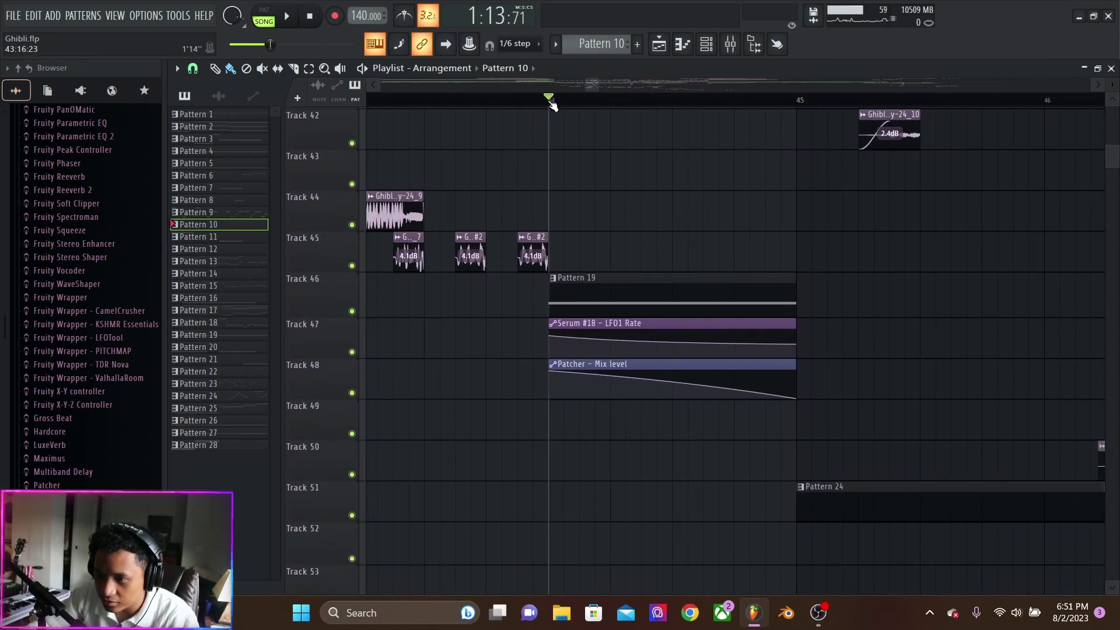
{"action": "right_click", "coordinate": [352, 311]}
{"action": "left_click", "coordinate": [352, 352]}
{"action": "left_click", "coordinate": [353, 393]}
{"action": "key", "text": "space"}
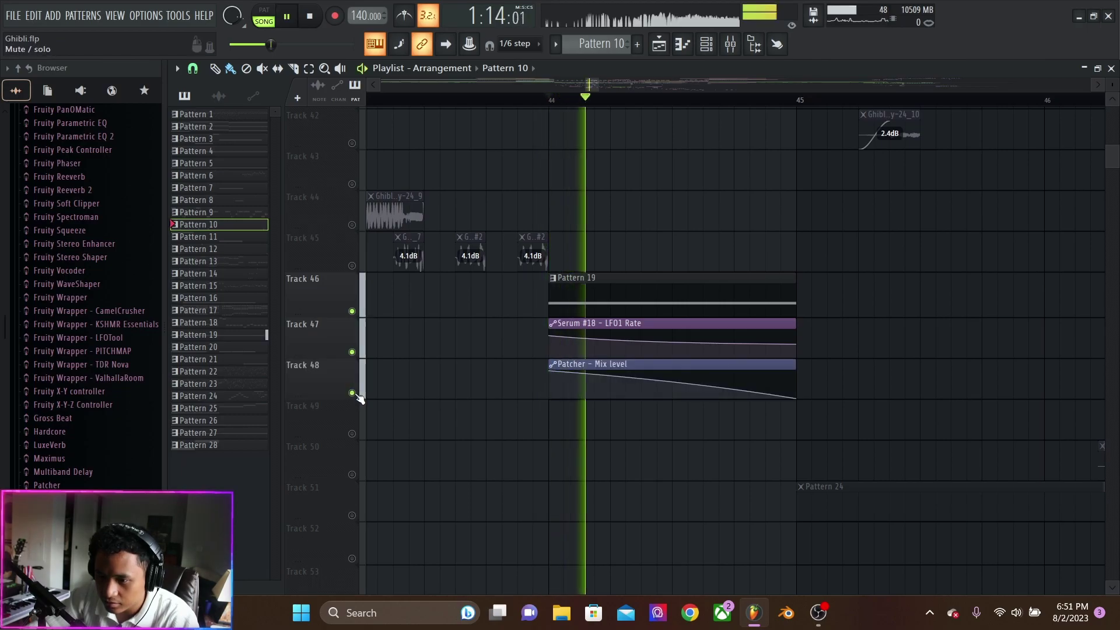
{"action": "left_click", "coordinate": [708, 47]}
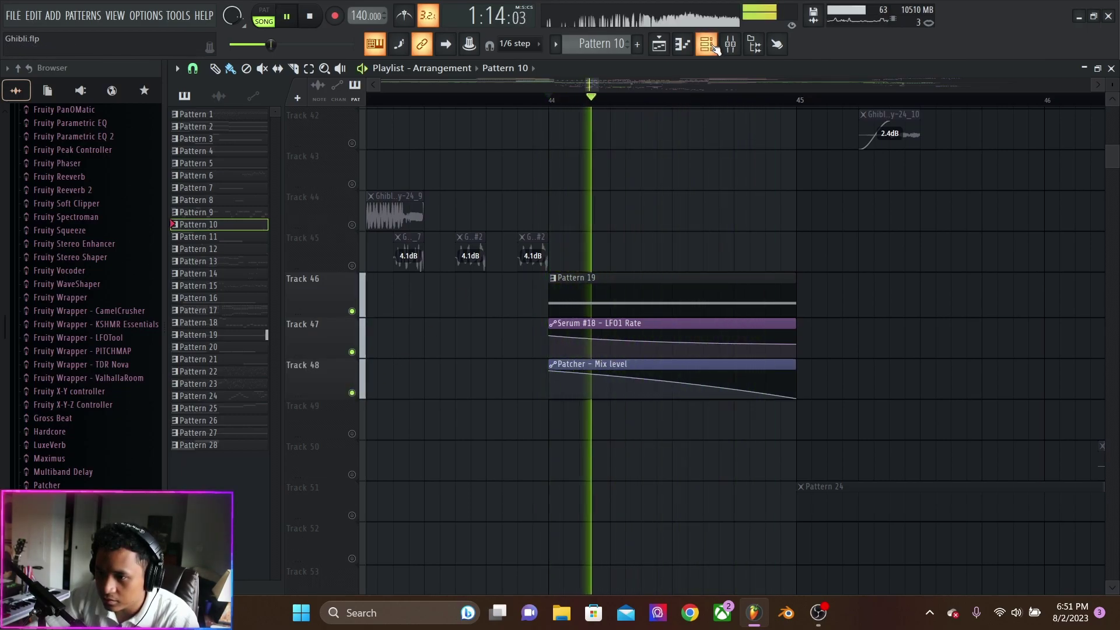
{"action": "key", "text": "space"}
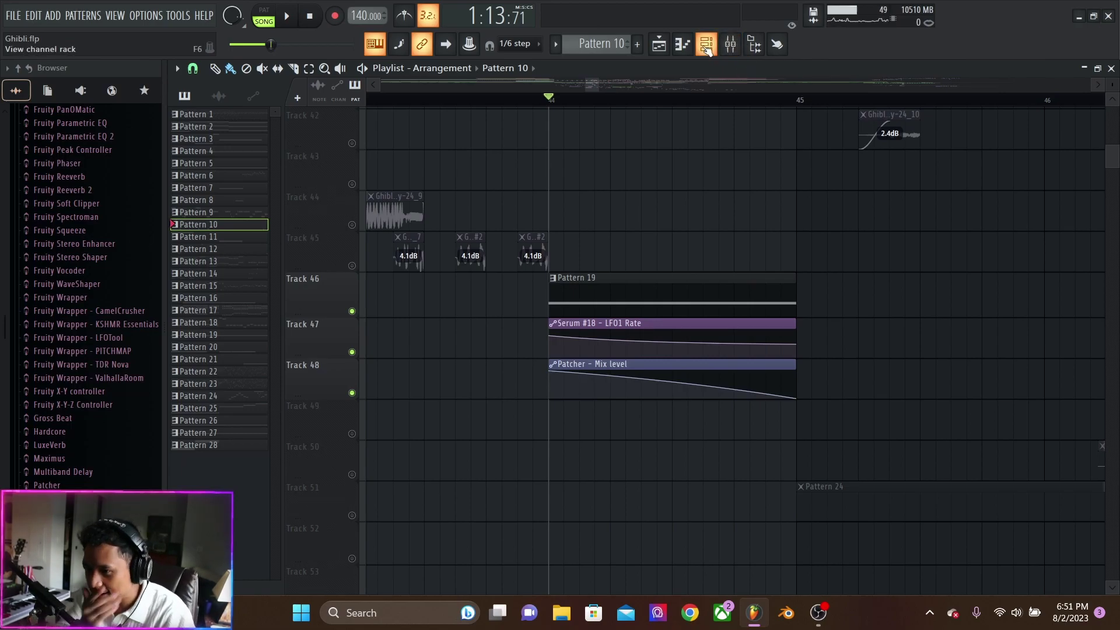
Select Pattern 19 and open its Serum #18 instrument from the channel rack to review the oscillators and LFO 1.
{"action": "left_click", "coordinate": [706, 47]}
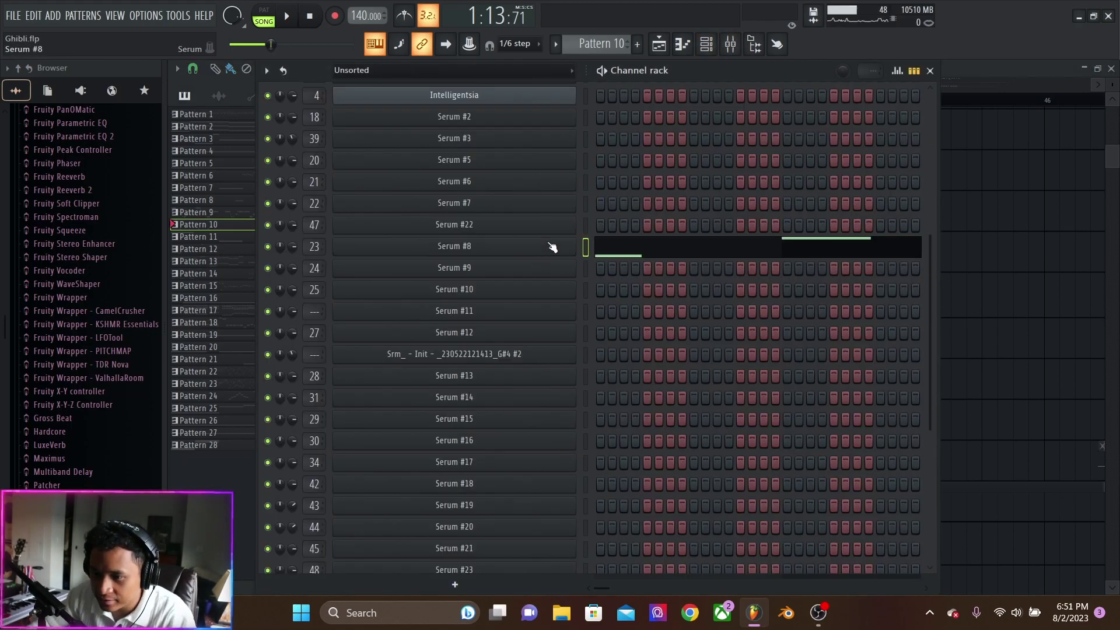
{"action": "left_click", "coordinate": [930, 70]}
{"action": "left_click", "coordinate": [675, 307]}
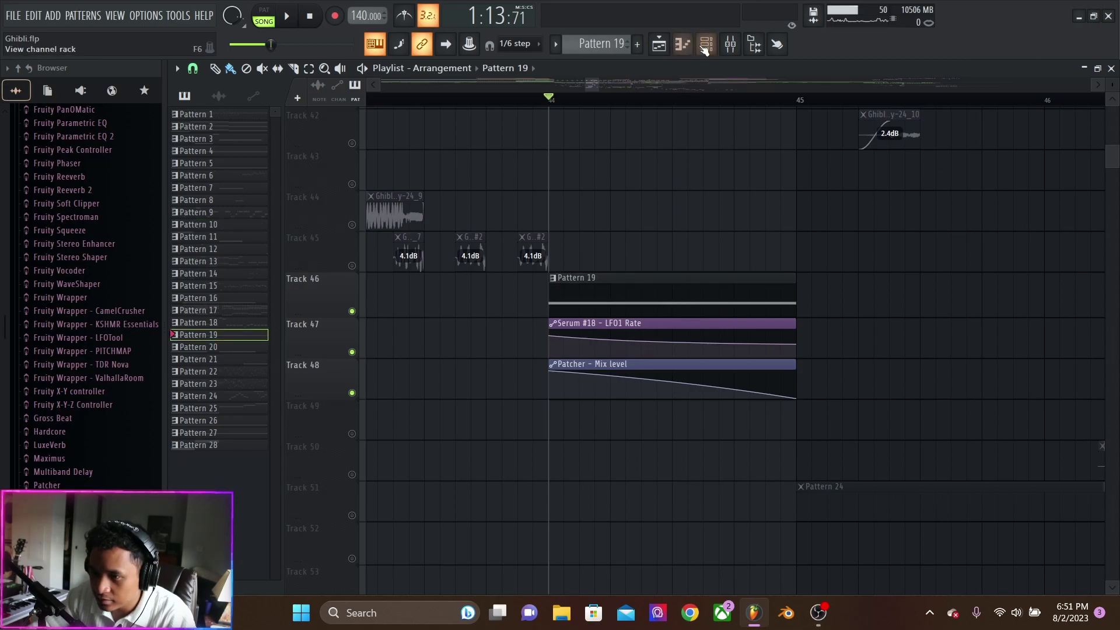
{"action": "left_click", "coordinate": [705, 46]}
{"action": "scroll", "coordinate": [616, 317], "scroll_direction": "down", "scroll_amount": 3}
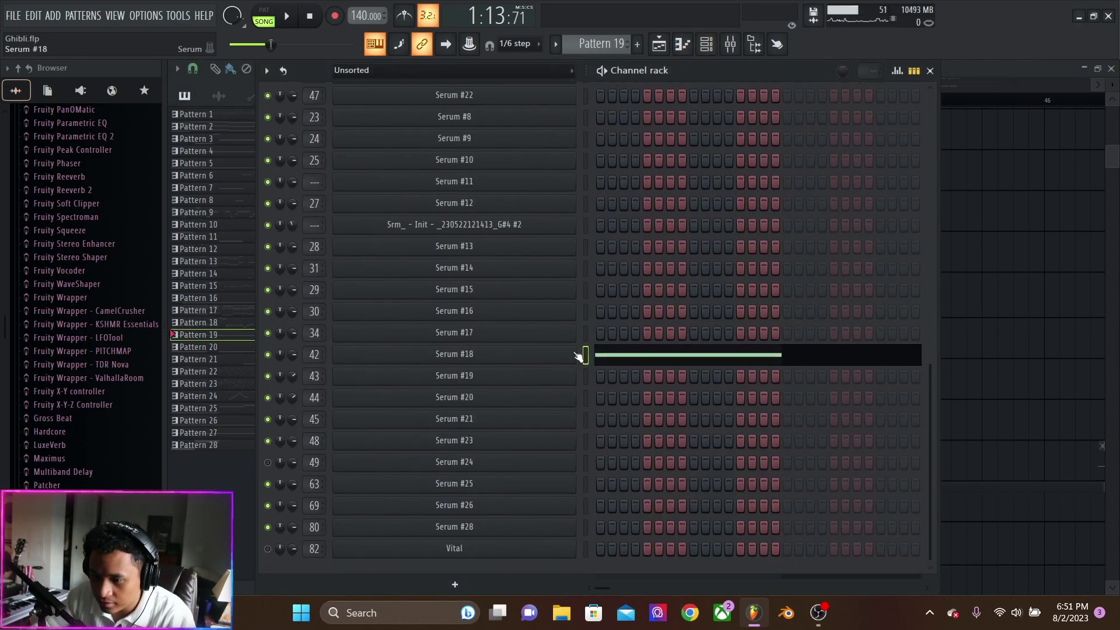
{"action": "left_click", "coordinate": [552, 353]}
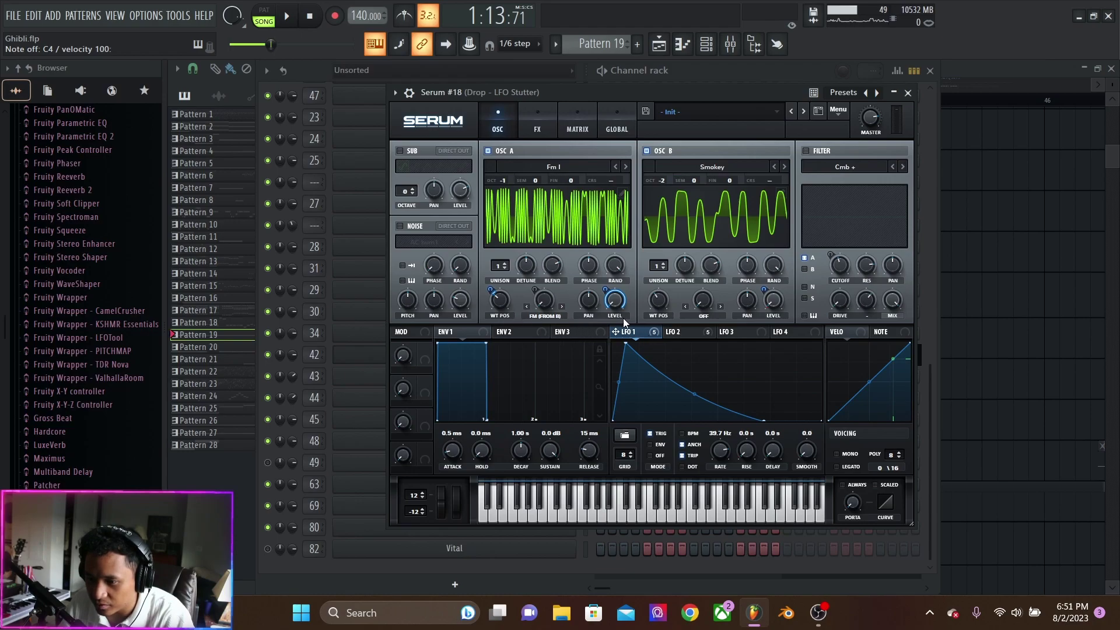
Review the effects of the Serum #18 patch and check the modulation on its Distortion drive.
{"action": "left_click", "coordinate": [538, 124]}
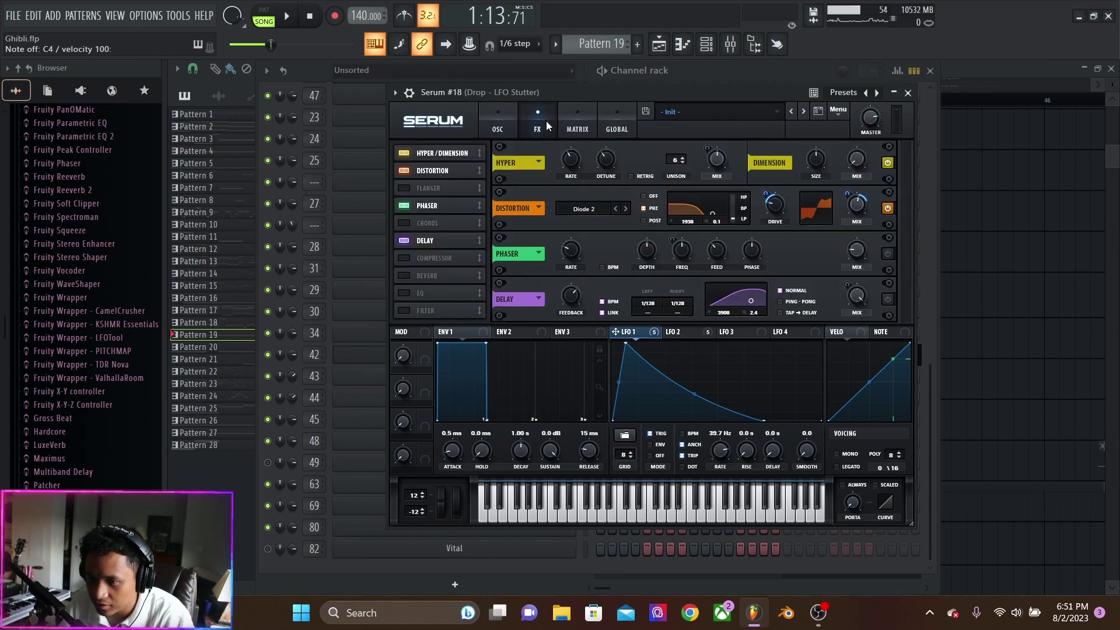
{"action": "right_click", "coordinate": [774, 200]}
{"action": "left_click", "coordinate": [876, 225]}
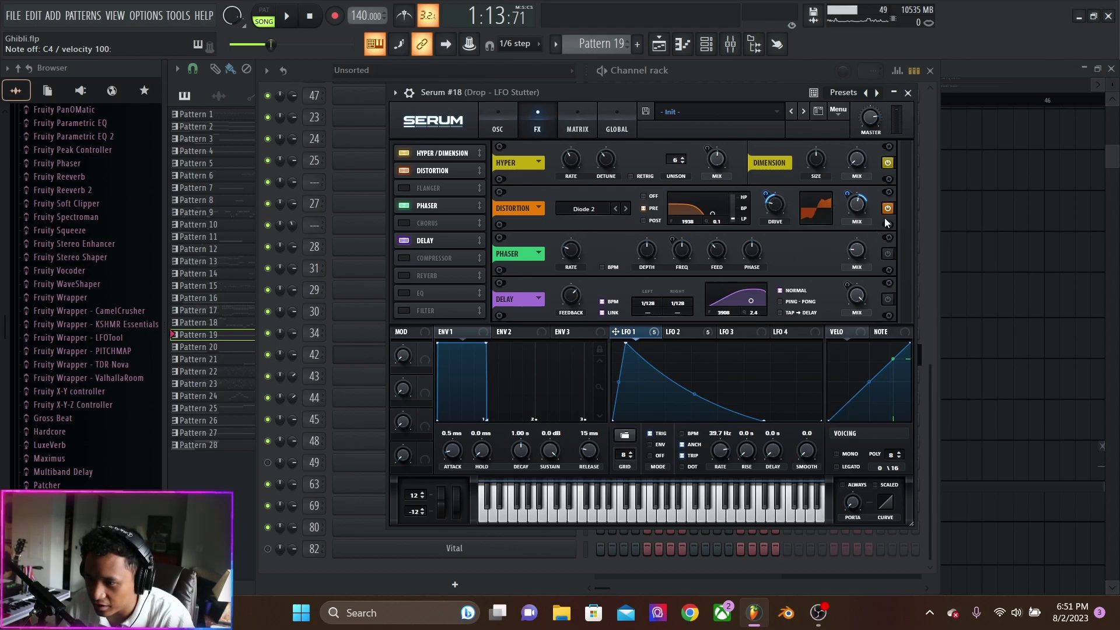
Return to the oscillators of Serum #18 and review the LFO 2 shape while sounding test notes.
{"action": "left_click", "coordinate": [508, 126]}
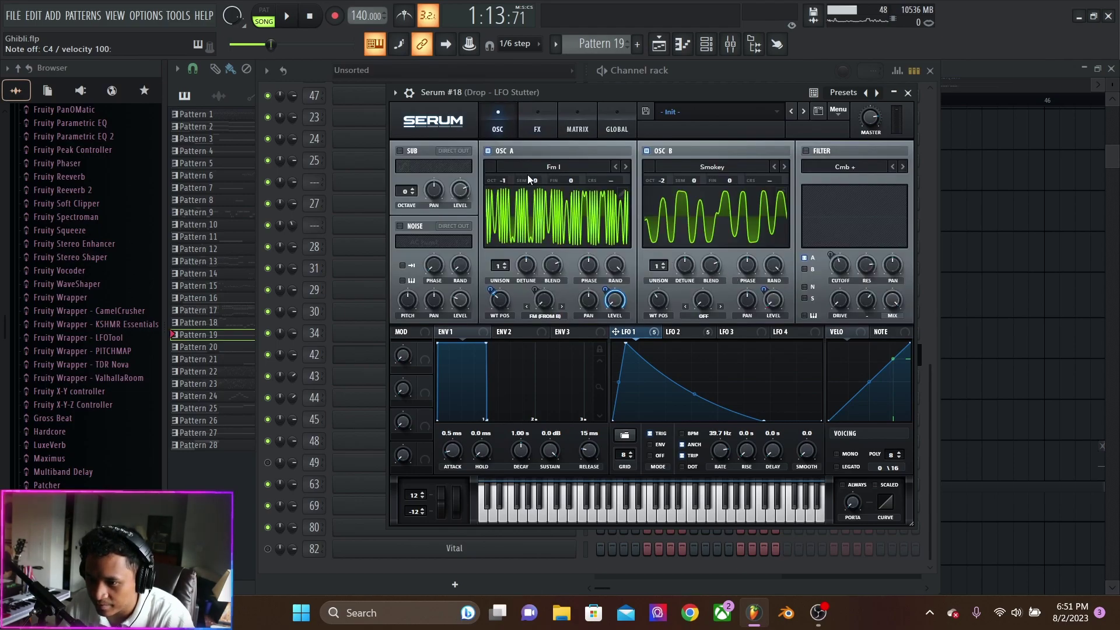
{"action": "left_click", "coordinate": [687, 331]}
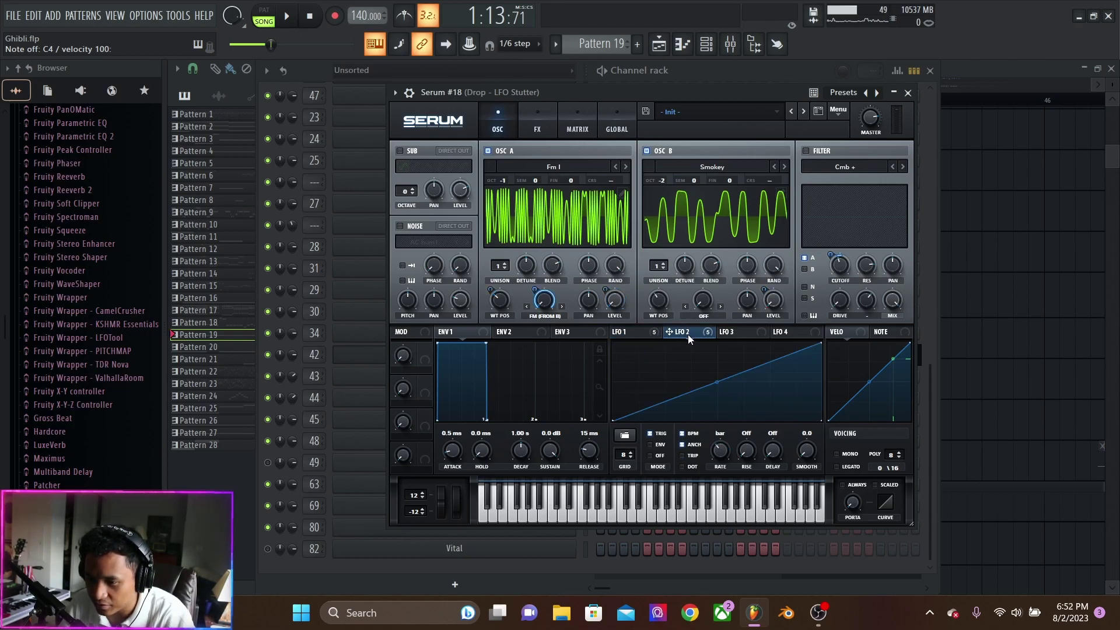
{"action": "key", "text": "z"}
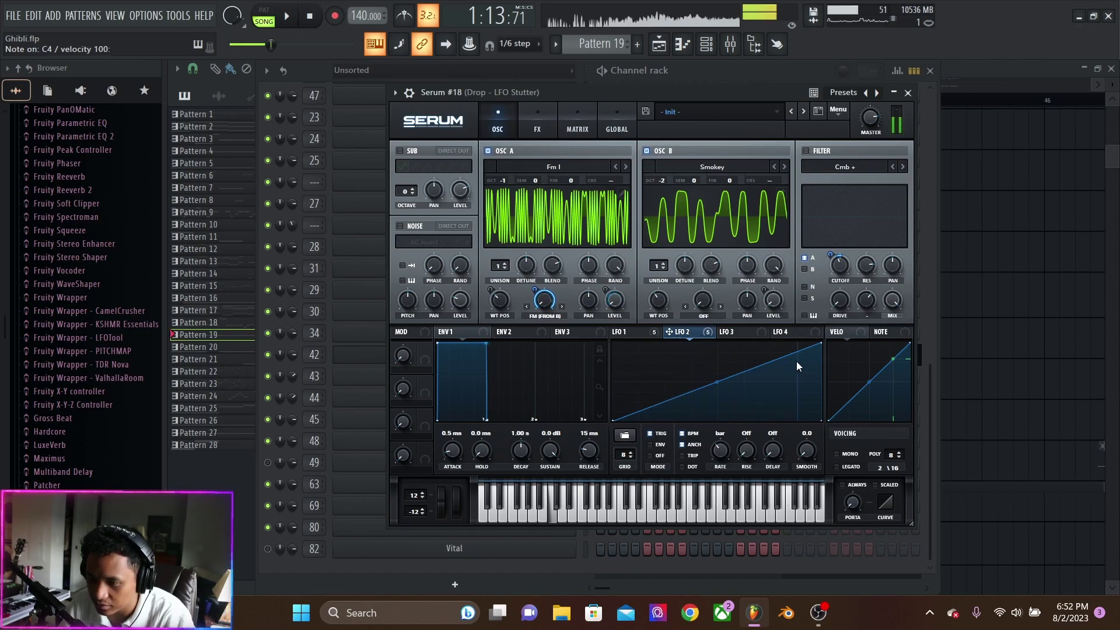
{"action": "key", "text": "q"}
Show LFO 1 and play the song to watch its automated rate, then stop.
{"action": "left_click", "coordinate": [636, 331]}
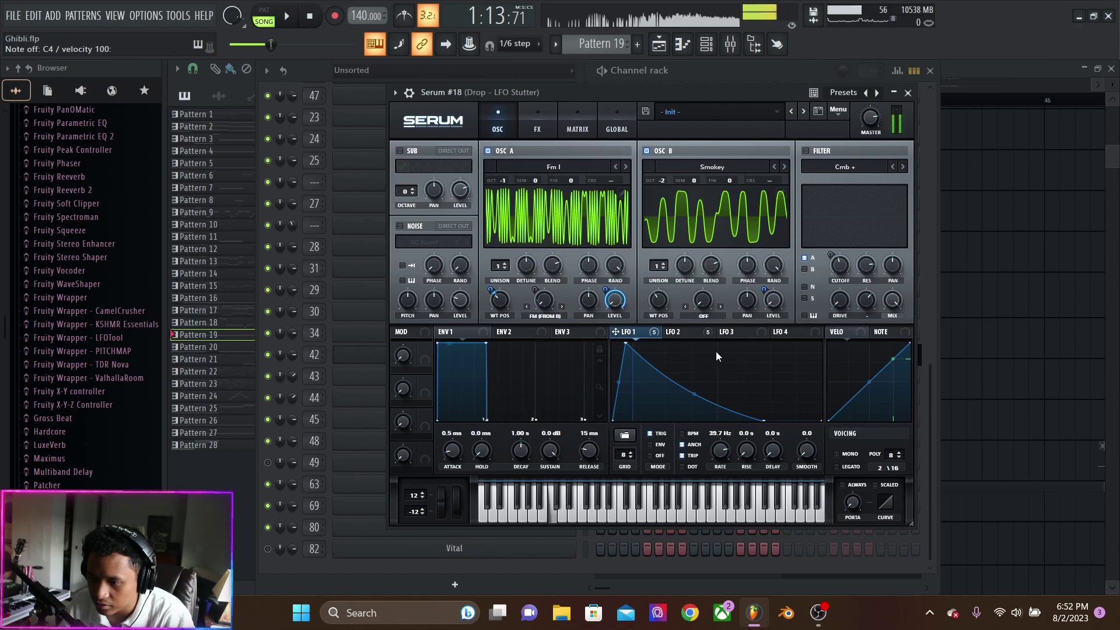
{"action": "key", "text": "space"}
{"action": "double_click", "coordinate": [723, 451]}
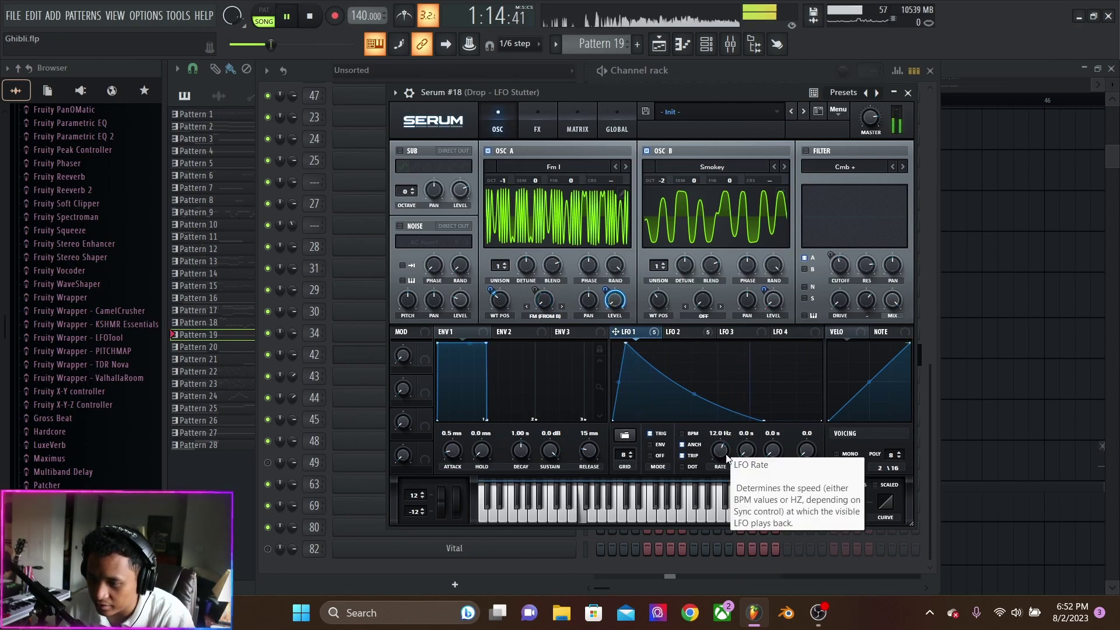
{"action": "key", "text": "space"}
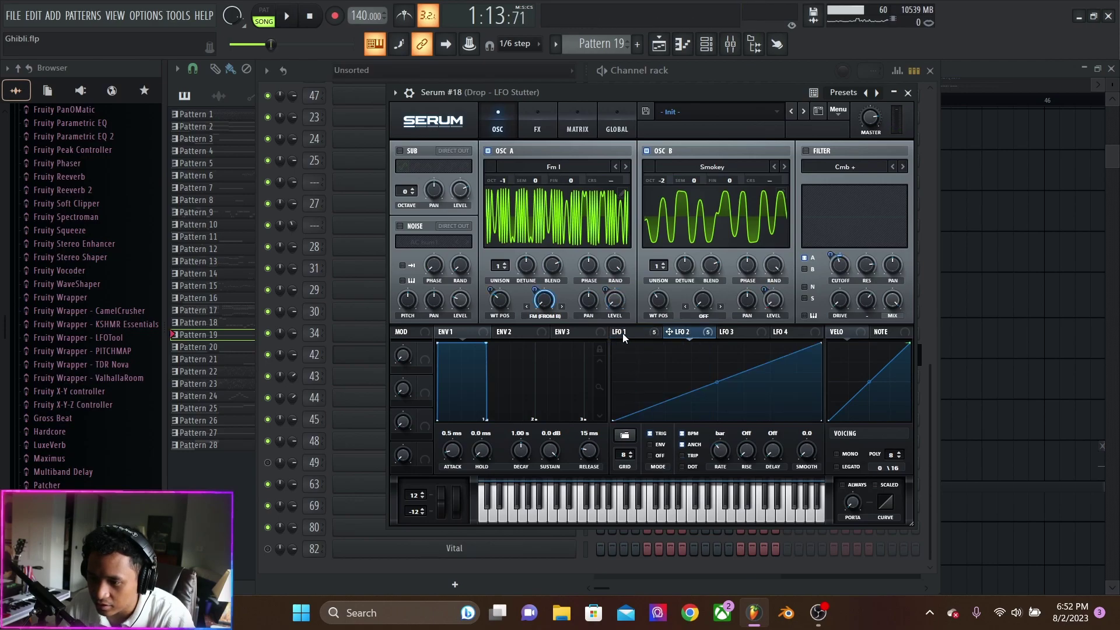
Show the mixer and audition the Drop - LFO Stutter track repeatedly from bar 44.
{"action": "left_click", "coordinate": [727, 49]}
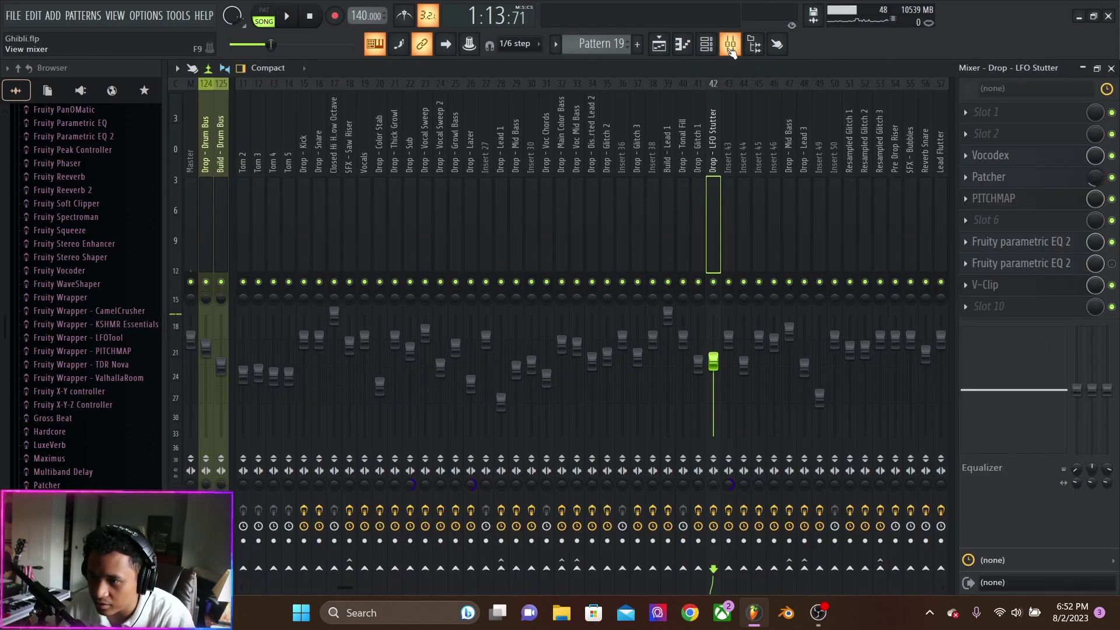
{"action": "key", "text": "space"}
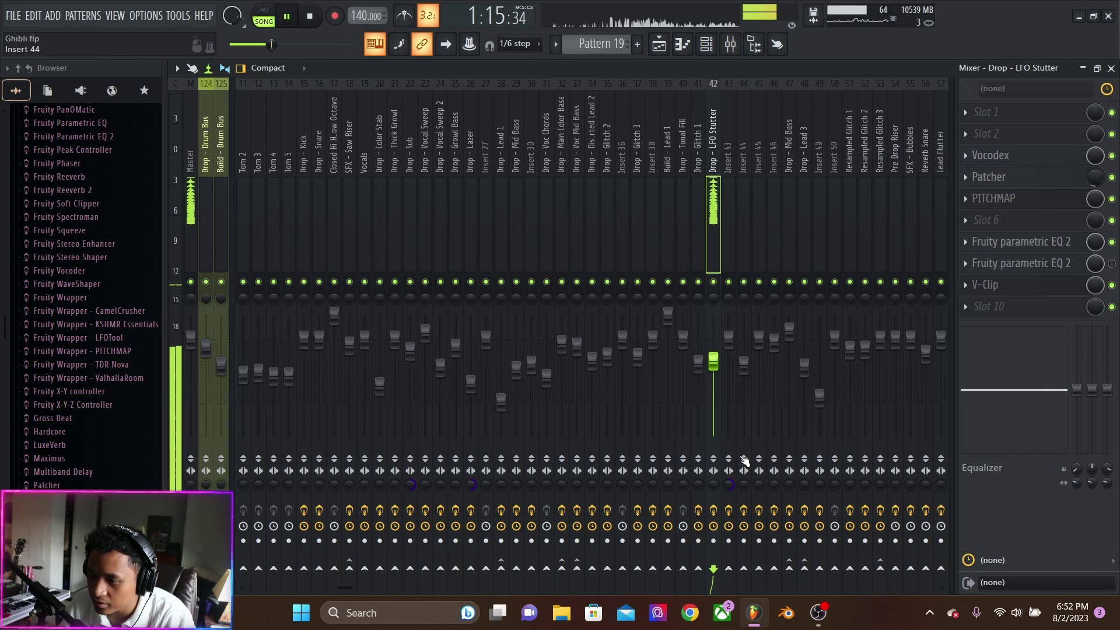
{"action": "key", "text": "space"}
{"action": "key", "text": "space"}
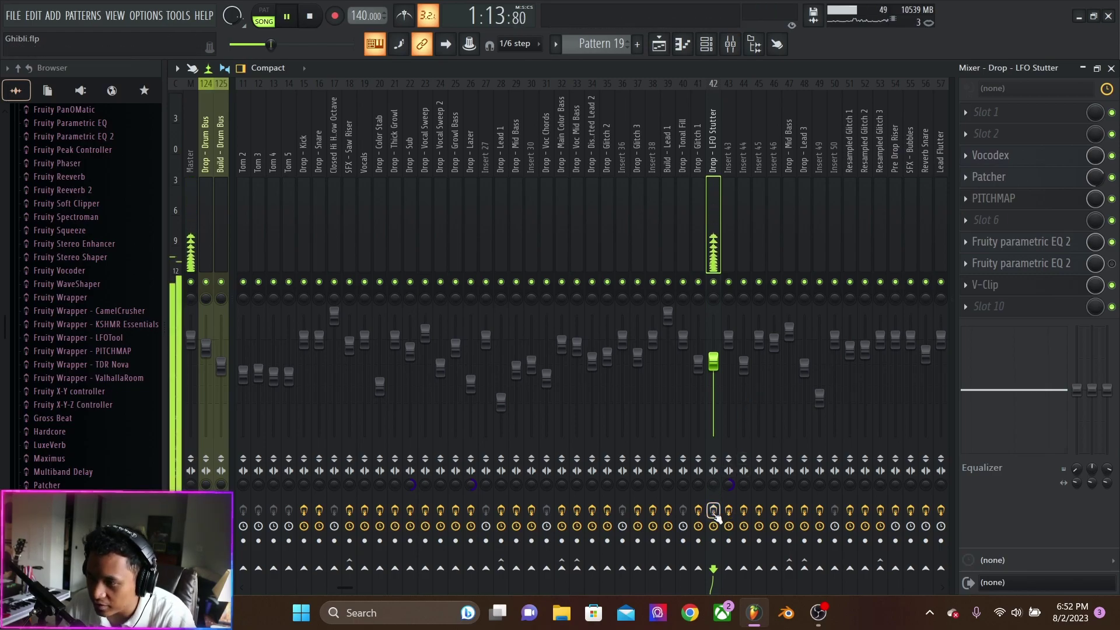
{"action": "key", "text": "space"}
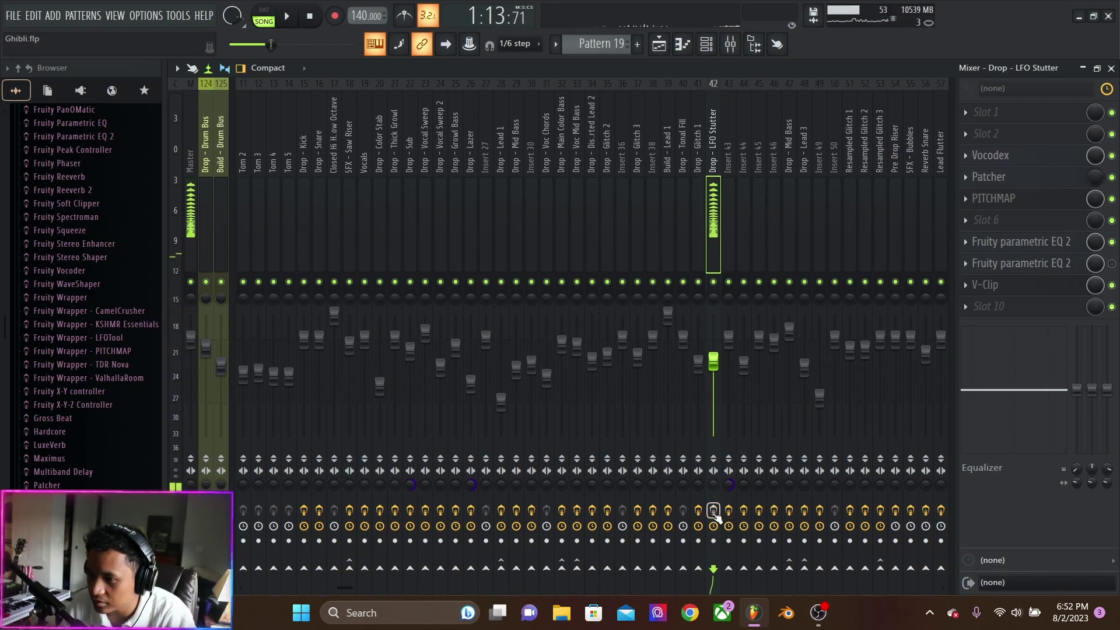
{"action": "key", "text": "space"}
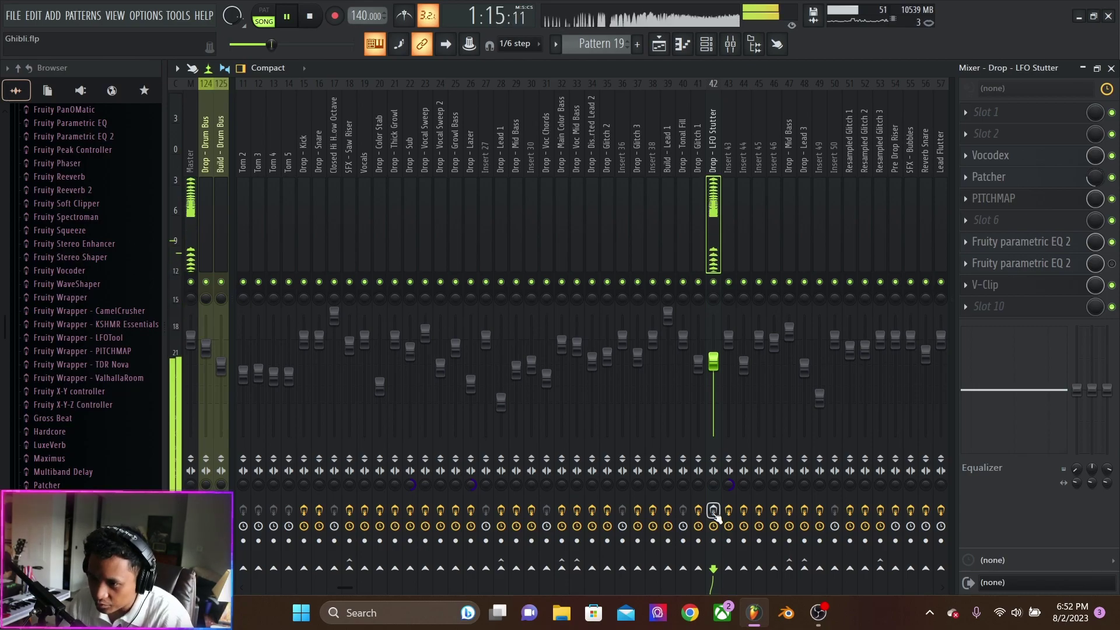
{"action": "key", "text": "space"}
{"action": "key", "text": "space"}
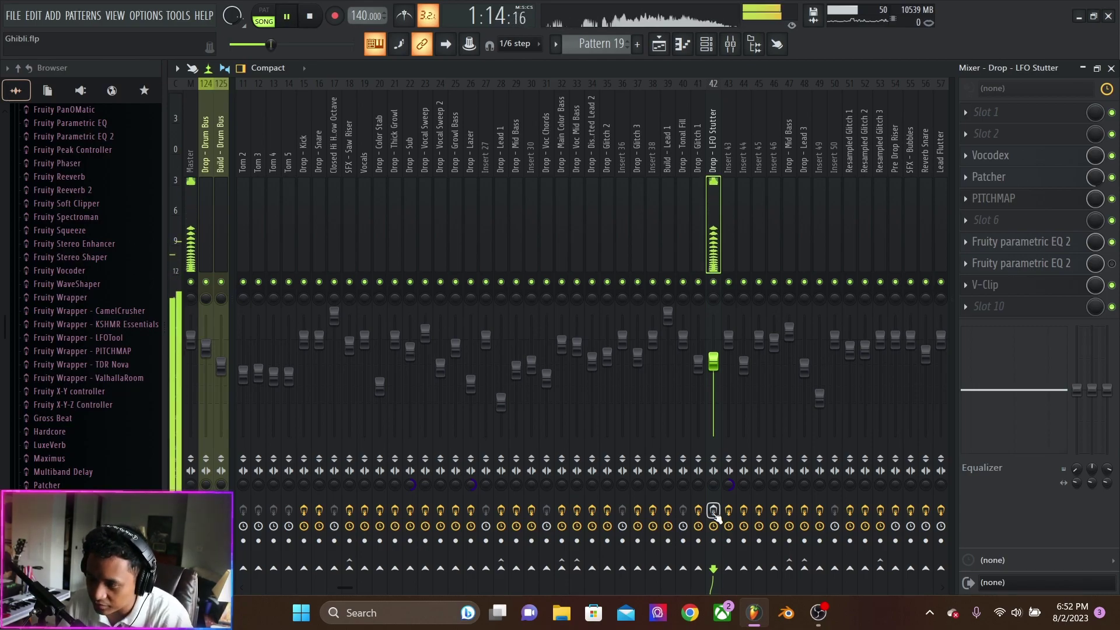
{"action": "key", "text": "space"}
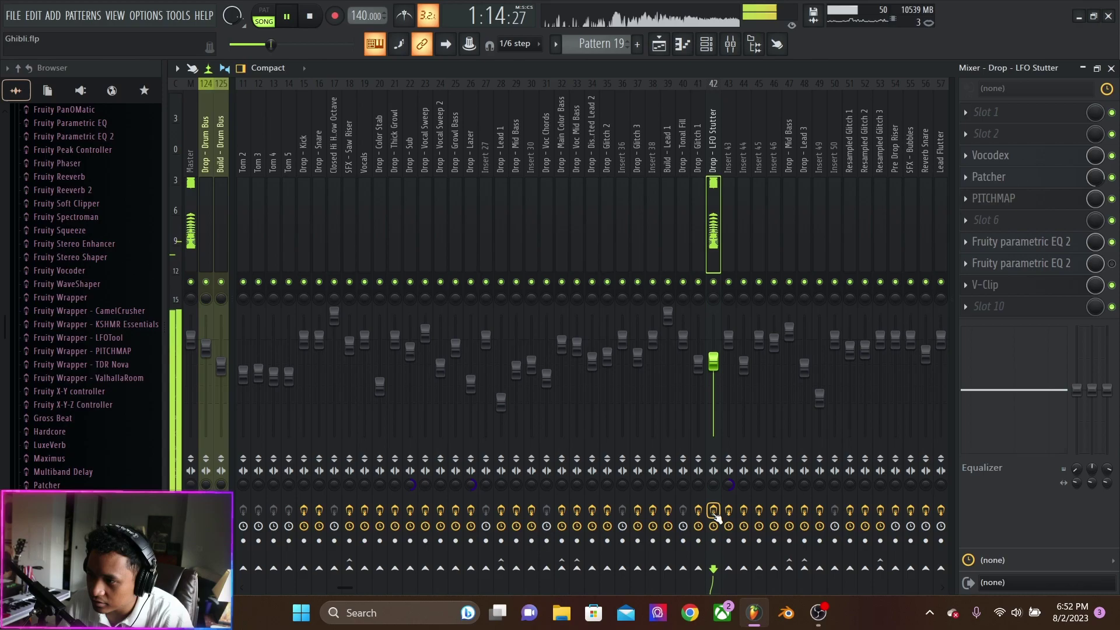
{"action": "key", "text": "space"}
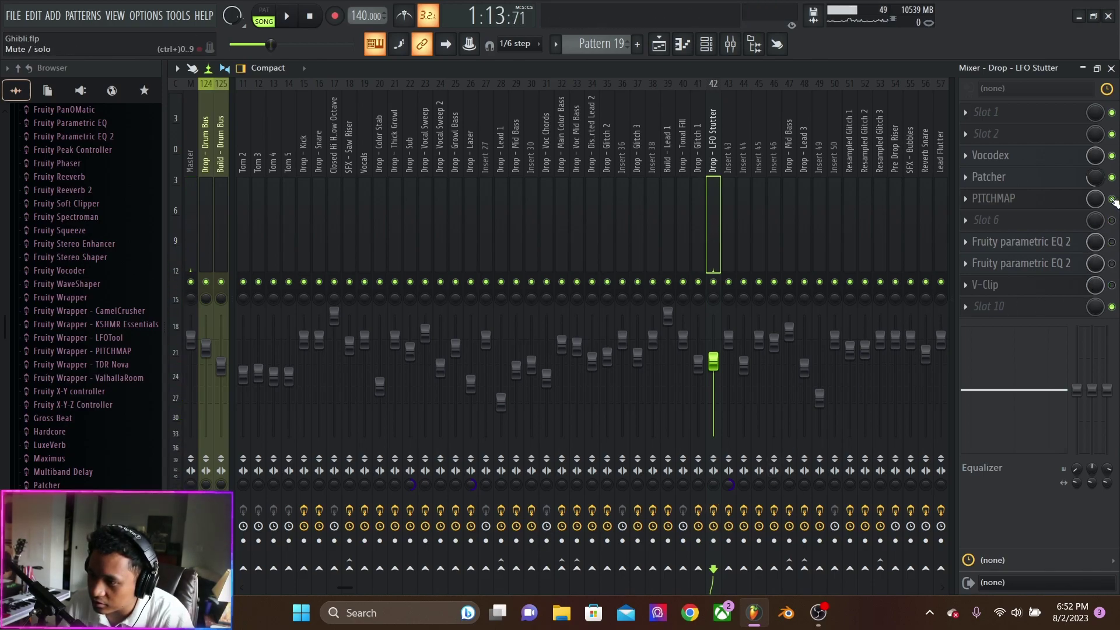
Bypass the effects from Vocodex to V-Clip, play the stutter dry, and re-enable Vocodex to hear its effect.
{"action": "left_click", "coordinate": [1112, 156]}
{"action": "key", "text": "space"}
{"action": "key", "text": "space"}
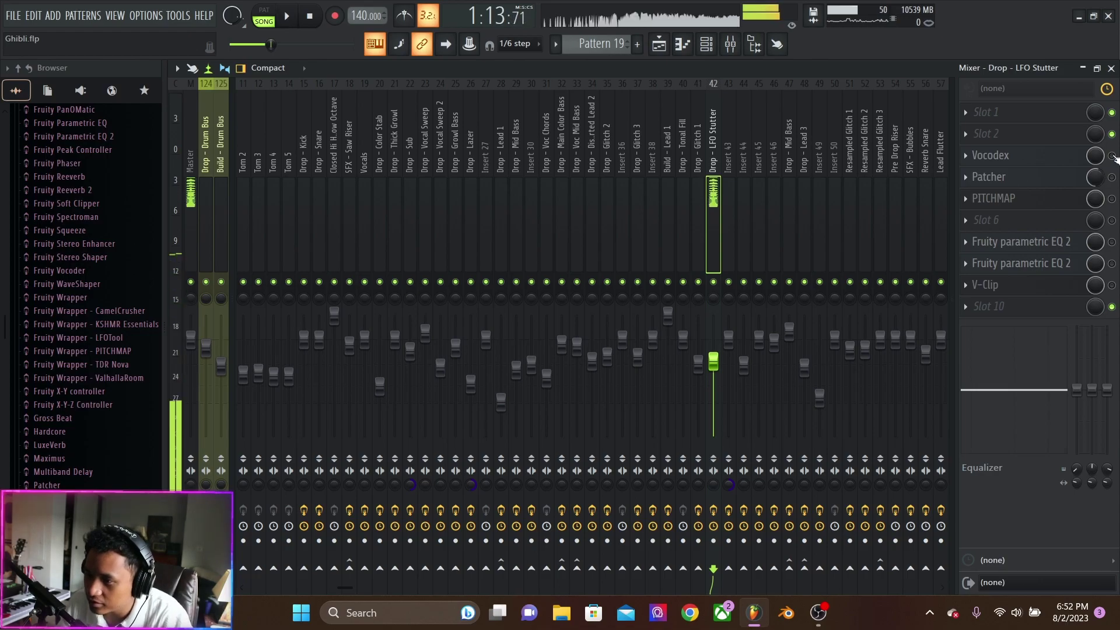
{"action": "left_click", "coordinate": [1112, 156]}
{"action": "key", "text": "space"}
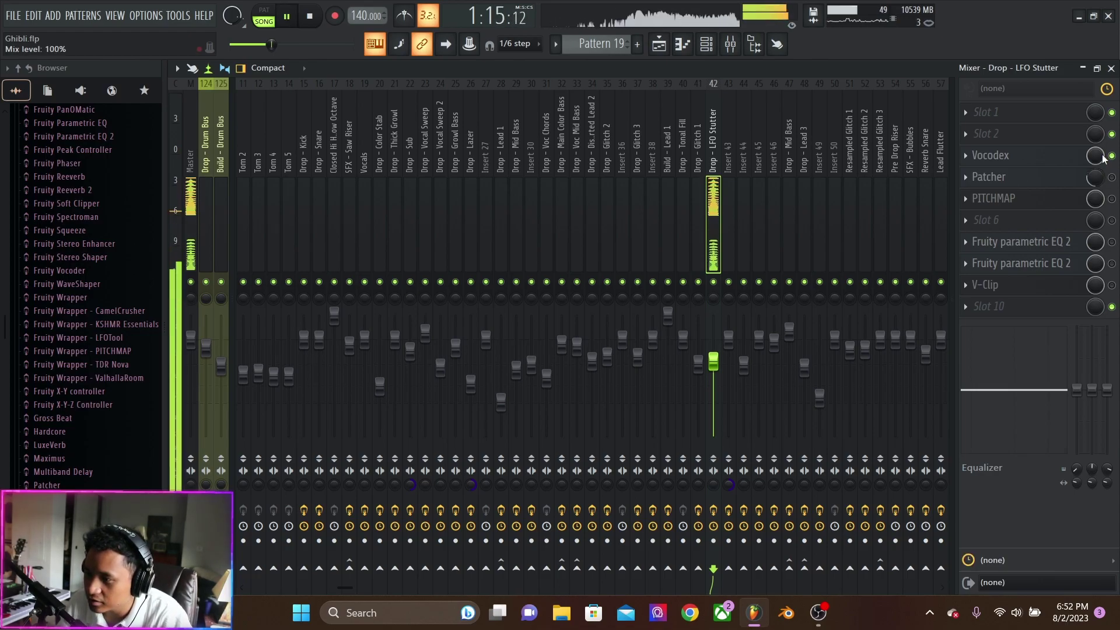
{"action": "key", "text": "space"}
Re-enable Patcher and PITCHMAP one at a time on the LFO Stutter track, playing the stutter after each.
{"action": "left_click", "coordinate": [1031, 178]}
{"action": "left_click", "coordinate": [1030, 178]}
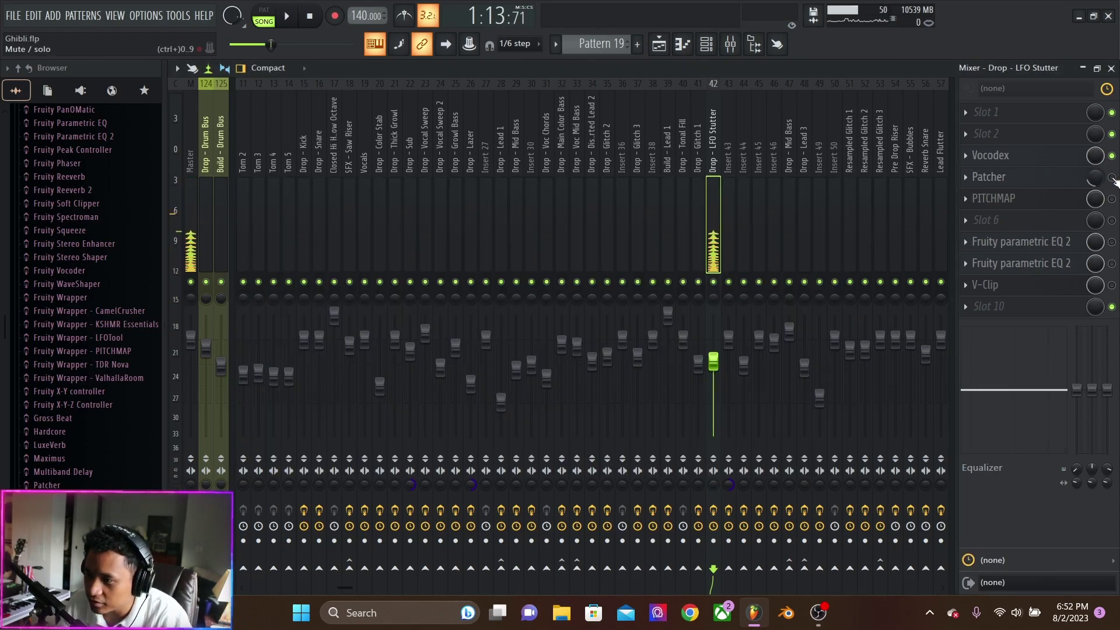
{"action": "key", "text": "space"}
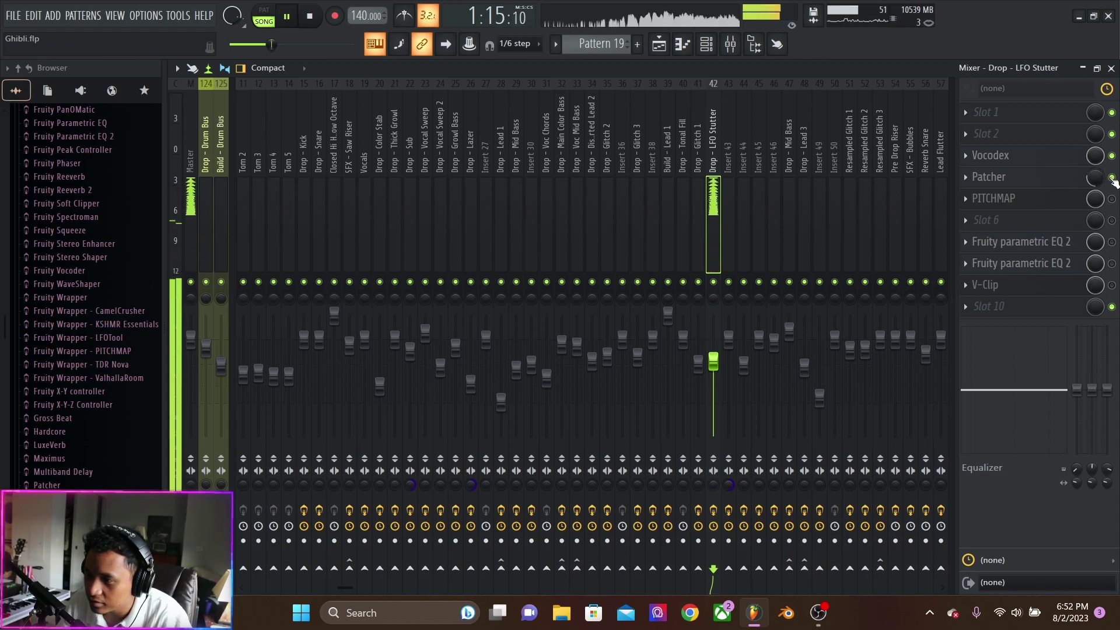
{"action": "key", "text": "space"}
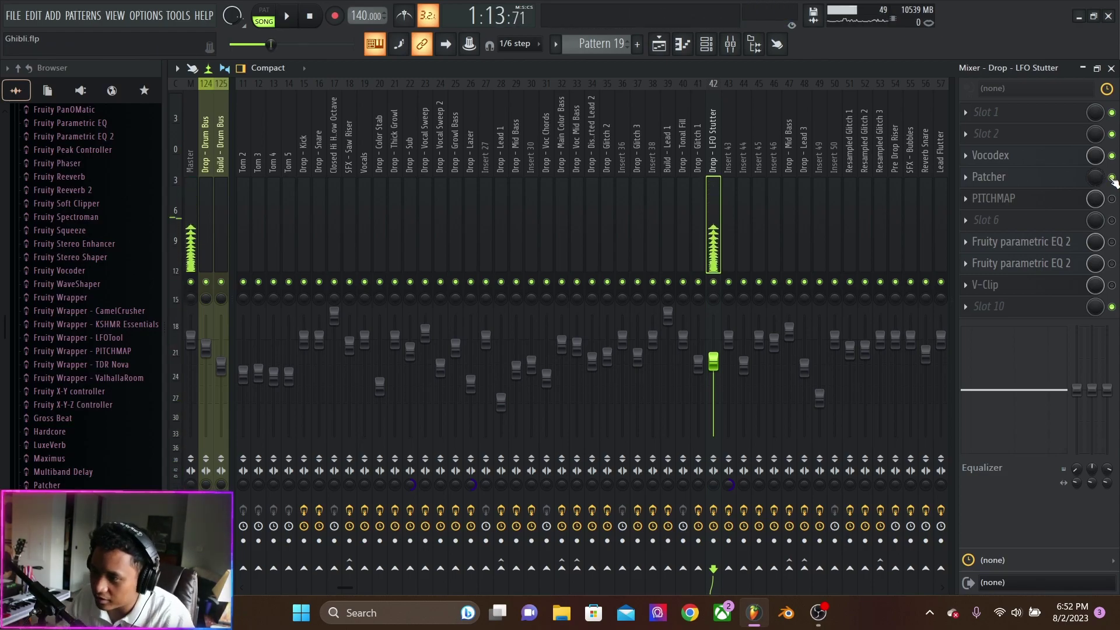
{"action": "key", "text": "space"}
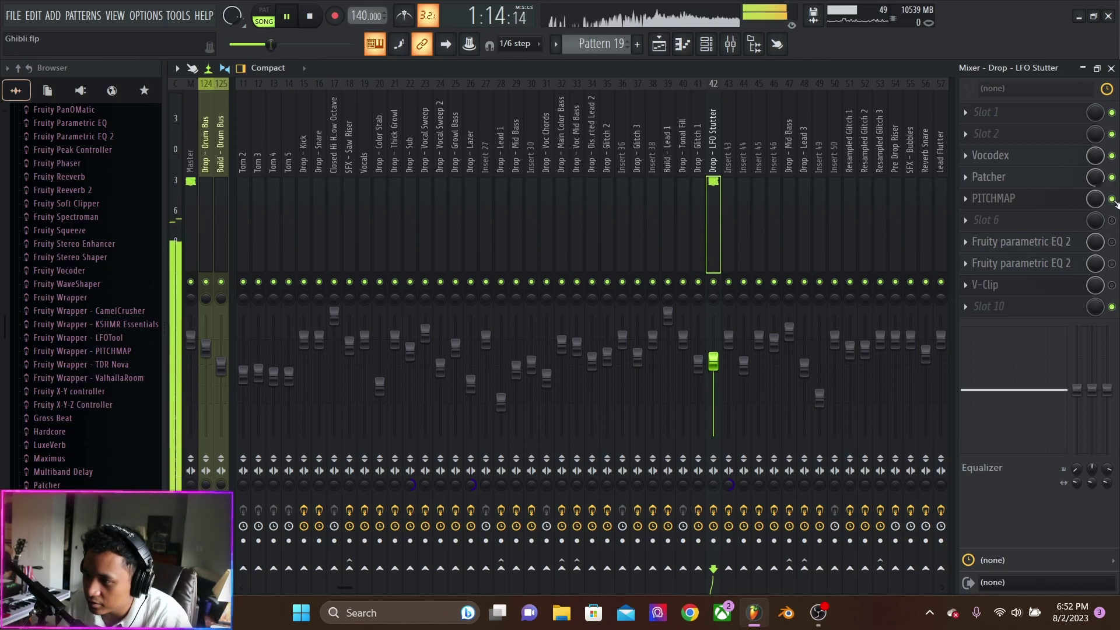
{"action": "key", "text": "space"}
Enable both Fruity parametric EQ 2 effects and review each EQ curve while playing the stutter.
{"action": "left_click", "coordinate": [1112, 242]}
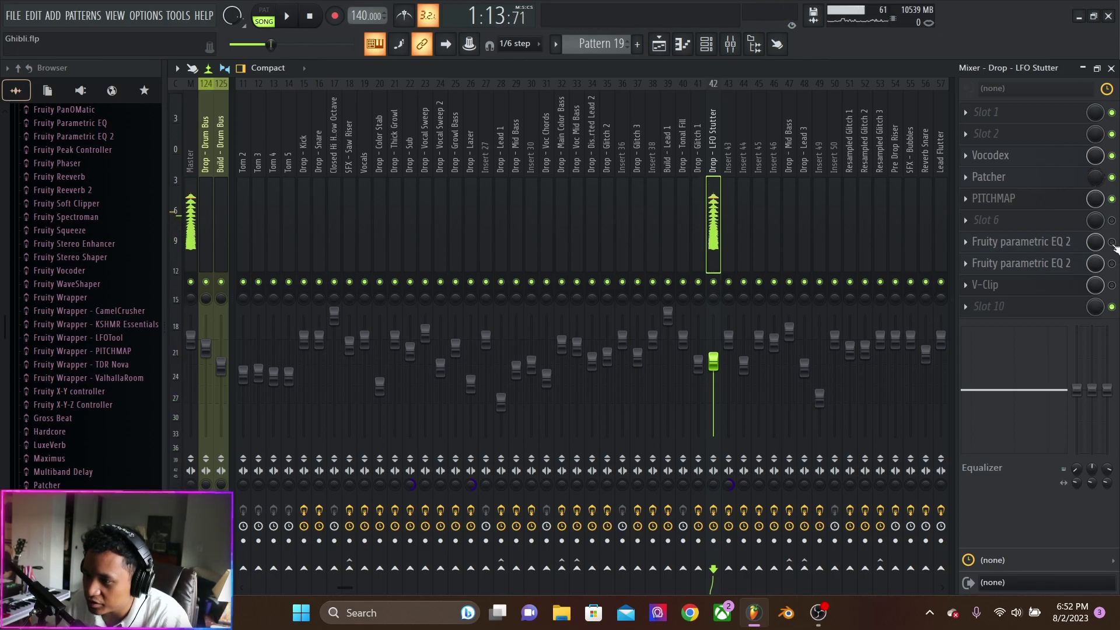
{"action": "key", "text": "space"}
{"action": "left_click", "coordinate": [1112, 263]}
{"action": "left_click", "coordinate": [1026, 263]}
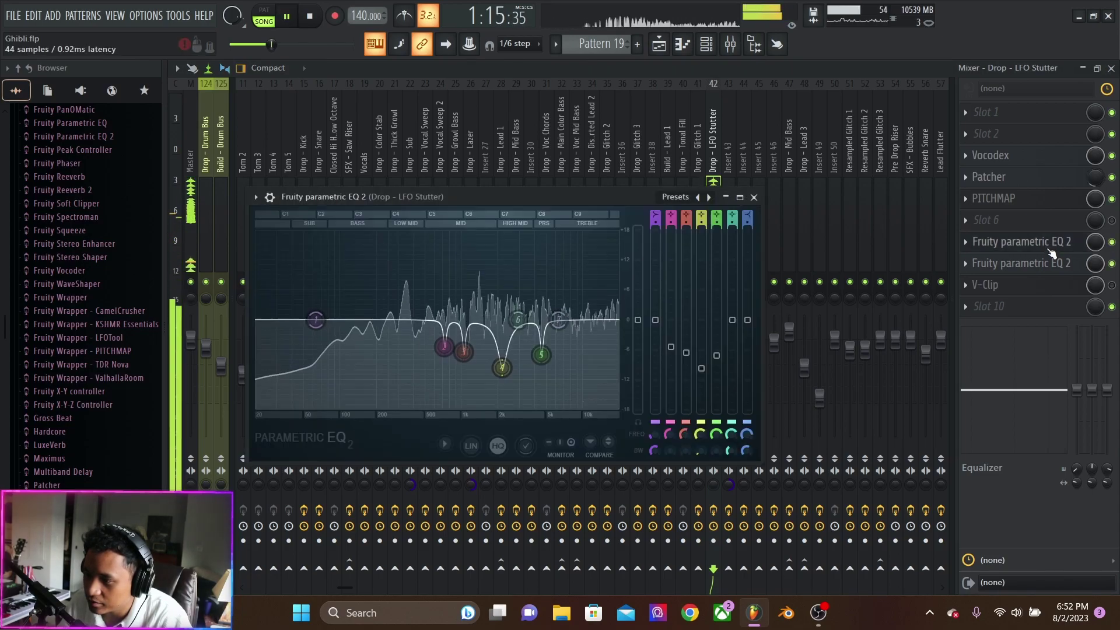
{"action": "key", "text": "space"}
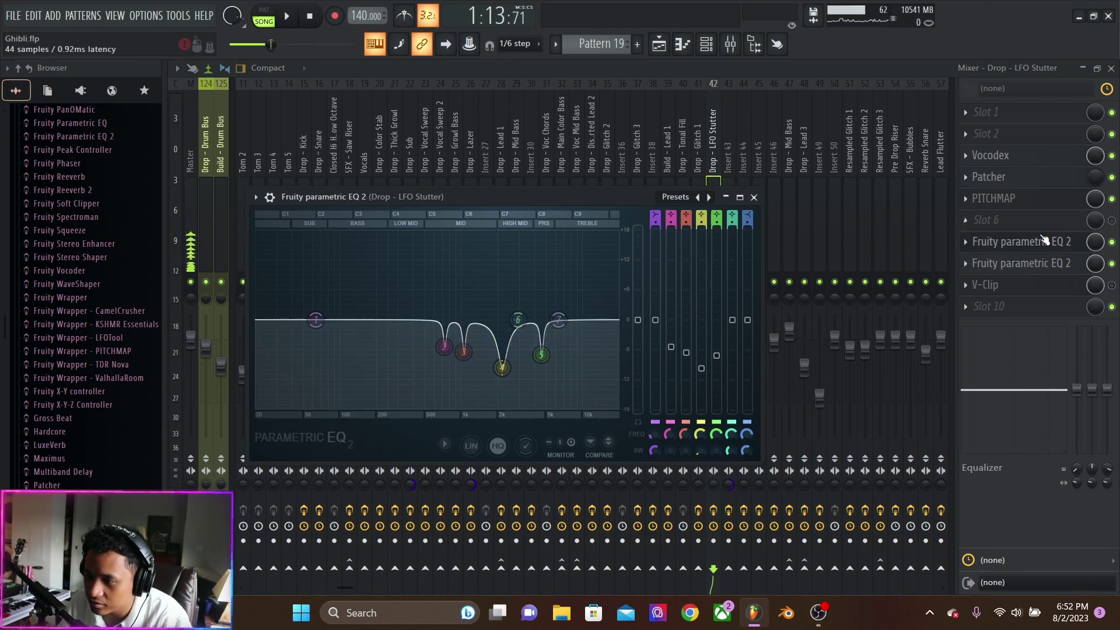
{"action": "left_click", "coordinate": [1034, 266]}
{"action": "left_click", "coordinate": [1035, 268]}
{"action": "key", "text": "space"}
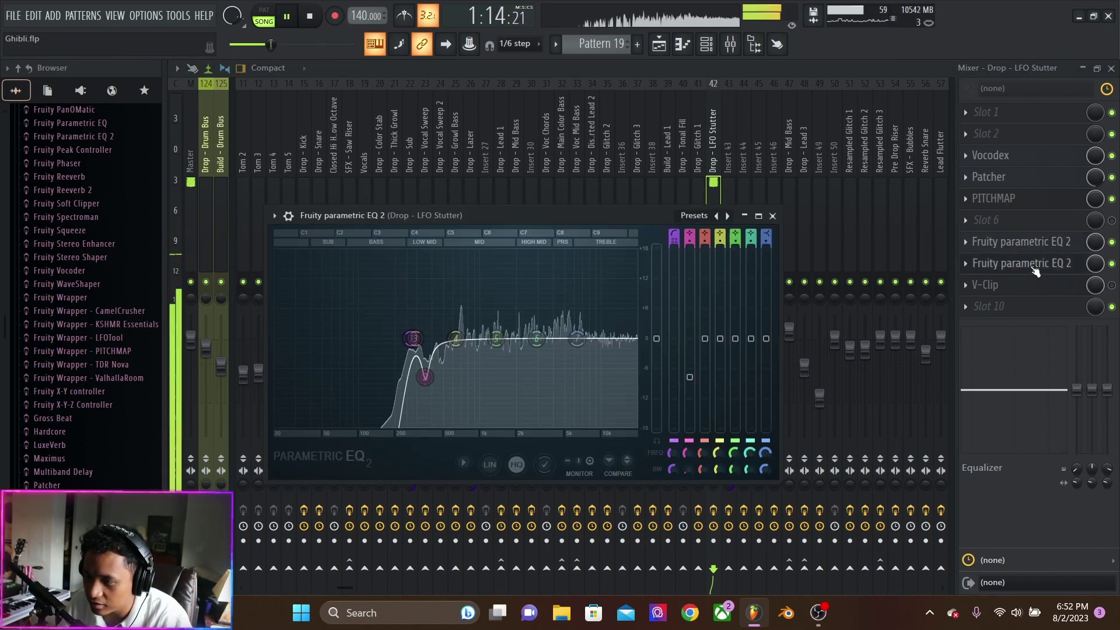
Enable V-Clip on the LFO Stutter track, play the stutter and open V-Clip to review its clipping settings.
{"action": "left_click", "coordinate": [1112, 285]}
{"action": "key", "text": "space"}
{"action": "key", "text": "space"}
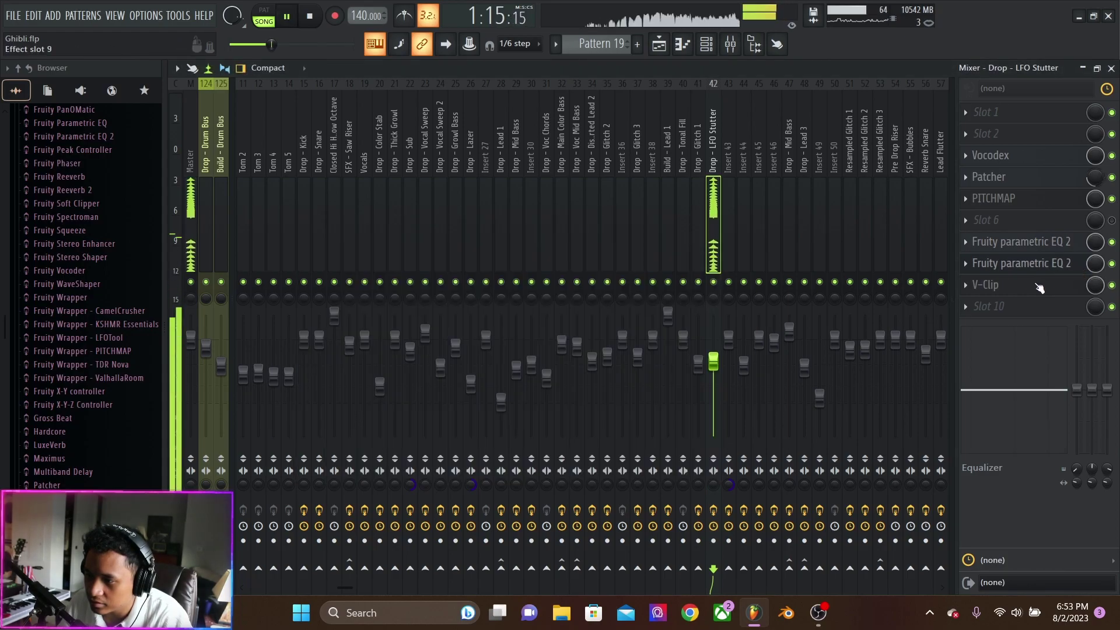
{"action": "left_click", "coordinate": [1039, 285]}
{"action": "key", "text": "space"}
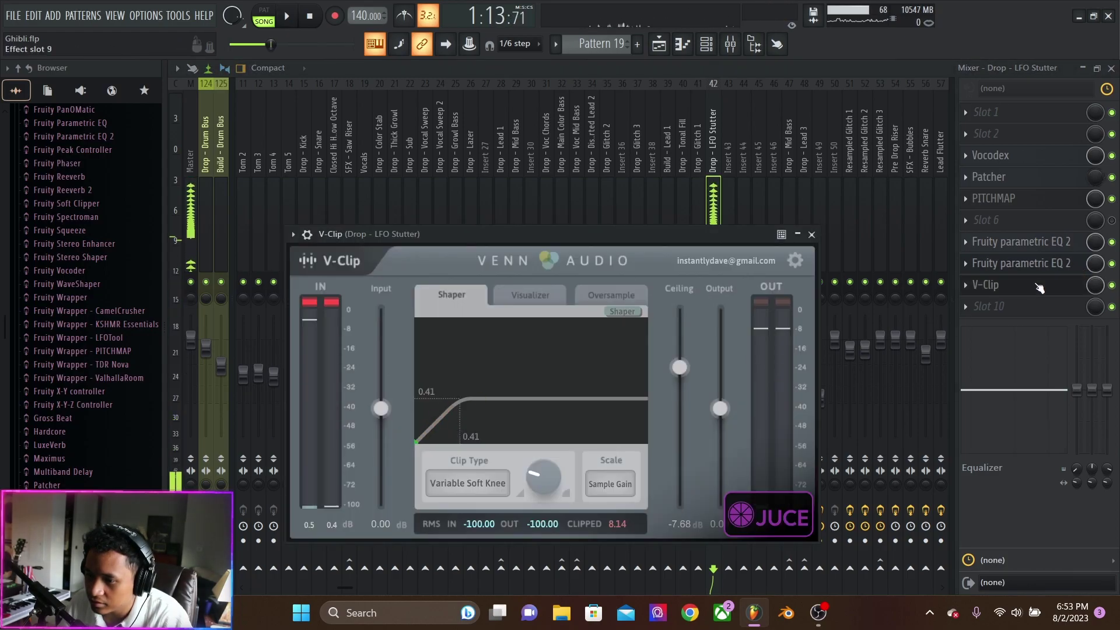
Close V-Clip, recheck the second Fruity parametric EQ 2, disable it and play the stutter without it.
{"action": "left_click", "coordinate": [1041, 285]}
{"action": "left_click", "coordinate": [1059, 267]}
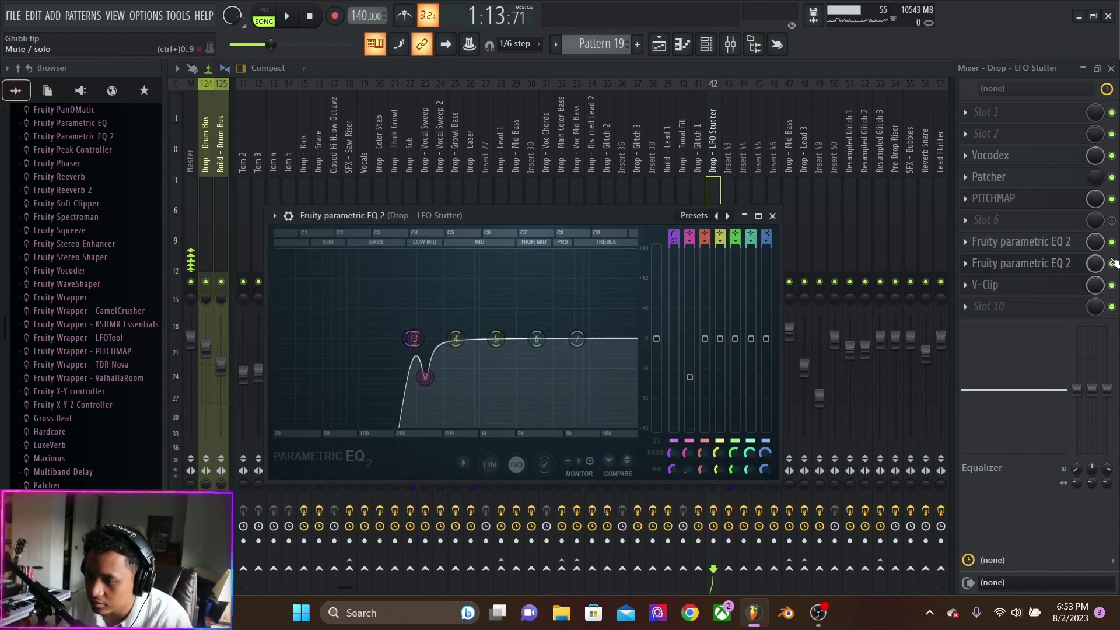
{"action": "left_click", "coordinate": [1060, 266]}
{"action": "key", "text": "space"}
{"action": "key", "text": "space"}
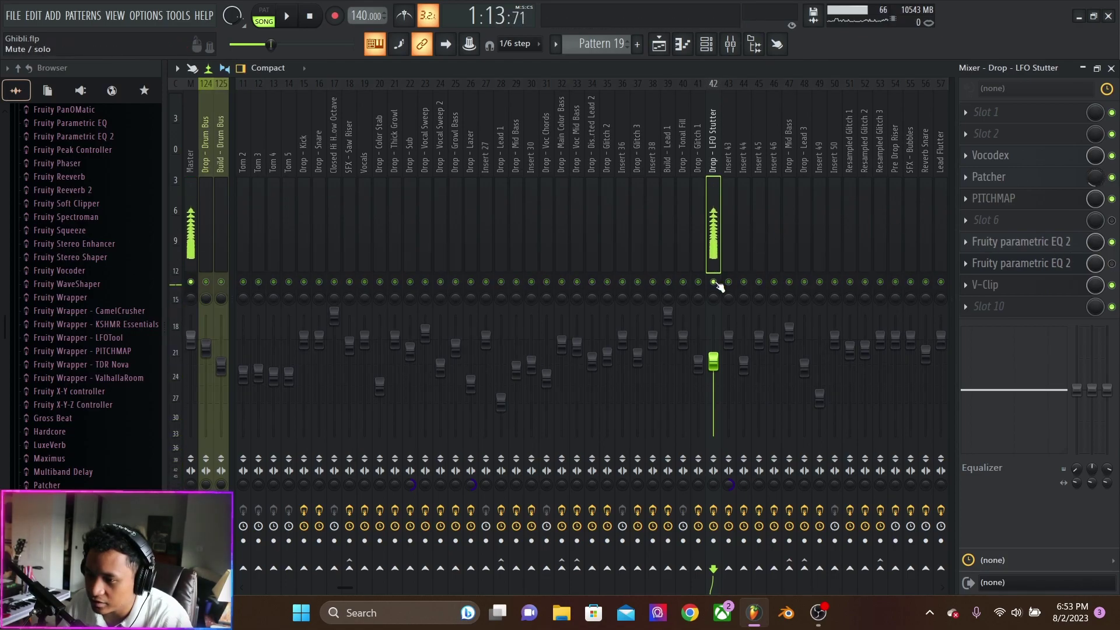
Check the Serum #18 note in the piano roll, stop playback and return to the playlist.
{"action": "key", "text": "space"}
{"action": "left_click", "coordinate": [679, 47]}
Unsolo Tracks 46 to 48 so all tracks sound, and play the full drop from bar 44.
{"action": "key", "text": "space"}
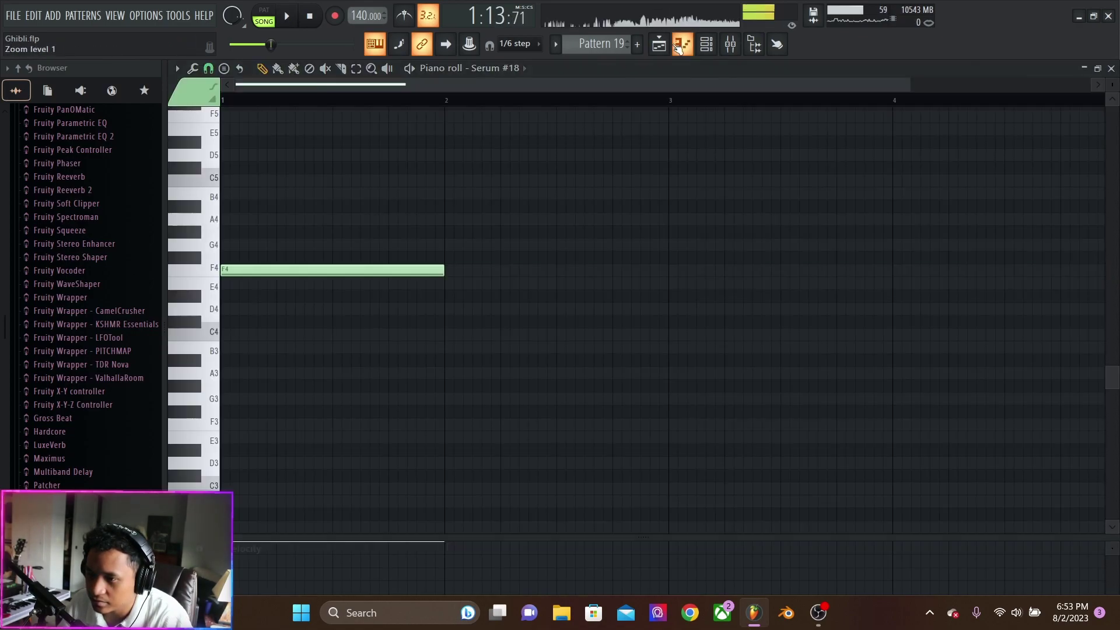
{"action": "left_click", "coordinate": [658, 45]}
{"action": "right_click", "coordinate": [352, 311]}
{"action": "key", "text": "space"}
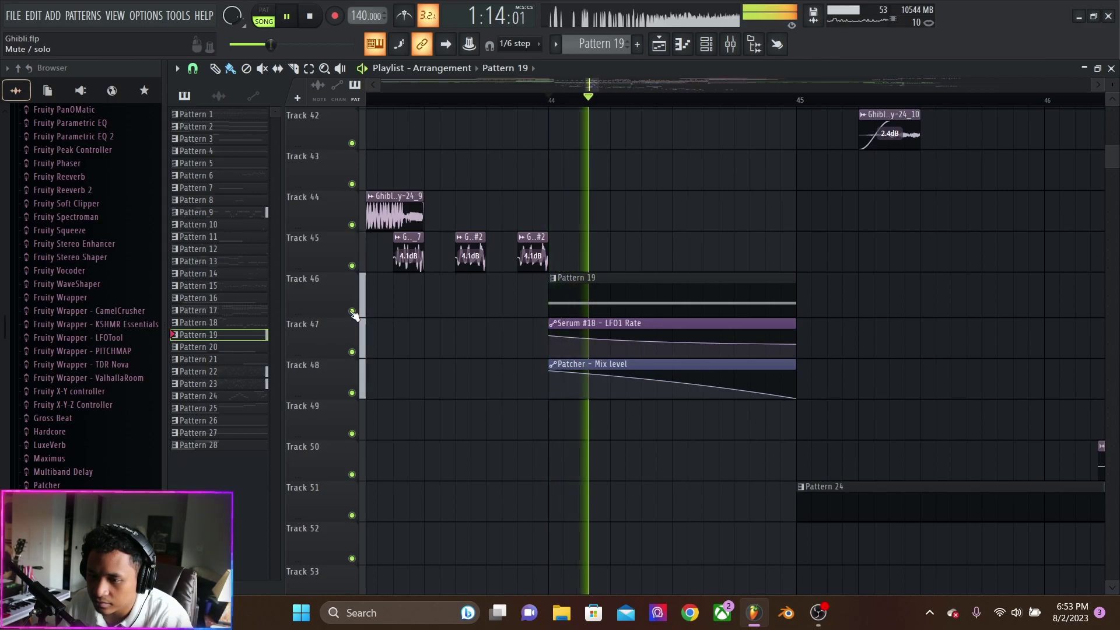
{"action": "key", "text": "space"}
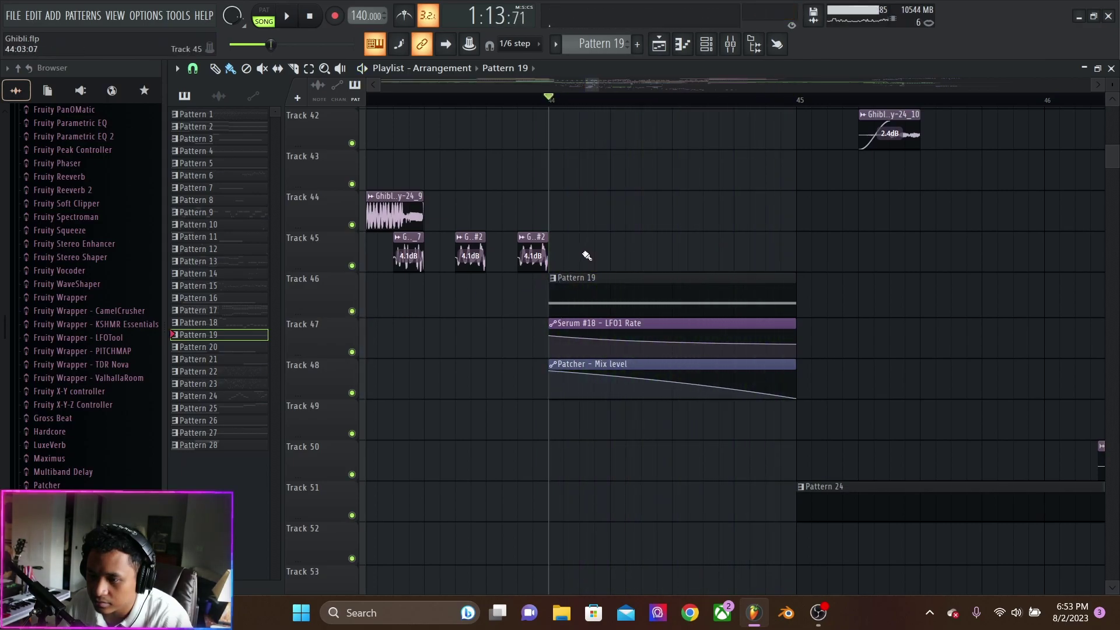
{"action": "key", "text": "space"}
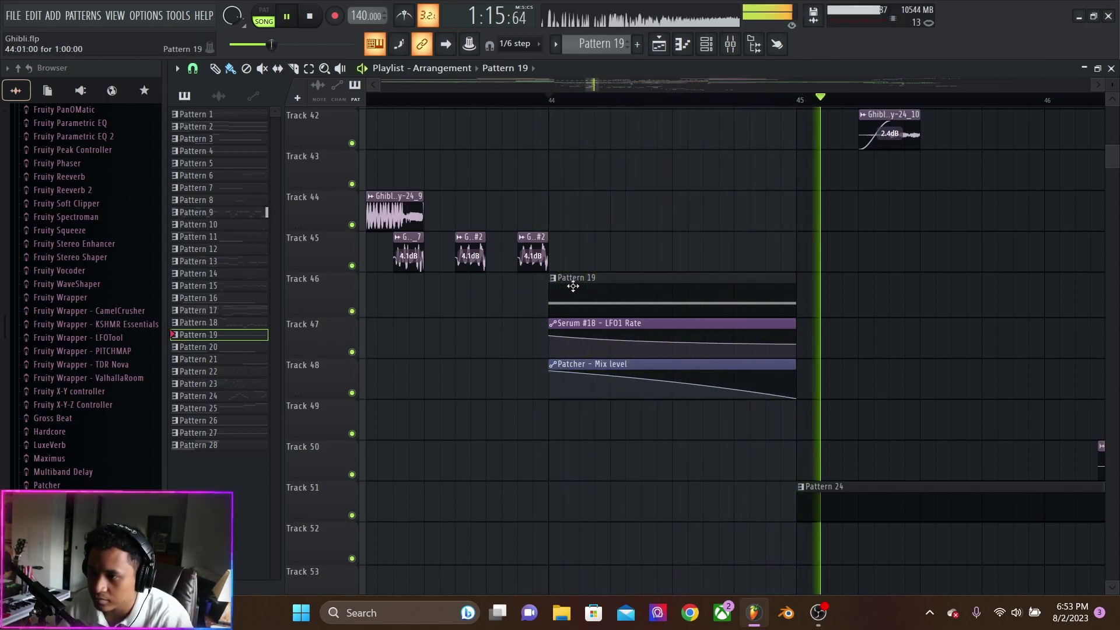
{"action": "scroll", "coordinate": [644, 273], "scroll_direction": "down", "scroll_amount": 3}
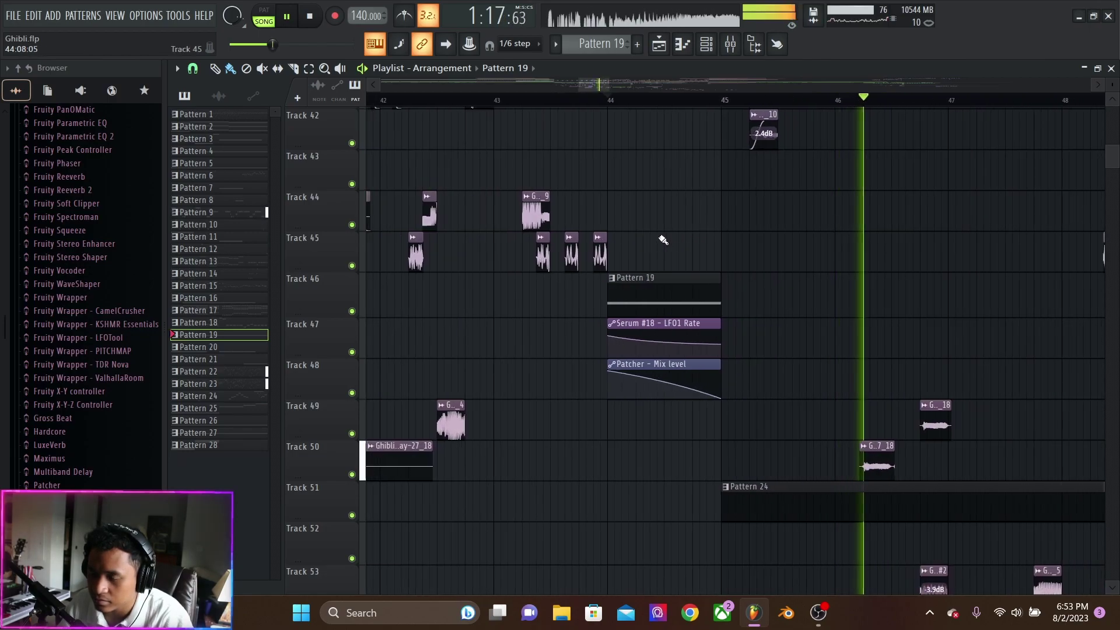
{"action": "key", "text": "space"}
Locate the short clip and its stacked automation clips just before bar 53 in the playlist.
{"action": "scroll", "coordinate": [750, 277], "scroll_direction": "up", "scroll_amount": 4}
{"action": "scroll", "coordinate": [751, 277], "scroll_direction": "up", "scroll_amount": 2}
{"action": "scroll", "coordinate": [774, 282], "scroll_direction": "down", "scroll_amount": 4}
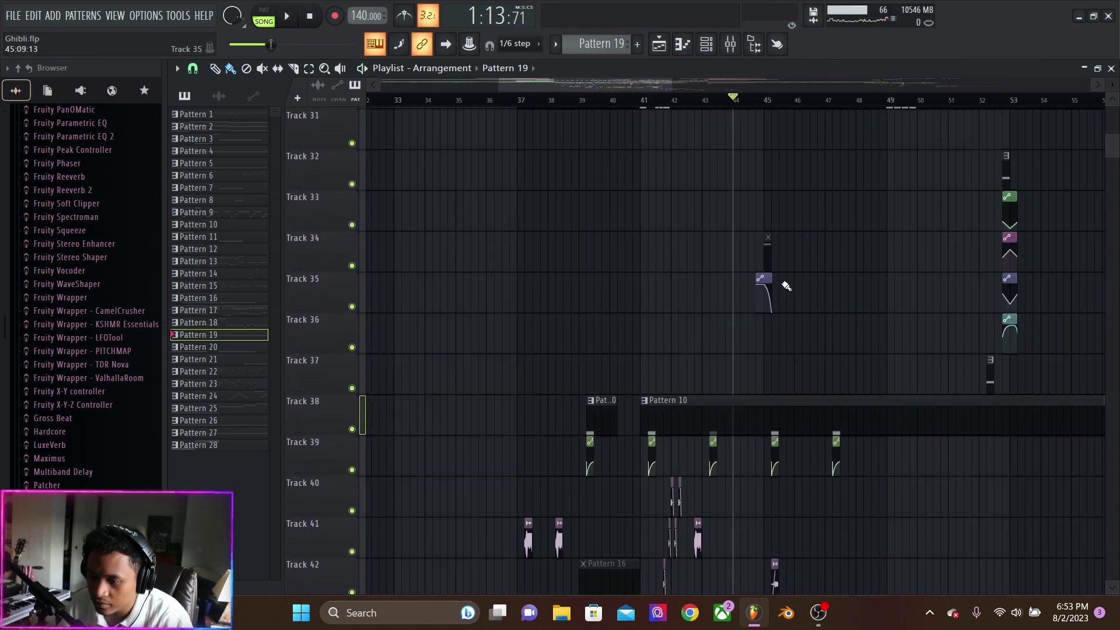
{"action": "scroll", "coordinate": [785, 287], "scroll_direction": "down", "scroll_amount": 1}
{"action": "scroll", "coordinate": [787, 304], "scroll_direction": "up", "scroll_amount": 3}
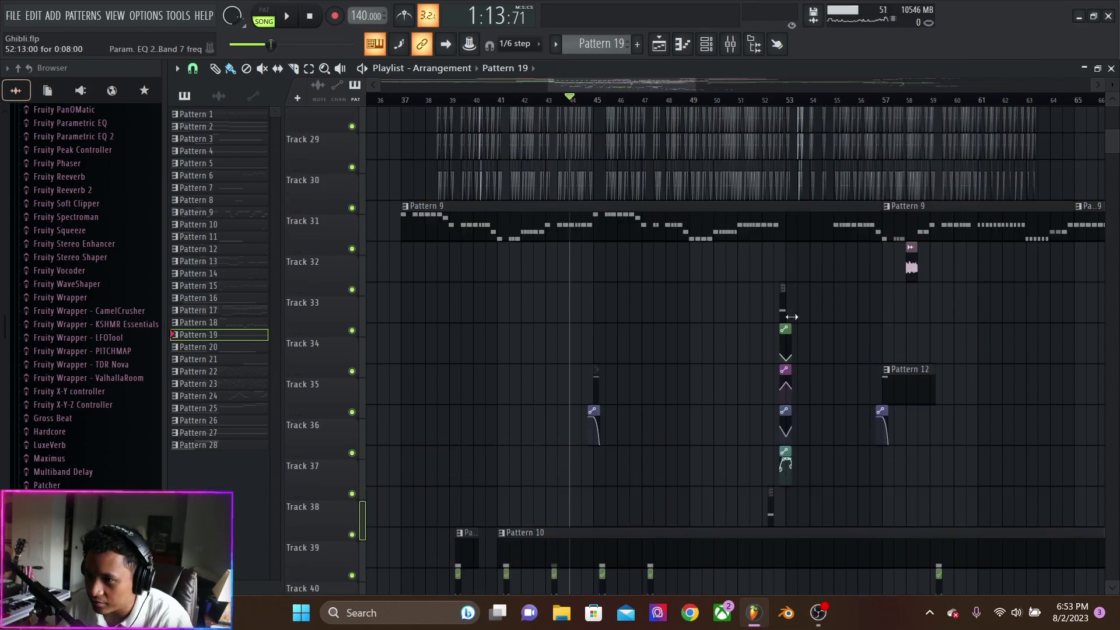
Find the short Pattern 28 clip on Track 37 just after bar 52 and check its notes in the channel rack.
{"action": "scroll", "coordinate": [791, 318], "scroll_direction": "up", "scroll_amount": 5}
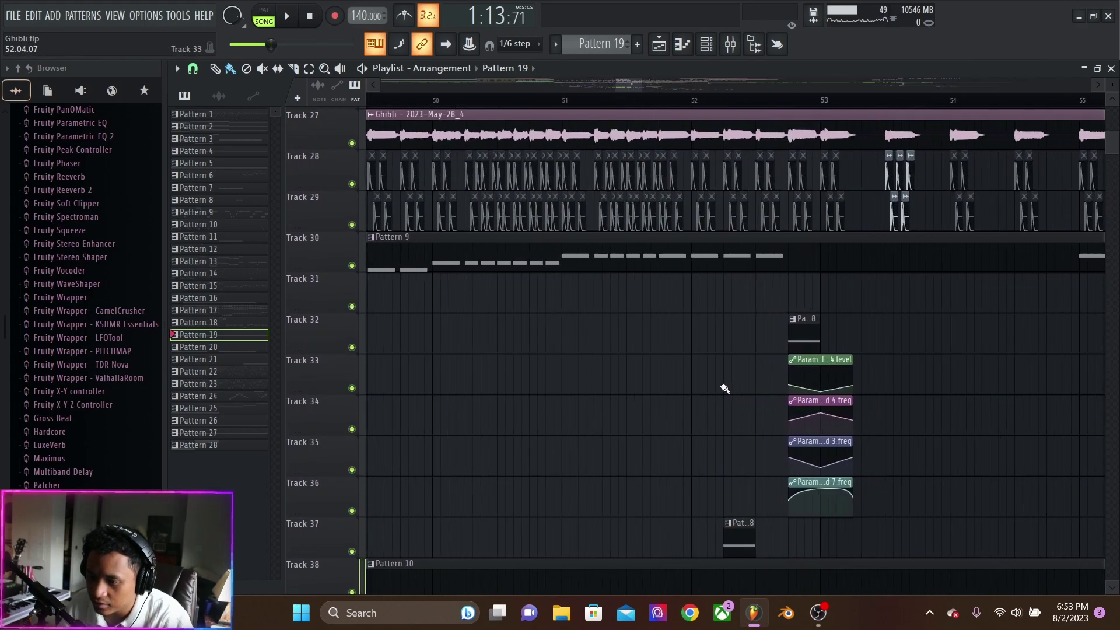
{"action": "scroll", "coordinate": [725, 388], "scroll_direction": "down", "scroll_amount": 3}
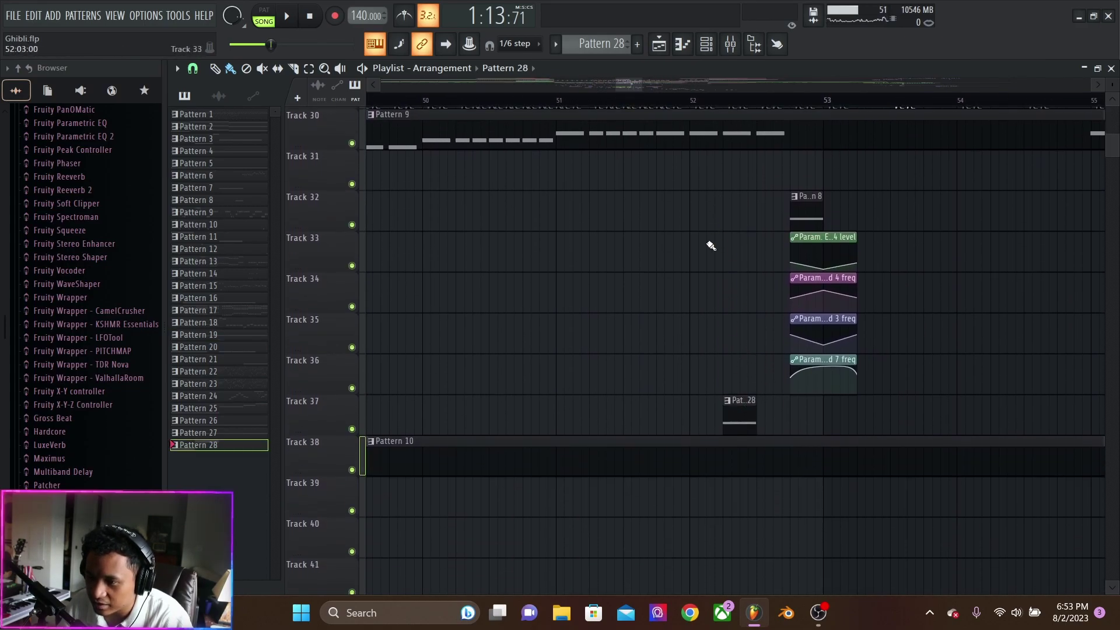
{"action": "scroll", "coordinate": [750, 199], "scroll_direction": "up", "scroll_amount": 1}
{"action": "left_click", "coordinate": [706, 45]}
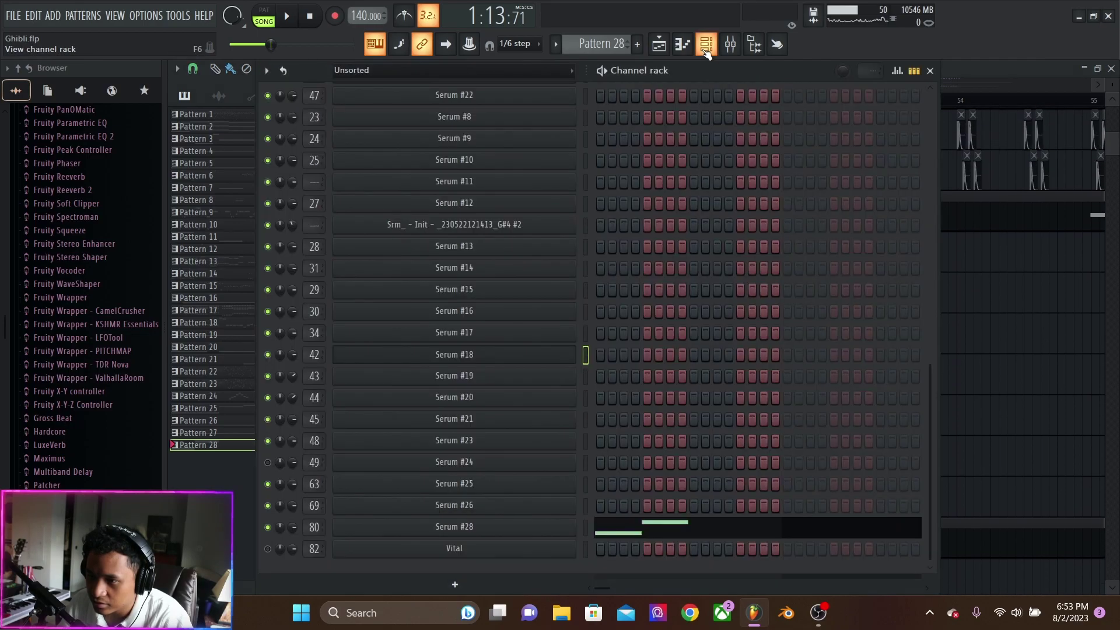
{"action": "left_click", "coordinate": [930, 71]}
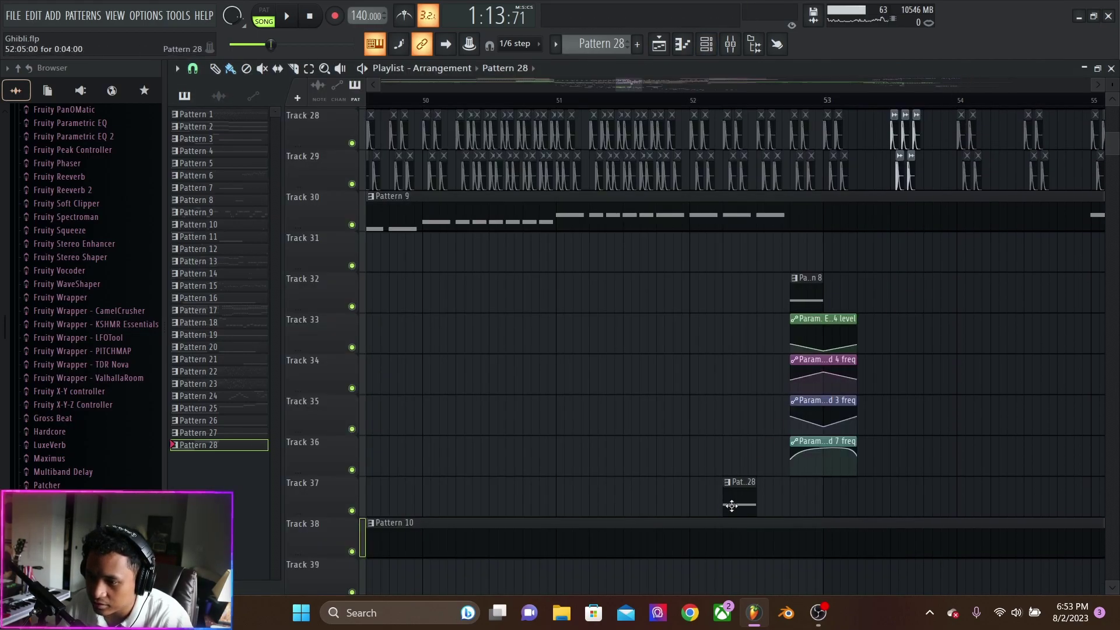
Audition the Serum #28 channel of Pattern 28 with single notes and return to the playlist.
{"action": "key", "text": "F6"}
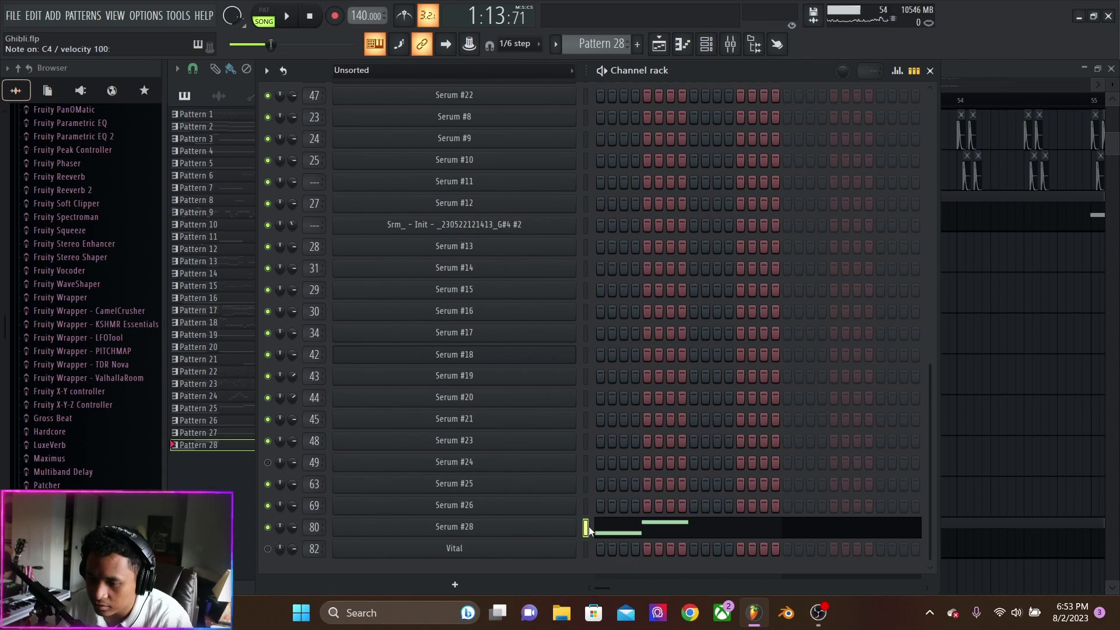
{"action": "key", "text": "q"}
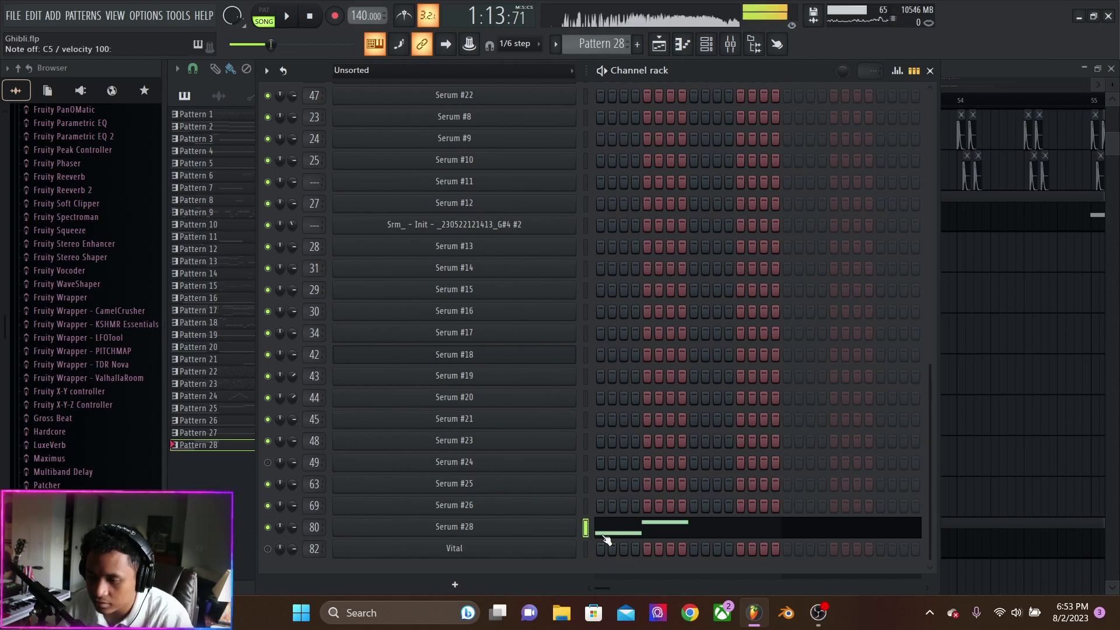
{"action": "left_click", "coordinate": [971, 72]}
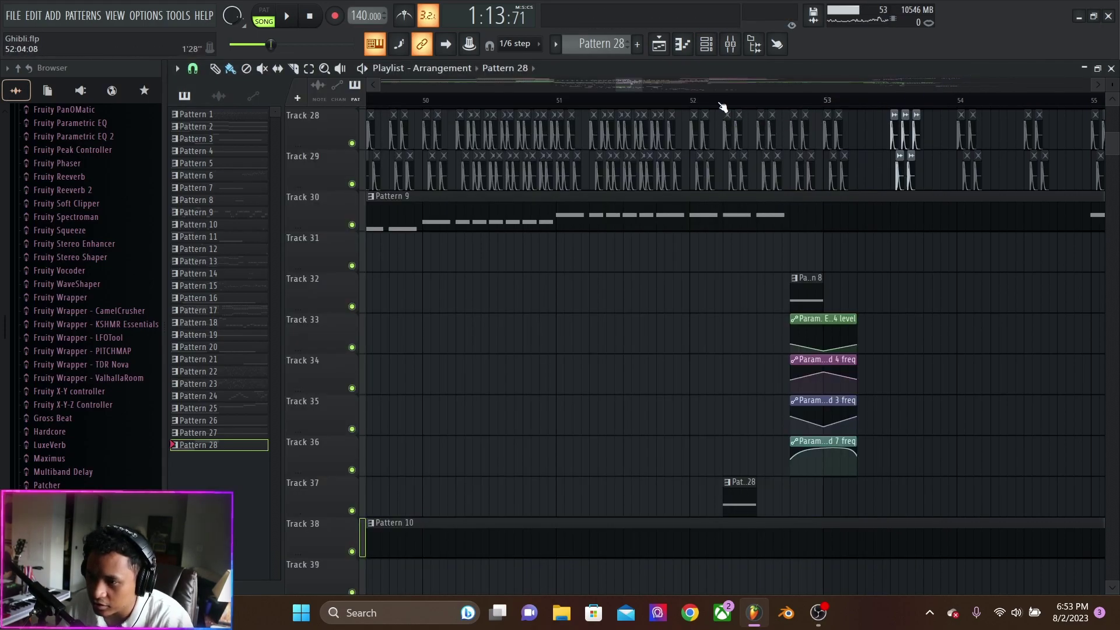
Solo Track 37 and play its Pattern 28 clip from the clip's start just after bar 52.
{"action": "left_click", "coordinate": [723, 100]}
{"action": "right_click", "coordinate": [352, 511]}
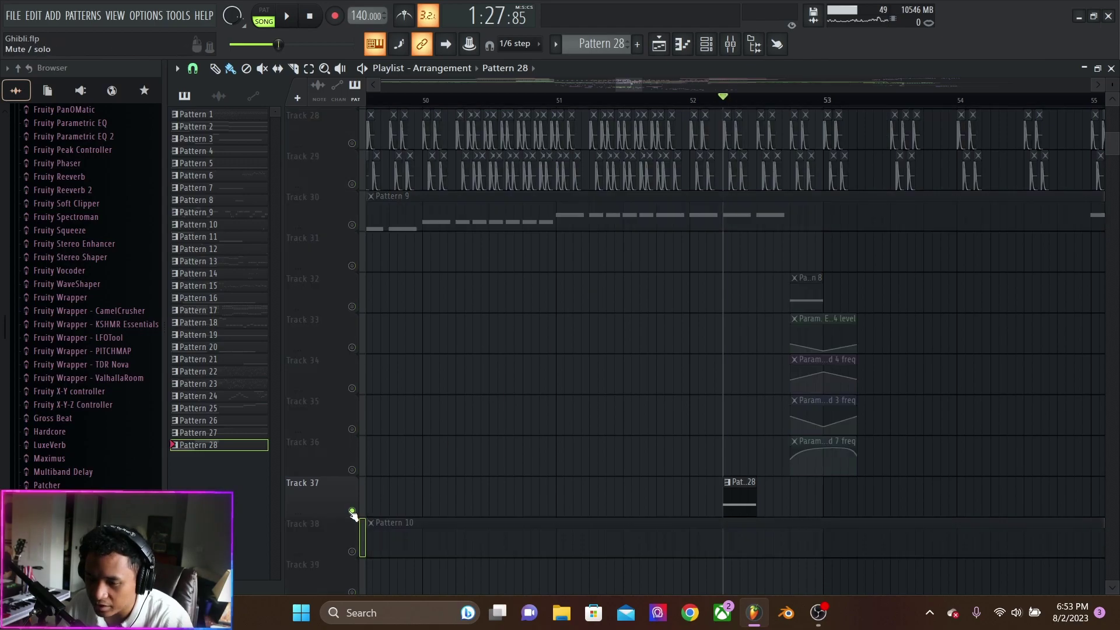
{"action": "key", "text": "space"}
{"action": "key", "text": "space"}
{"action": "key", "text": "space"}
{"action": "key", "text": "space"}
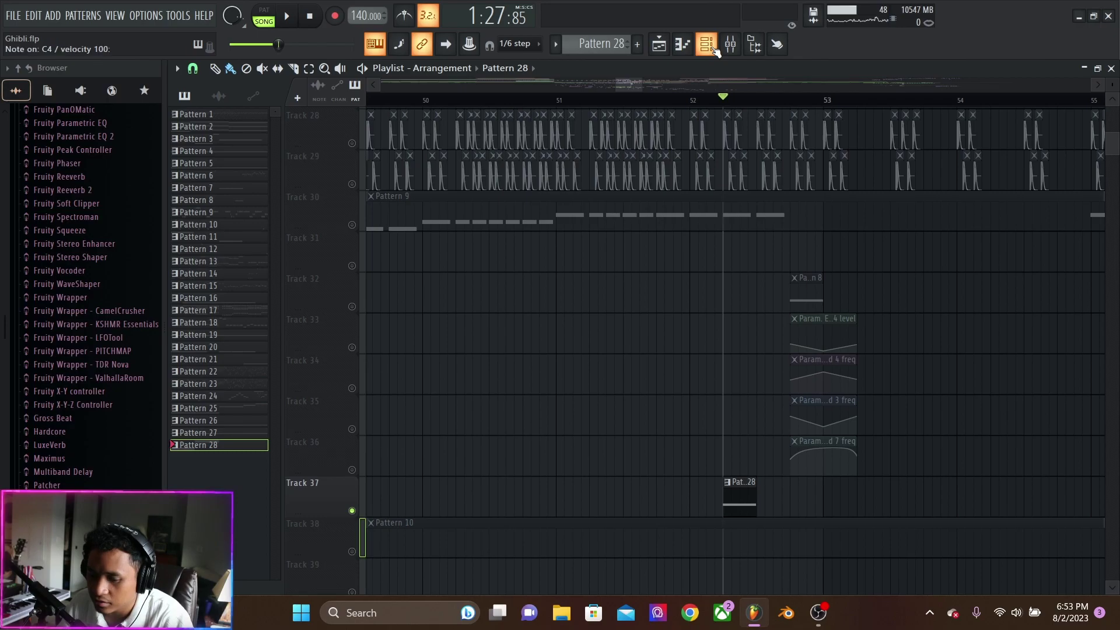
Audition Serum #28, open its patch to review the oscillators, filter and LFO 1, and show its effects.
{"action": "key", "text": "z"}
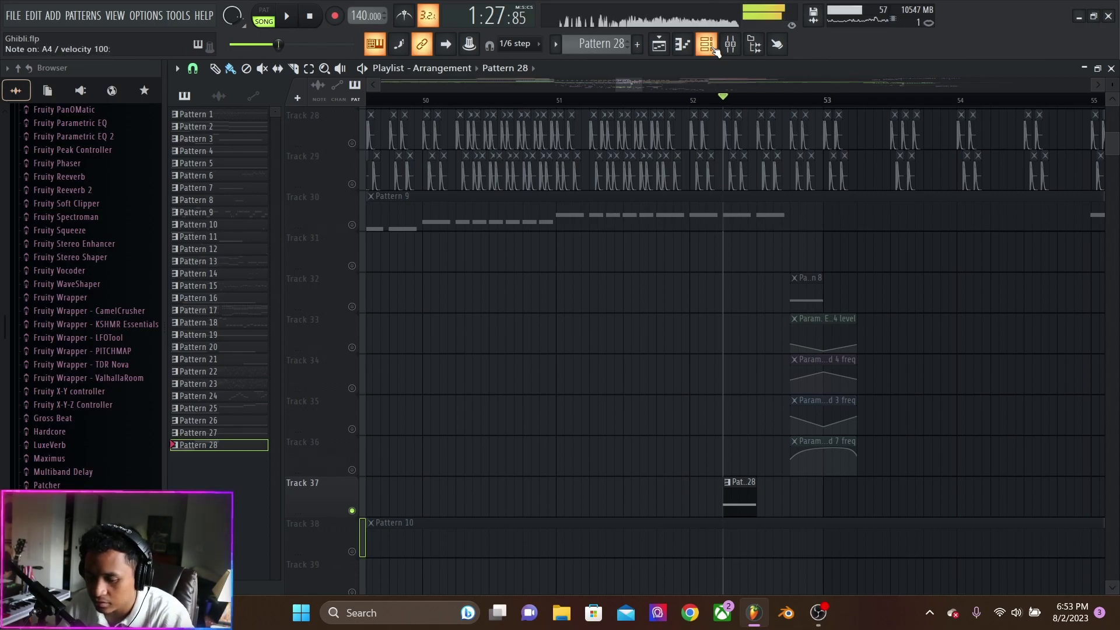
{"action": "left_click", "coordinate": [714, 48]}
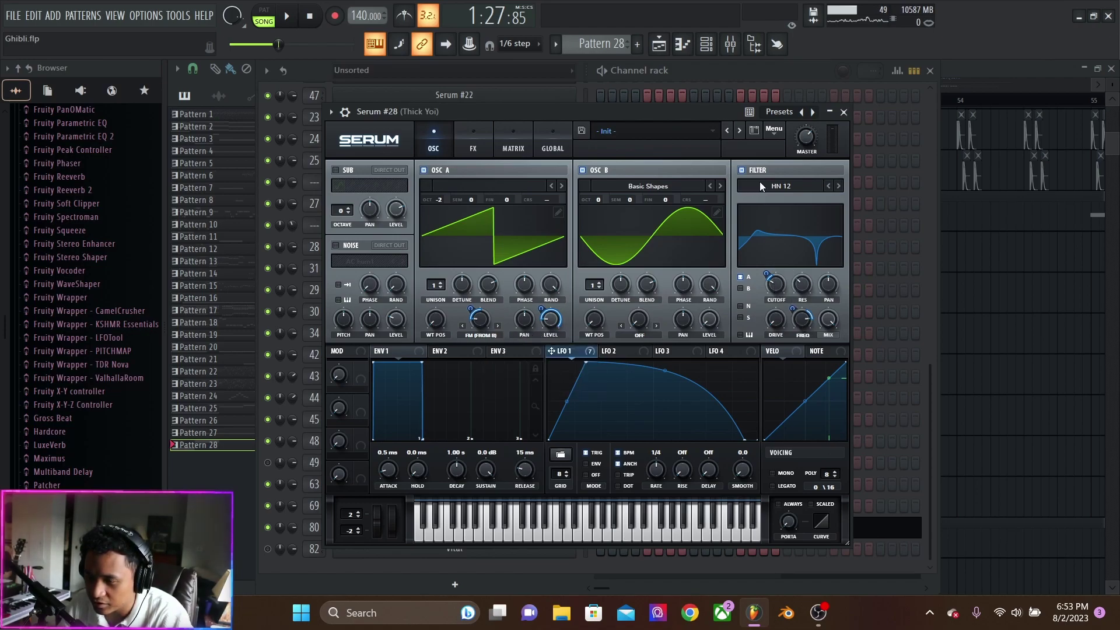
{"action": "left_click", "coordinate": [472, 146]}
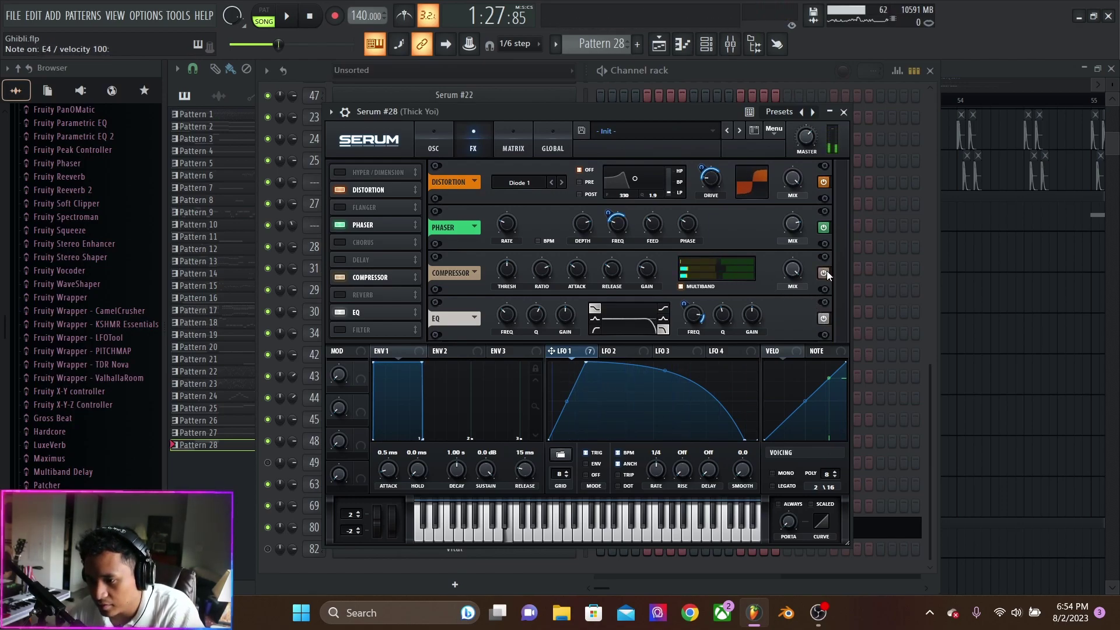
Compare the Serum #28 sound with its distortion, phaser, compressor and EQ bypassed, and re-enable all four effects.
{"action": "left_click", "coordinate": [824, 181]}
{"action": "left_click", "coordinate": [823, 227]}
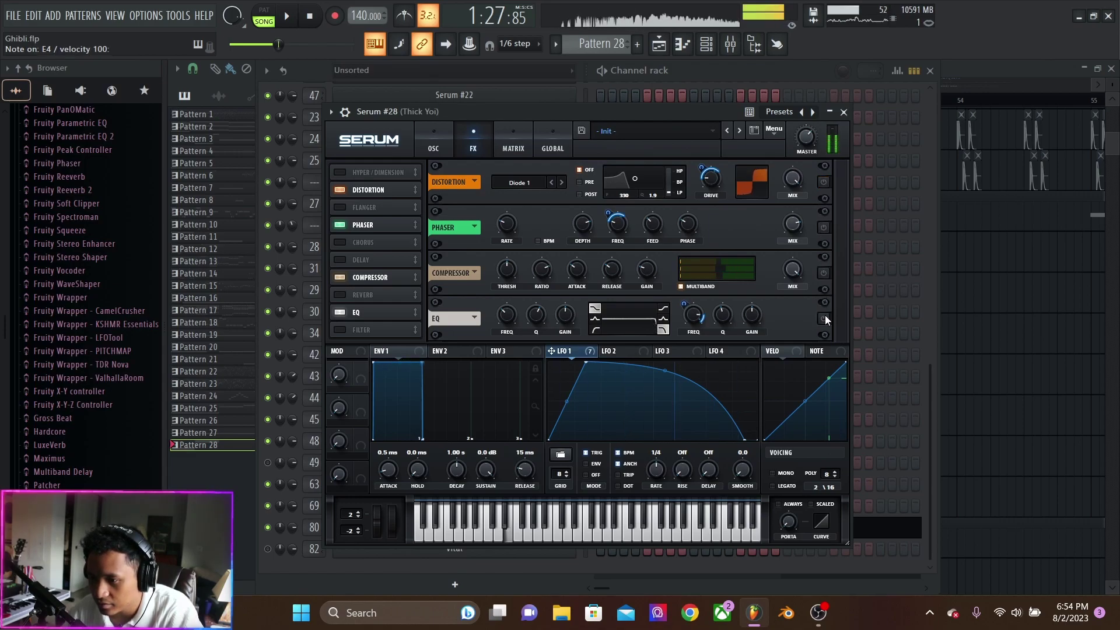
{"action": "left_click", "coordinate": [824, 318]}
{"action": "left_click", "coordinate": [824, 273]}
{"action": "left_click", "coordinate": [823, 227]}
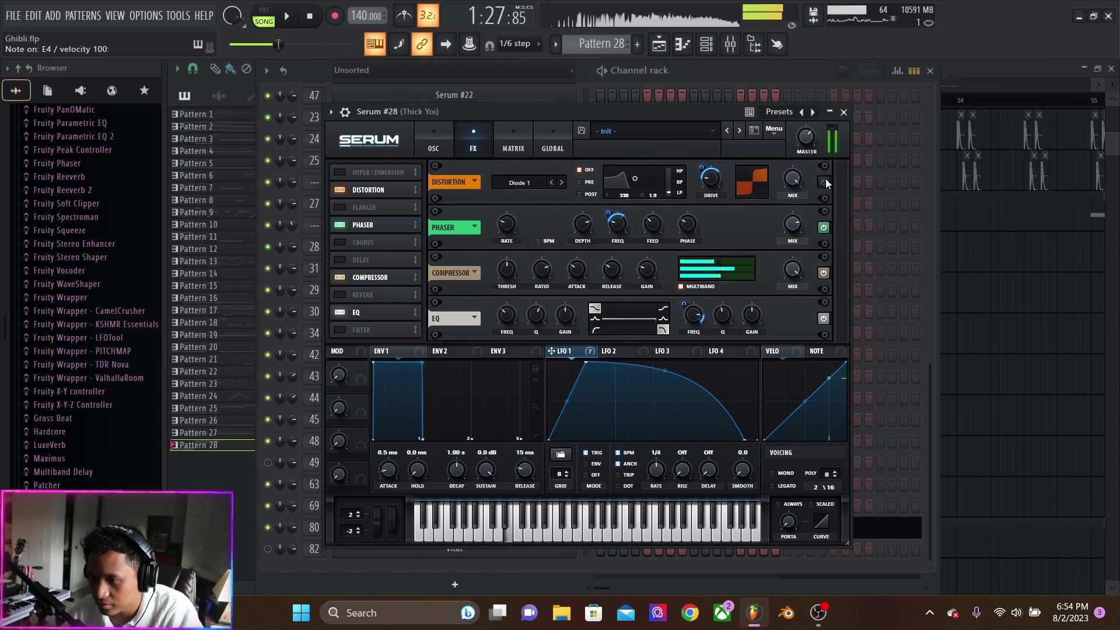
{"action": "left_click", "coordinate": [823, 181]}
Review the Serum #28 oscillator page and the LFO 2 shape, and close the synth.
{"action": "left_click", "coordinate": [441, 142]}
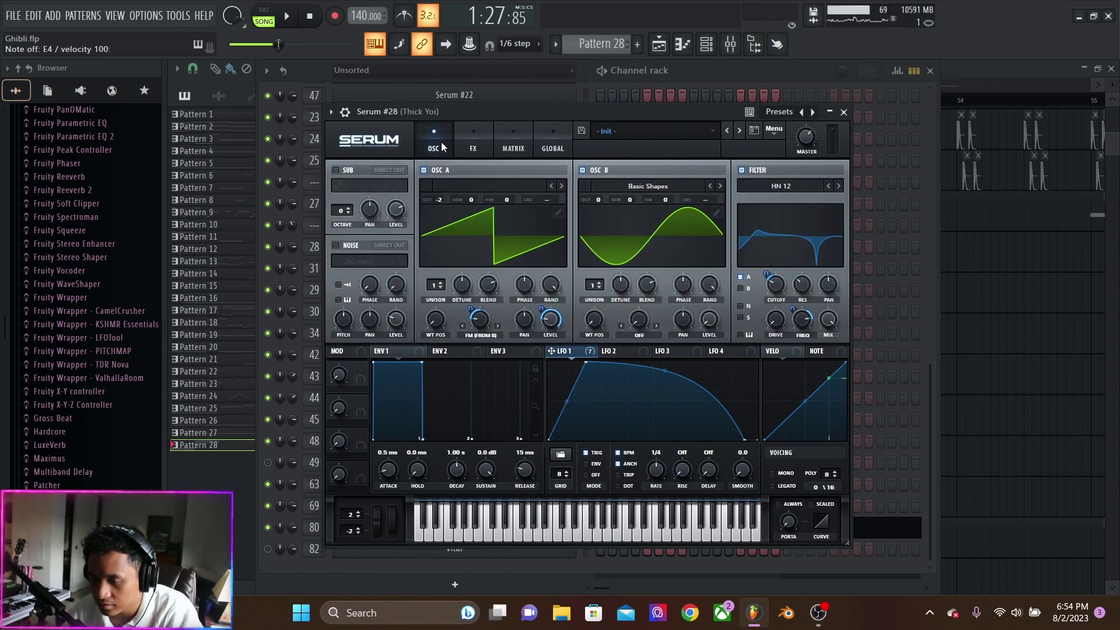
{"action": "left_click", "coordinate": [617, 348]}
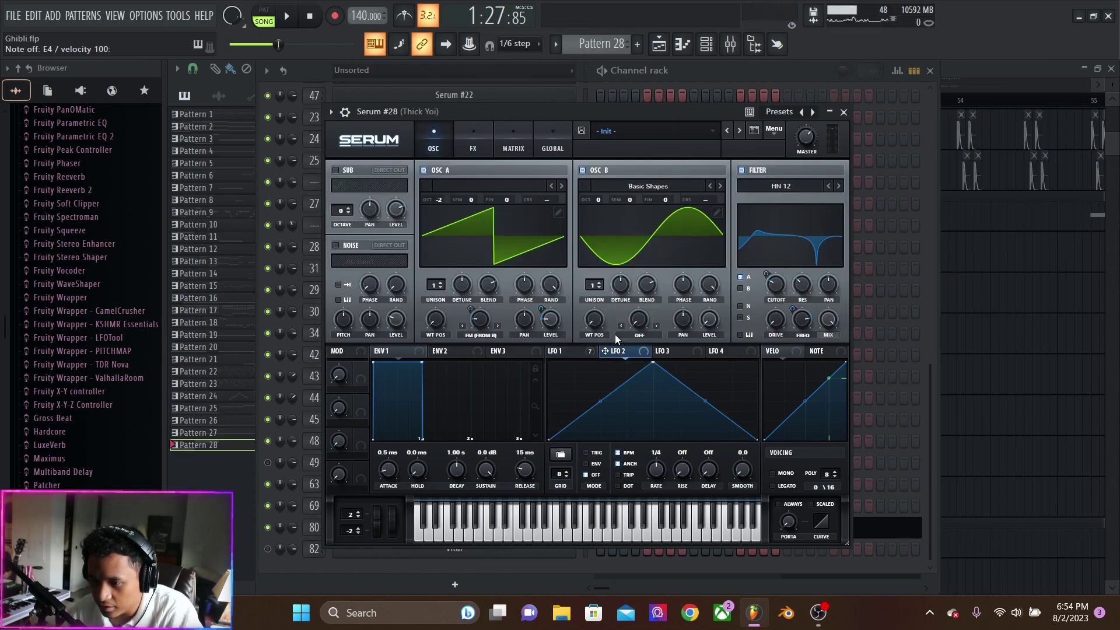
{"action": "left_click", "coordinate": [846, 111]}
Review the first Fruity parametric EQ 2, kHs Formant Filter and OTT on the Thick Yoi mixer track.
{"action": "key", "text": "F9"}
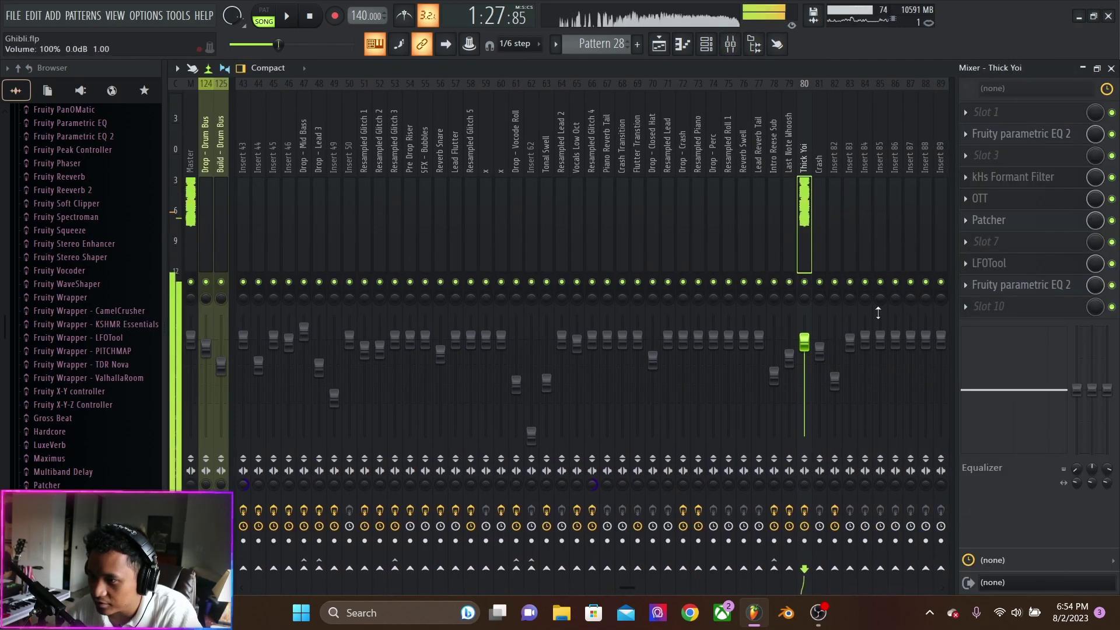
{"action": "scroll", "coordinate": [820, 202], "scroll_direction": "right", "scroll_amount": 2}
{"action": "left_click", "coordinate": [1022, 135]}
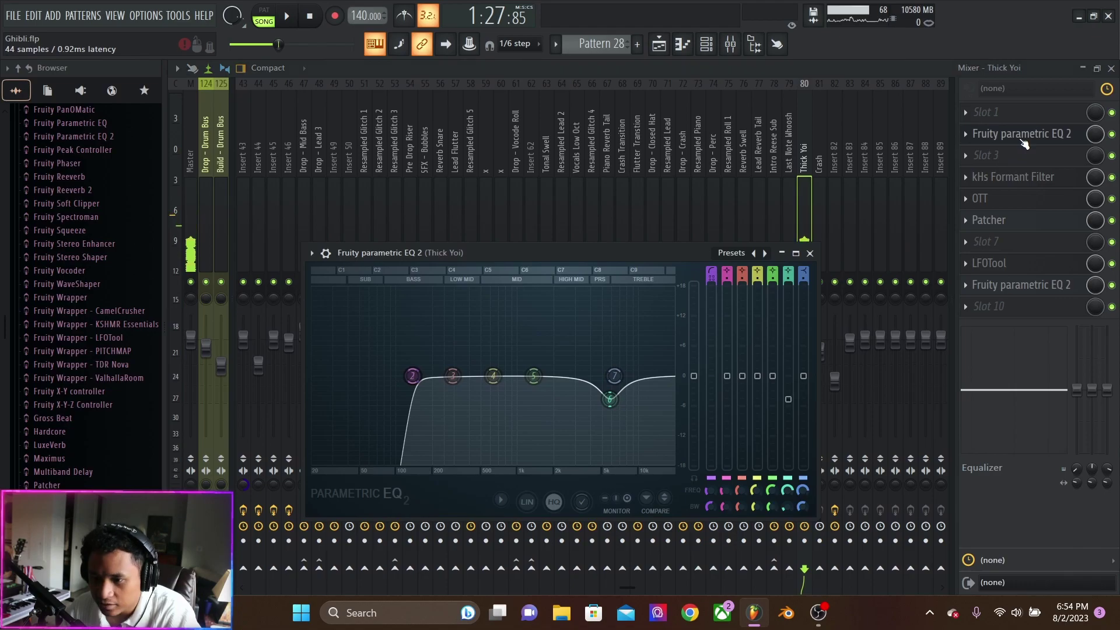
{"action": "left_click", "coordinate": [1024, 139]}
{"action": "left_click", "coordinate": [1027, 182]}
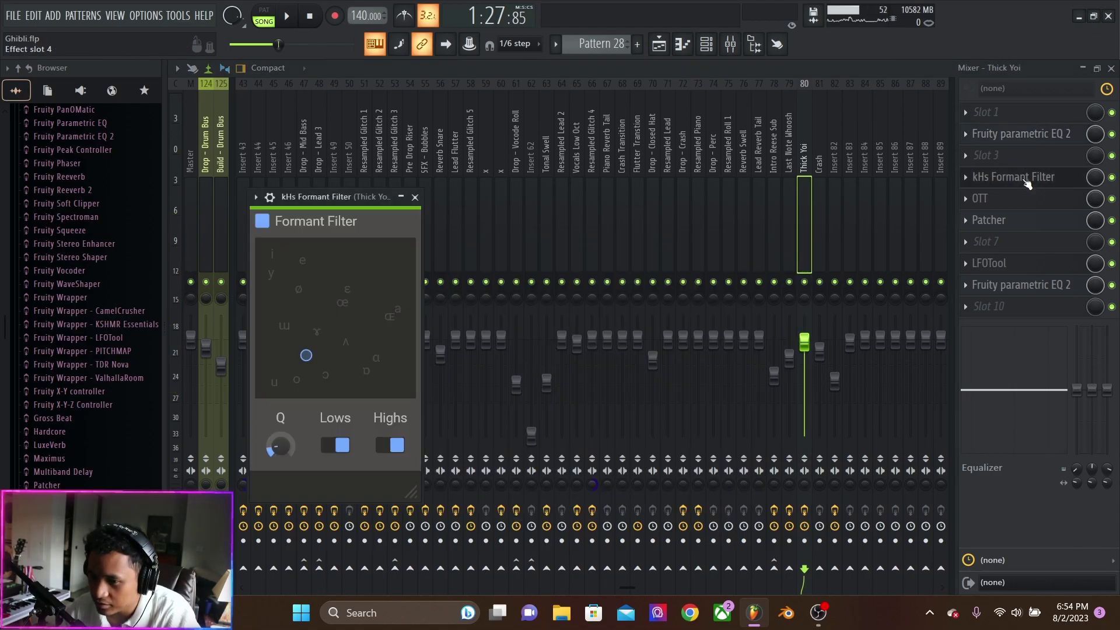
{"action": "left_click", "coordinate": [1027, 182]}
{"action": "left_click", "coordinate": [1012, 199]}
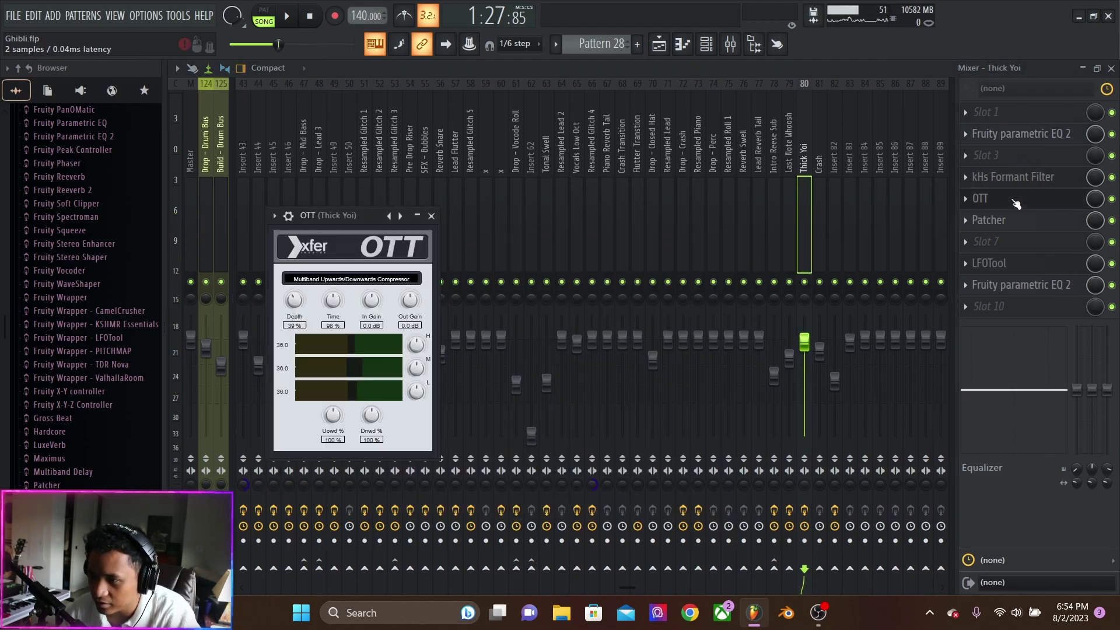
{"action": "left_click", "coordinate": [1012, 199]}
Inspect the Surface and Map views of the Patcher effect on the Thick Yoi track and close it.
{"action": "left_click", "coordinate": [1004, 220]}
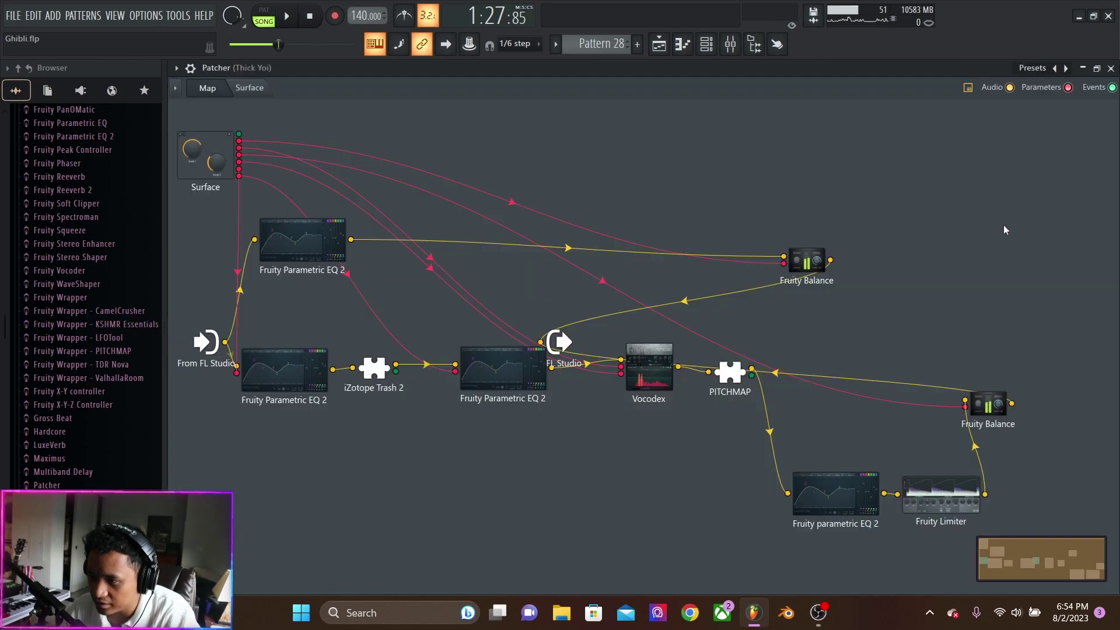
{"action": "left_click", "coordinate": [245, 89]}
{"action": "left_click", "coordinate": [220, 92]}
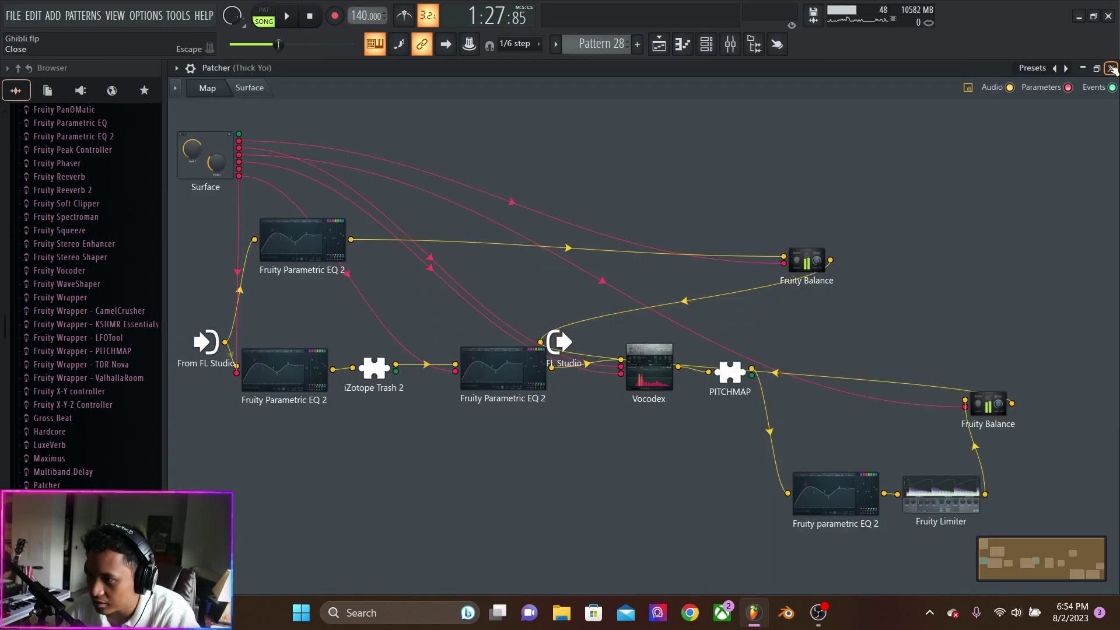
{"action": "left_click", "coordinate": [1111, 68]}
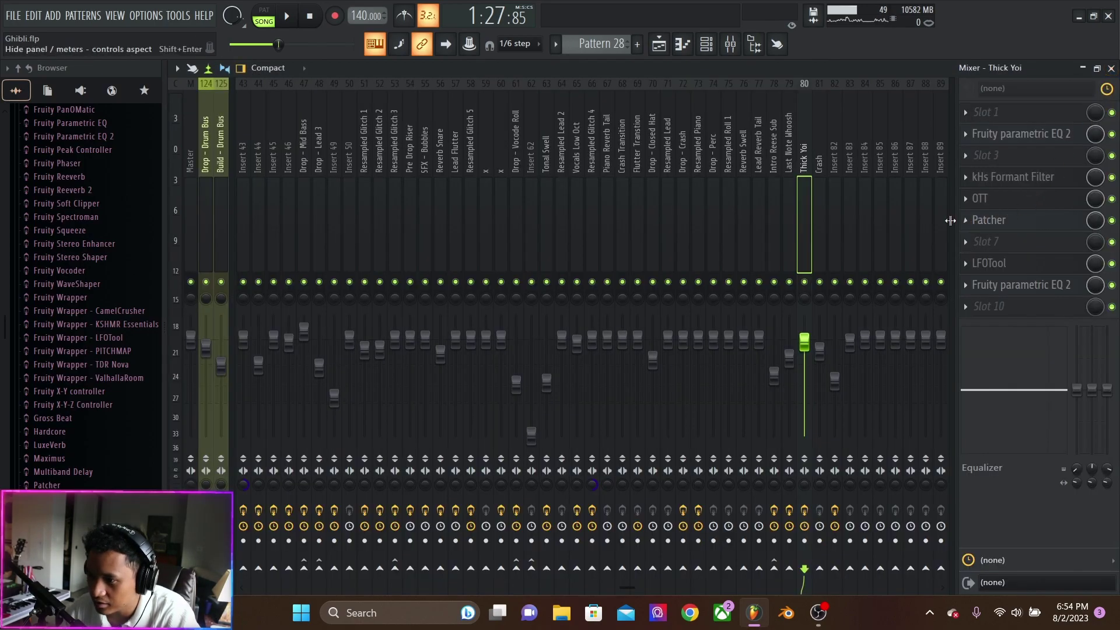
Check LFOTool and the second Fruity parametric EQ 2 on the Thick Yoi track, closing each one.
{"action": "left_click", "coordinate": [1016, 269]}
{"action": "left_click", "coordinate": [1018, 271]}
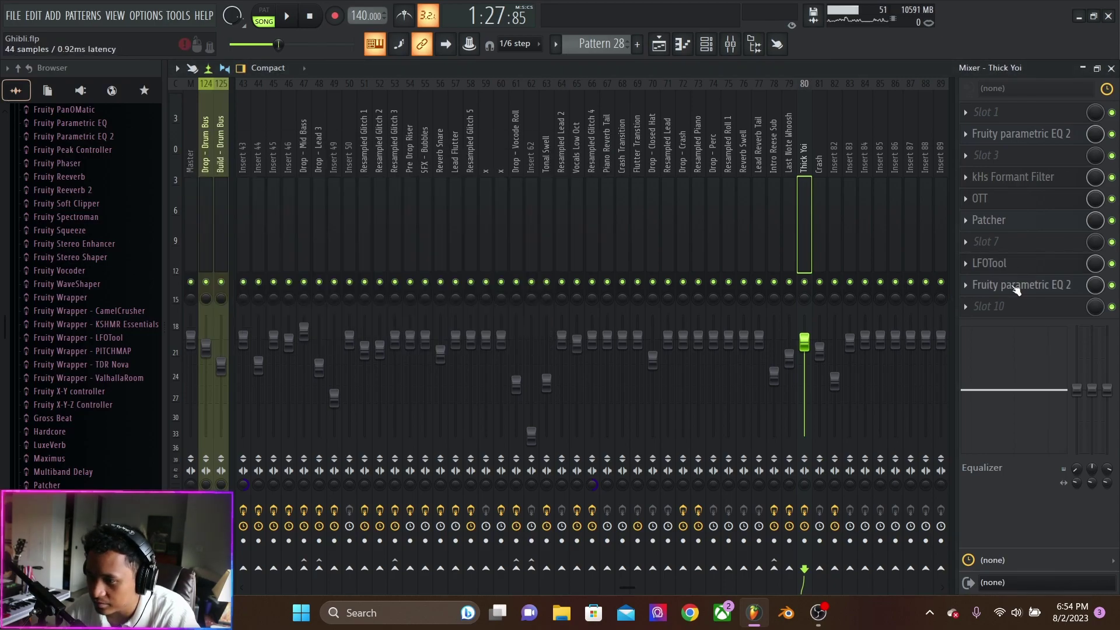
{"action": "left_click", "coordinate": [1016, 288]}
{"action": "left_click", "coordinate": [1016, 290]}
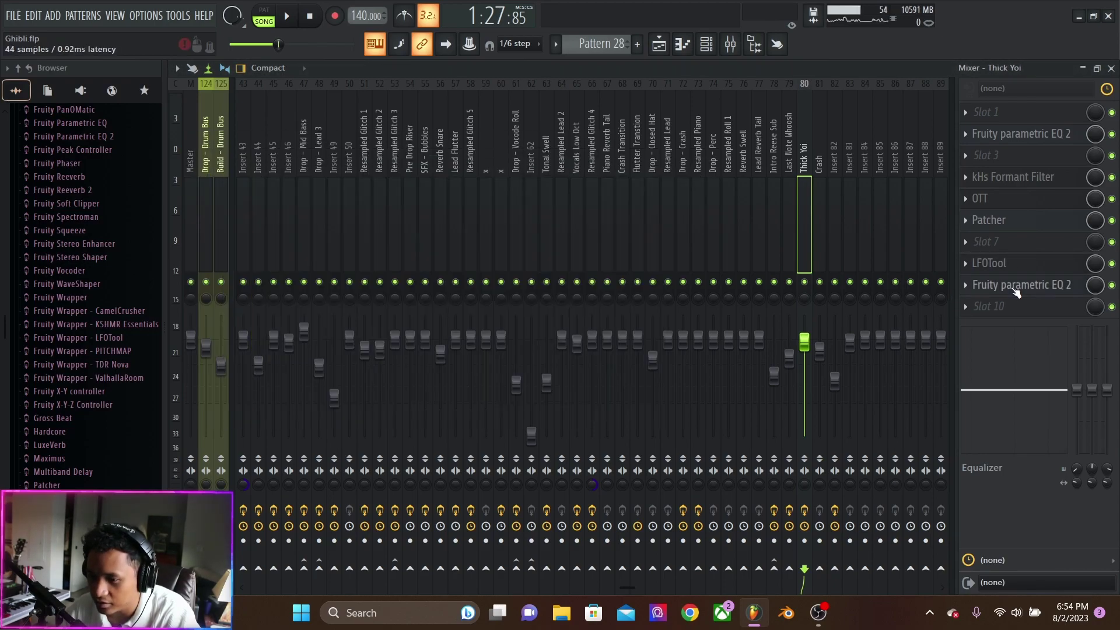
Audition an E4 note on Thick Yoi with the track's effects bypassed and again with them enabled.
{"action": "left_click", "coordinate": [806, 512]}
{"action": "key", "text": "c"}
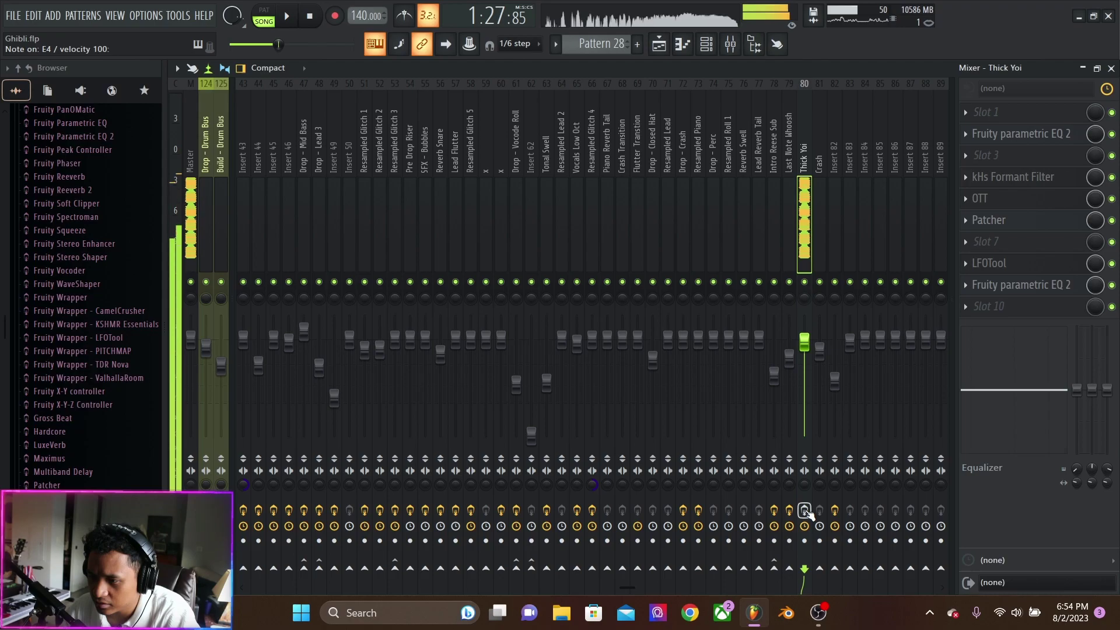
{"action": "left_click", "coordinate": [805, 512]}
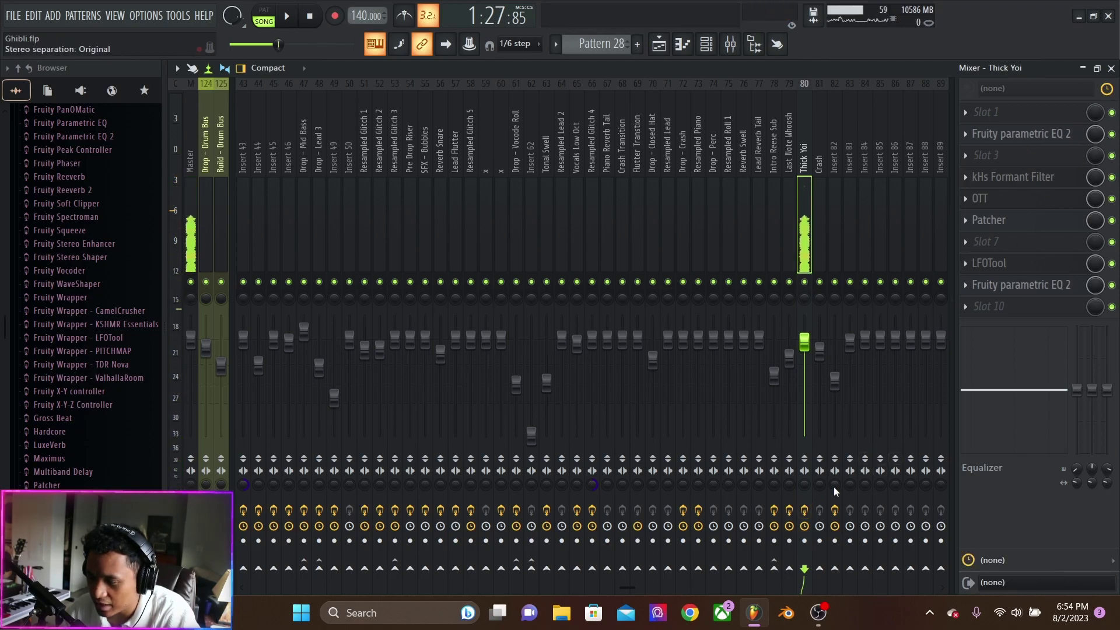
{"action": "key", "text": "c"}
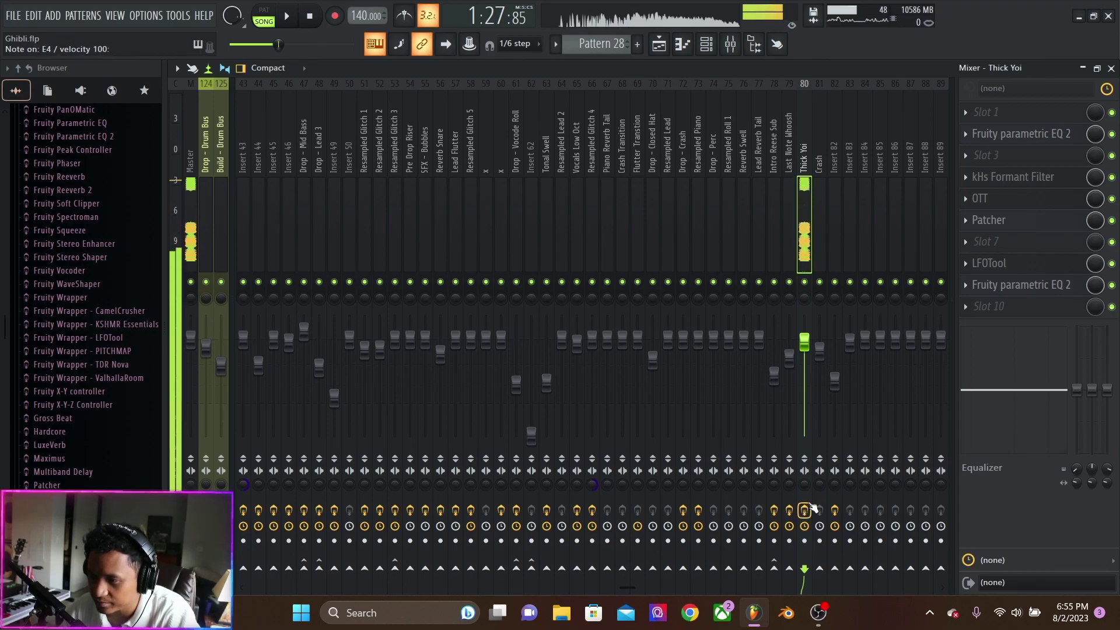
Return to the playlist, unsolo Track 37 and play all tracks from the Pattern 28 clip.
{"action": "left_click", "coordinate": [661, 47]}
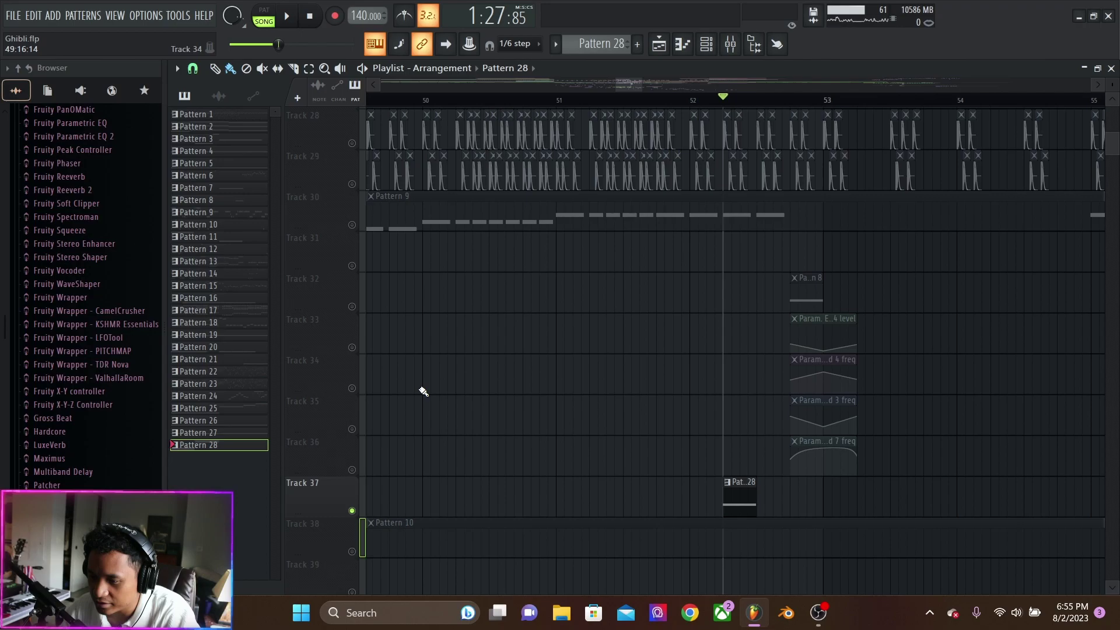
{"action": "right_click", "coordinate": [353, 510]}
{"action": "key", "text": "space"}
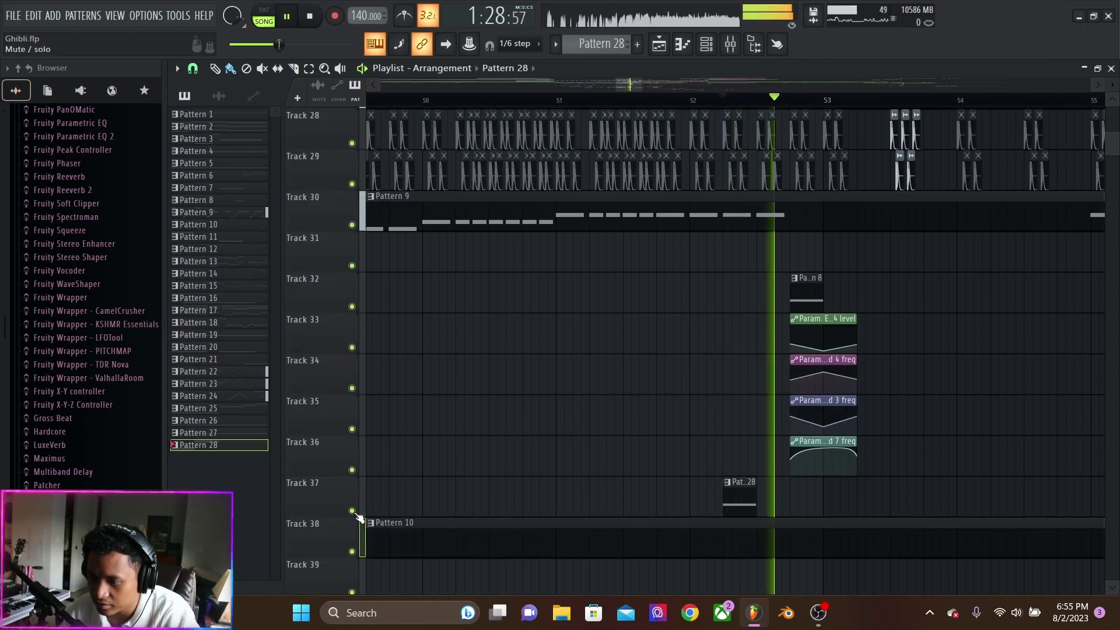
{"action": "key", "text": "space"}
Play the full mix from between bars 51 and 52, and replay it from the start of the Pattern 28 clip.
{"action": "left_click", "coordinate": [640, 104]}
{"action": "key", "text": "space"}
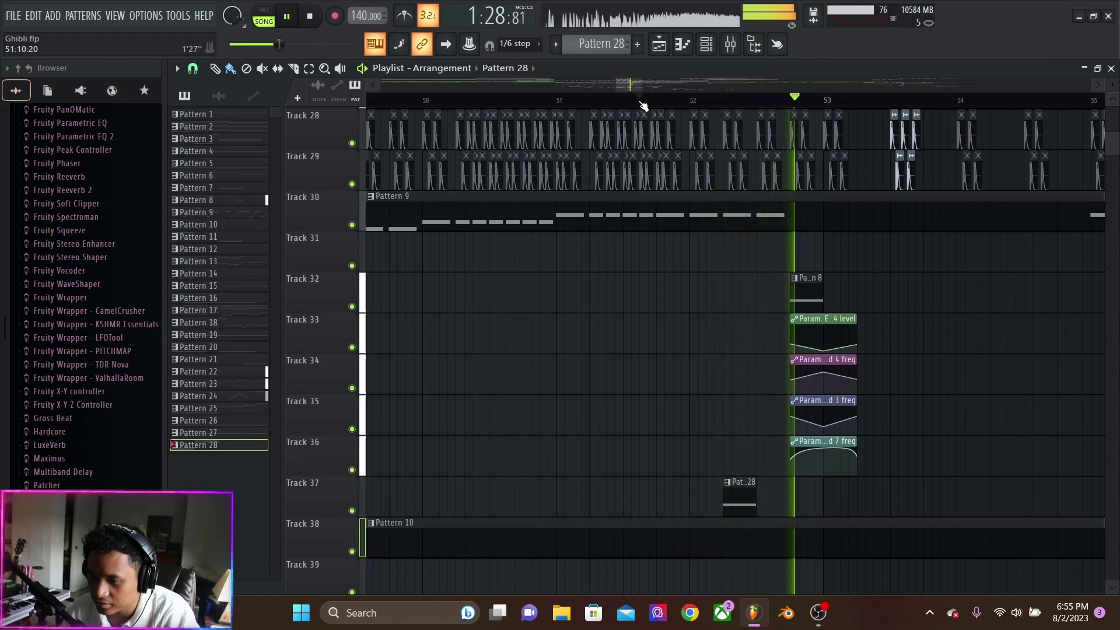
{"action": "key", "text": "space"}
{"action": "mouse_move", "coordinate": [719, 102]}
{"action": "left_mouse_down"}
{"action": "mouse_move", "coordinate": [739, 100]}
{"action": "mouse_move", "coordinate": [728, 104]}
{"action": "left_mouse_up"}
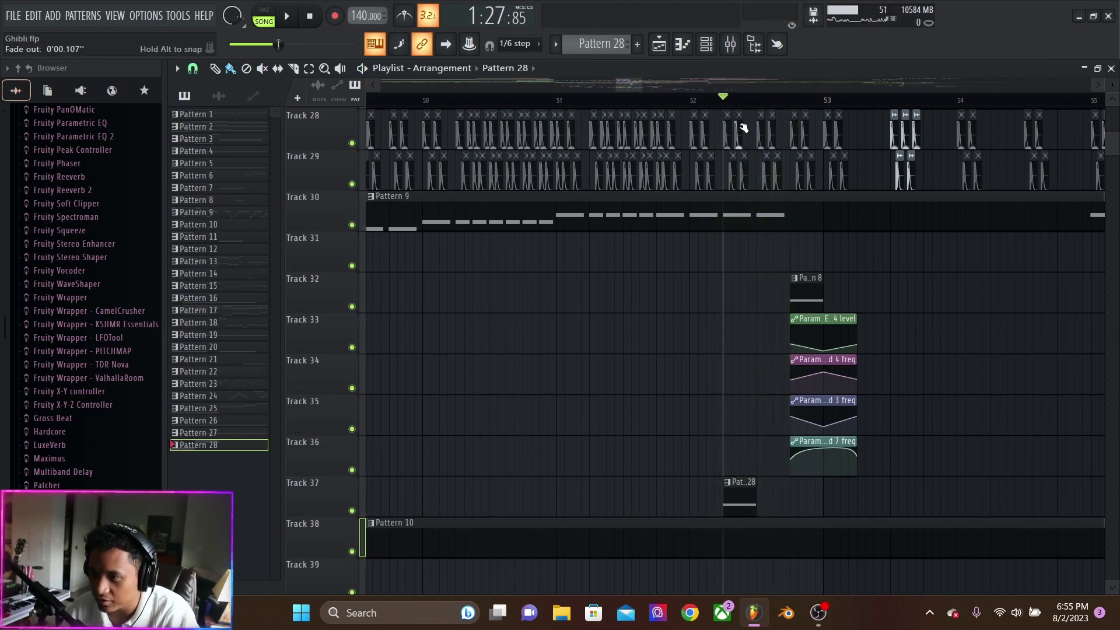
{"action": "key", "text": "space"}
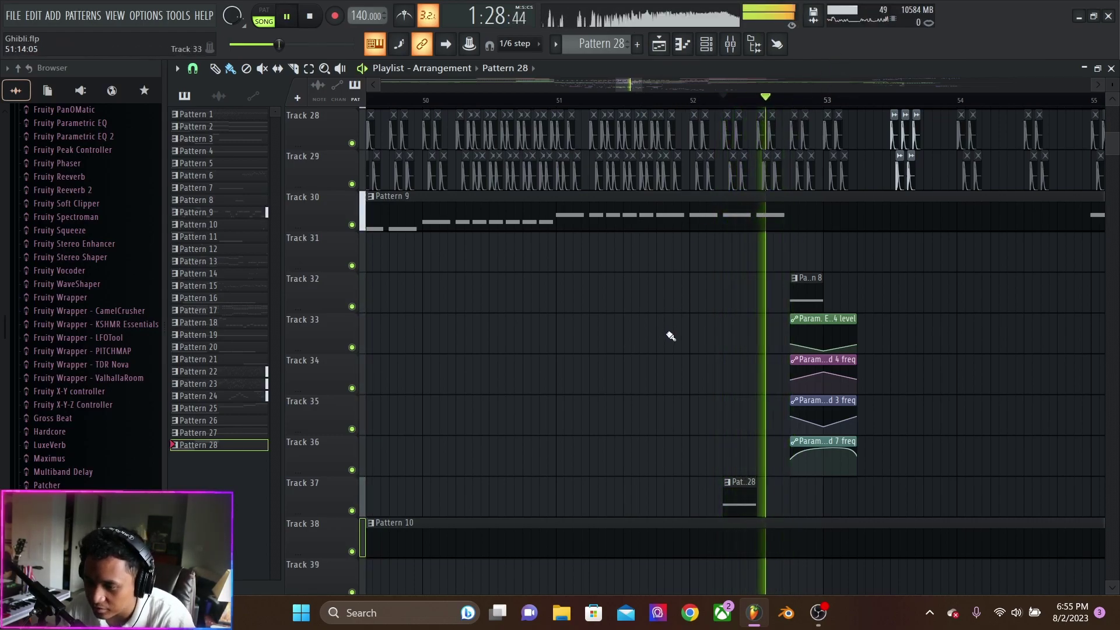
{"action": "key", "text": "space"}
{"action": "key", "text": "space"}
{"action": "key", "text": "space"}
{"action": "key", "text": "space"}
{"action": "key", "text": "space"}
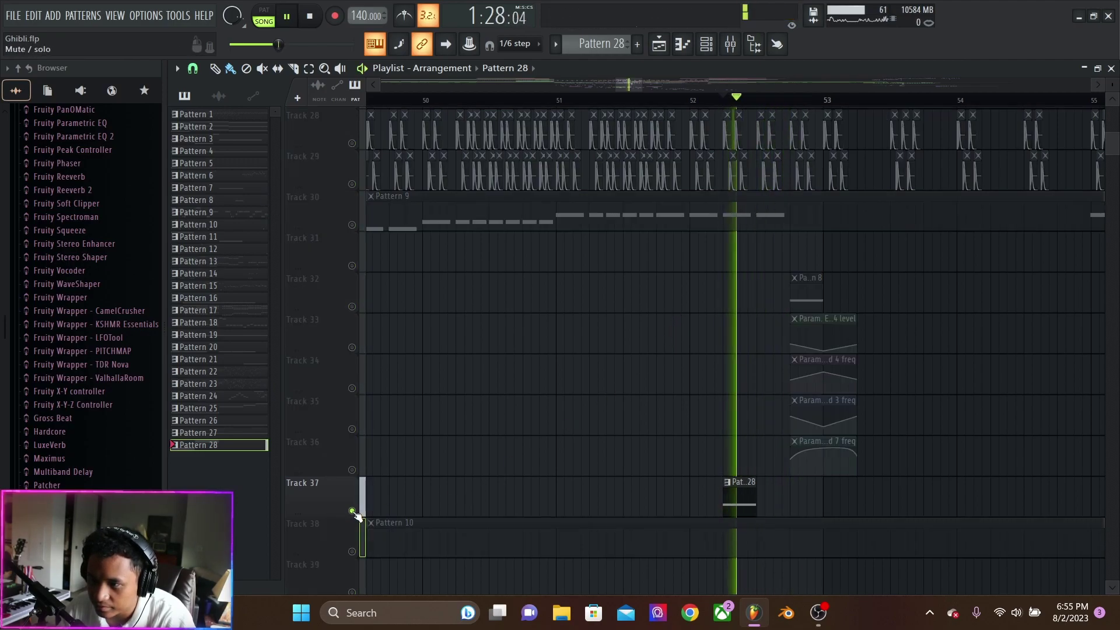
Isolate the Pattern 8 clip and its EQ automation by soloing Track 32 and enabling Tracks 33 to 36.
{"action": "right_click", "coordinate": [352, 306]}
{"action": "left_click", "coordinate": [351, 347]}
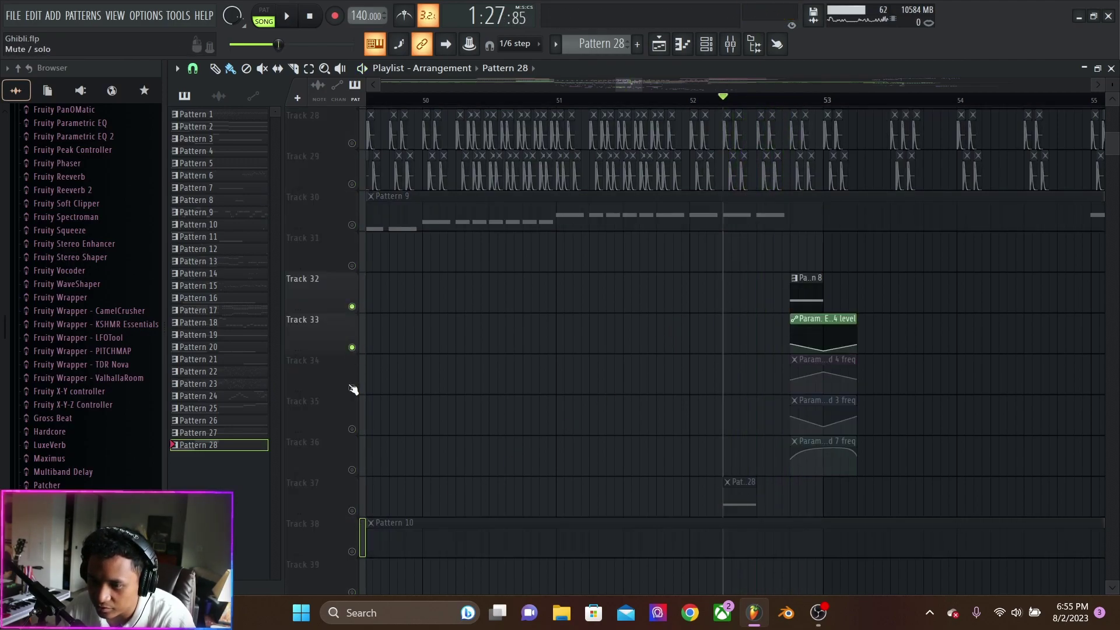
{"action": "left_click", "coordinate": [352, 387]}
{"action": "left_click", "coordinate": [352, 470]}
{"action": "left_click", "coordinate": [352, 429]}
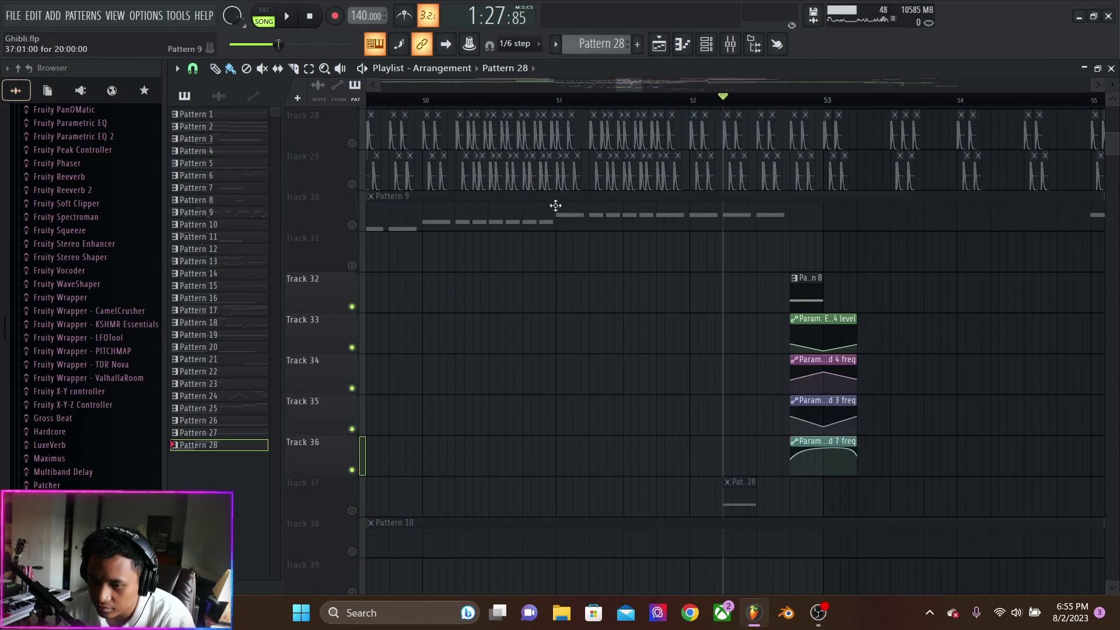
Play the isolated tracks from the start of the Pattern 8 clip.
{"action": "left_click", "coordinate": [794, 101]}
{"action": "key", "text": "space"}
{"action": "key", "text": "space"}
{"action": "key", "text": "space"}
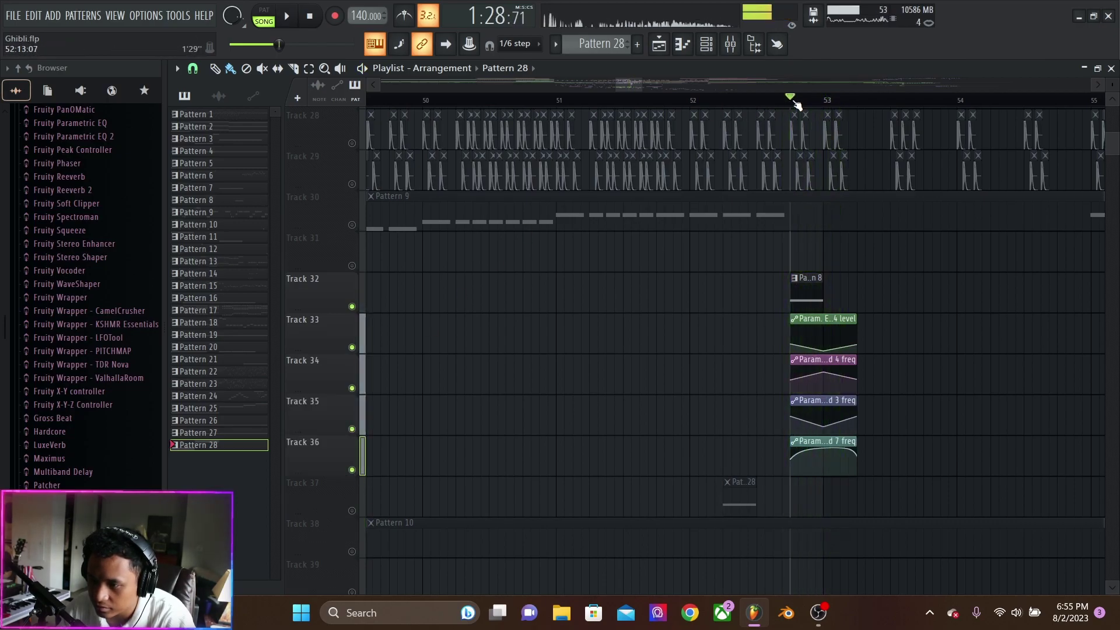
{"action": "key", "text": "space"}
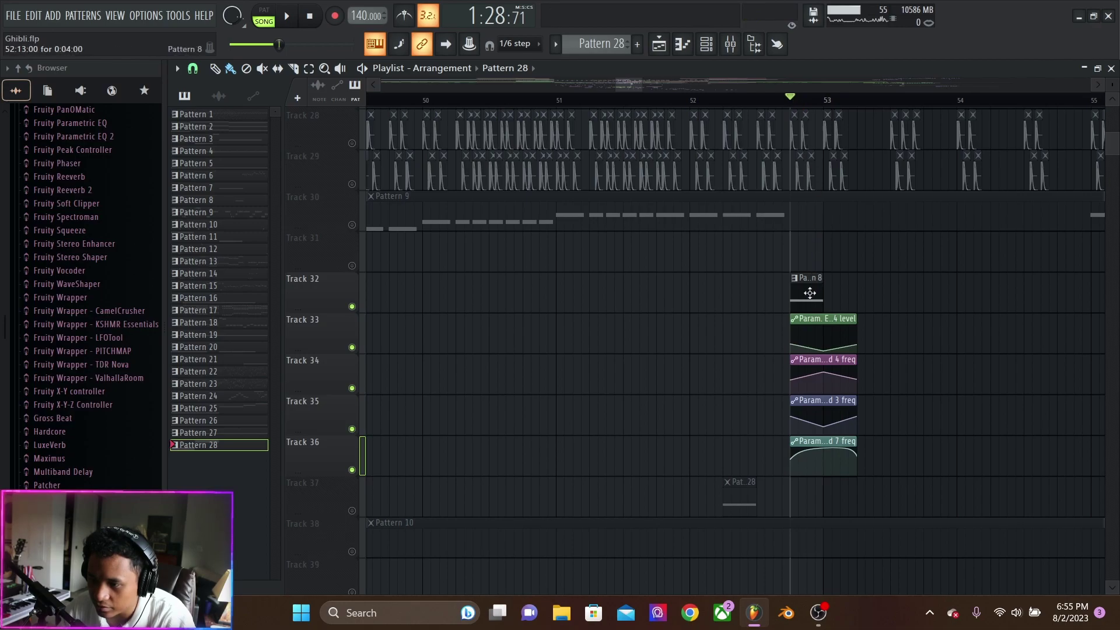
Select the Pattern 8 clip, then replay it with the mixer open and select the Drop - Thick Growl track.
{"action": "left_click", "coordinate": [810, 292]}
{"action": "scroll", "coordinate": [863, 320], "scroll_direction": "up", "scroll_amount": 3}
{"action": "left_click", "coordinate": [706, 44]}
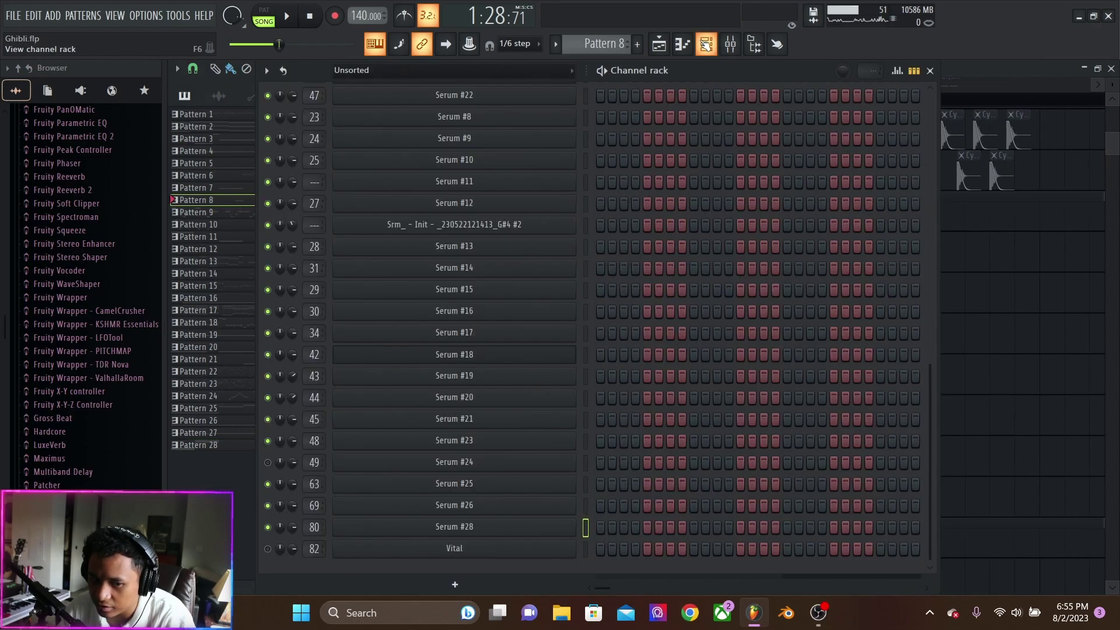
{"action": "left_click", "coordinate": [706, 44]}
{"action": "left_click", "coordinate": [729, 46]}
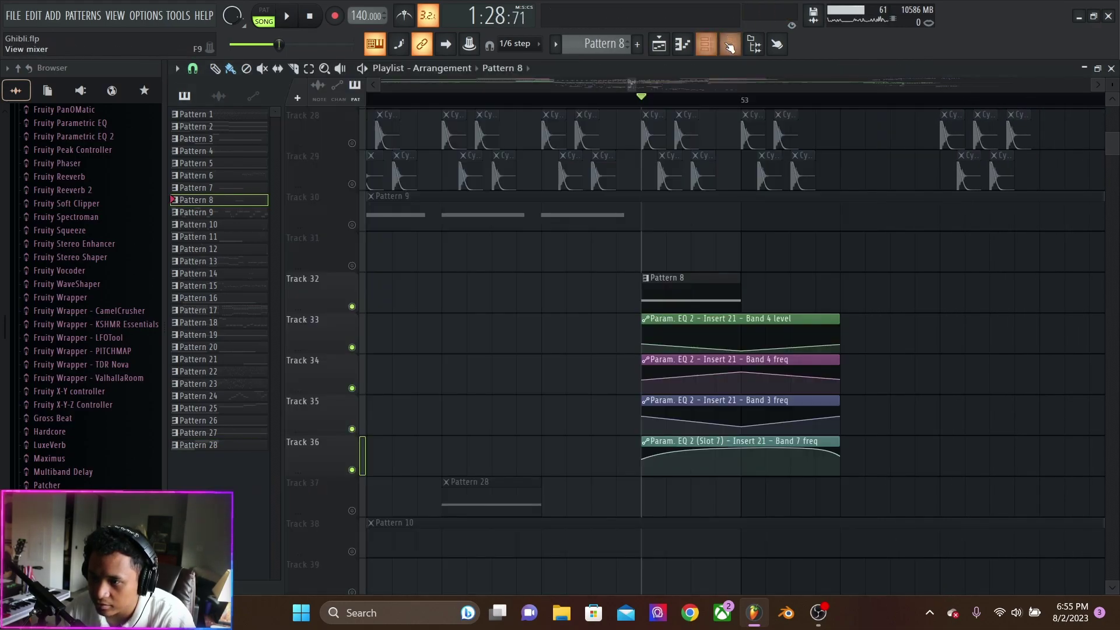
{"action": "left_click", "coordinate": [729, 45]}
{"action": "key", "text": "space"}
{"action": "scroll", "coordinate": [653, 161], "scroll_direction": "up", "scroll_amount": 8}
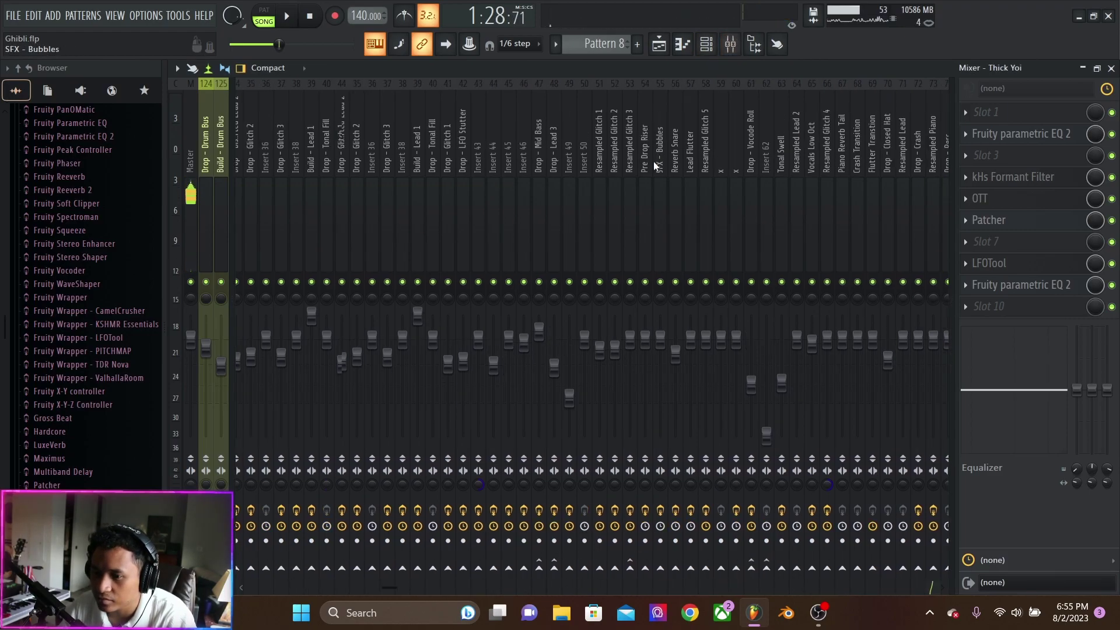
{"action": "key", "text": "space"}
{"action": "key", "text": "space"}
{"action": "left_click", "coordinate": [547, 220]}
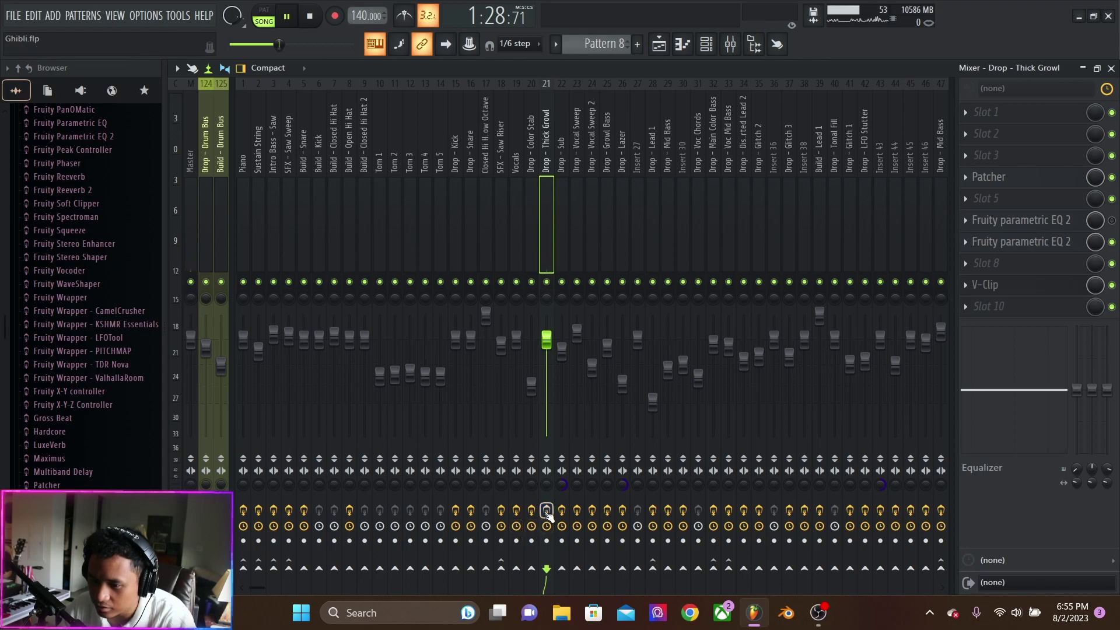
Play the Thick Growl repeatedly to compare it with the track's effects bypassed and enabled.
{"action": "key", "text": "space"}
{"action": "key", "text": "space"}
{"action": "key", "text": "space"}
{"action": "key", "text": "space"}
{"action": "key", "text": "space"}
{"action": "key", "text": "space"}
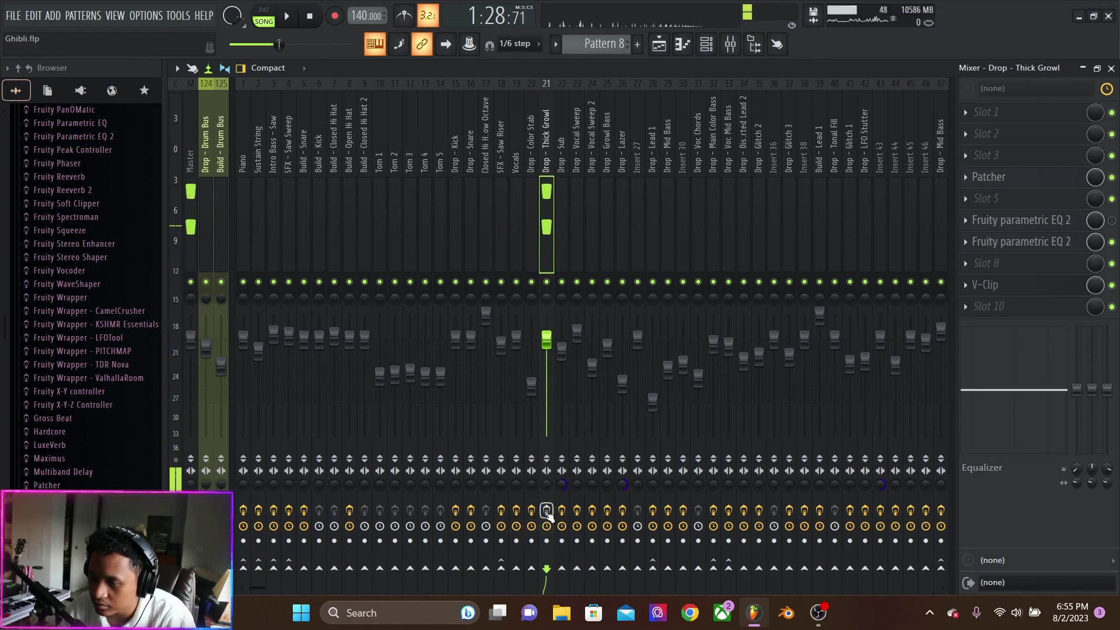
{"action": "key", "text": "space"}
{"action": "key", "text": "space"}
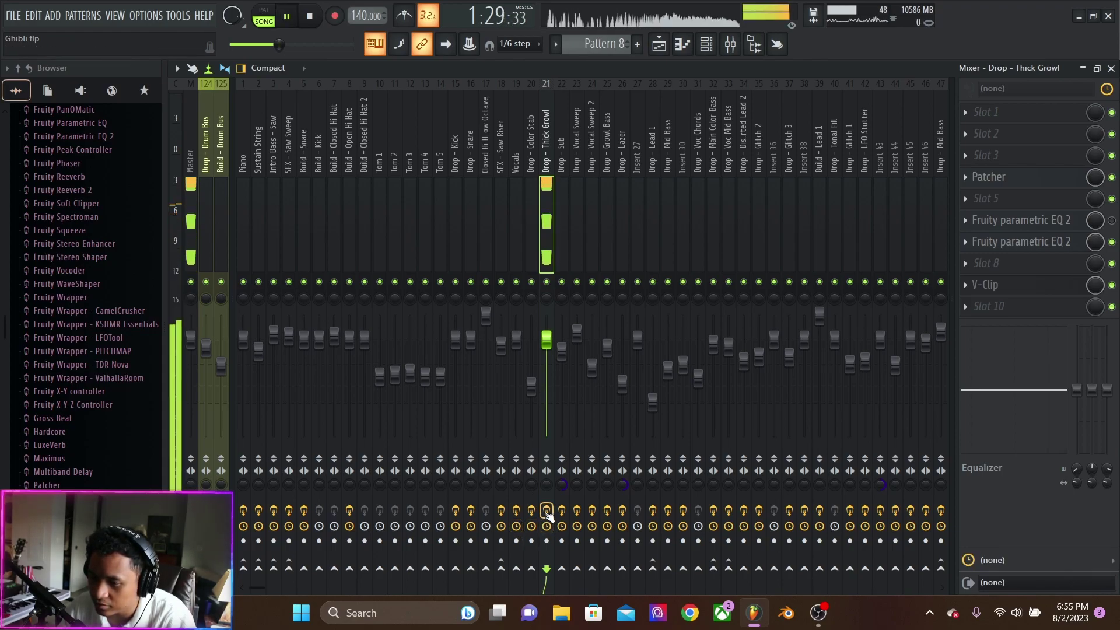
Review the Patcher, the second Fruity parametric EQ 2 and V-Clip on the Drop - Thick Growl track.
{"action": "left_click", "coordinate": [1009, 177]}
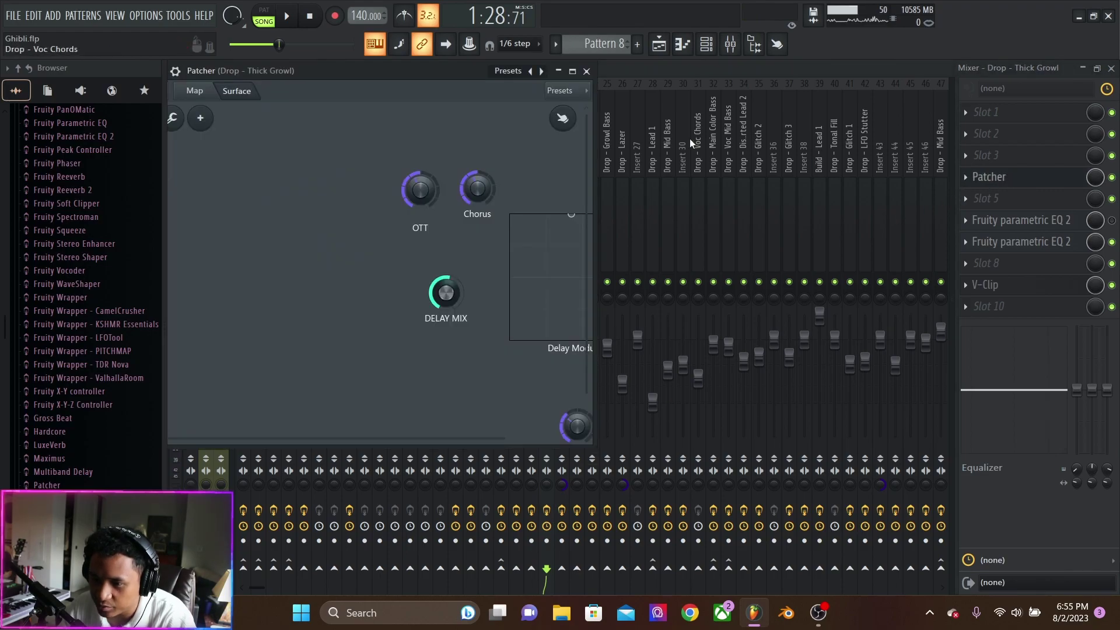
{"action": "left_click_drag", "start_coordinate": [364, 68], "coordinate": [508, 69]}
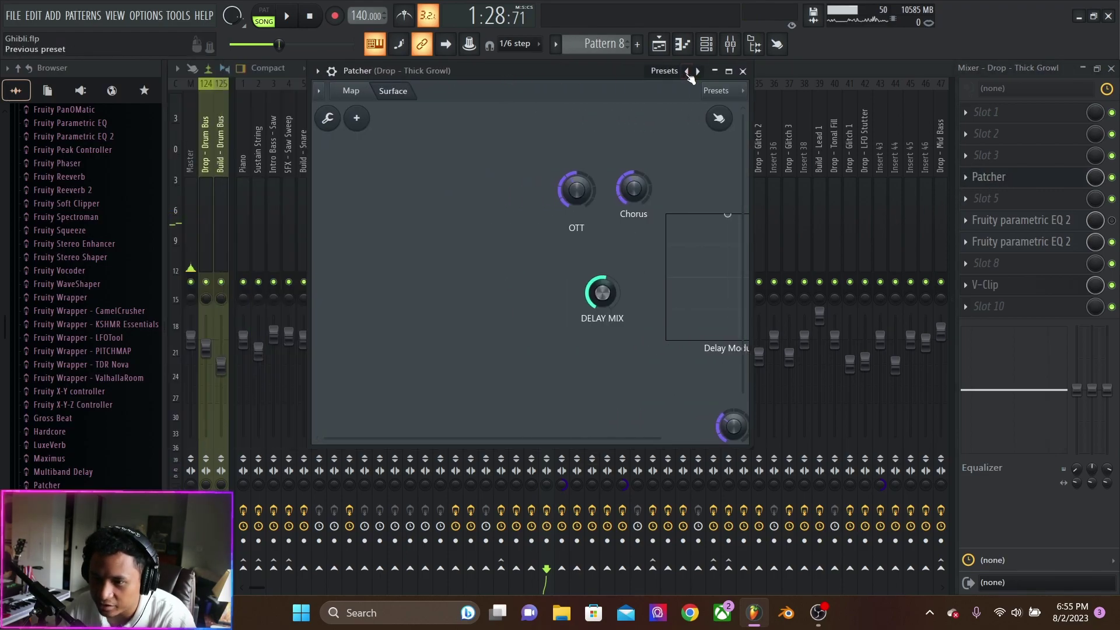
{"action": "left_click", "coordinate": [744, 71]}
{"action": "left_click", "coordinate": [1053, 244]}
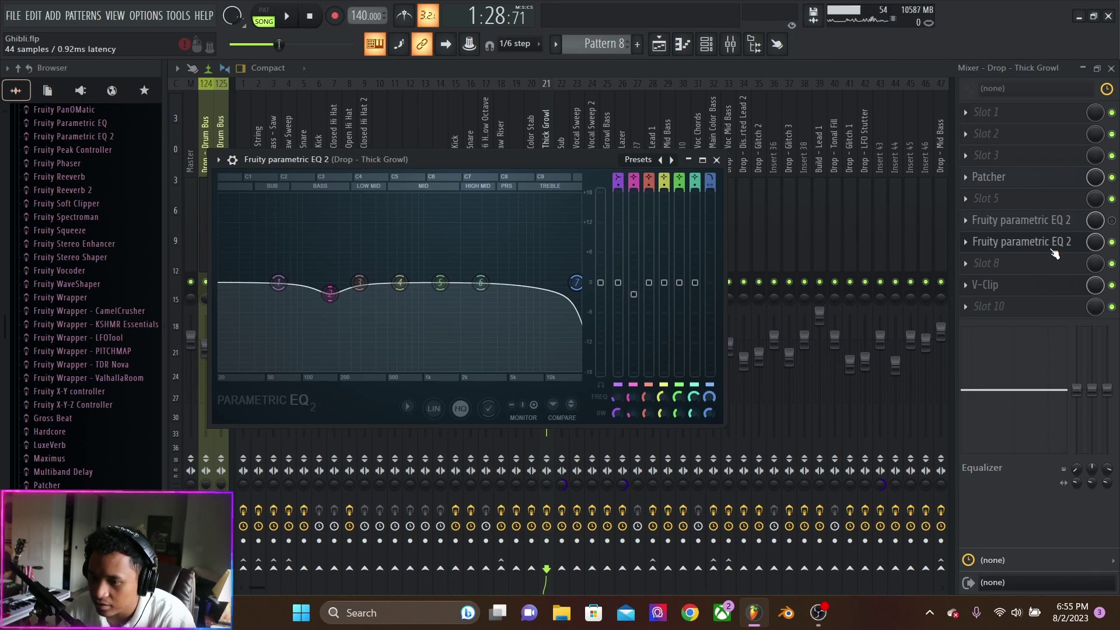
{"action": "left_click", "coordinate": [1051, 249]}
{"action": "left_click", "coordinate": [1040, 290]}
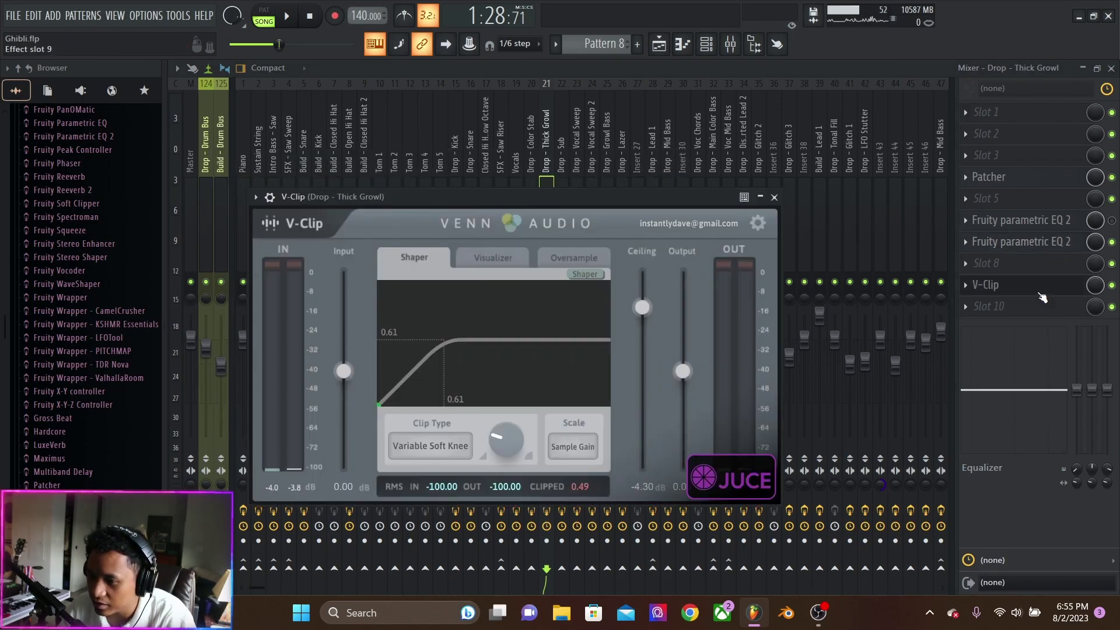
{"action": "left_click", "coordinate": [1039, 290]}
Open Serum #6 from the channel rack and inspect its distortion effect and LFO 1 modulation.
{"action": "left_click", "coordinate": [705, 43]}
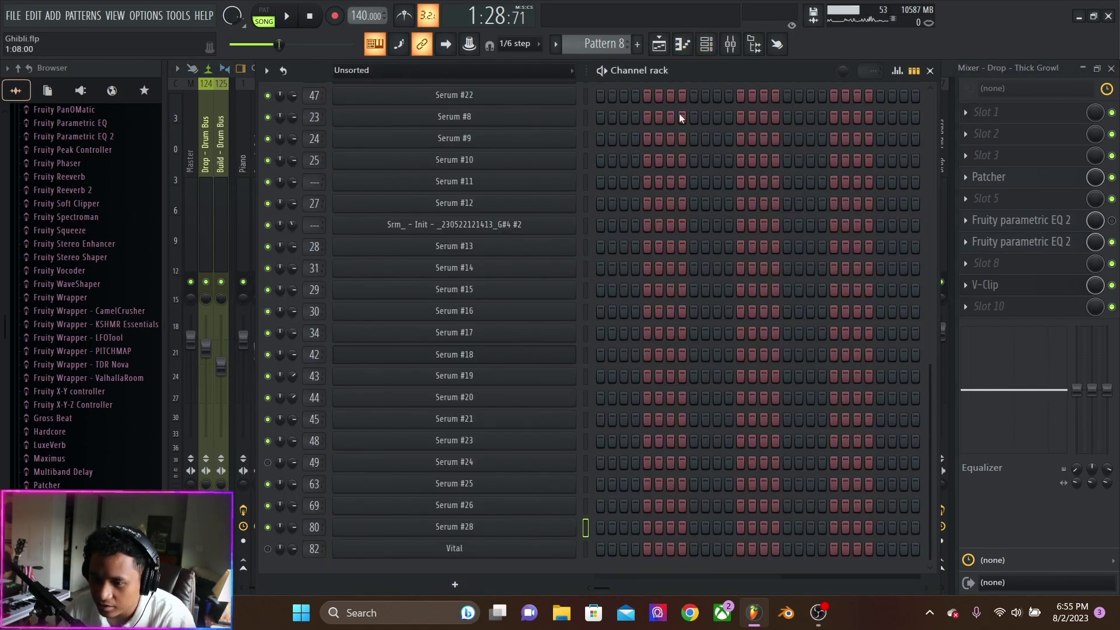
{"action": "scroll", "coordinate": [662, 140], "scroll_direction": "up", "scroll_amount": 5}
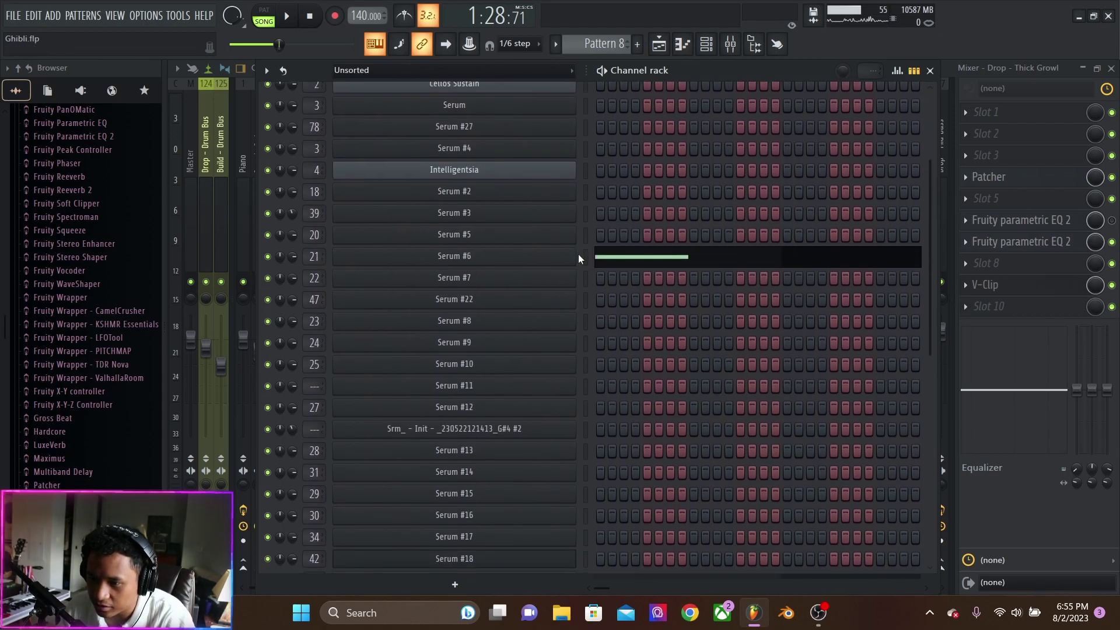
{"action": "left_click", "coordinate": [549, 260]}
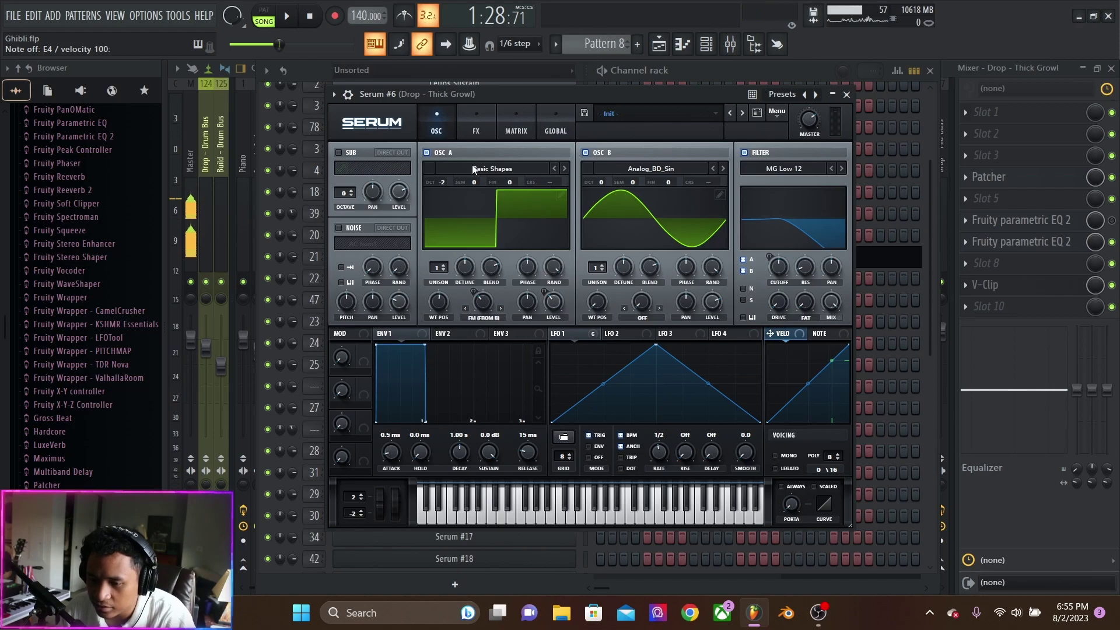
{"action": "left_click", "coordinate": [474, 126]}
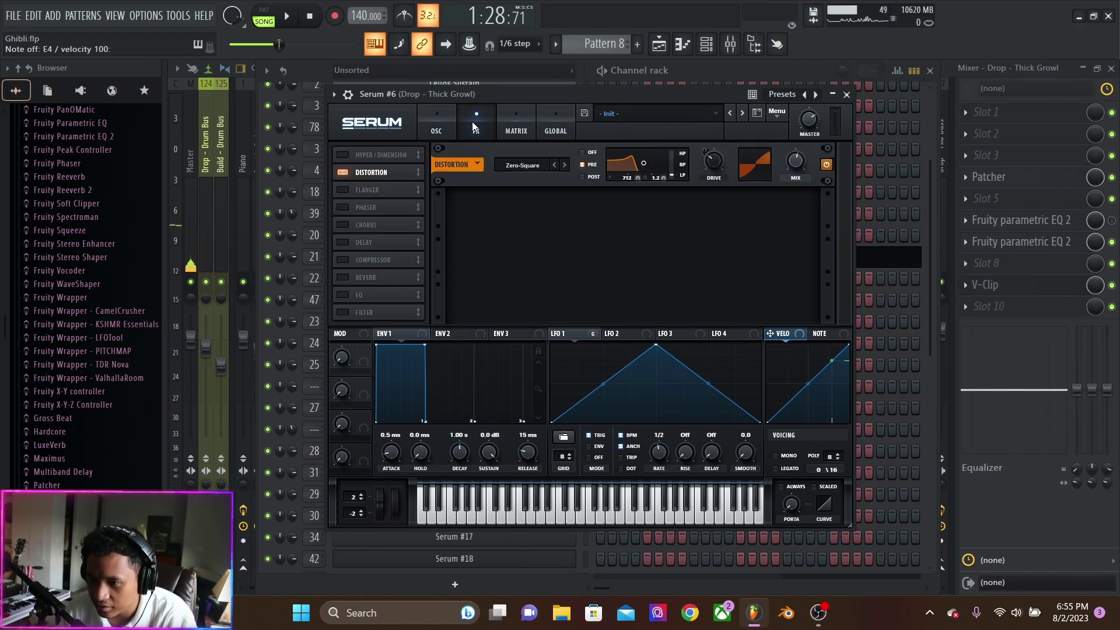
{"action": "left_click", "coordinate": [572, 333]}
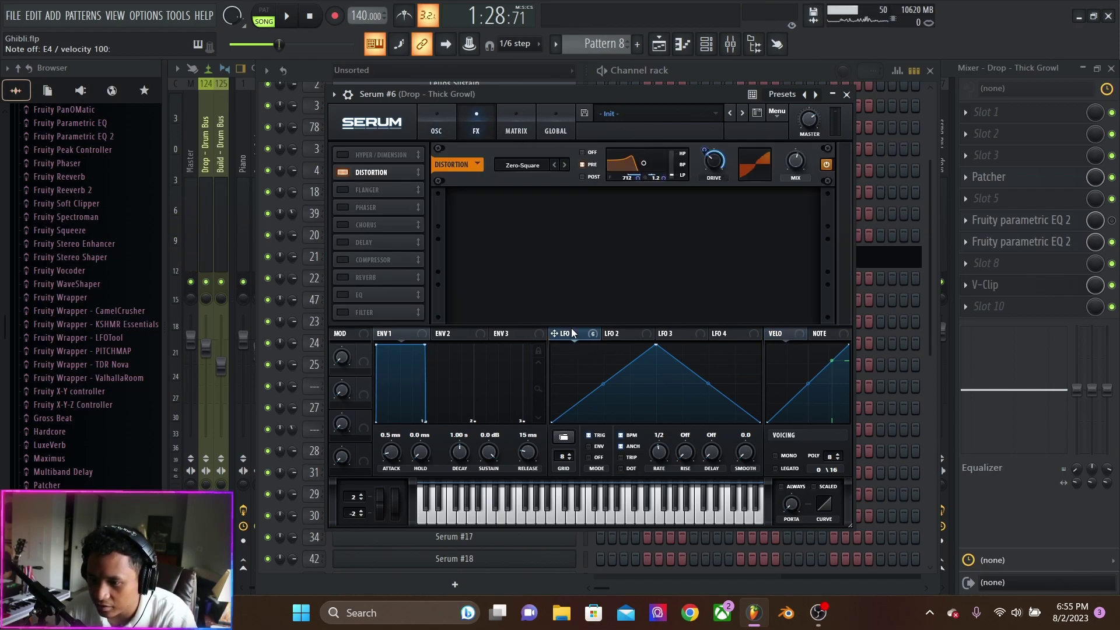
Play the growl while watching LFO 1 move Serum #6's Zero-Square distortion settings.
{"action": "key", "text": "space"}
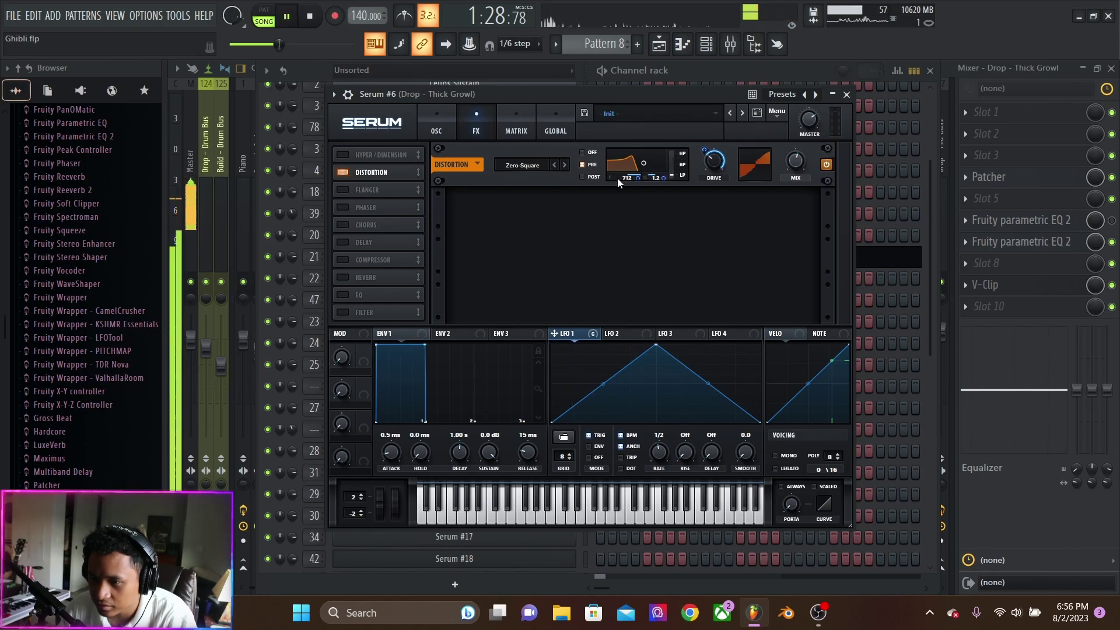
{"action": "key", "text": "space"}
{"action": "key", "text": "space"}
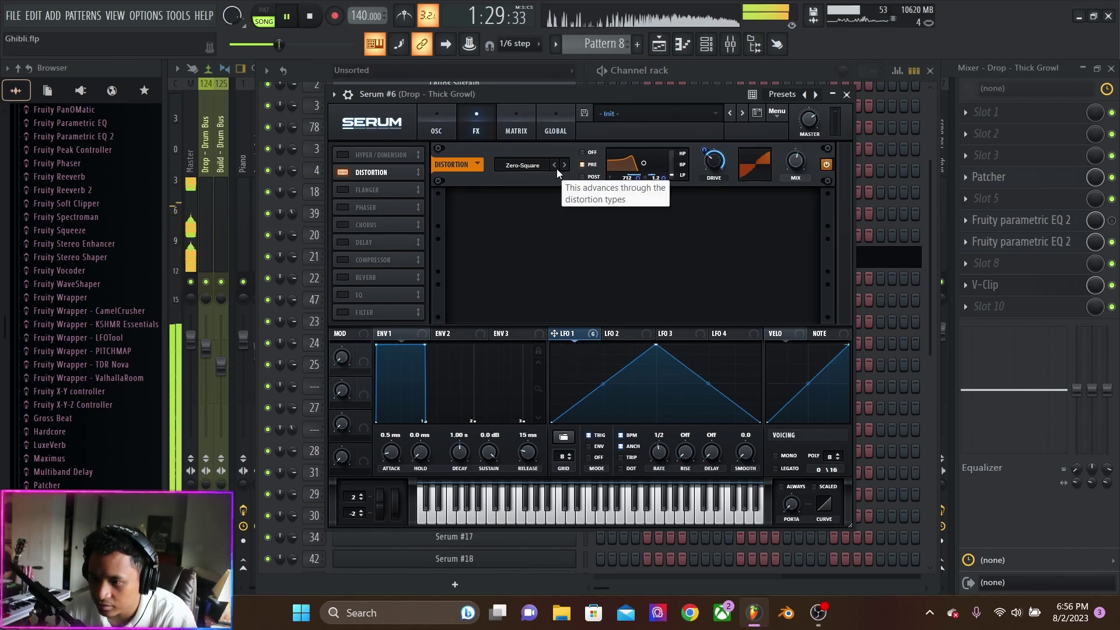
{"action": "key", "text": "space"}
Show Serum #6's oscillator settings and play the growl while examining oscillator B's level.
{"action": "left_click", "coordinate": [436, 124]}
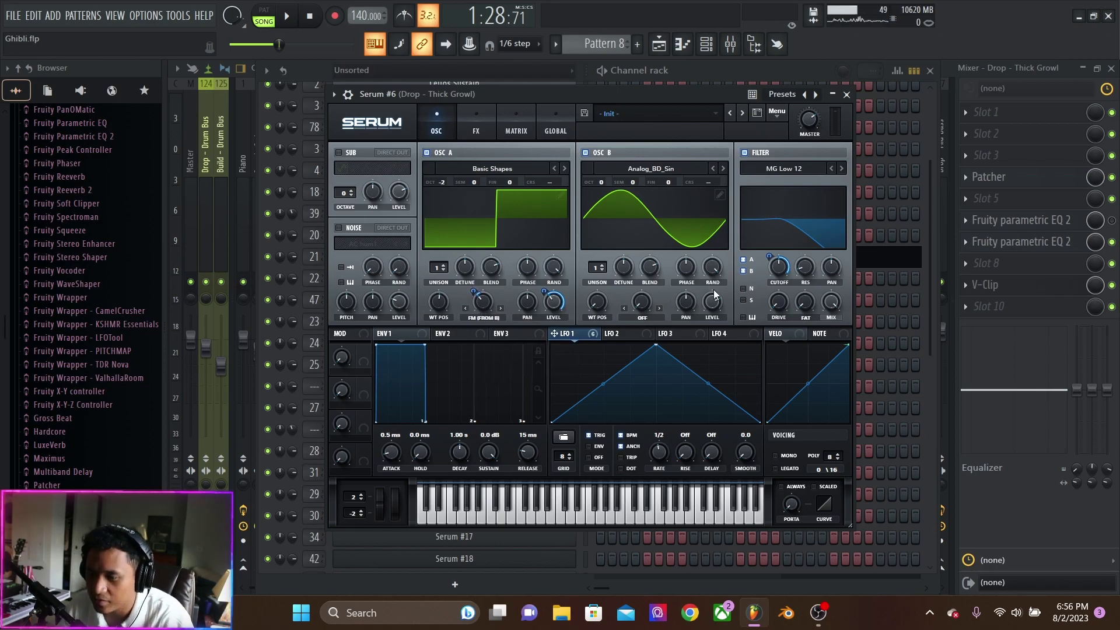
{"action": "mouse_move", "coordinate": [717, 300]}
{"action": "key", "text": "space"}
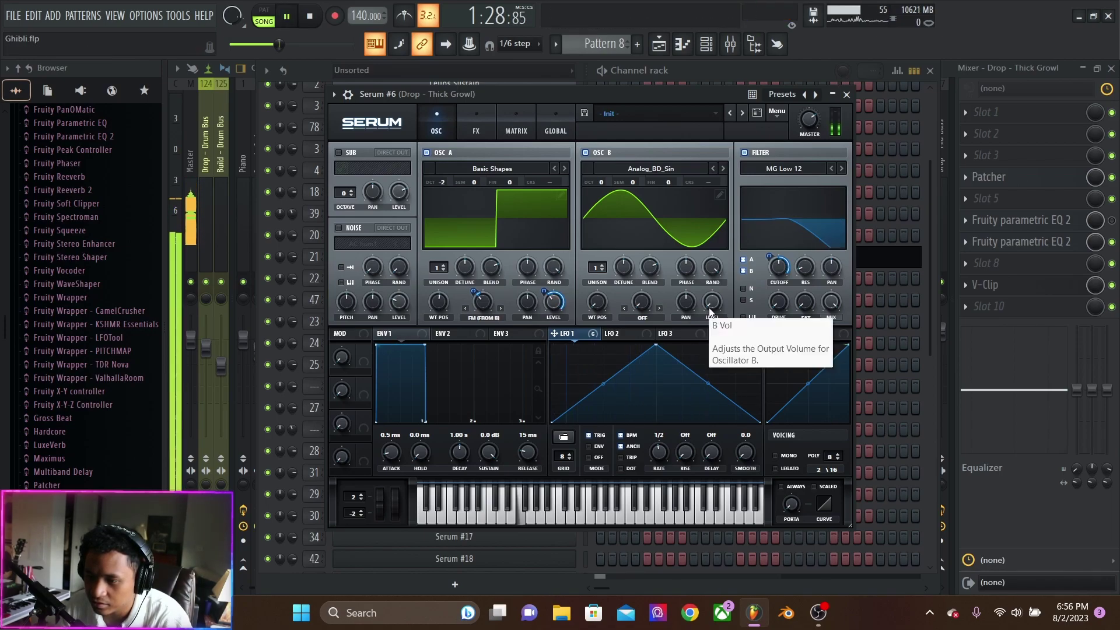
{"action": "key", "text": "space"}
Raise oscillator B's level to about 31%, reset the control and replay the growl.
{"action": "left_click_drag", "start_coordinate": [710, 311], "coordinate": [712, 268]}
{"action": "right_click", "coordinate": [711, 284]}
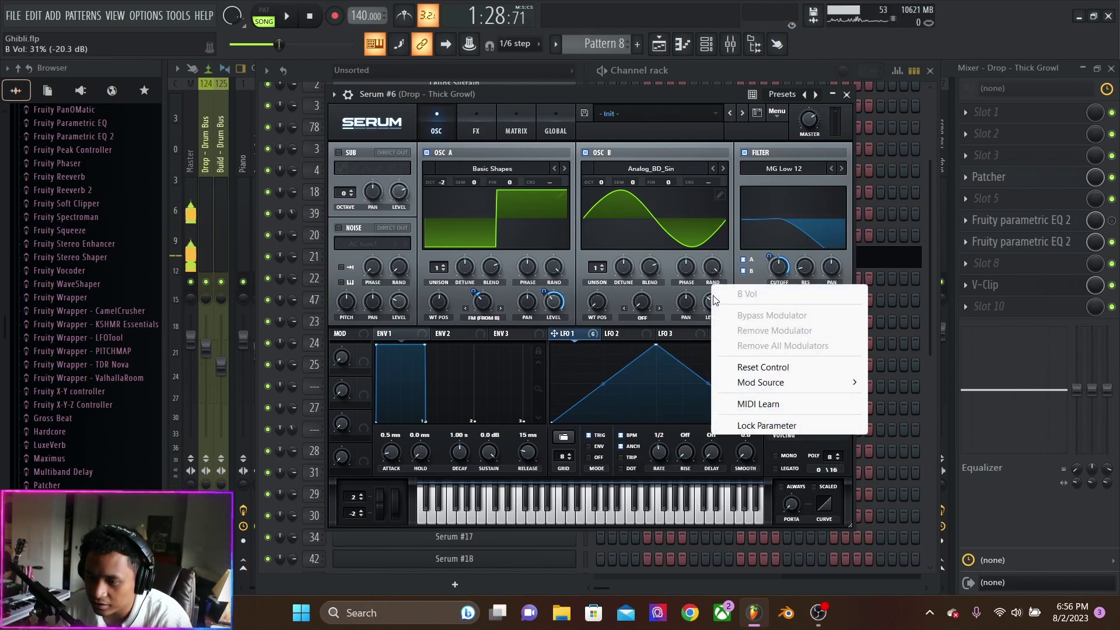
{"action": "left_click", "coordinate": [757, 365]}
{"action": "key", "text": "space"}
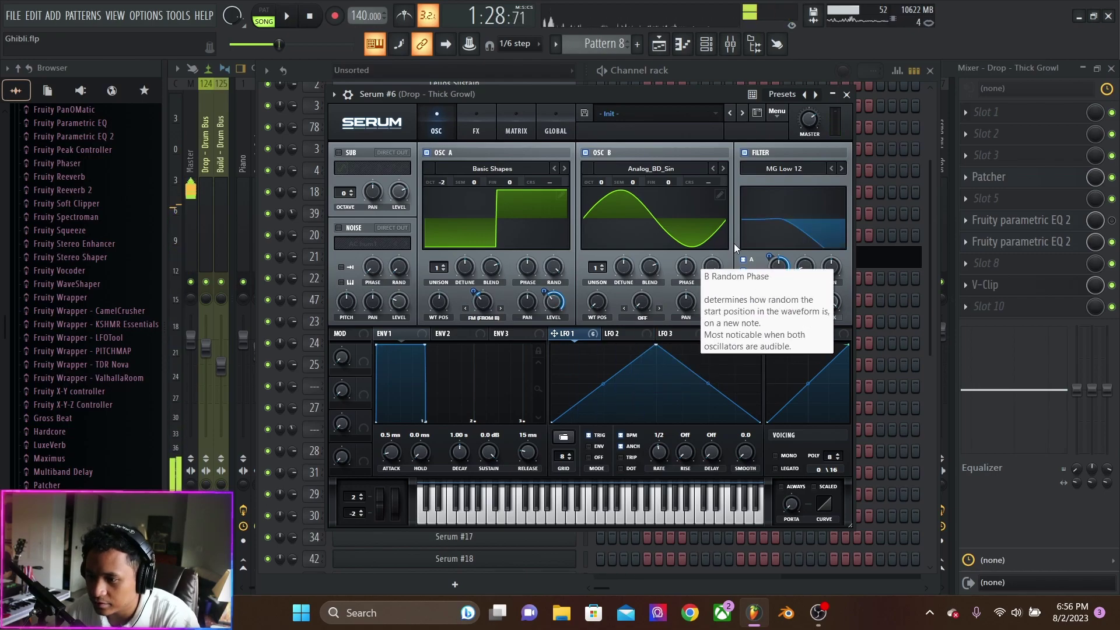
{"action": "key", "text": "space"}
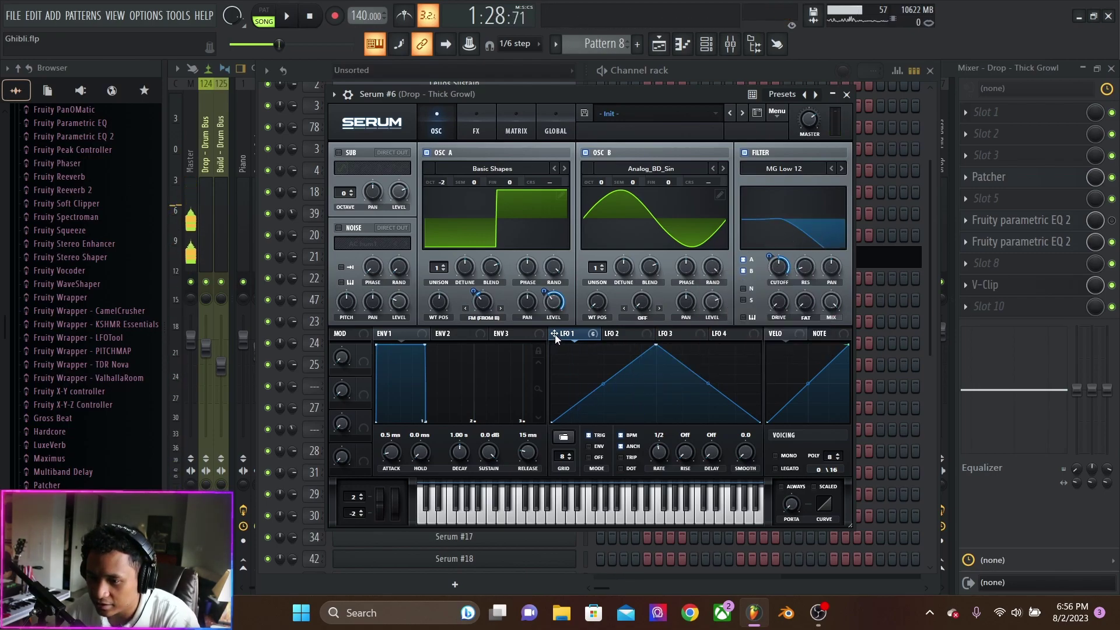
Return to Serum #6's distortion, shift its pre-filter slightly and replay the growl several times.
{"action": "left_click", "coordinate": [487, 121]}
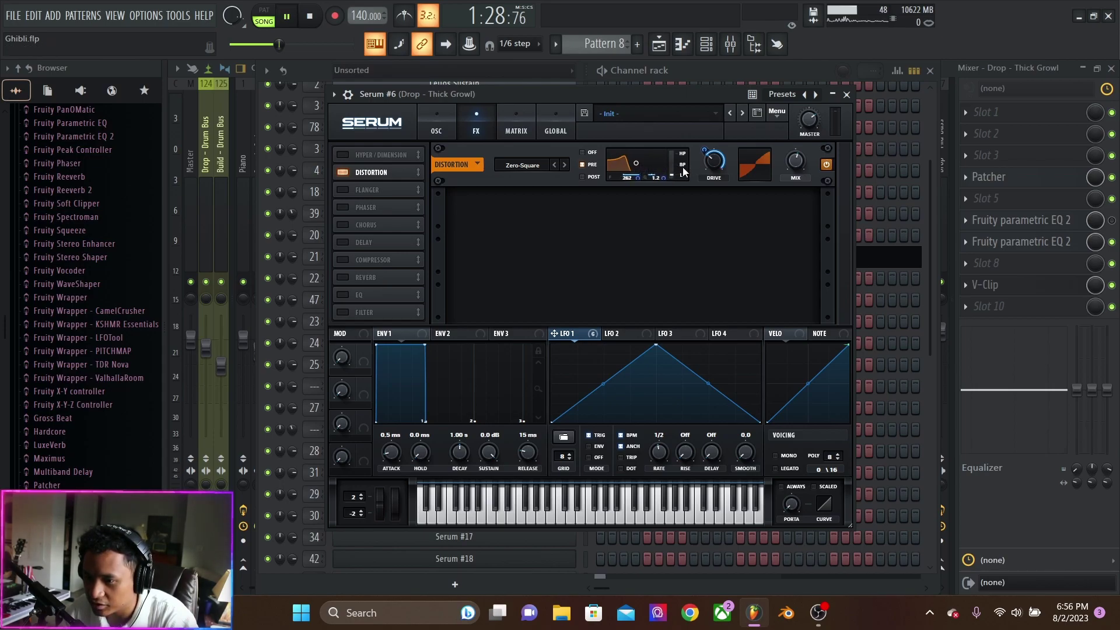
{"action": "key", "text": "space"}
{"action": "mouse_move", "coordinate": [637, 163]}
{"action": "left_mouse_down"}
{"action": "mouse_move", "coordinate": [663, 161]}
{"action": "mouse_move", "coordinate": [641, 165]}
{"action": "left_mouse_up"}
{"action": "key", "text": "space"}
{"action": "key", "text": "space"}
{"action": "key", "text": "space"}
{"action": "key", "text": "space"}
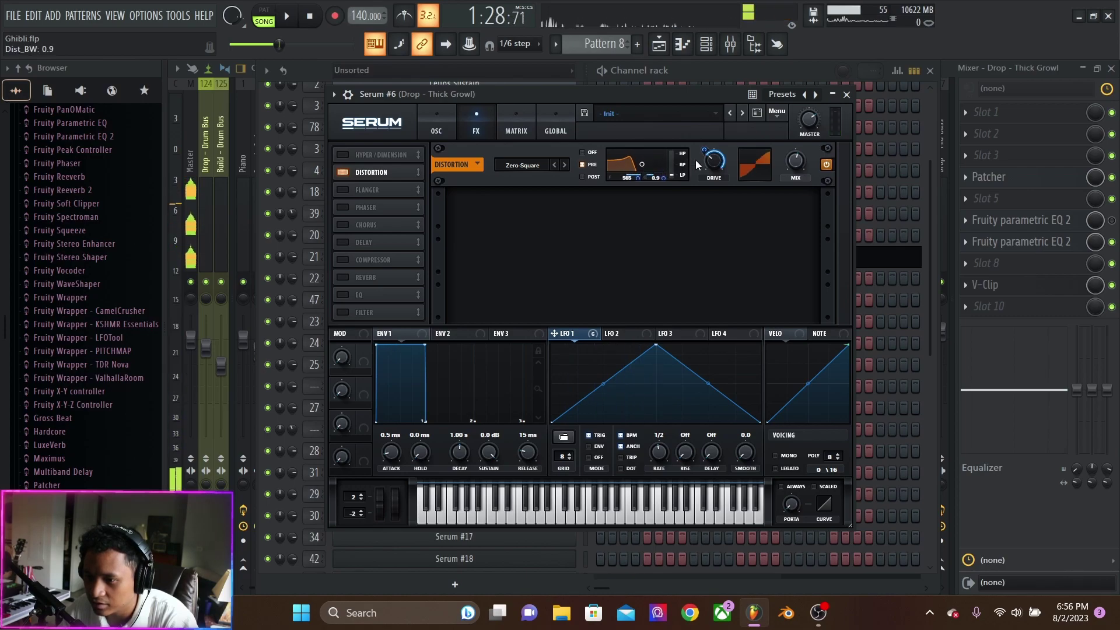
Select the Band 4 level automation clip in the playlist and play while viewing the Thick Growl's second Fruity parametric EQ 2.
{"action": "left_click", "coordinate": [672, 52]}
{"action": "scroll", "coordinate": [699, 319], "scroll_direction": "up", "scroll_amount": 2}
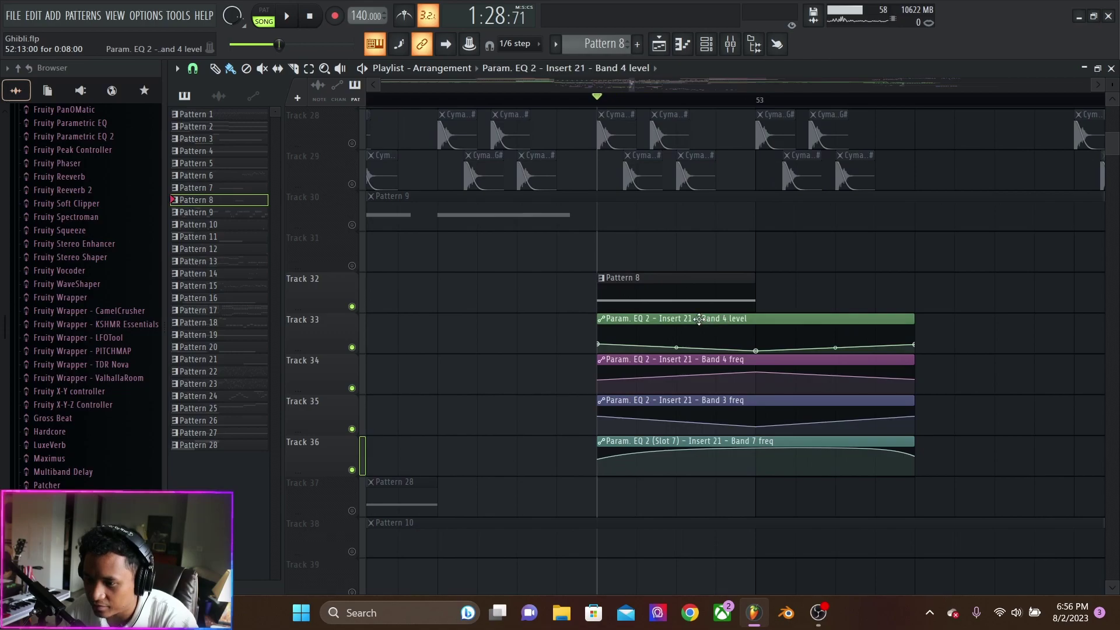
{"action": "left_click", "coordinate": [698, 319]}
{"action": "left_click", "coordinate": [729, 44]}
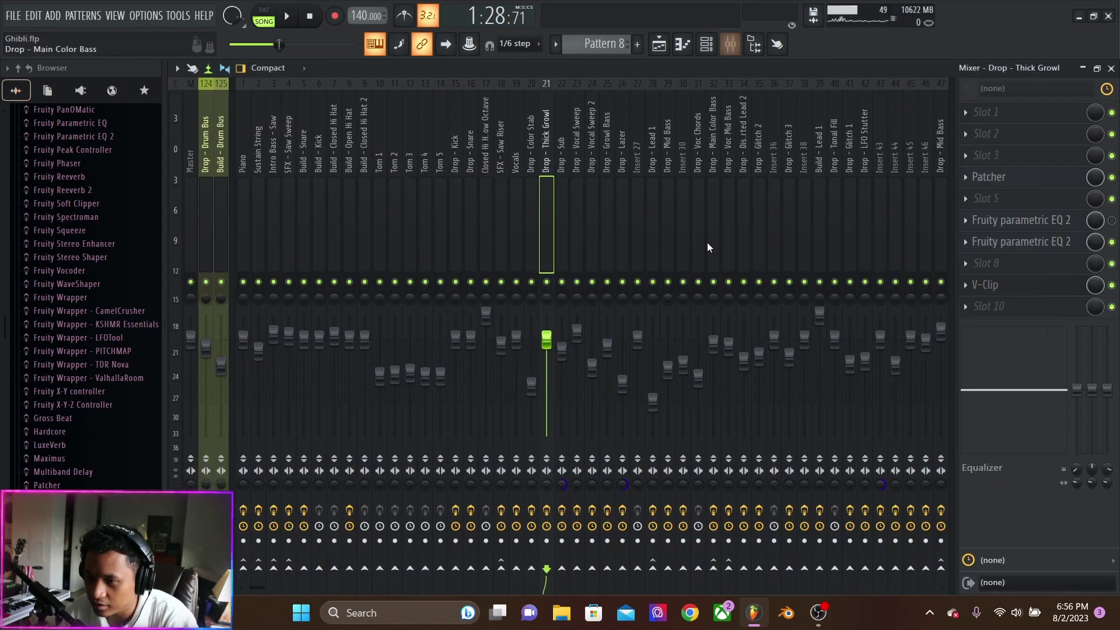
{"action": "left_click", "coordinate": [1024, 242]}
{"action": "key", "text": "space"}
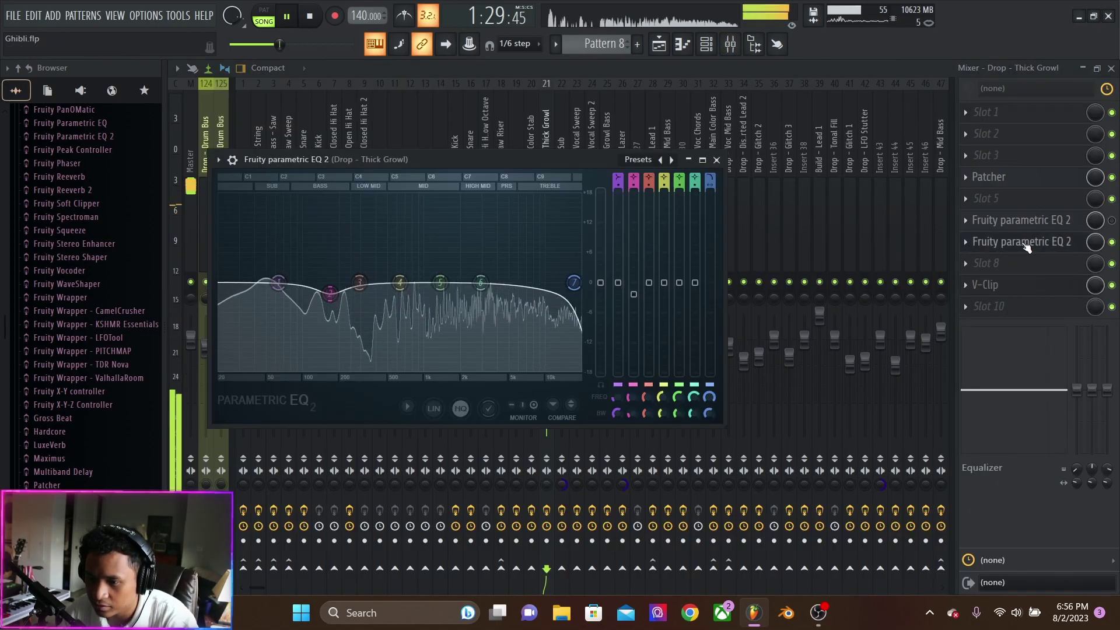
{"action": "left_click", "coordinate": [716, 159]}
{"action": "key", "text": "F9"}
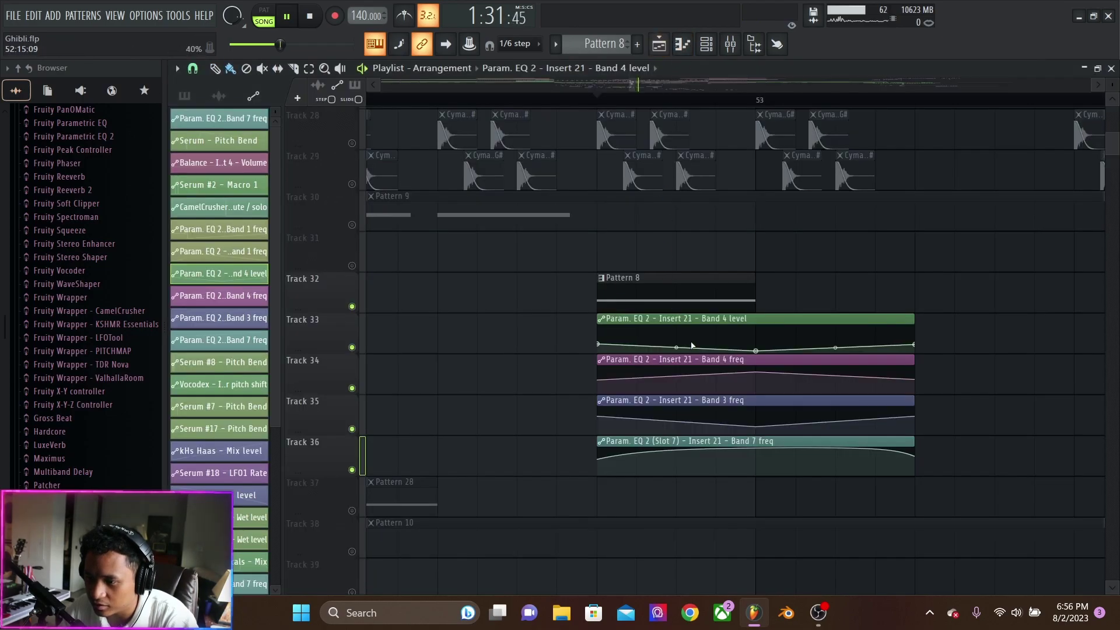
Select the Band 4 freq automation clip, inspect the Thick Growl's bypassed Fruity parametric EQ 2, enable it and replay.
{"action": "left_click", "coordinate": [687, 361]}
{"action": "left_click", "coordinate": [706, 44]}
{"action": "left_click", "coordinate": [707, 44]}
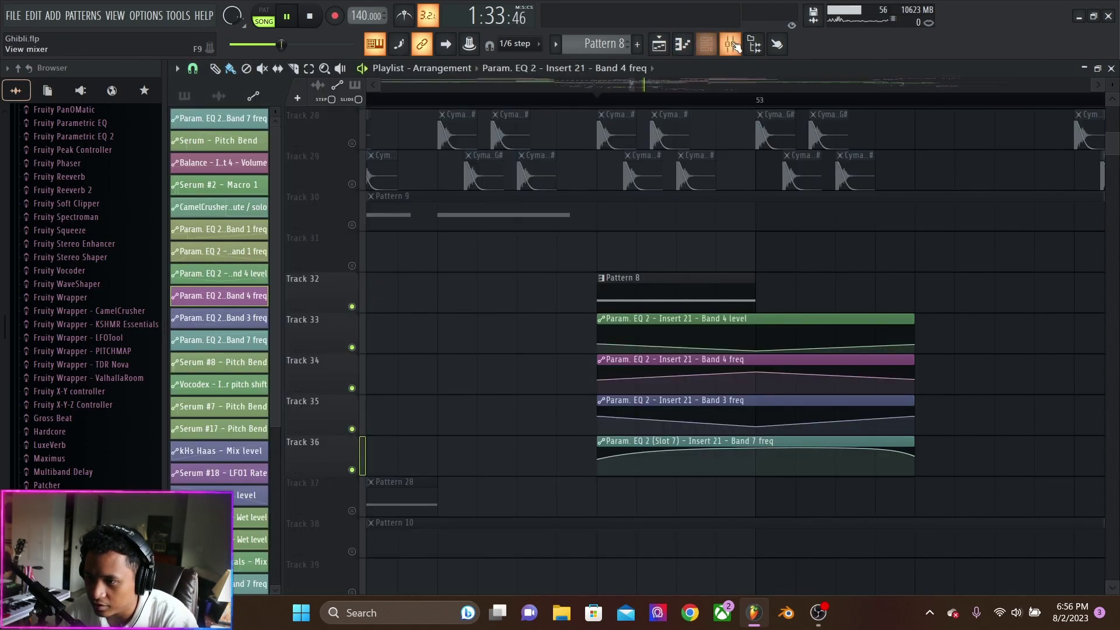
{"action": "left_click", "coordinate": [730, 45]}
{"action": "left_click", "coordinate": [1032, 226]}
{"action": "key", "text": "space"}
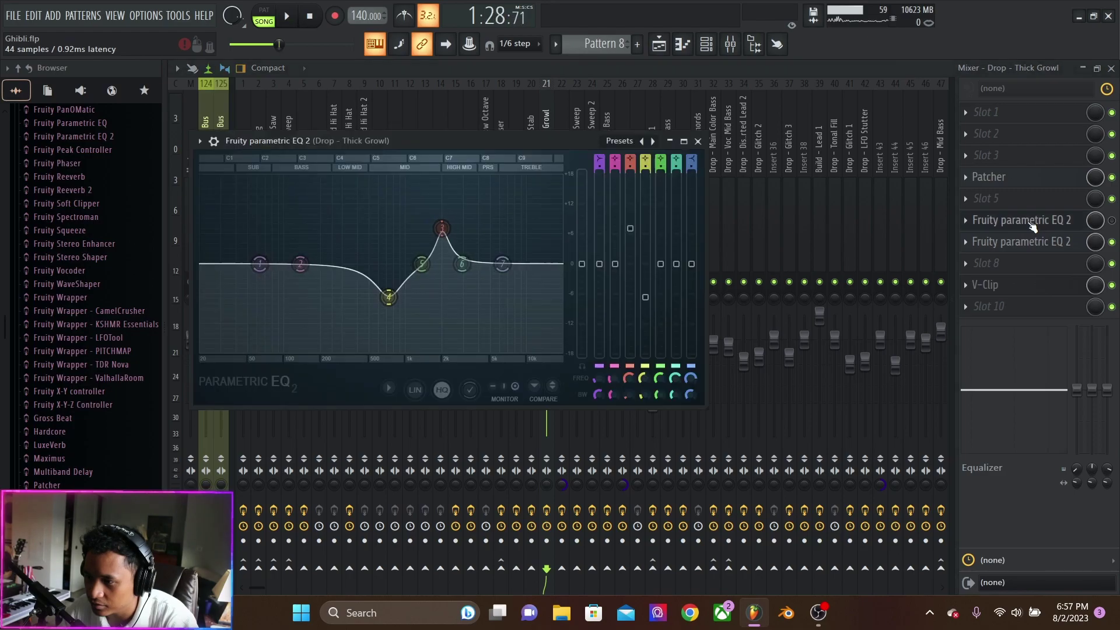
{"action": "left_click", "coordinate": [1111, 222]}
{"action": "key", "text": "space"}
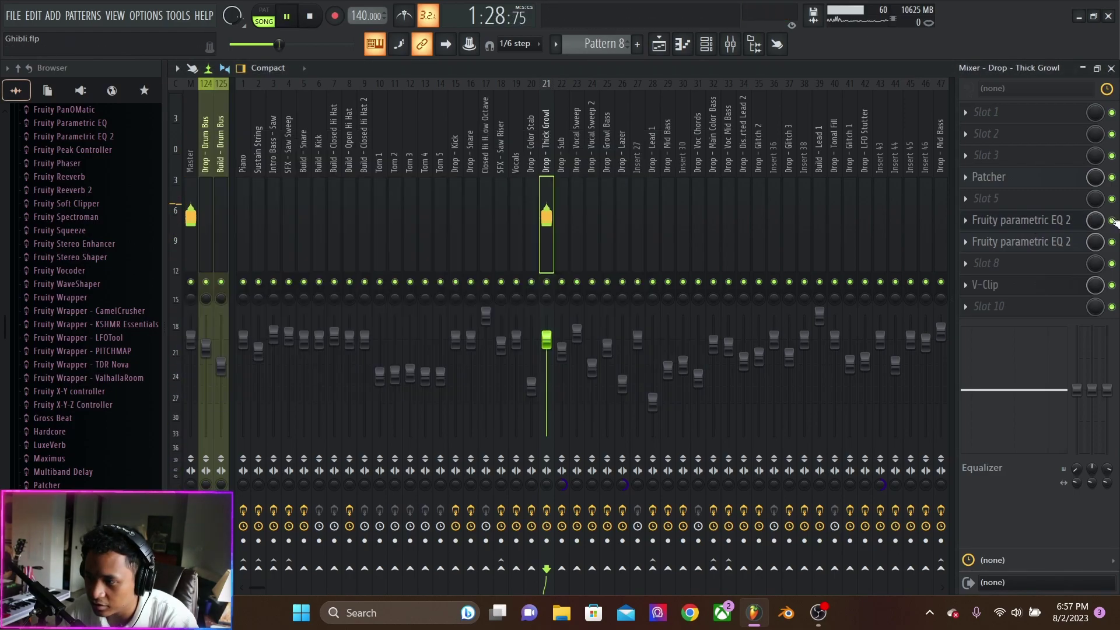
Return to the playlist, select the Slot 7 Band 7 freq automation clip and briefly check the mixer during playback.
{"action": "key", "text": "F5"}
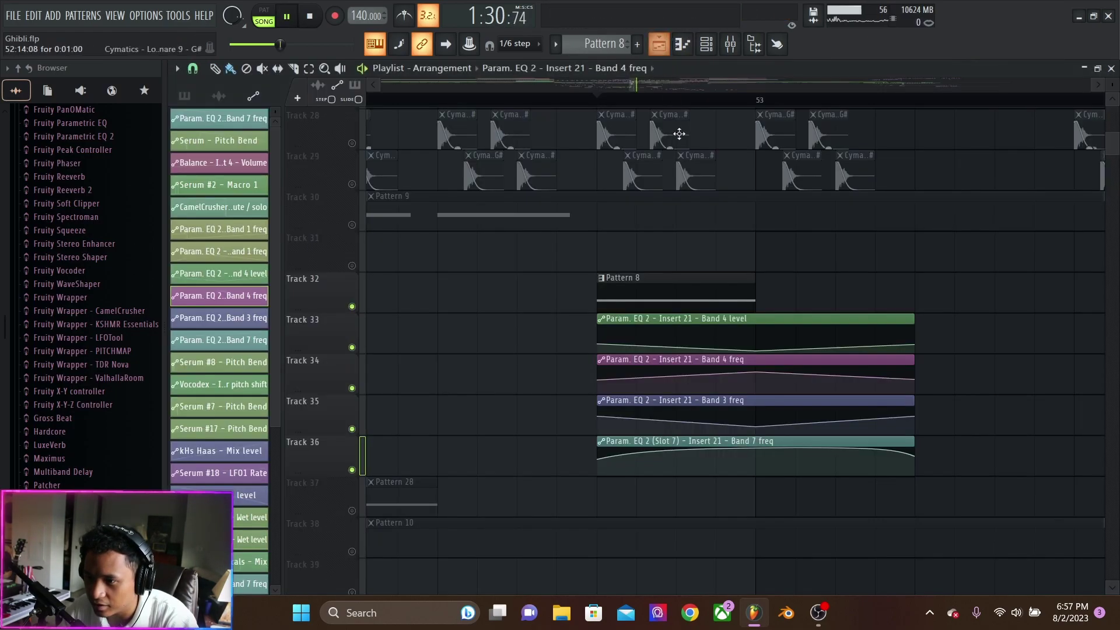
{"action": "left_click", "coordinate": [665, 440]}
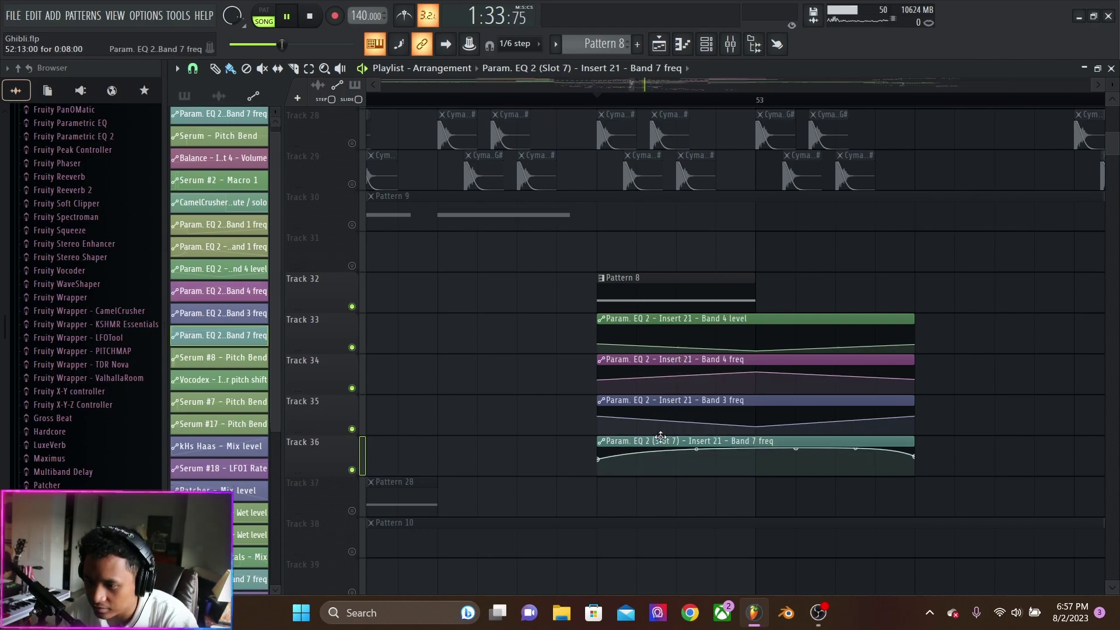
{"action": "left_click", "coordinate": [734, 51]}
{"action": "left_click", "coordinate": [734, 51]}
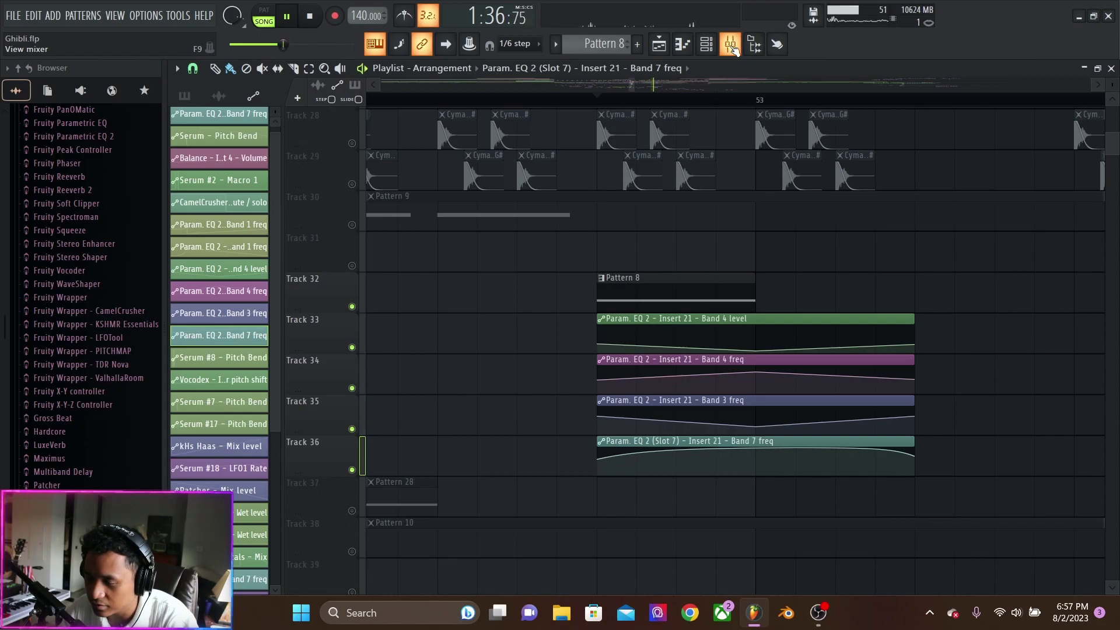
{"action": "scroll", "coordinate": [592, 222], "scroll_direction": "down", "scroll_amount": 3}
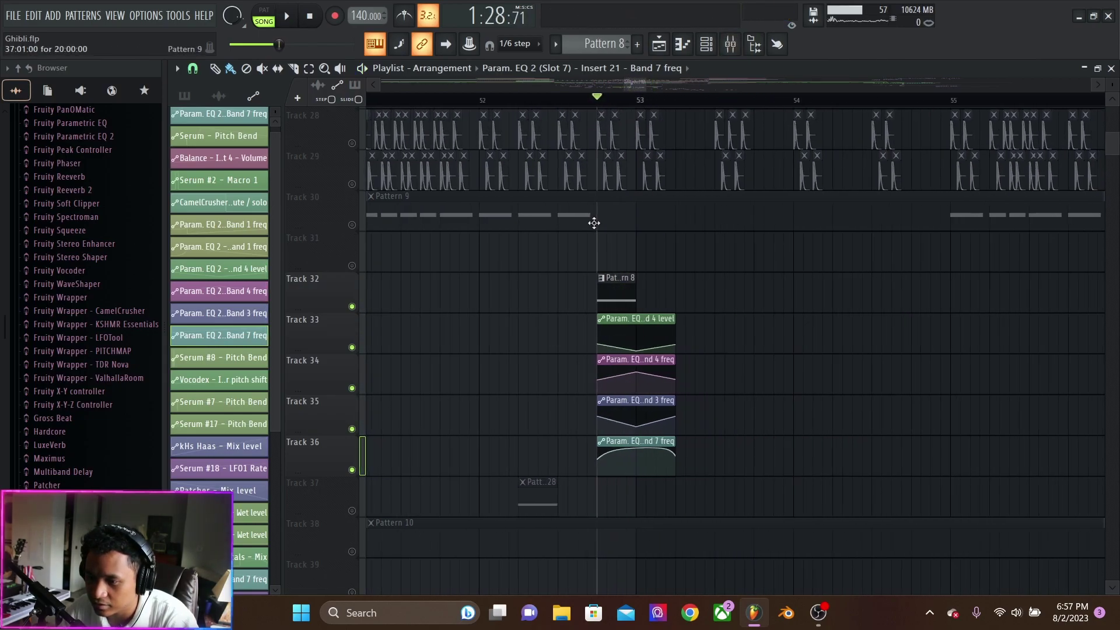
Take the Thick Growl tracks out of solo and play the full arrangement from the growl around bar 53.
{"action": "scroll", "coordinate": [333, 339], "scroll_direction": "up", "scroll_amount": 1}
{"action": "right_click", "coordinate": [352, 347]}
{"action": "right_click", "coordinate": [352, 347]}
{"action": "key", "text": "space"}
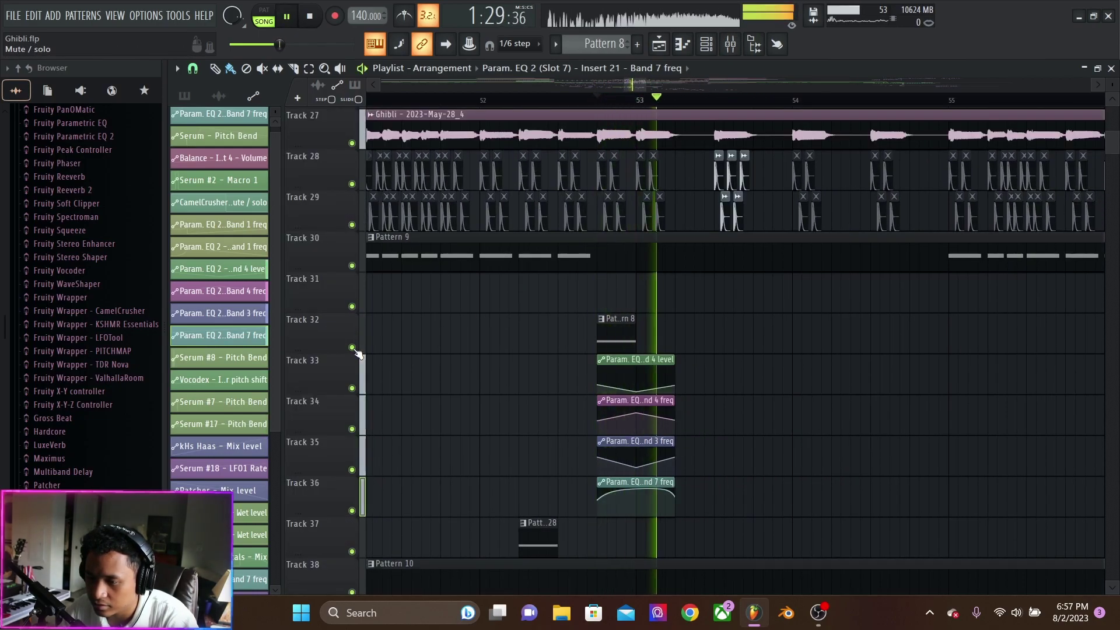
{"action": "scroll", "coordinate": [585, 271], "scroll_direction": "down", "scroll_amount": 2}
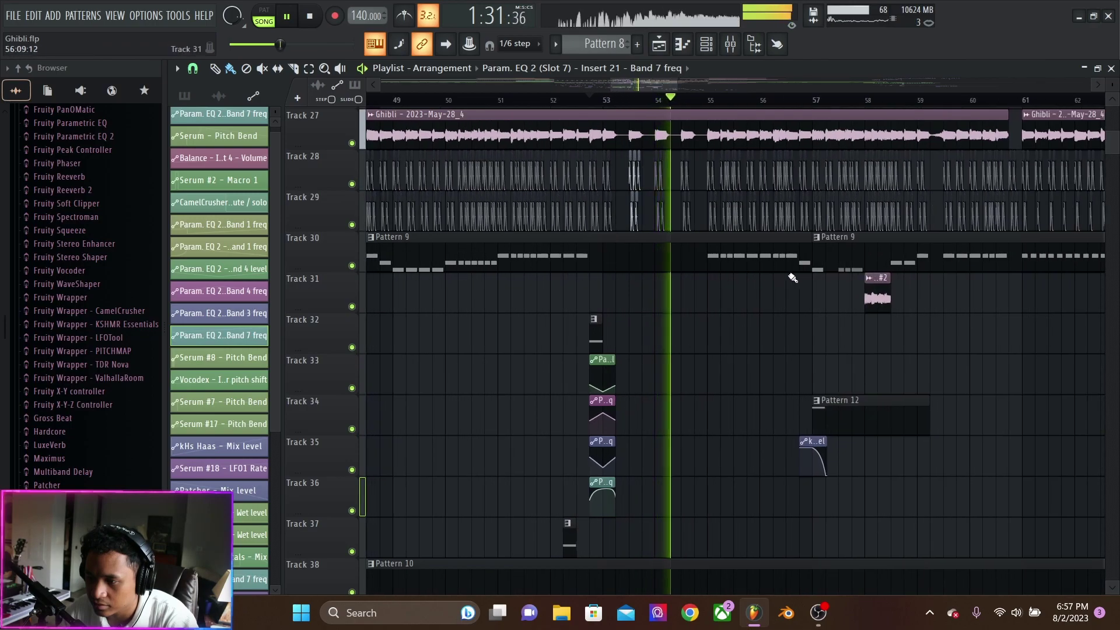
{"action": "key", "text": "space"}
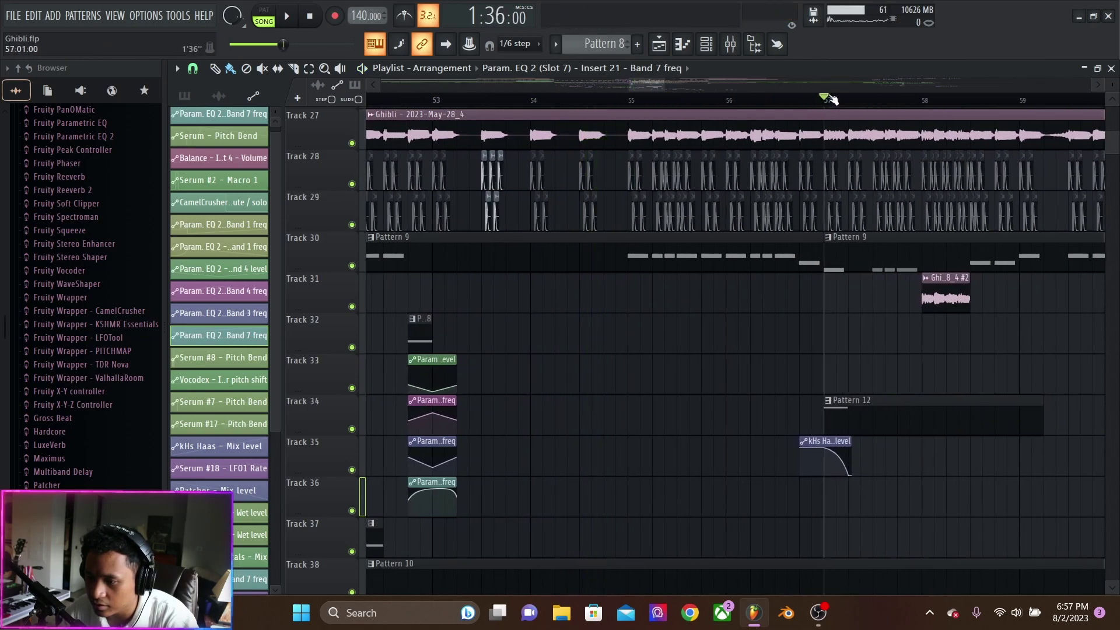
Solo Track 34, unmute Track 35 and audition Pattern 12 with its kHs Haas automation from bar 57.
{"action": "key", "text": "space"}
{"action": "key", "text": "space"}
{"action": "right_click", "coordinate": [352, 429]}
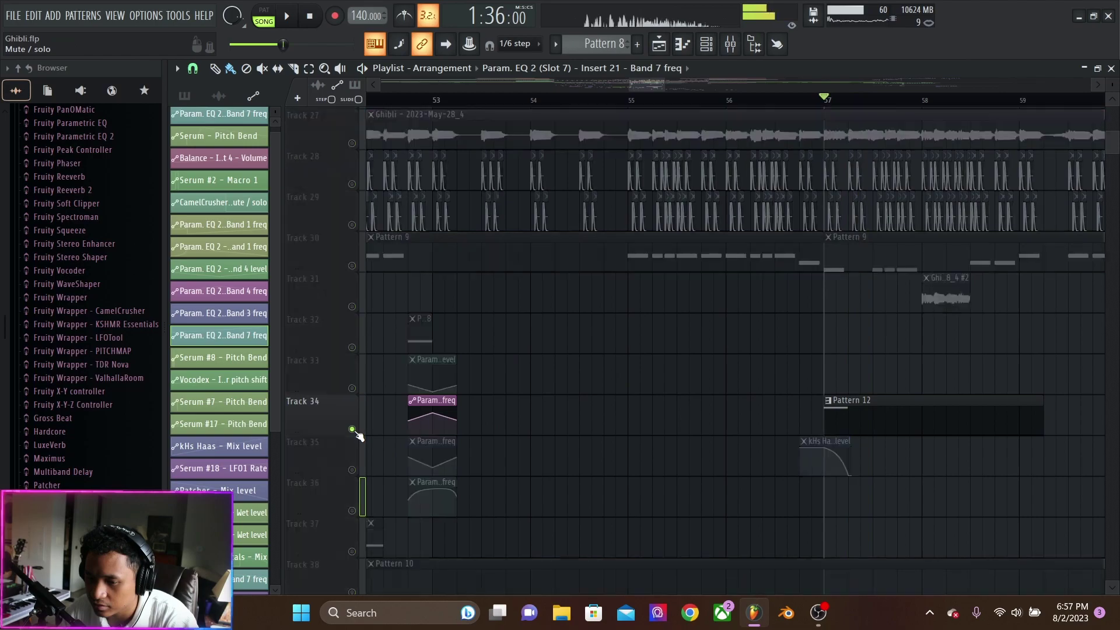
{"action": "left_click", "coordinate": [352, 470]}
{"action": "key", "text": "space"}
{"action": "key", "text": "space"}
{"action": "scroll", "coordinate": [622, 362], "scroll_direction": "down", "scroll_amount": 3}
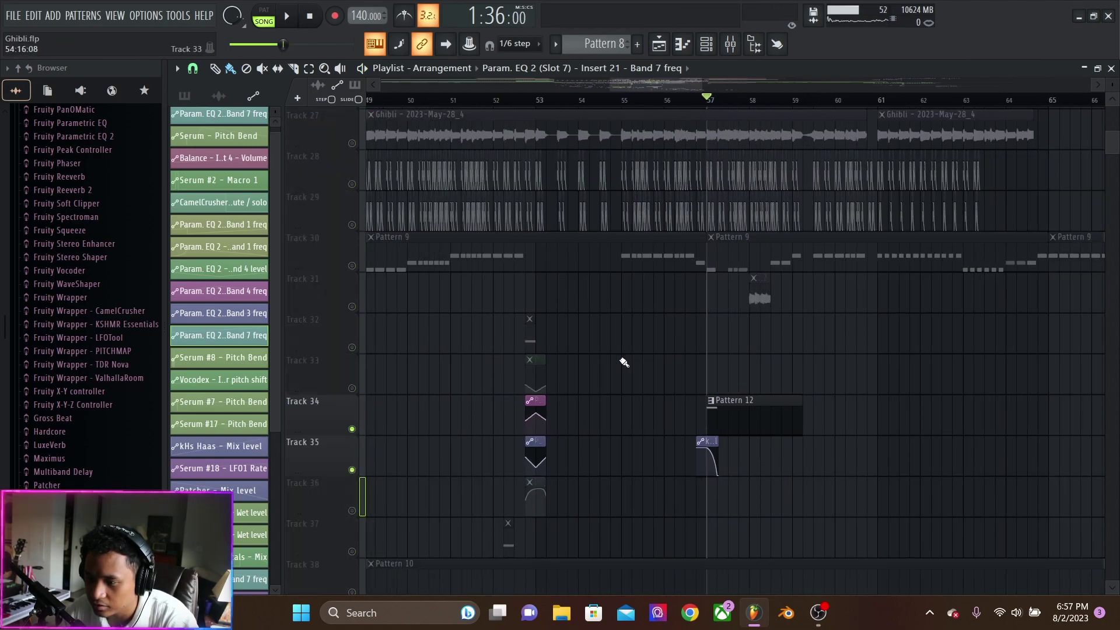
{"action": "key", "text": "space"}
{"action": "key", "text": "space"}
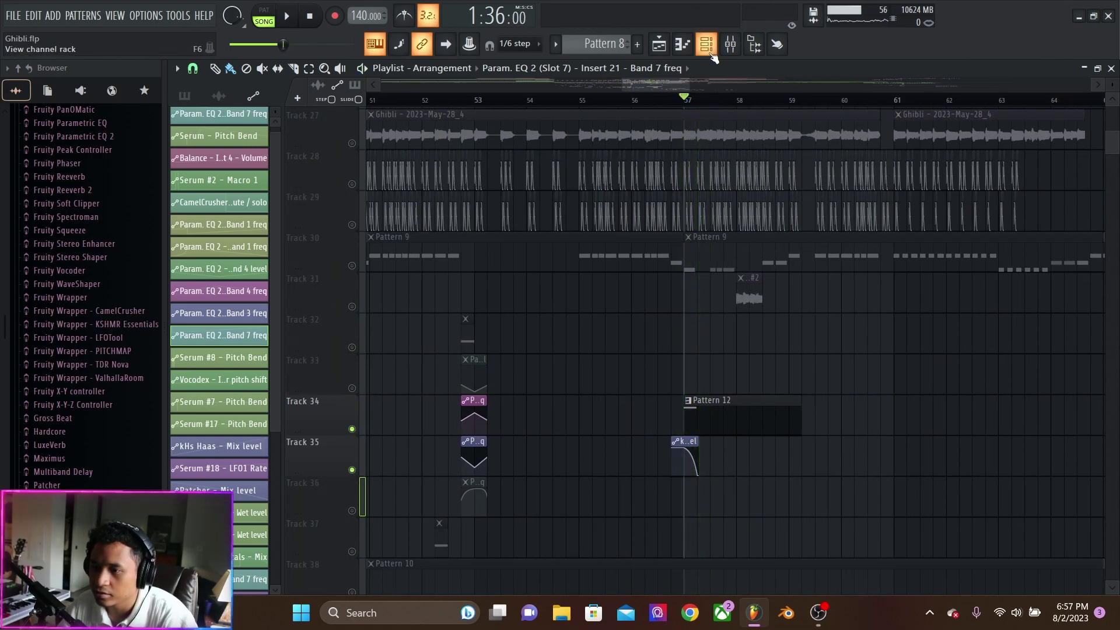
Select Pattern 12 in the playlist and open the Serum #10 growl bass instrument from the channel rack.
{"action": "left_click", "coordinate": [705, 44]}
{"action": "left_click", "coordinate": [707, 47]}
{"action": "left_click", "coordinate": [736, 408]}
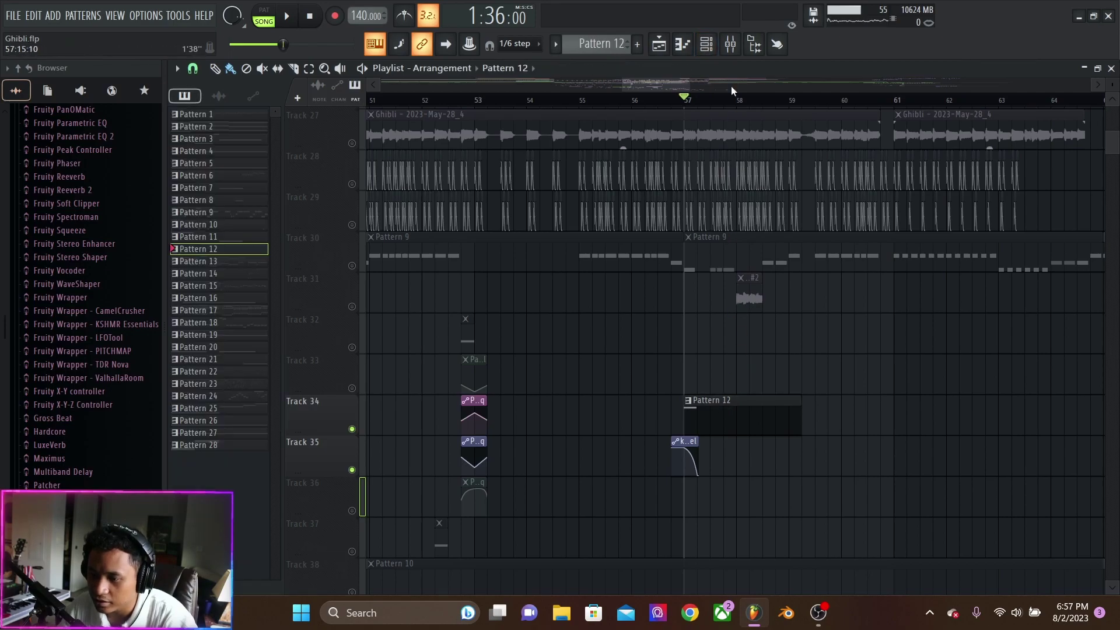
{"action": "left_click", "coordinate": [712, 46]}
{"action": "scroll", "coordinate": [532, 327], "scroll_direction": "down", "scroll_amount": 3}
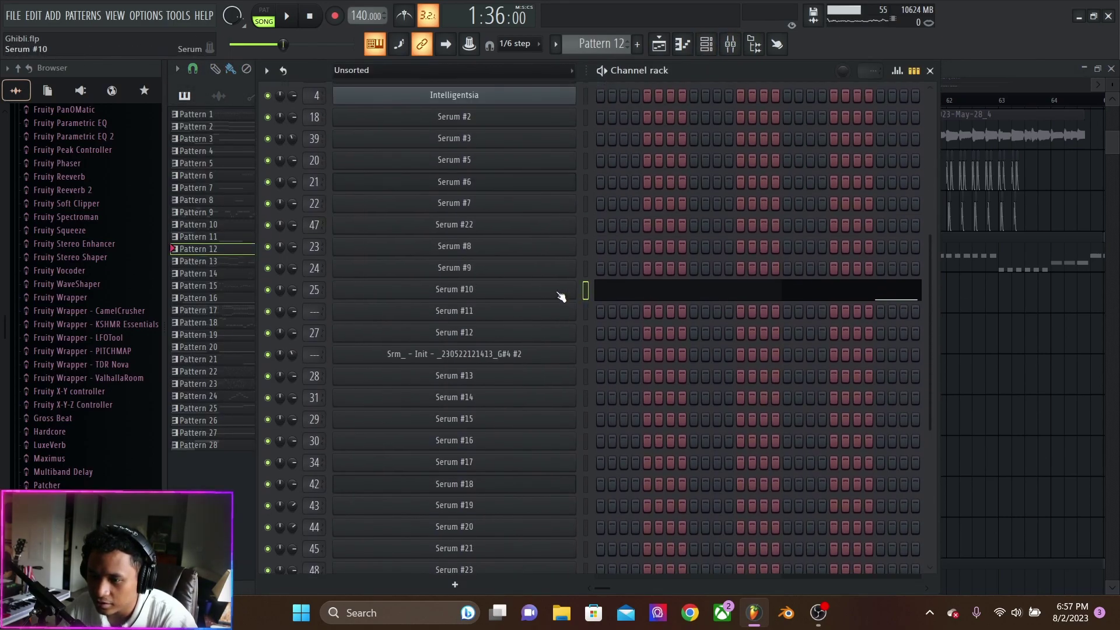
{"action": "left_click", "coordinate": [559, 297]}
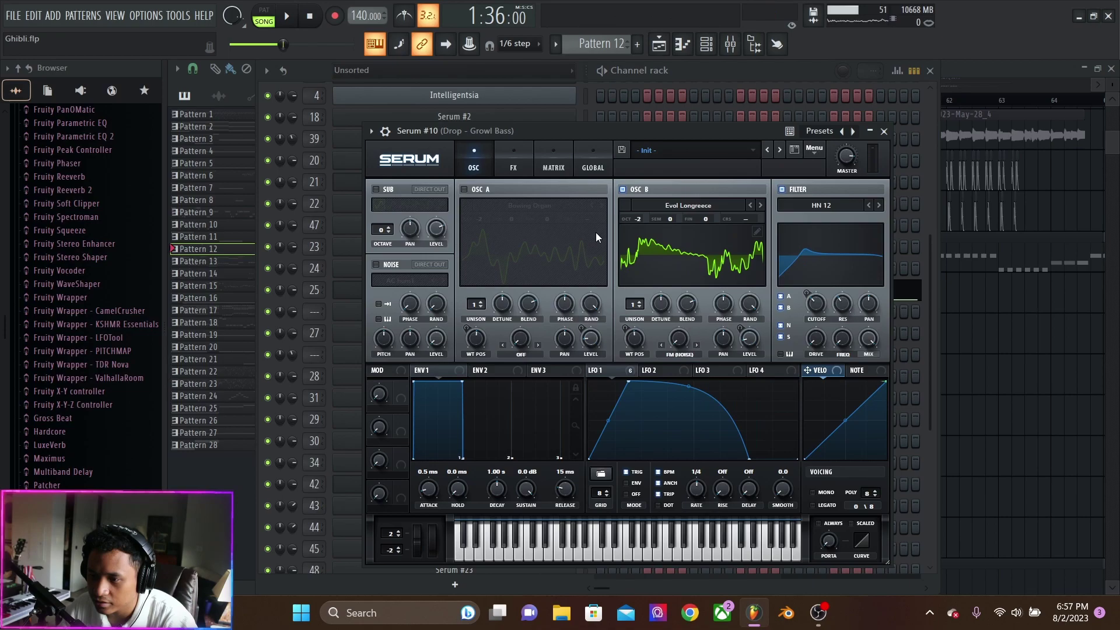
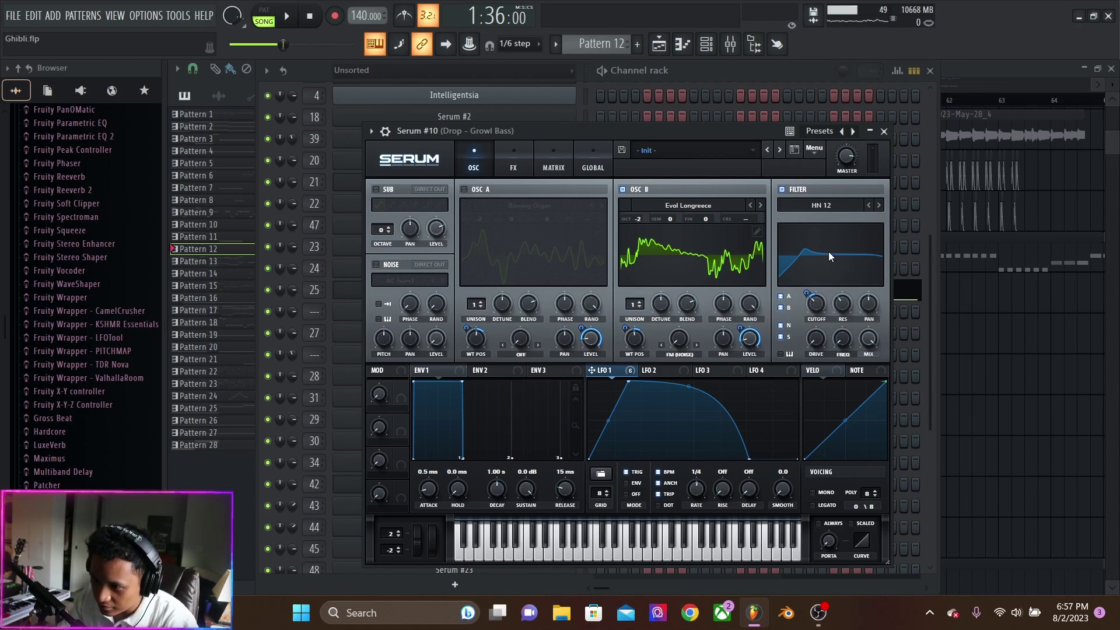
Audition the growl bass with the oscillator page's HN 12 filter bypassed, and with it switched back on.
{"action": "key", "text": "v"}
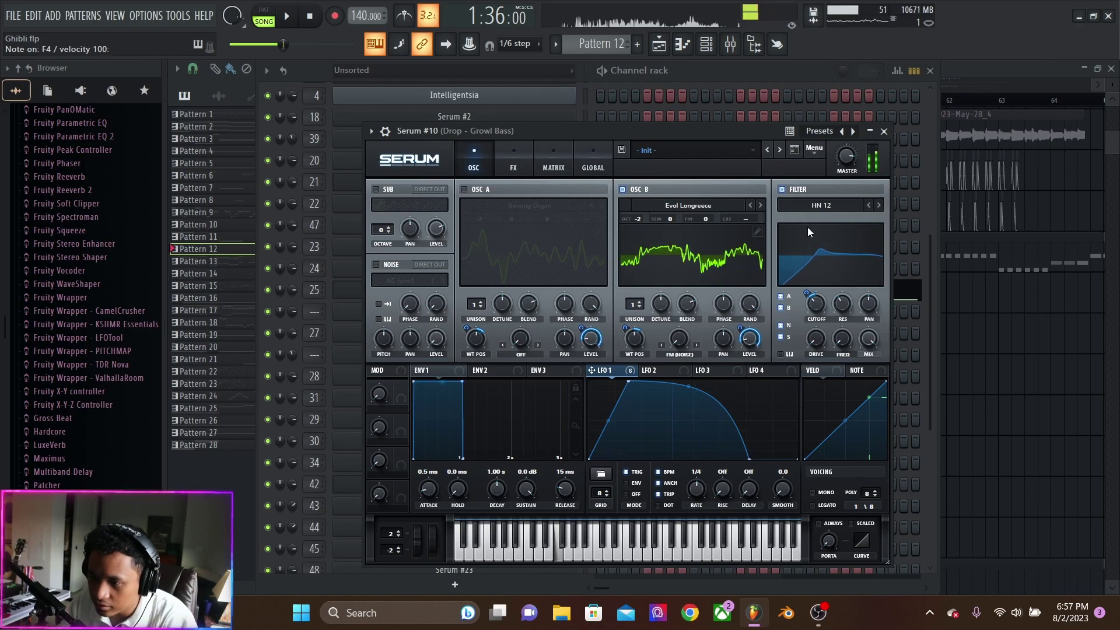
{"action": "left_click", "coordinate": [782, 189]}
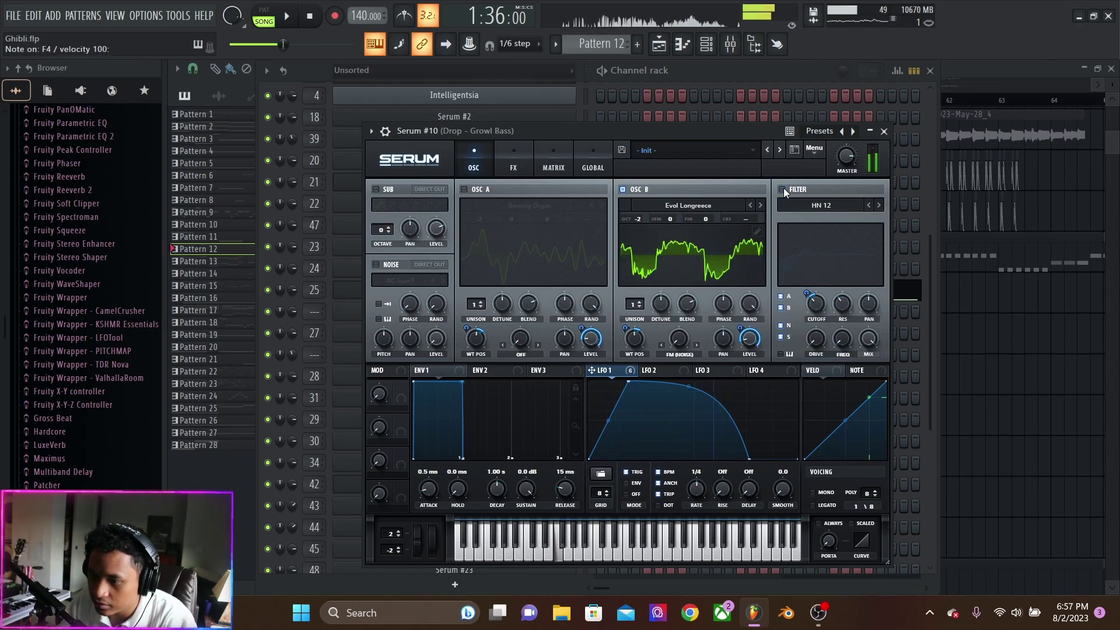
{"action": "left_click", "coordinate": [781, 189]}
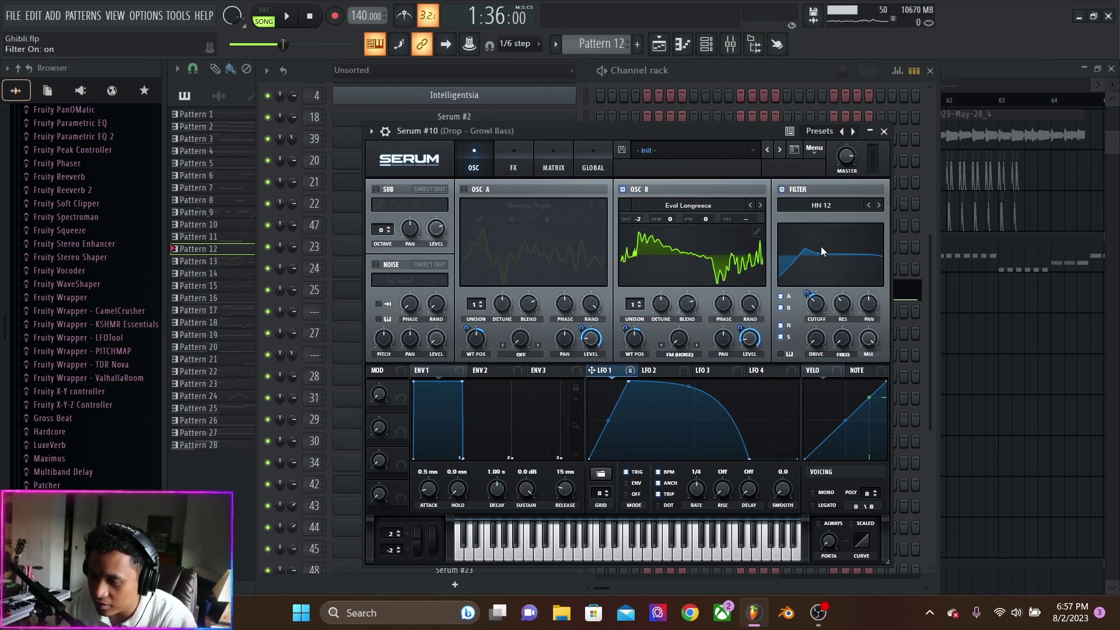
{"action": "key", "text": "v"}
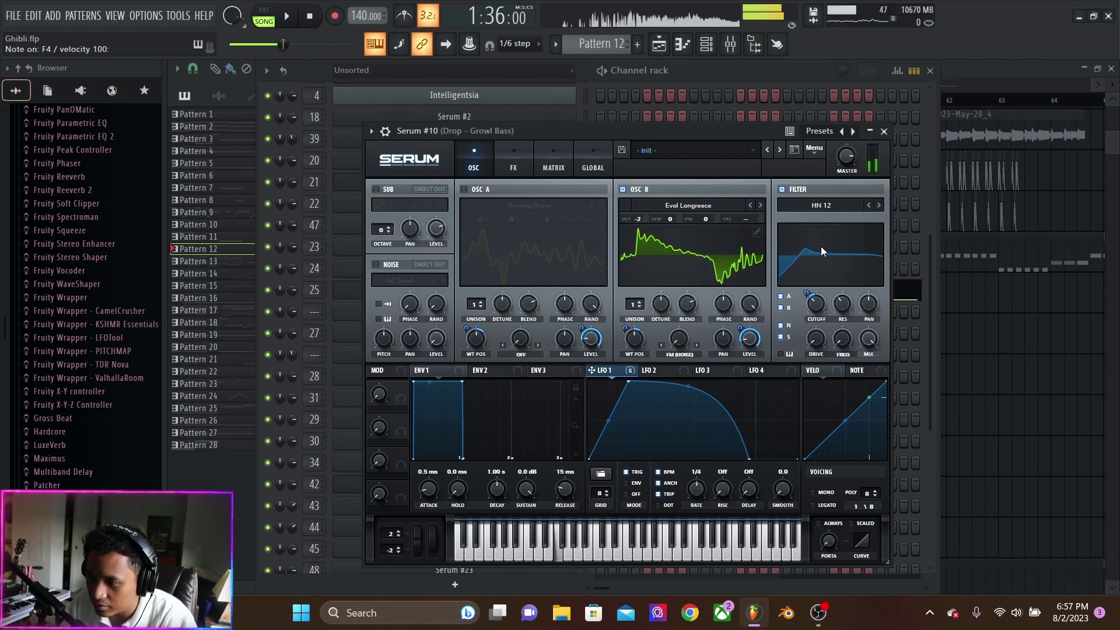
Review the Hyper, Tube distortion and HN 12 filter effects with the LFO 1 modulation, comparing them with the oscillator page.
{"action": "left_click", "coordinate": [521, 166]}
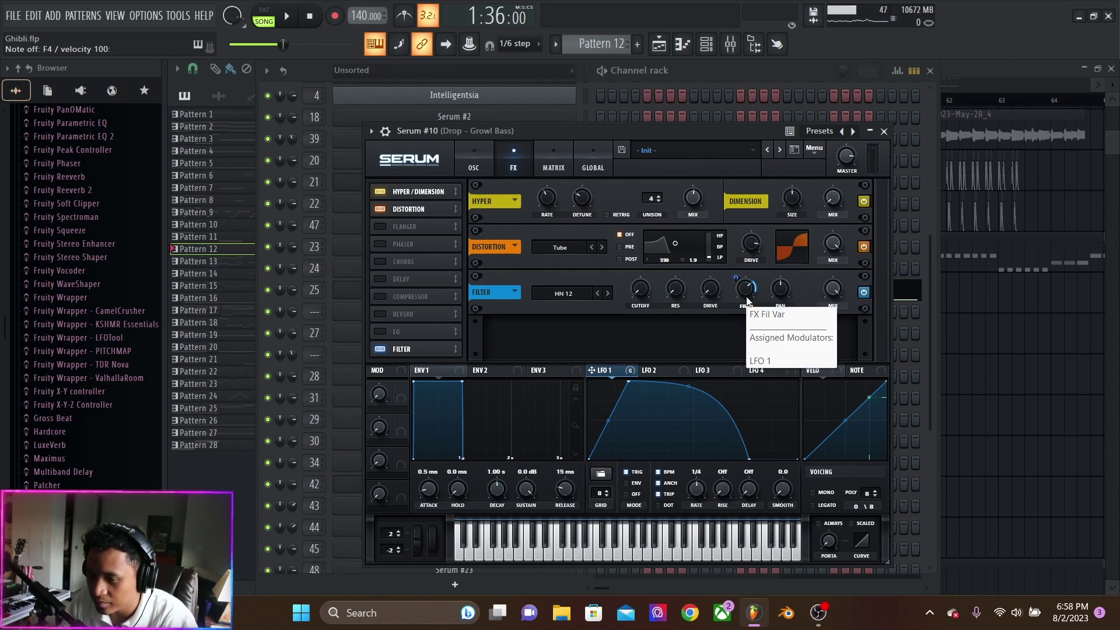
{"action": "left_click", "coordinate": [483, 166]}
{"action": "left_click", "coordinate": [514, 167]}
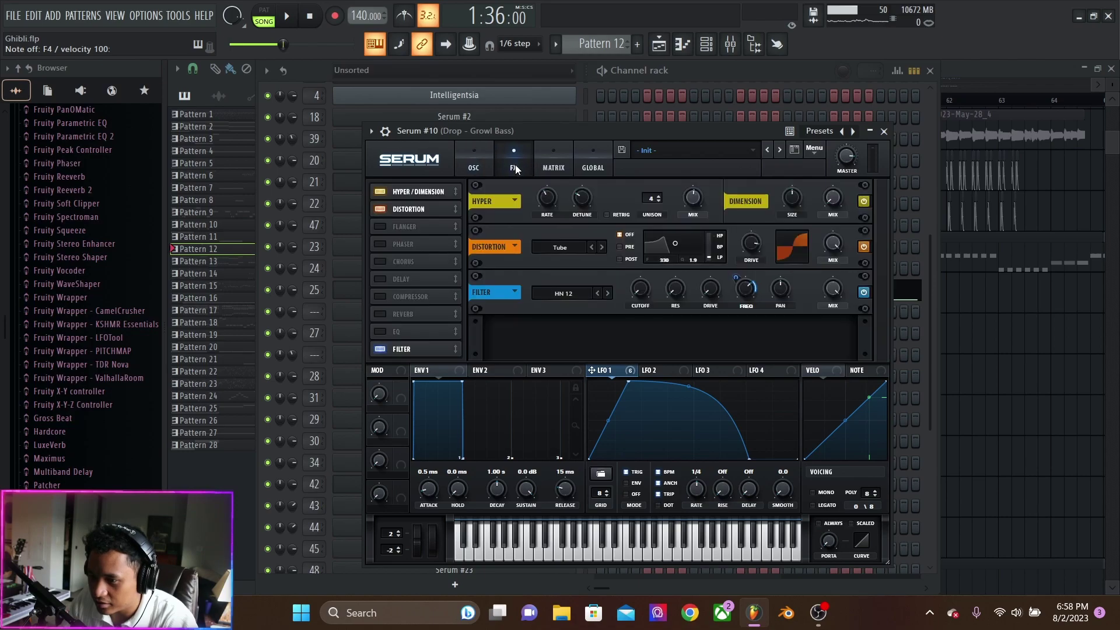
{"action": "left_click", "coordinate": [488, 167]}
{"action": "left_click", "coordinate": [514, 167]}
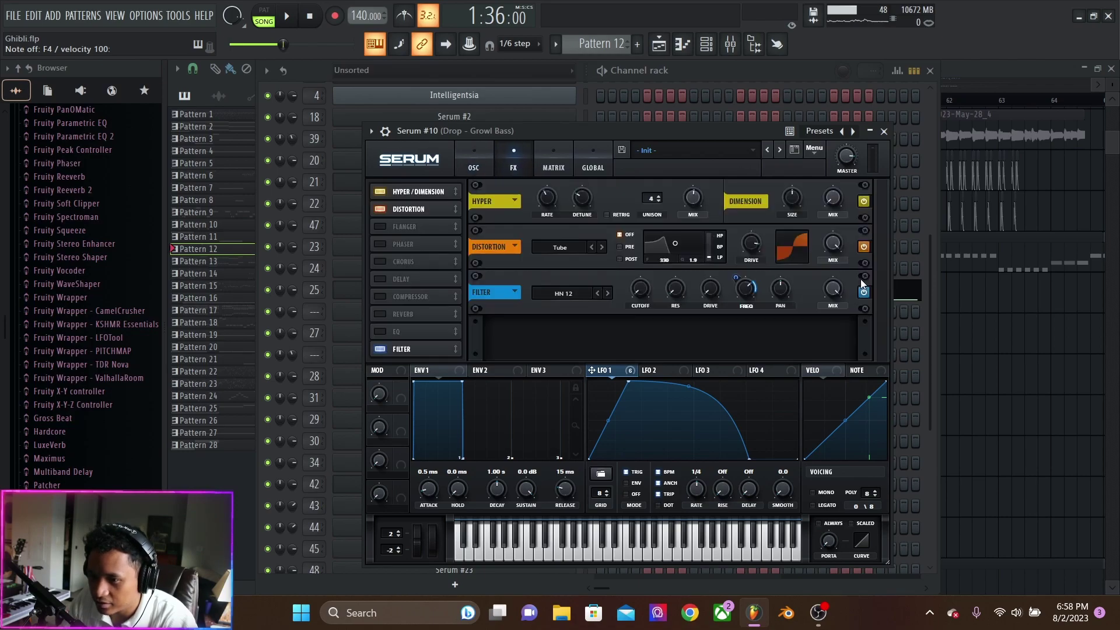
Bypass the HN 12 filter in the effects rack, audition the growl without it and re-enable it.
{"action": "left_click", "coordinate": [863, 292]}
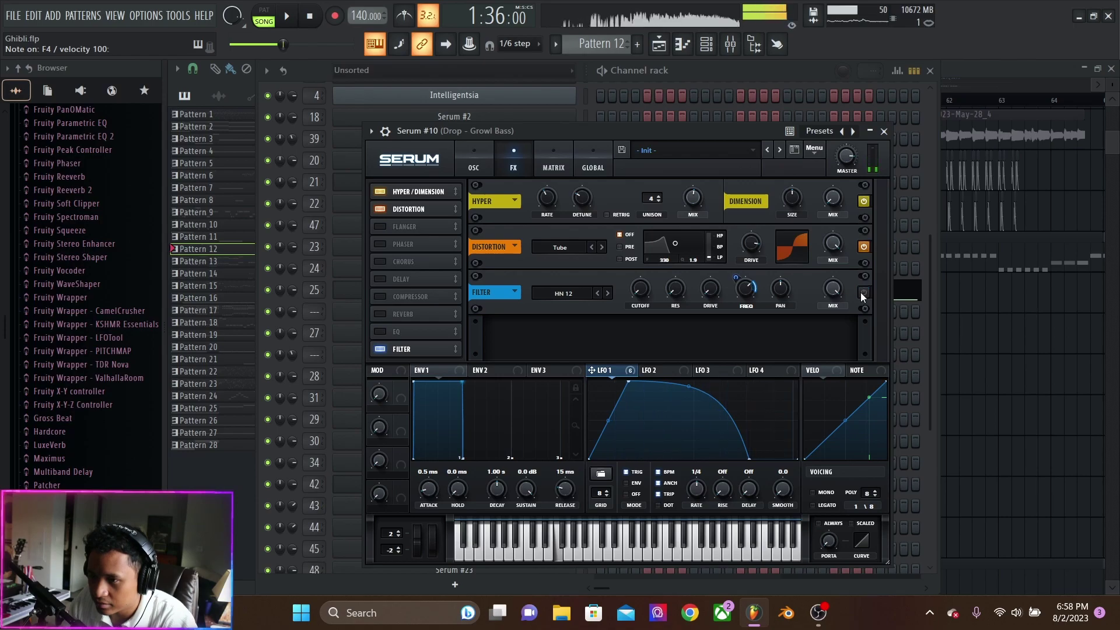
{"action": "left_click", "coordinate": [862, 293]}
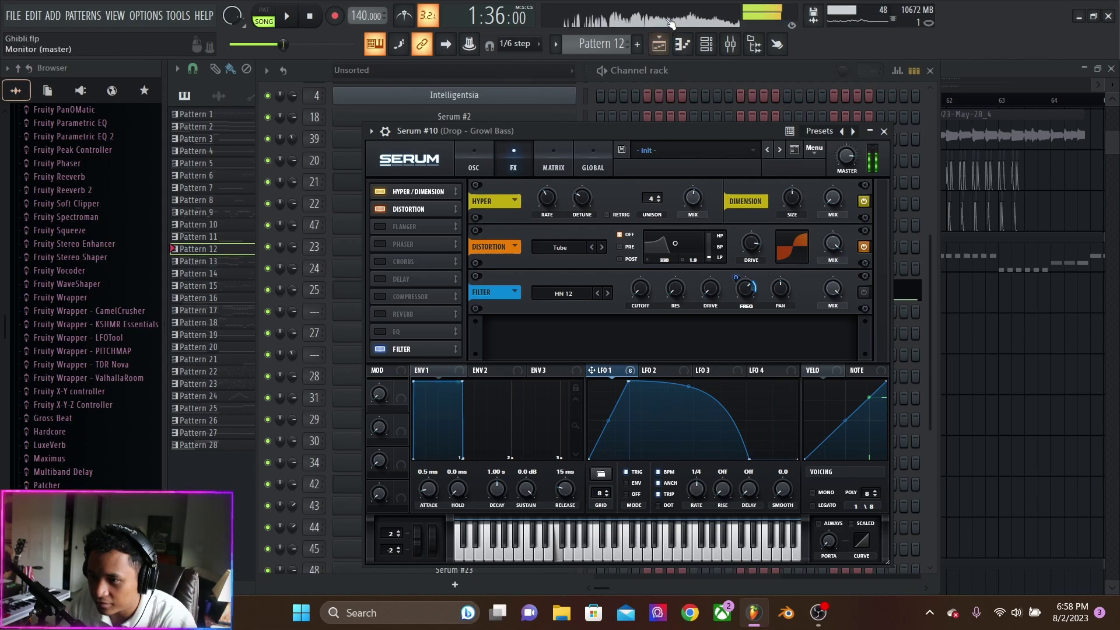
{"action": "left_click", "coordinate": [866, 292]}
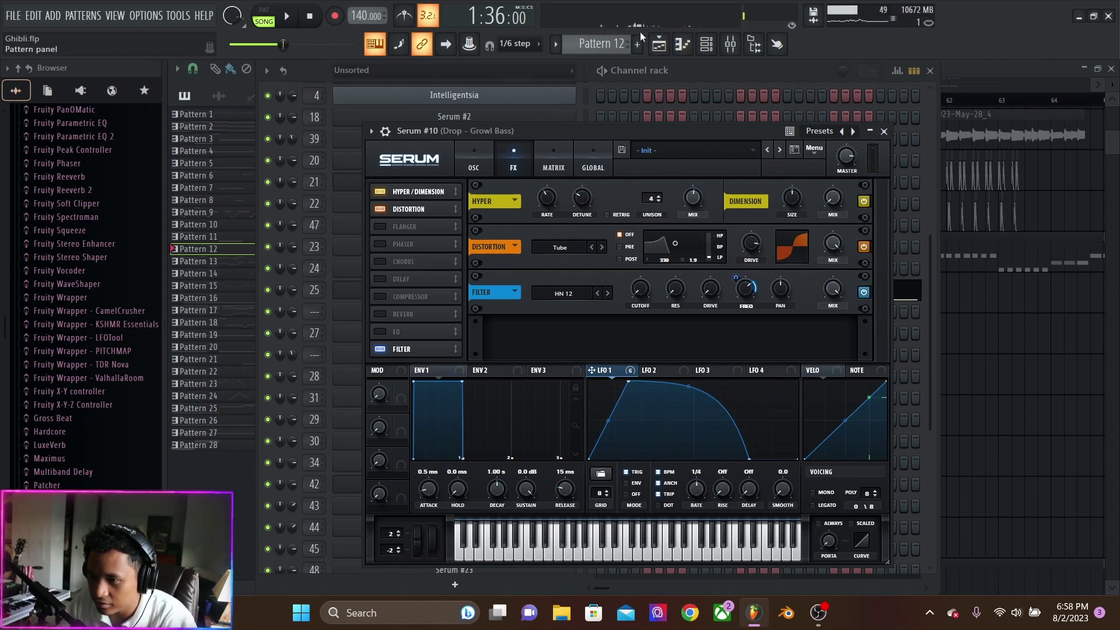
Sweep the oscillator page filter's Var amount and return it to 0%, and close Serum #10 and the channel rack.
{"action": "left_click", "coordinate": [475, 169]}
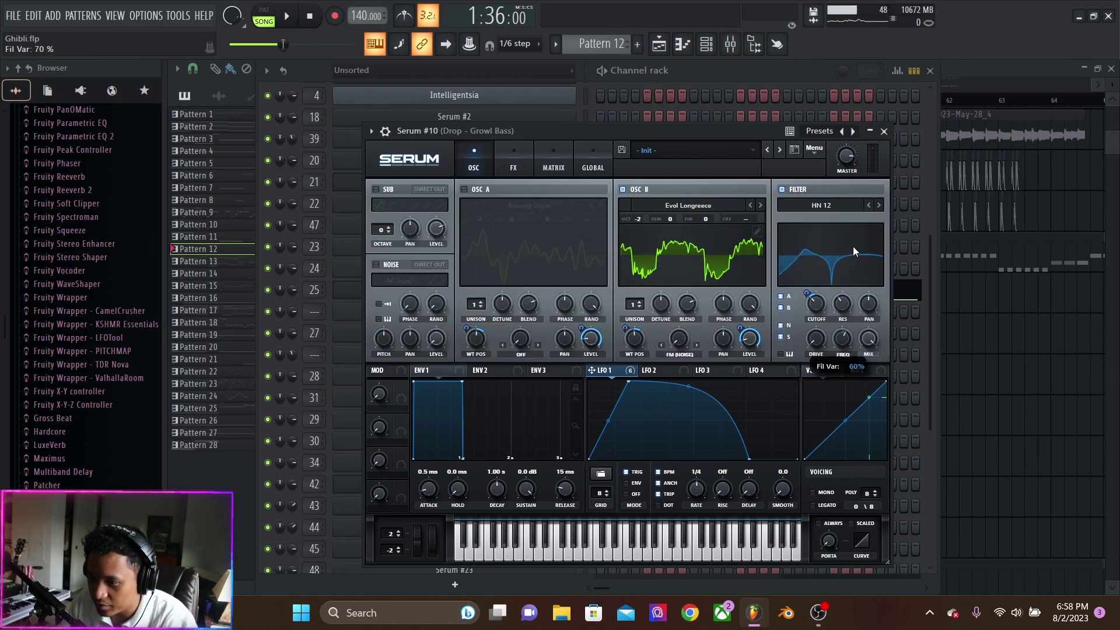
{"action": "left_click_drag", "start_coordinate": [853, 247], "coordinate": [862, 253]}
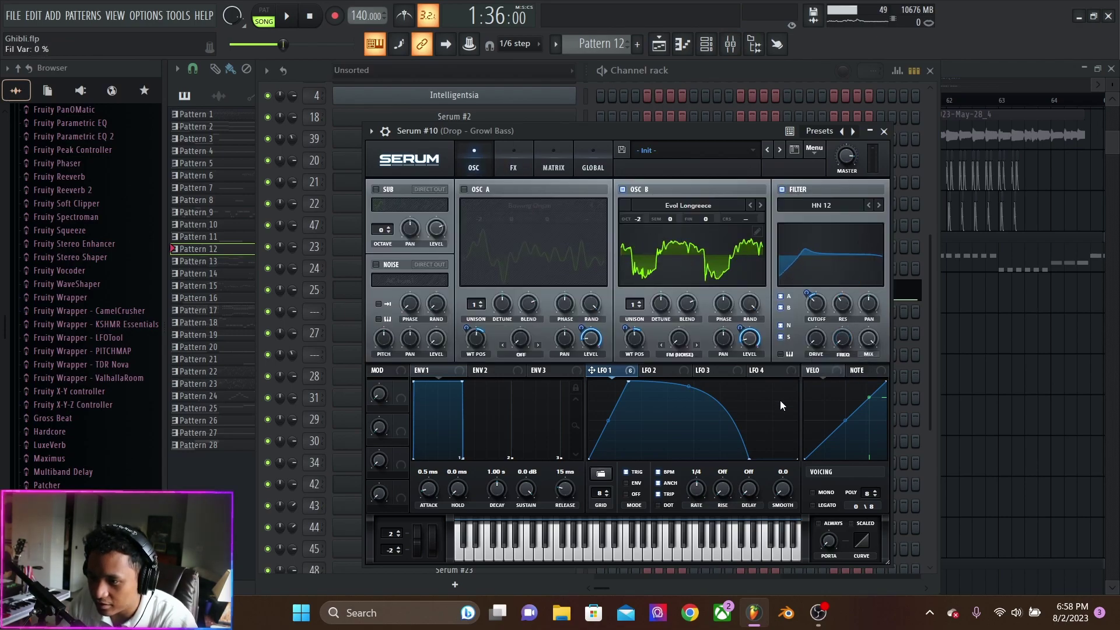
{"action": "left_click", "coordinate": [884, 131]}
{"action": "left_click", "coordinate": [930, 71]}
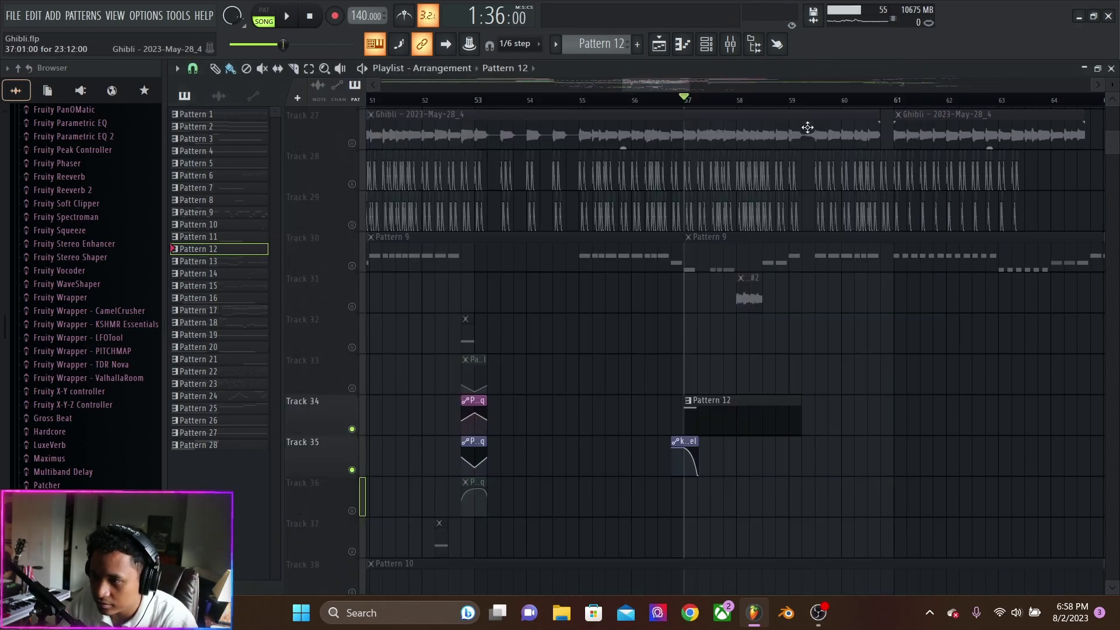
Take Tracks 34 and 35 out of solo and play the full arrangement from bar 57 to bar 61, following the lower tracks.
{"action": "right_click", "coordinate": [352, 429]}
{"action": "key", "text": "space"}
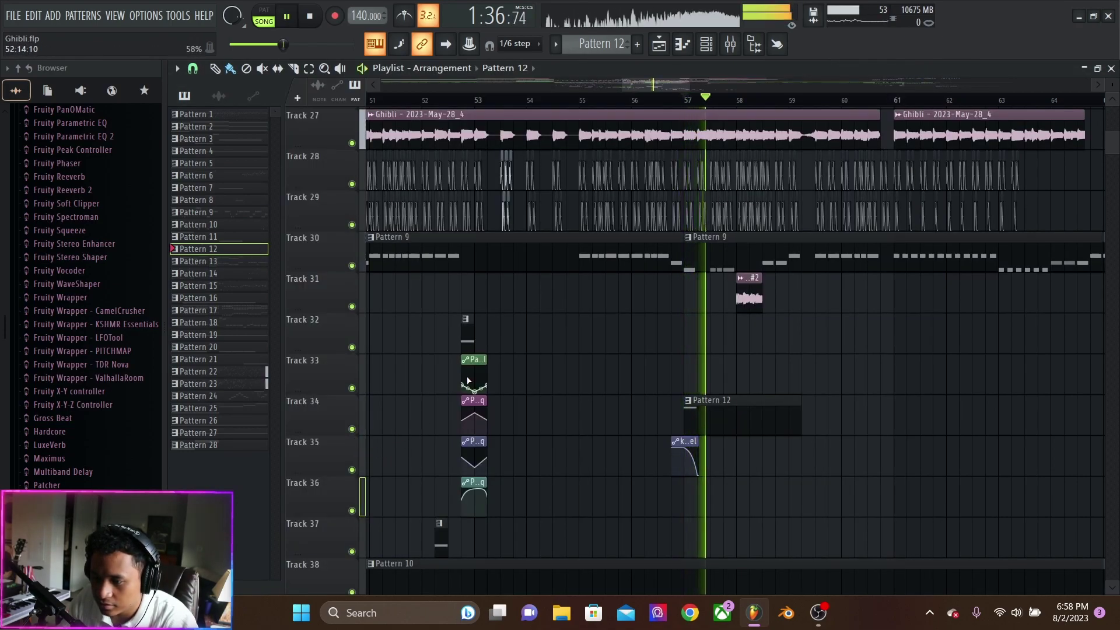
{"action": "scroll", "coordinate": [559, 299], "scroll_direction": "down", "scroll_amount": 3}
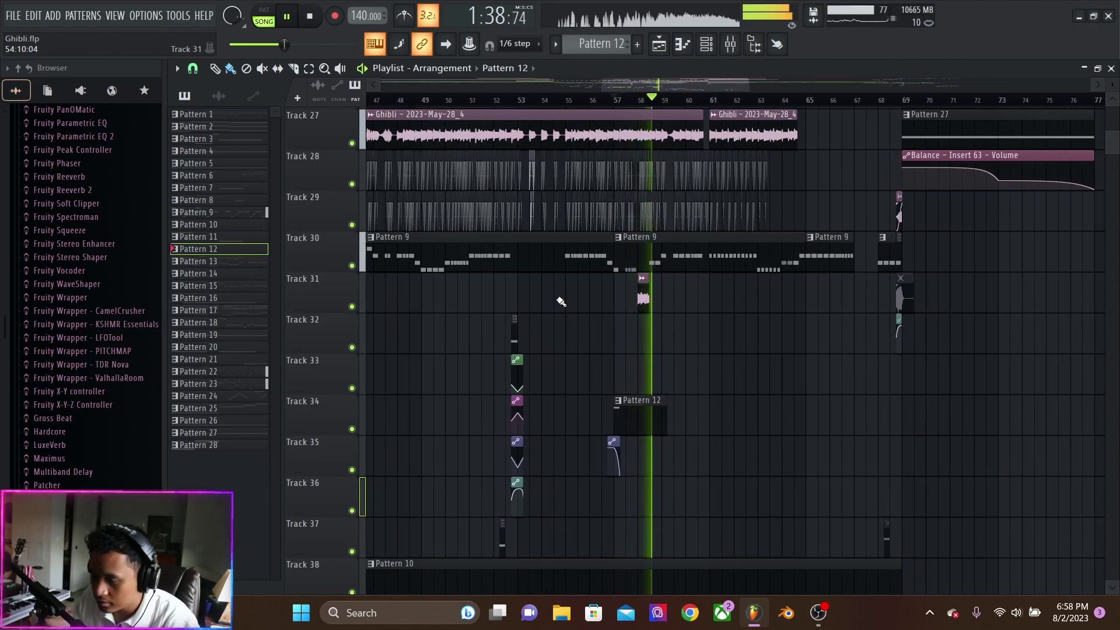
{"action": "scroll", "coordinate": [714, 253], "scroll_direction": "down", "scroll_amount": 3}
{"action": "scroll", "coordinate": [714, 253], "scroll_direction": "down", "scroll_amount": 10}
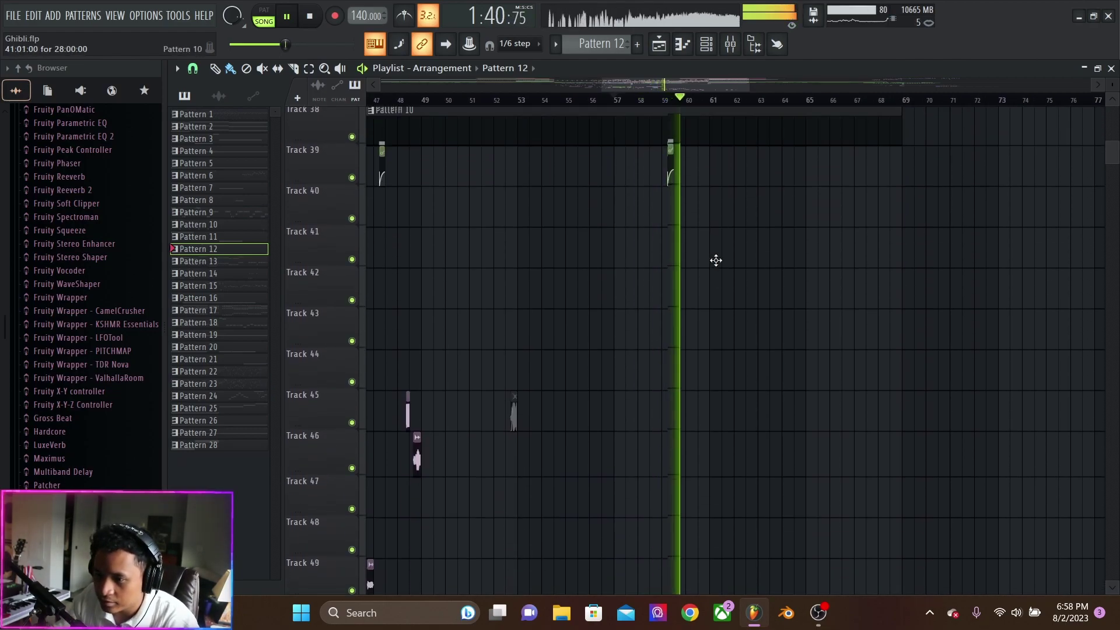
{"action": "scroll", "coordinate": [718, 265], "scroll_direction": "down", "scroll_amount": 6}
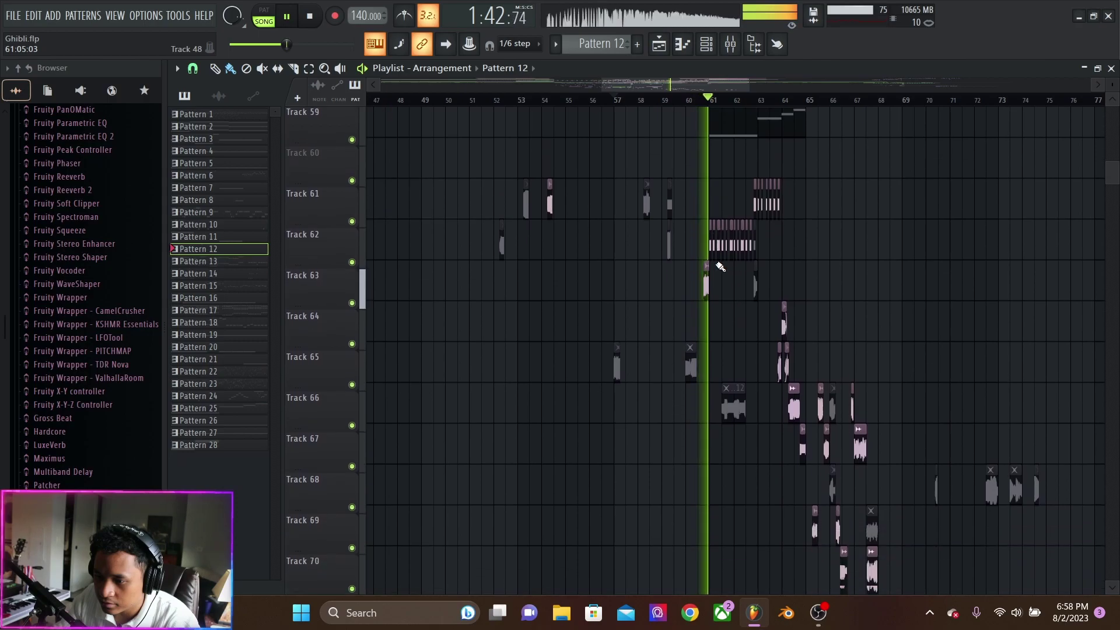
{"action": "scroll", "coordinate": [754, 262], "scroll_direction": "up", "scroll_amount": 3}
{"action": "key", "text": "space"}
Solo Tracks 61 and 62, switch the solo to Track 30 and audition its Pattern 9 from bar 61.
{"action": "scroll", "coordinate": [651, 138], "scroll_direction": "up", "scroll_amount": 2}
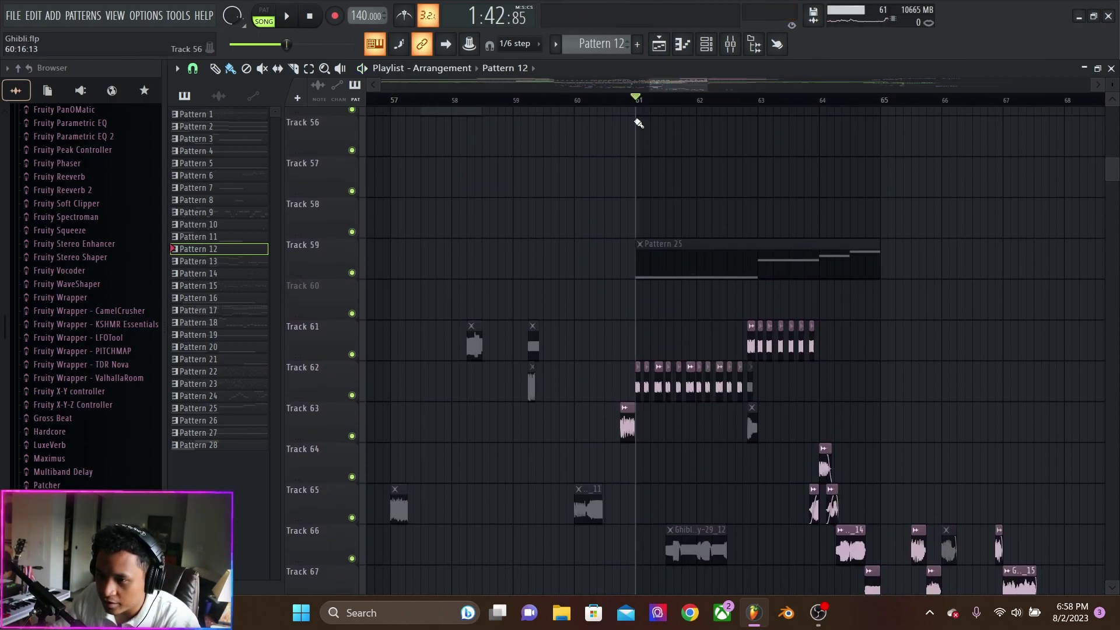
{"action": "right_click", "coordinate": [353, 396]}
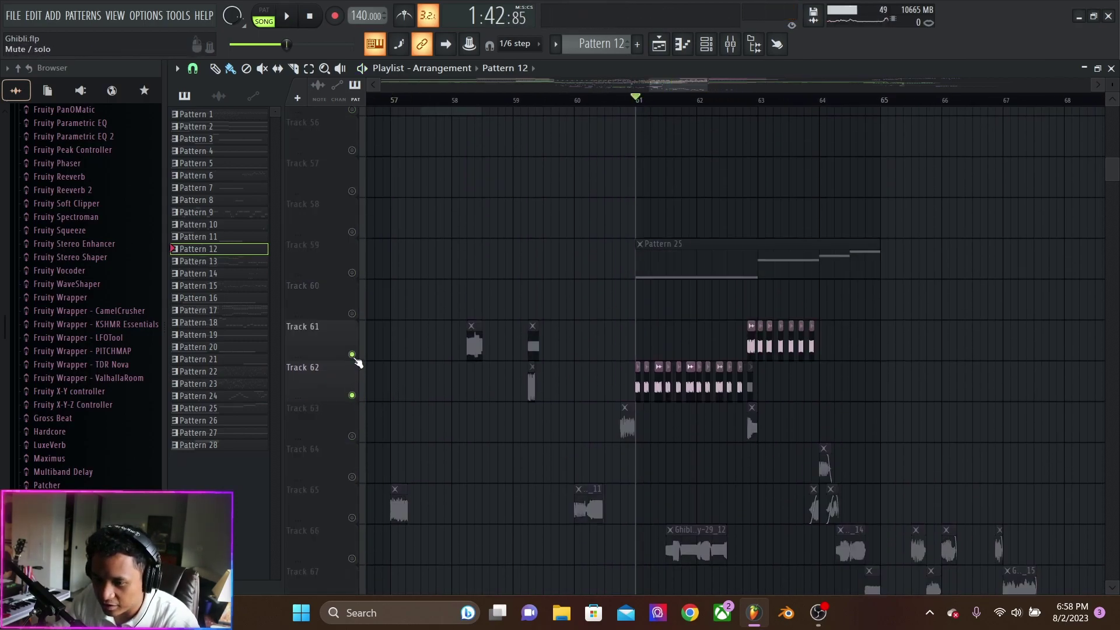
{"action": "scroll", "coordinate": [574, 377], "scroll_direction": "up", "scroll_amount": 14}
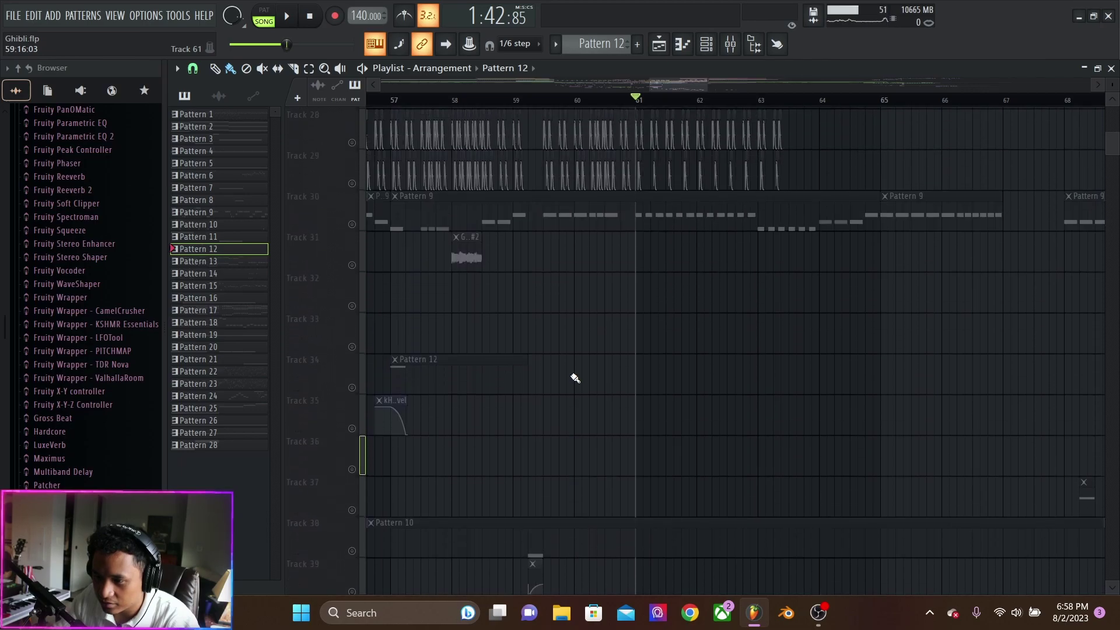
{"action": "scroll", "coordinate": [573, 378], "scroll_direction": "up", "scroll_amount": 2}
{"action": "scroll", "coordinate": [572, 377], "scroll_direction": "down", "scroll_amount": 3}
{"action": "right_click", "coordinate": [351, 387]}
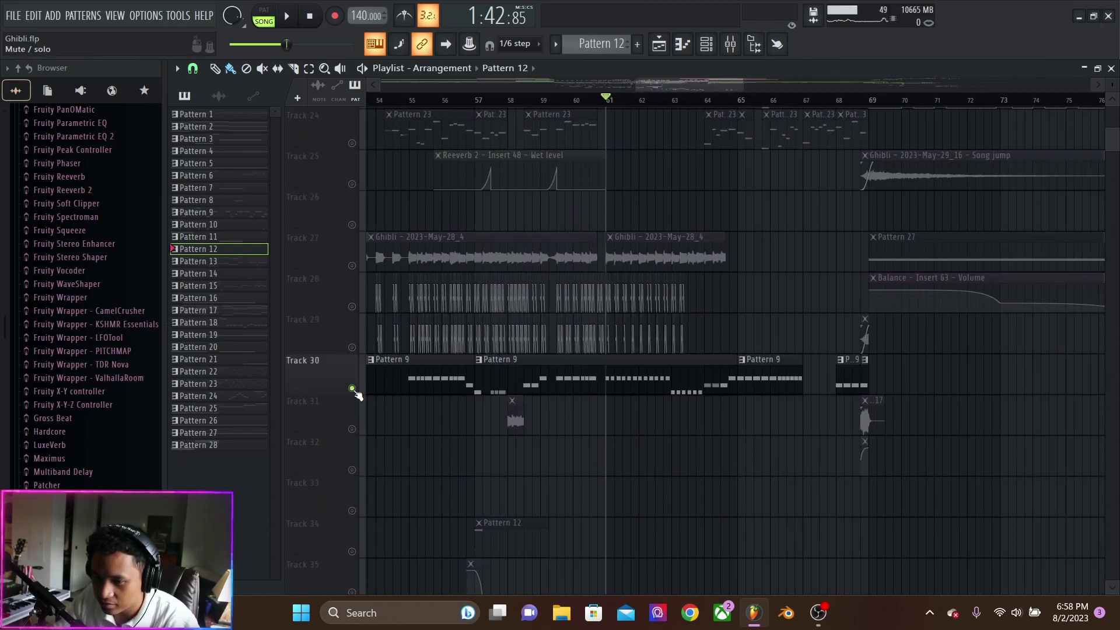
{"action": "key", "text": "space"}
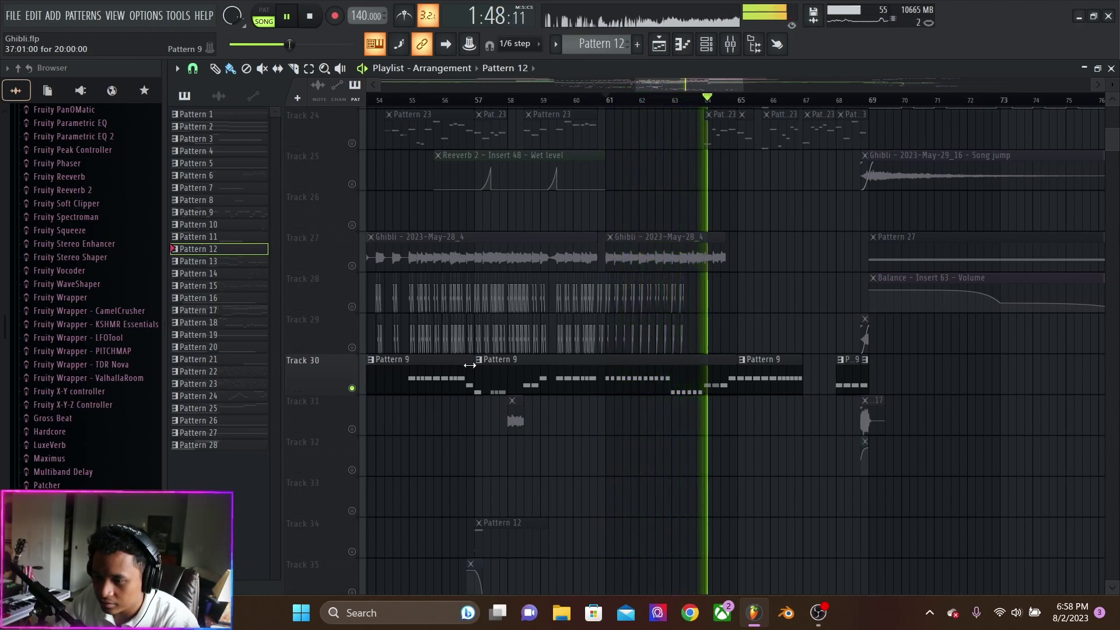
{"action": "key", "text": "space"}
{"action": "key", "text": "space"}
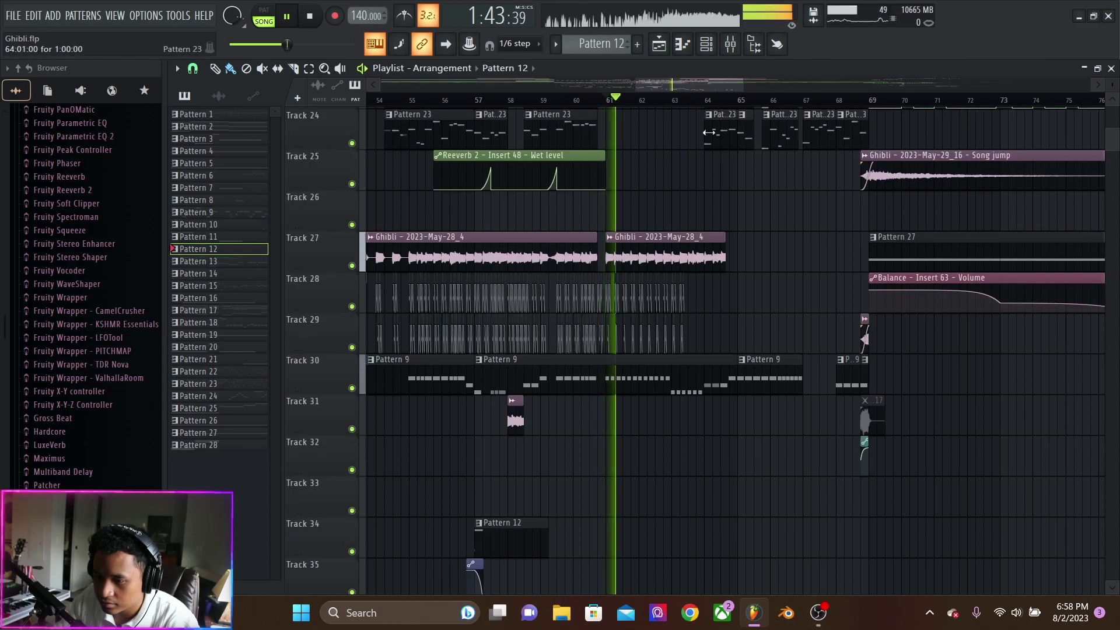
Take Track 30 out of solo and play the full arrangement from bar 61, skipping ahead to just before bar 64.
{"action": "left_click", "coordinate": [696, 100]}
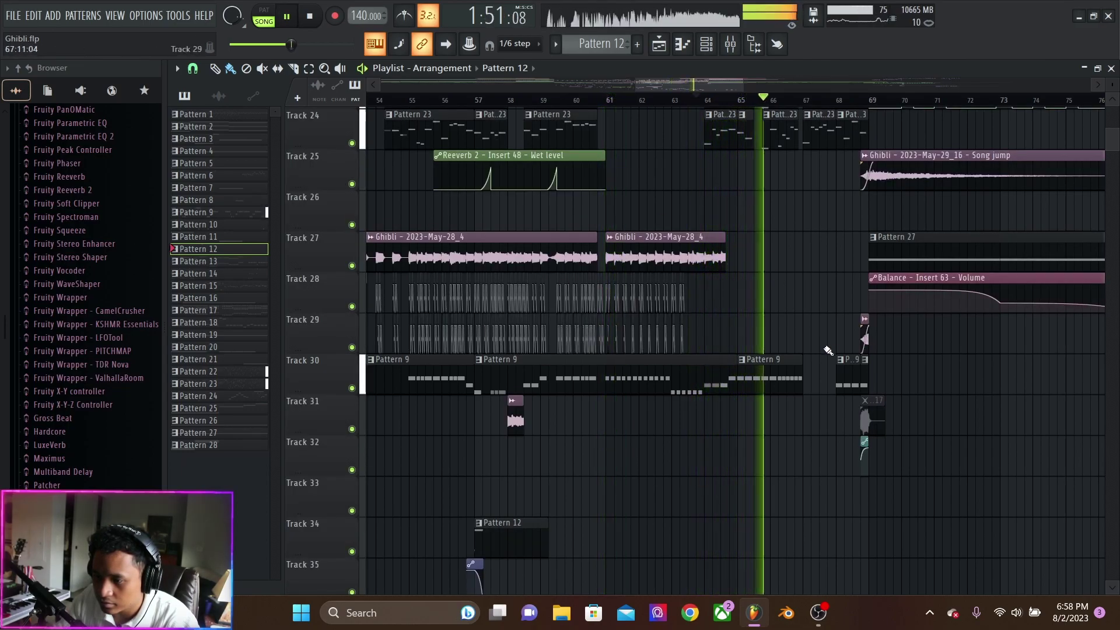
{"action": "scroll", "coordinate": [831, 350], "scroll_direction": "up", "scroll_amount": 6}
{"action": "scroll", "coordinate": [831, 352], "scroll_direction": "down", "scroll_amount": 6}
{"action": "scroll", "coordinate": [831, 353], "scroll_direction": "down", "scroll_amount": 12}
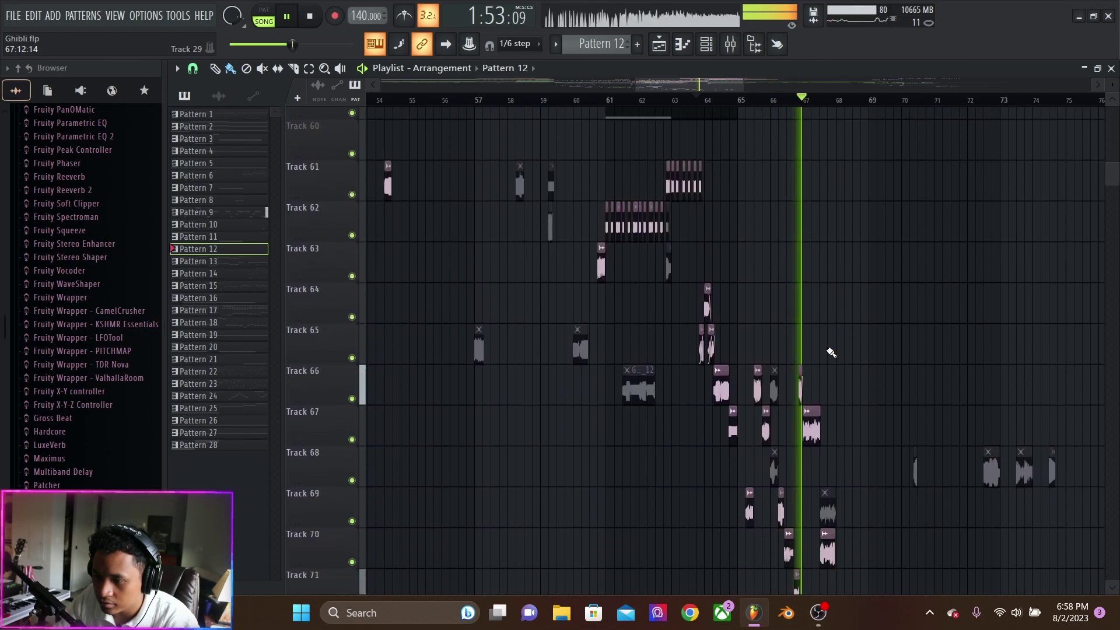
{"action": "key", "text": "space"}
Mute Tracks 24, 30 and 38 and audition the chopped audio clips on Tracks 61 to 71 from bar 61.
{"action": "scroll", "coordinate": [356, 232], "scroll_direction": "up", "scroll_amount": 8}
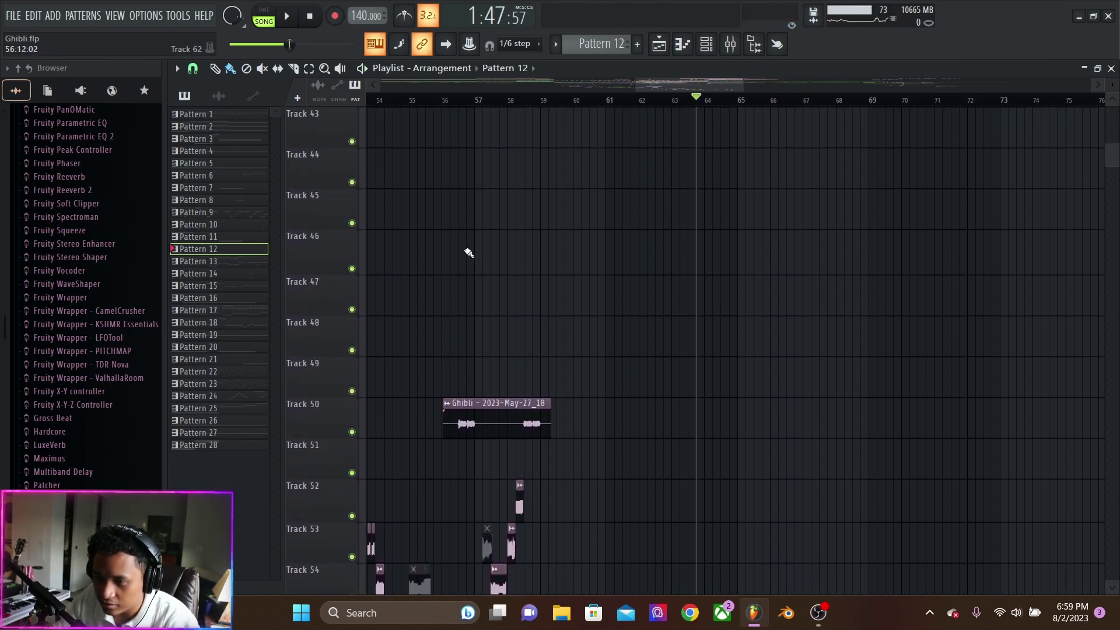
{"action": "scroll", "coordinate": [434, 239], "scroll_direction": "up", "scroll_amount": 5}
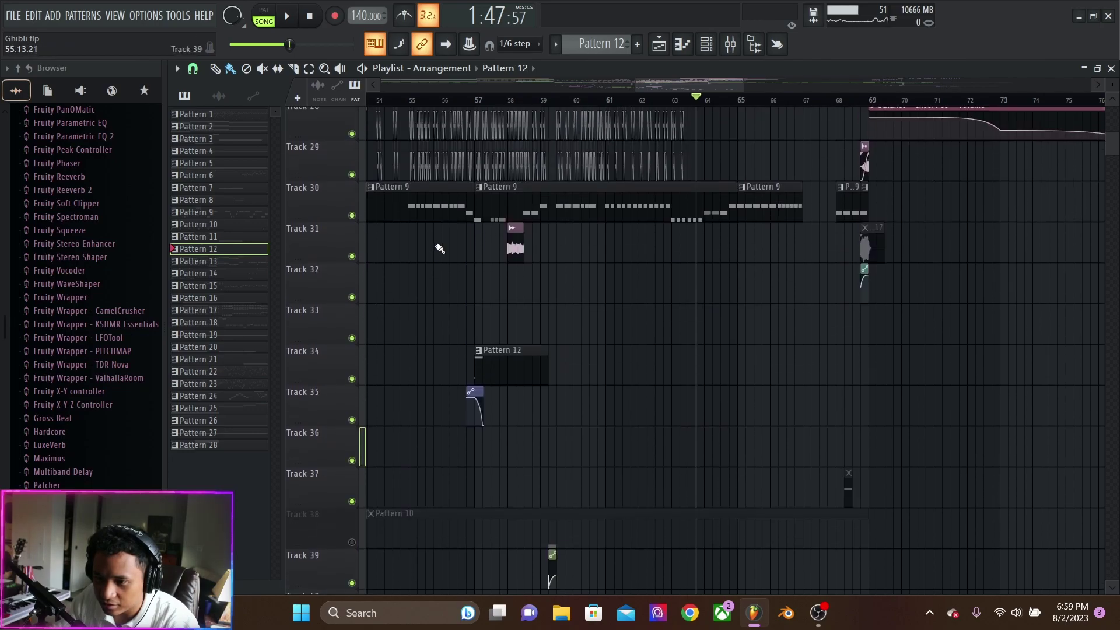
{"action": "scroll", "coordinate": [432, 236], "scroll_direction": "up", "scroll_amount": 1}
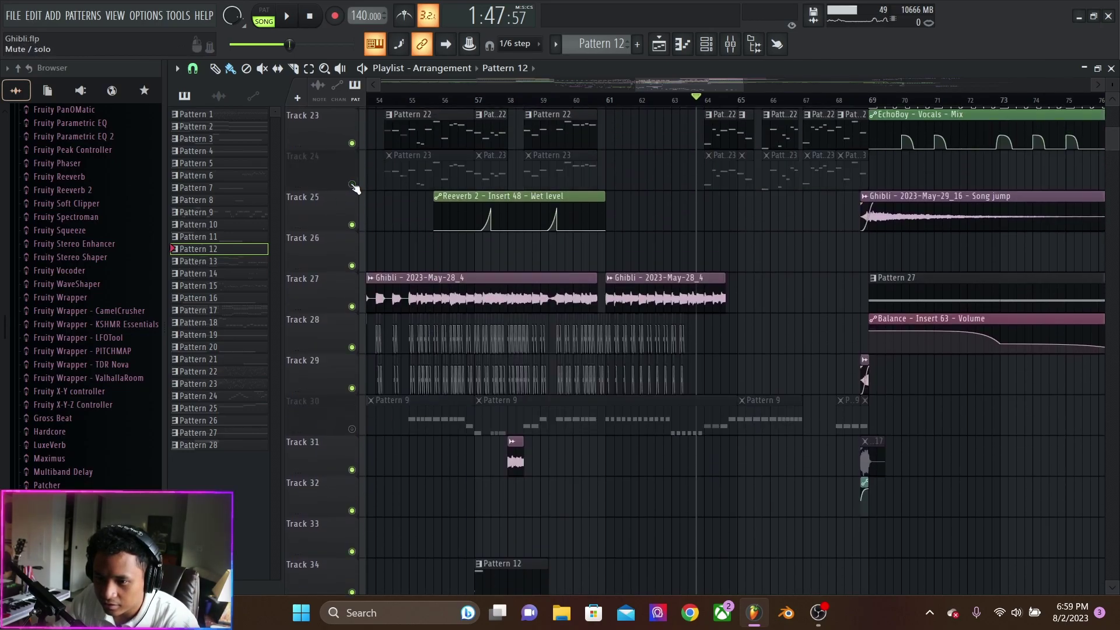
{"action": "scroll", "coordinate": [617, 290], "scroll_direction": "down", "scroll_amount": 10}
{"action": "scroll", "coordinate": [618, 291], "scroll_direction": "down", "scroll_amount": 2}
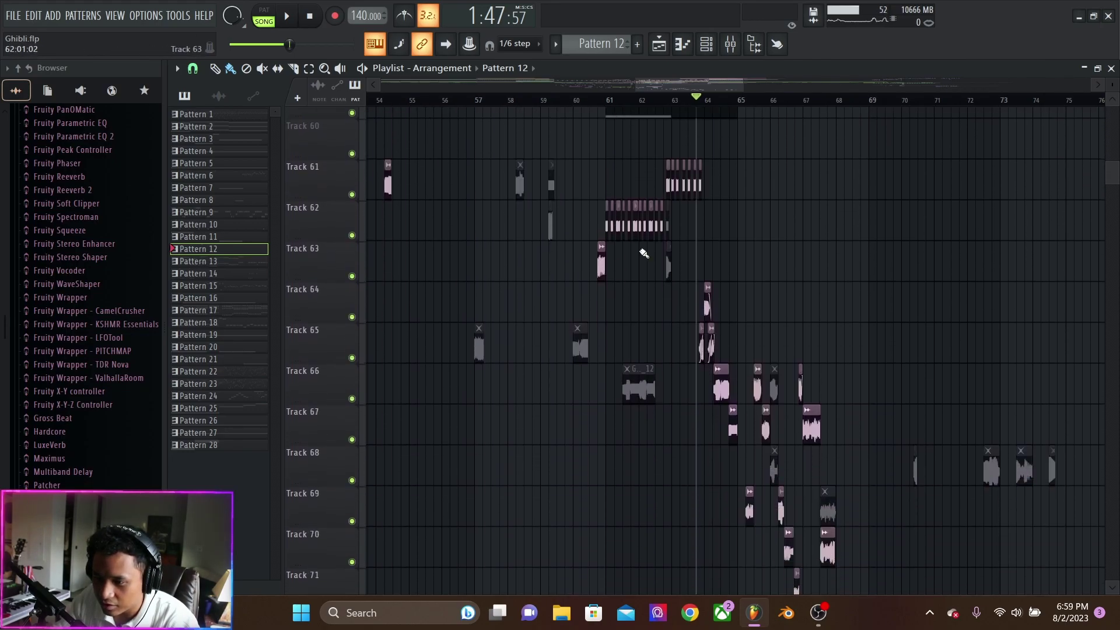
{"action": "left_click", "coordinate": [607, 101]}
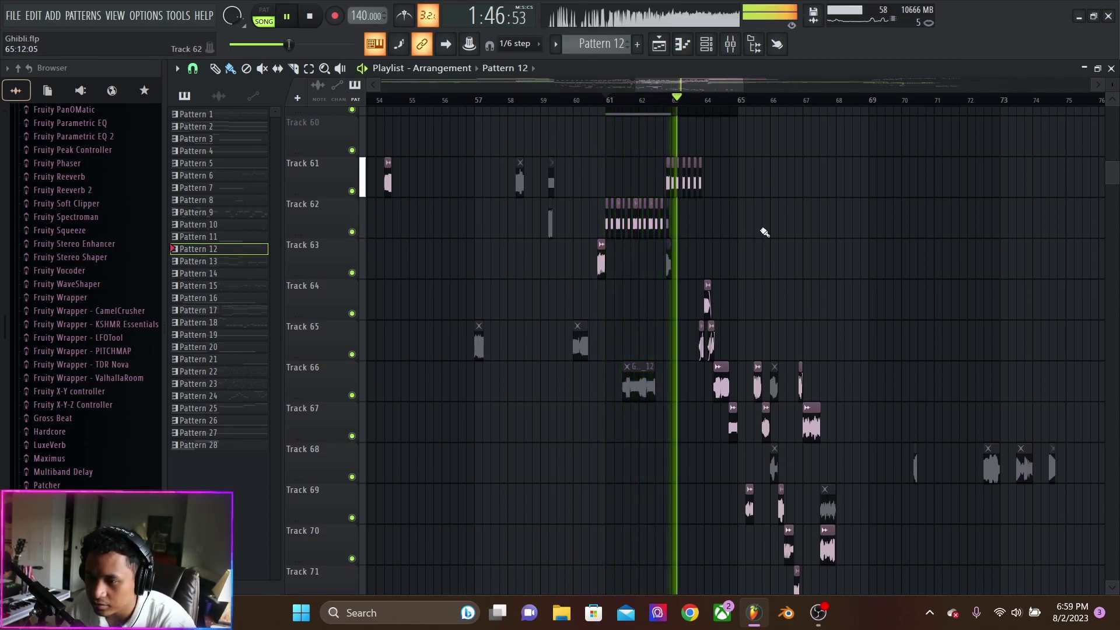
{"action": "scroll", "coordinate": [770, 303], "scroll_direction": "down", "scroll_amount": 2}
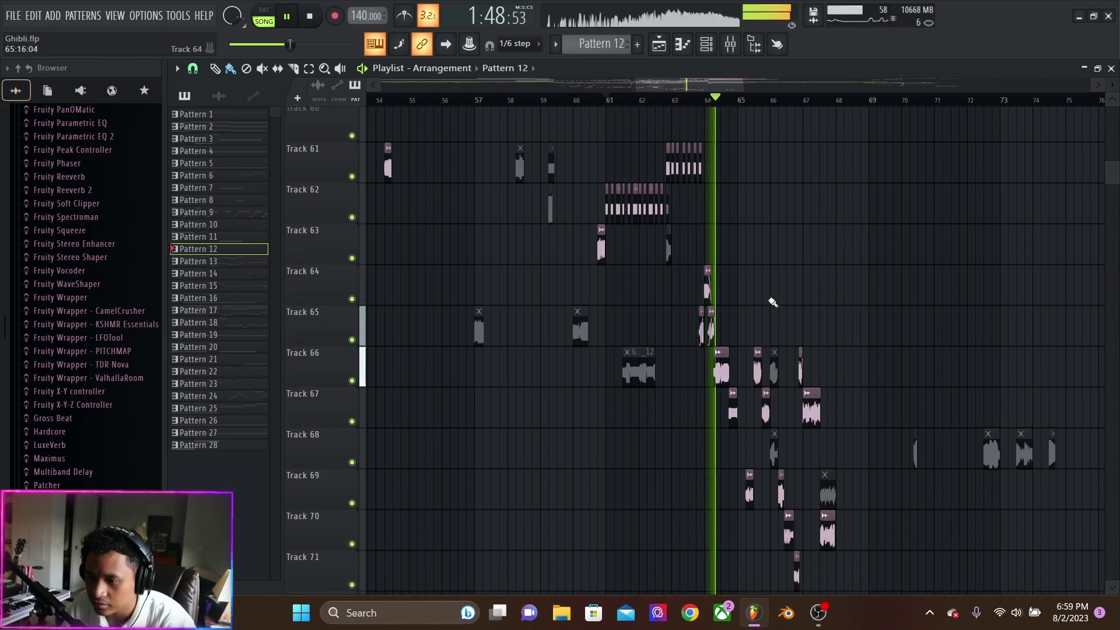
{"action": "scroll", "coordinate": [857, 323], "scroll_direction": "up", "scroll_amount": 3}
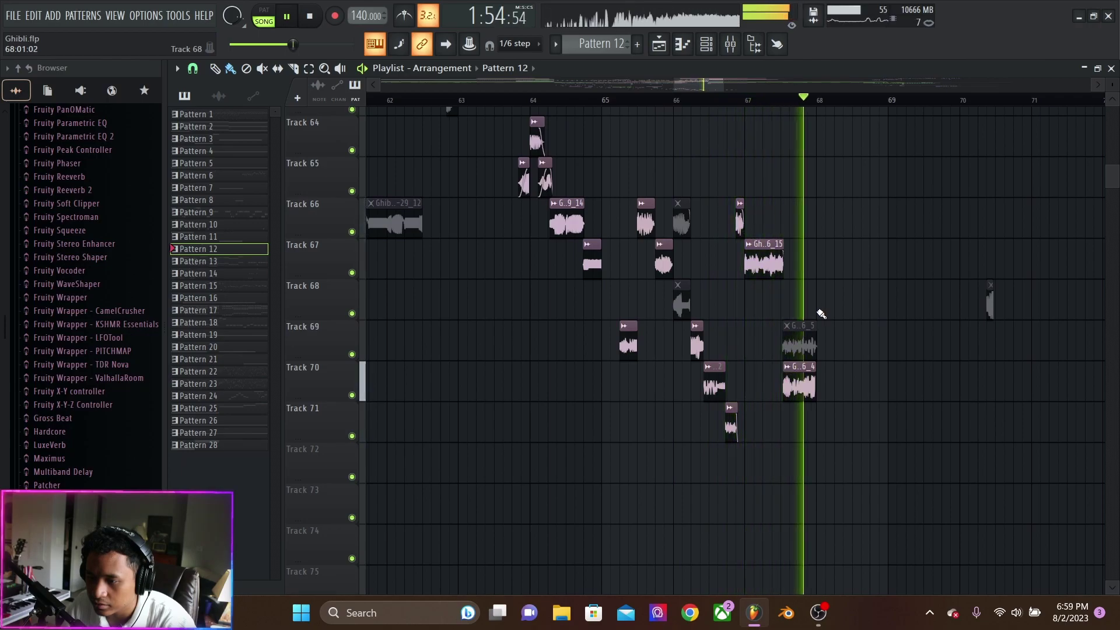
{"action": "key", "text": "space"}
Unmute Tracks 24, 30 and 38, replay briefly from bar 61 and examine the section starting at bar 69.
{"action": "key", "text": "space"}
{"action": "scroll", "coordinate": [827, 271], "scroll_direction": "up", "scroll_amount": 12}
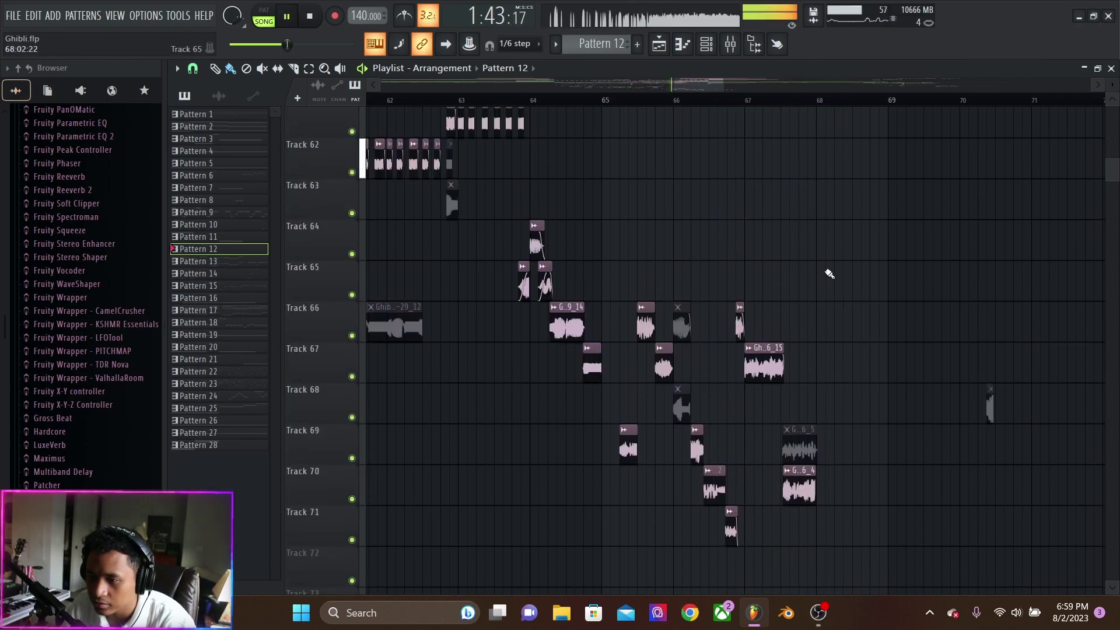
{"action": "key", "text": "space"}
{"action": "scroll", "coordinate": [825, 267], "scroll_direction": "down", "scroll_amount": 2}
{"action": "scroll", "coordinate": [826, 269], "scroll_direction": "up", "scroll_amount": 5}
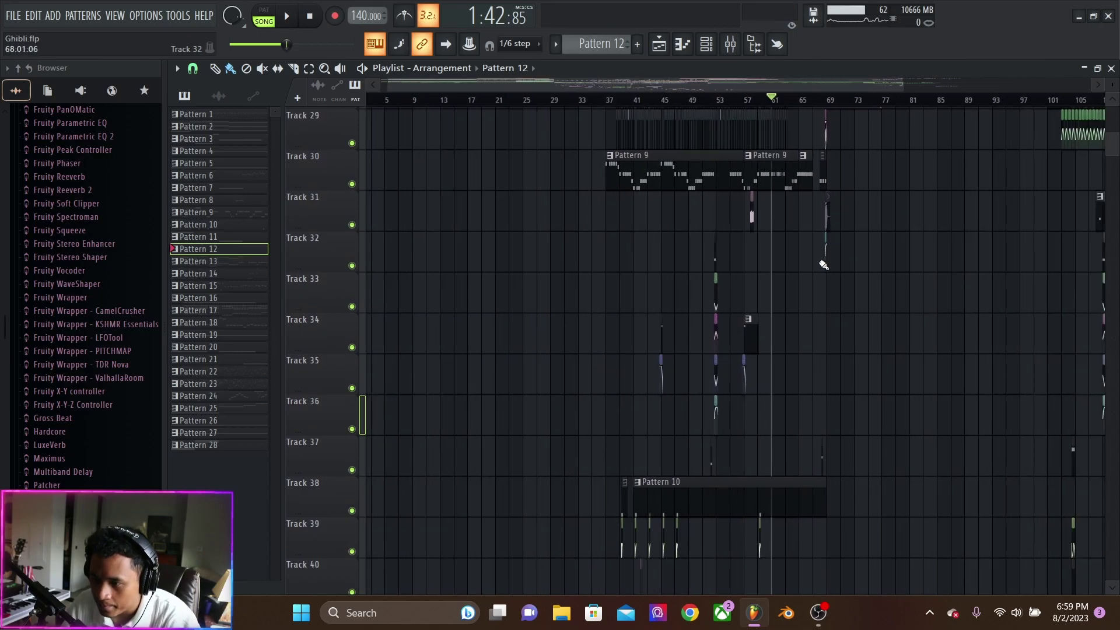
{"action": "scroll", "coordinate": [848, 300], "scroll_direction": "up", "scroll_amount": 3}
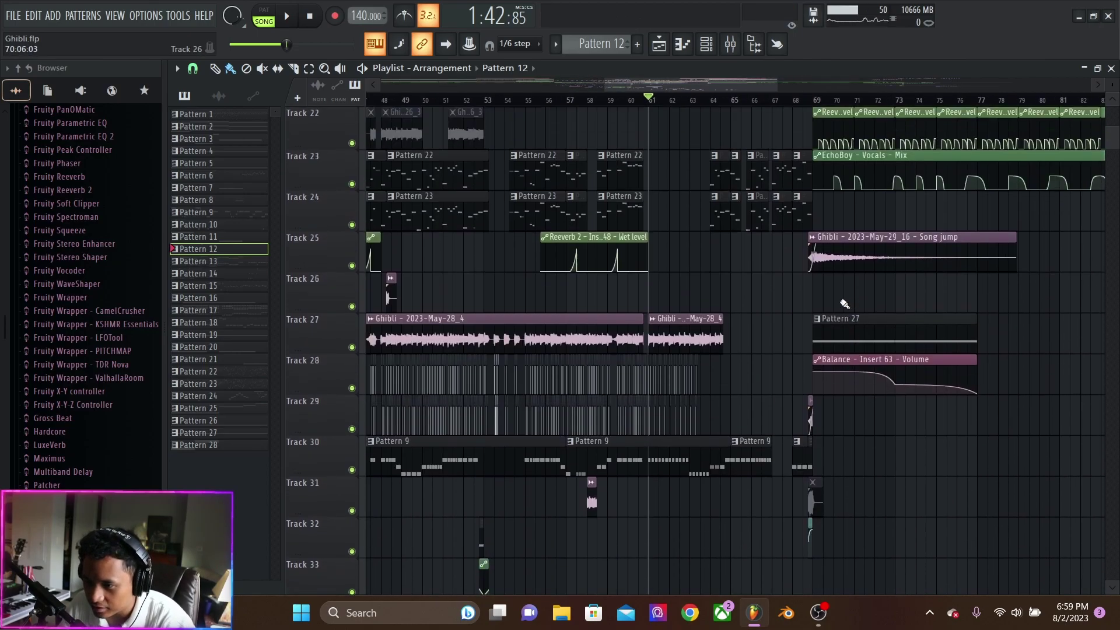
Examine the tracks around bar 69 and play the full arrangement through the transition from bar 68.
{"action": "scroll", "coordinate": [842, 302], "scroll_direction": "up", "scroll_amount": 3}
{"action": "scroll", "coordinate": [800, 321], "scroll_direction": "up", "scroll_amount": 4}
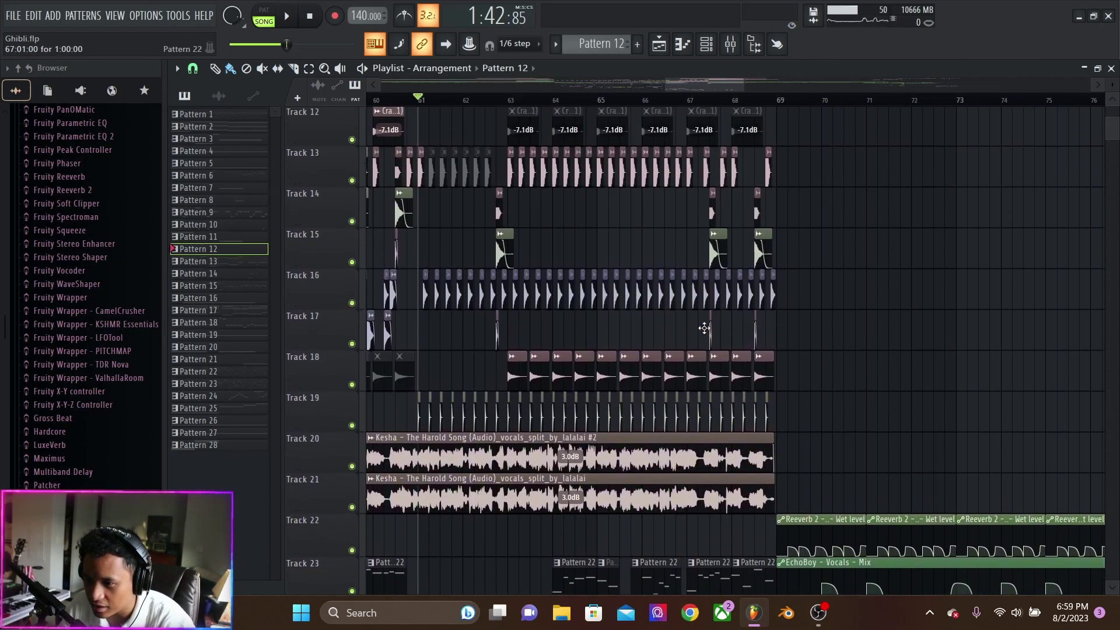
{"action": "scroll", "coordinate": [799, 324], "scroll_direction": "down", "scroll_amount": 3}
{"action": "scroll", "coordinate": [798, 326], "scroll_direction": "down", "scroll_amount": 2}
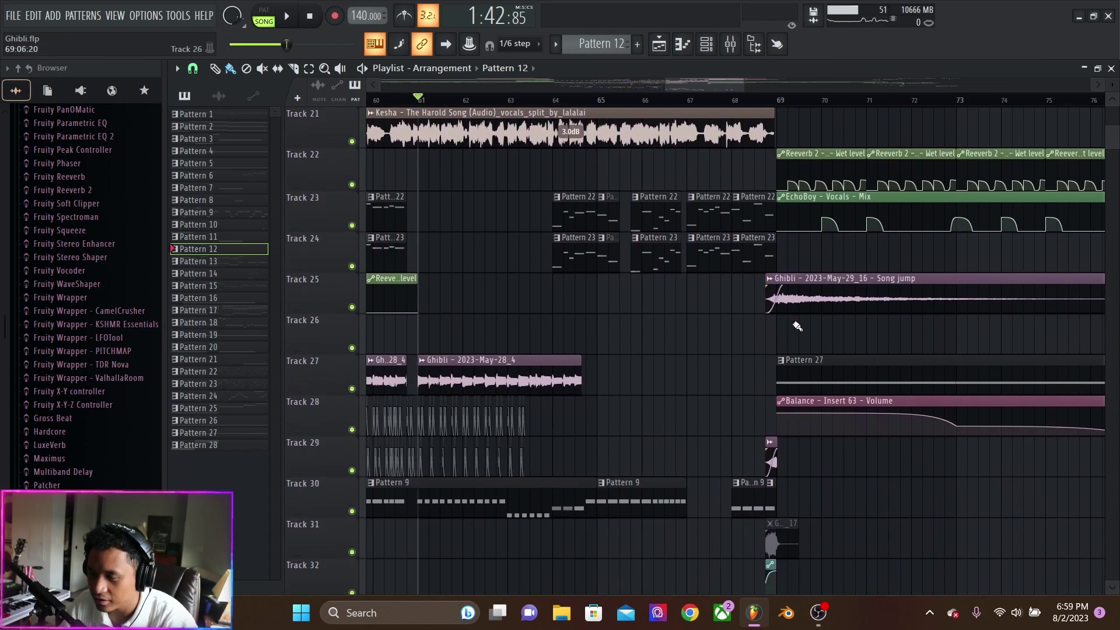
{"action": "scroll", "coordinate": [797, 325], "scroll_direction": "up", "scroll_amount": 3}
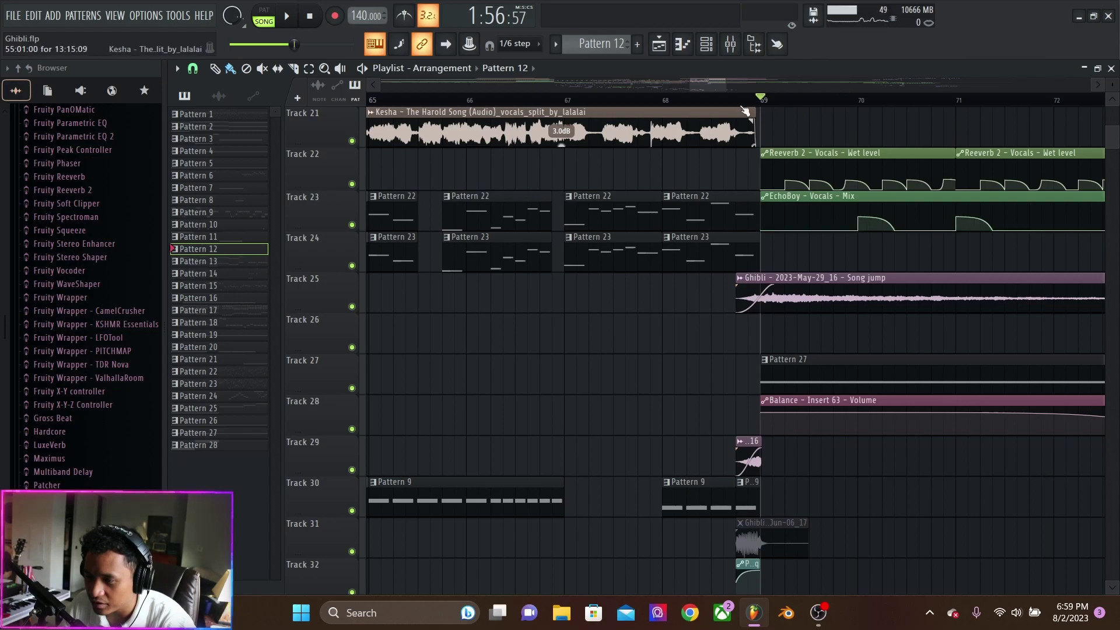
{"action": "left_click", "coordinate": [662, 101]}
{"action": "key", "text": "space"}
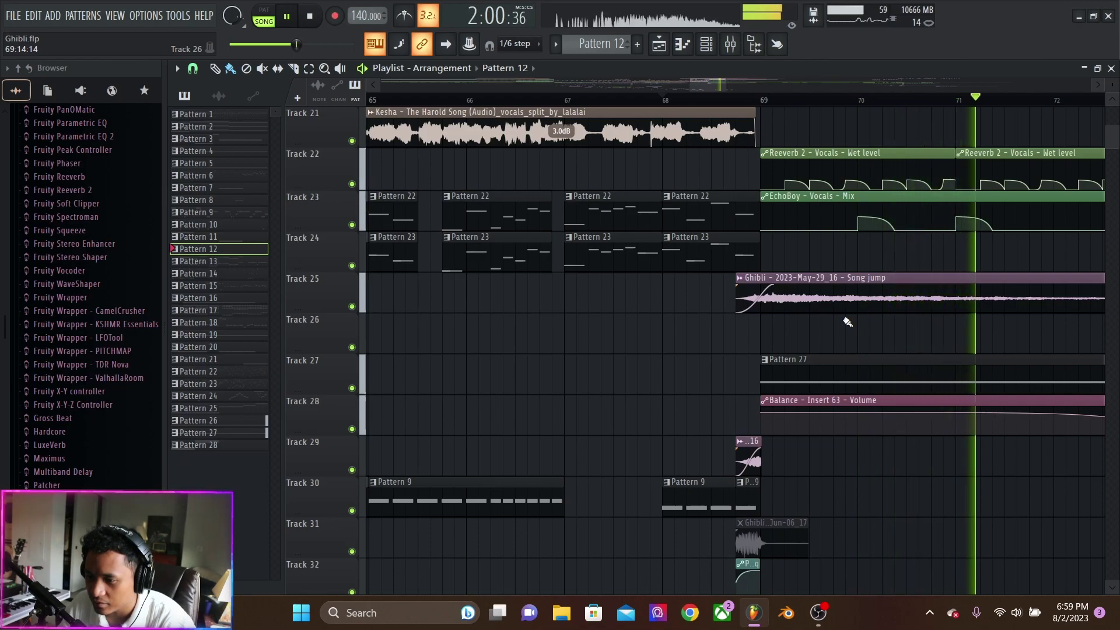
{"action": "key", "text": "space"}
Mute Track 1 and play the section from bar 69 without it.
{"action": "scroll", "coordinate": [828, 332], "scroll_direction": "up", "scroll_amount": 7}
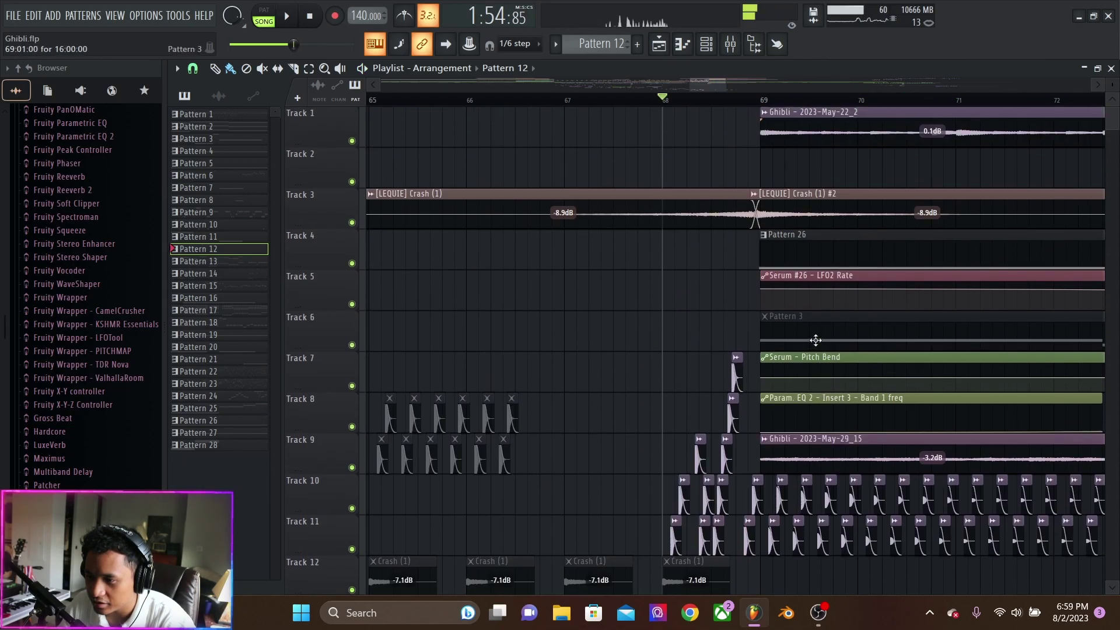
{"action": "left_click", "coordinate": [352, 140]}
{"action": "scroll", "coordinate": [816, 117], "scroll_direction": "down", "scroll_amount": 2}
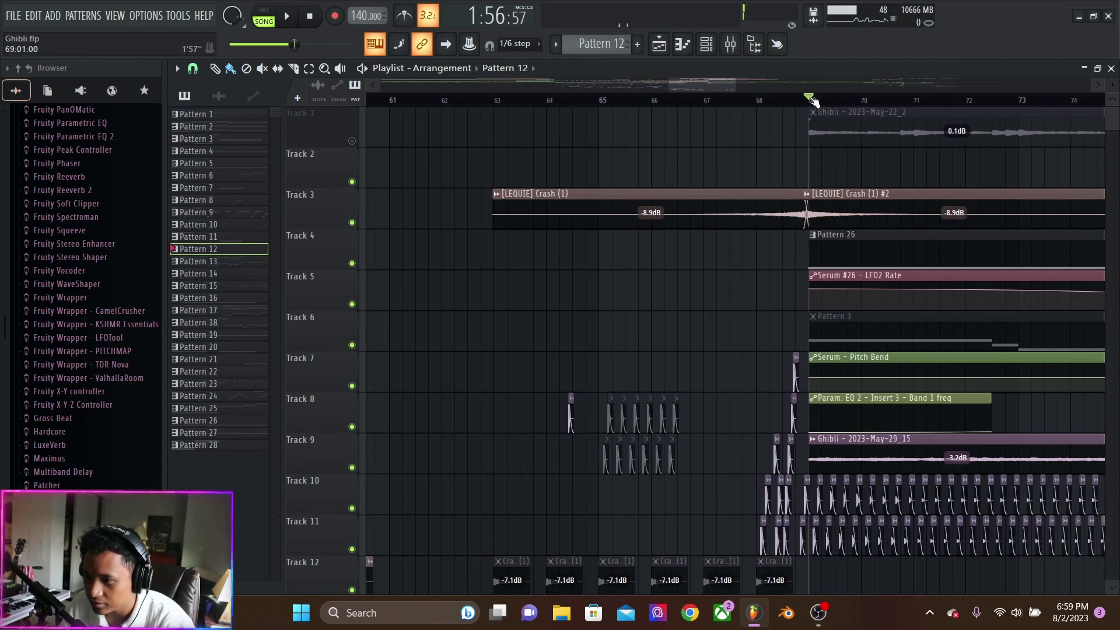
{"action": "key", "text": "space"}
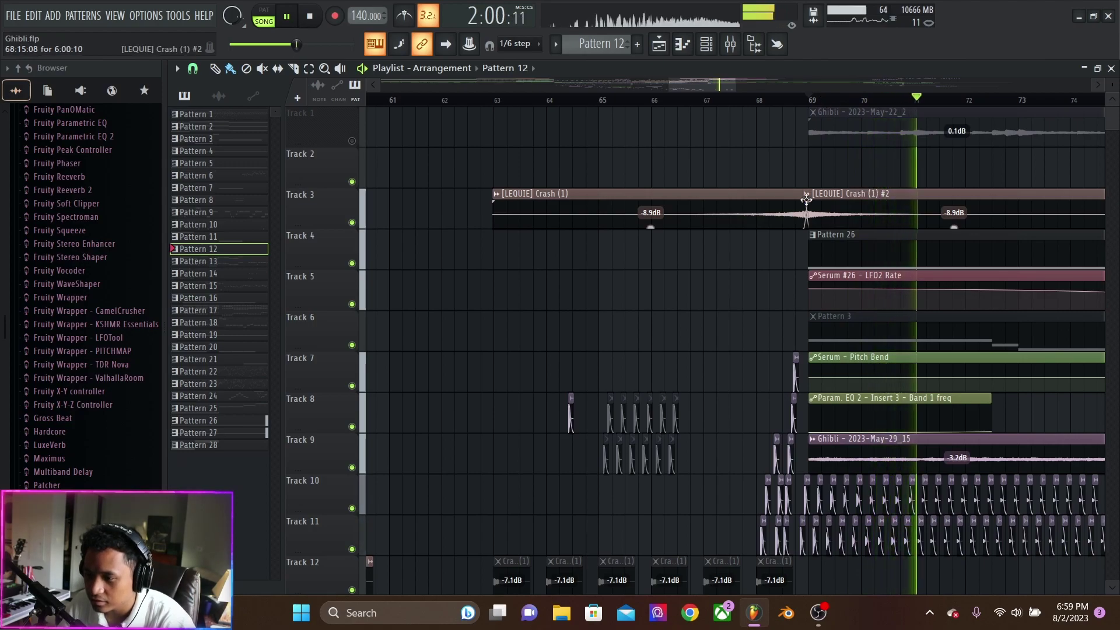
{"action": "scroll", "coordinate": [810, 199], "scroll_direction": "down", "scroll_amount": 2}
{"action": "scroll", "coordinate": [930, 210], "scroll_direction": "down", "scroll_amount": 2}
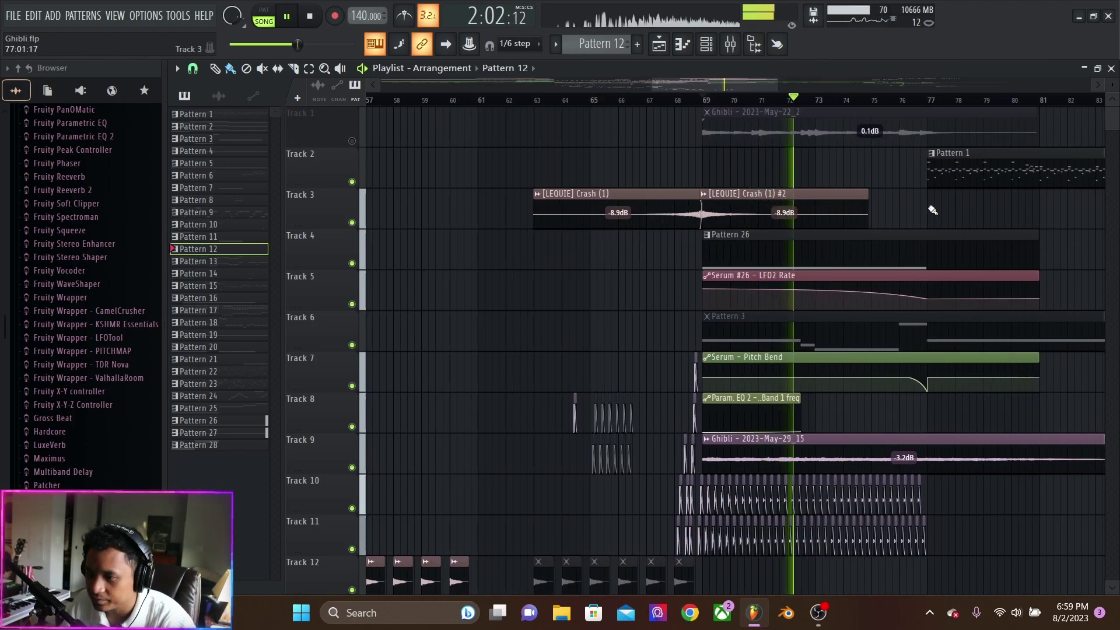
{"action": "key", "text": "space"}
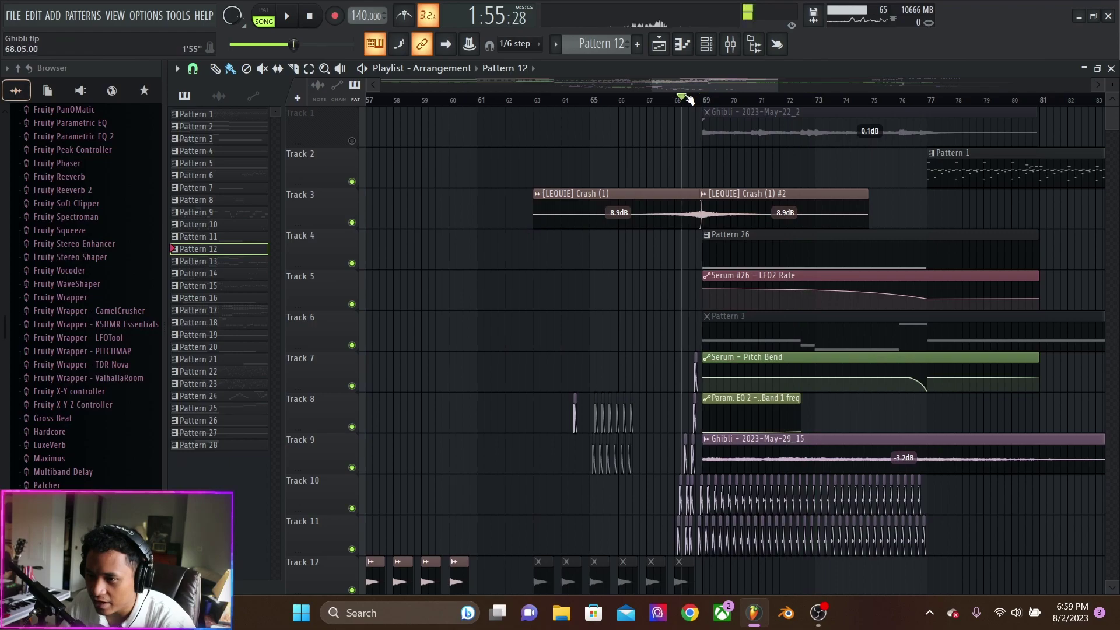
Solo Track 3, audition its two [LEQUIE] Crash (1) clips from bar 68 and check the crash's channel in the mixer.
{"action": "right_click", "coordinate": [352, 222]}
{"action": "key", "text": "space"}
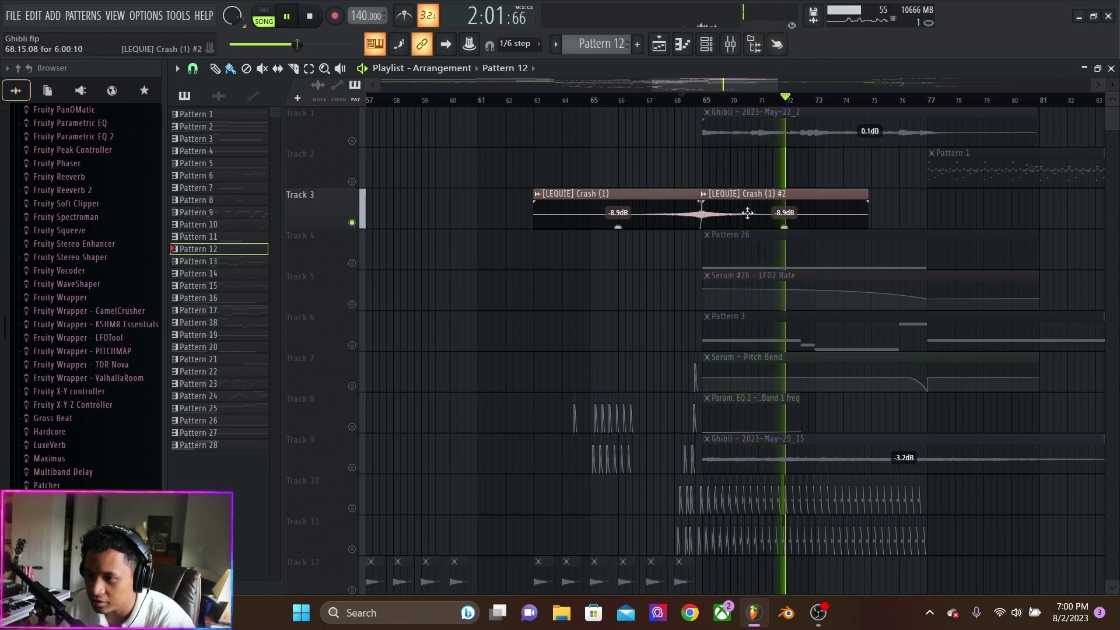
{"action": "key", "text": "space"}
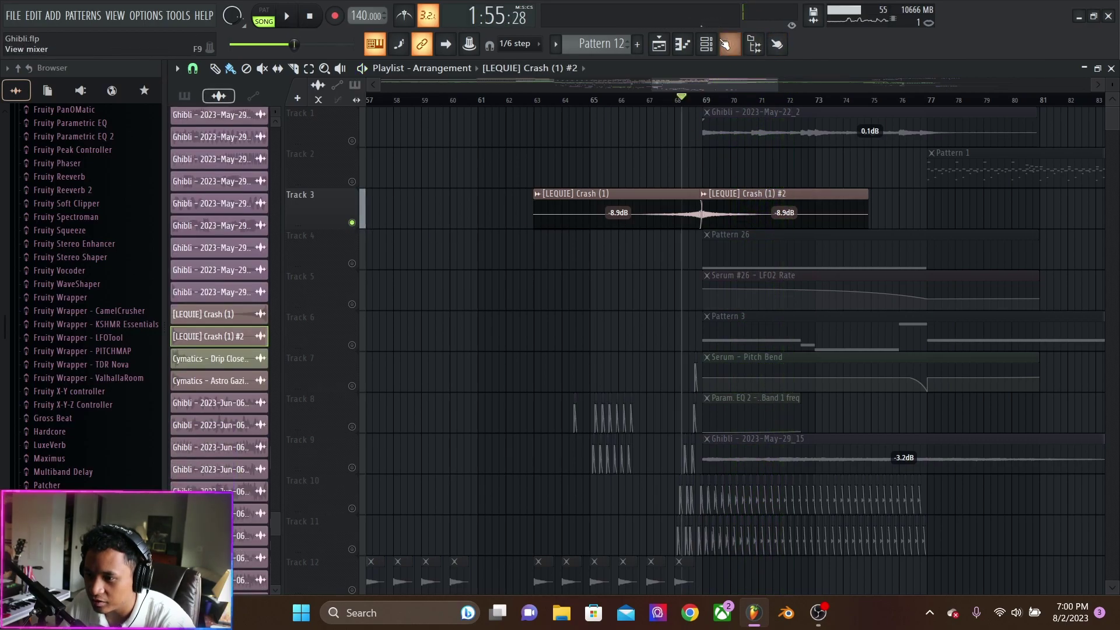
{"action": "left_click", "coordinate": [729, 44]}
{"action": "scroll", "coordinate": [692, 137], "scroll_direction": "down", "scroll_amount": 14}
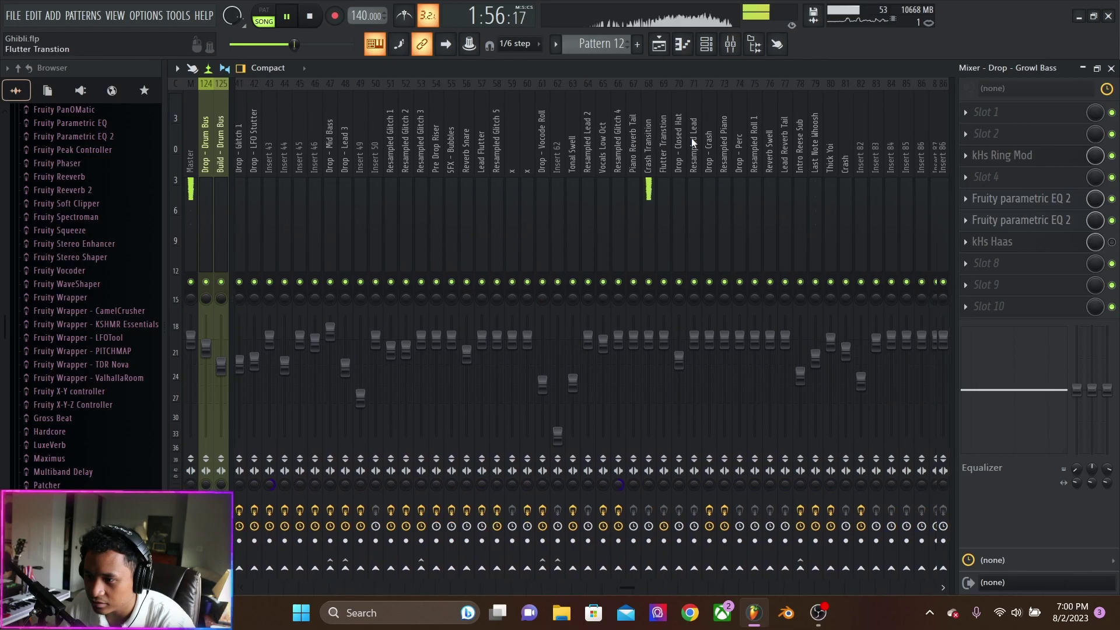
{"action": "left_click", "coordinate": [625, 184]}
{"action": "left_click", "coordinate": [658, 48]}
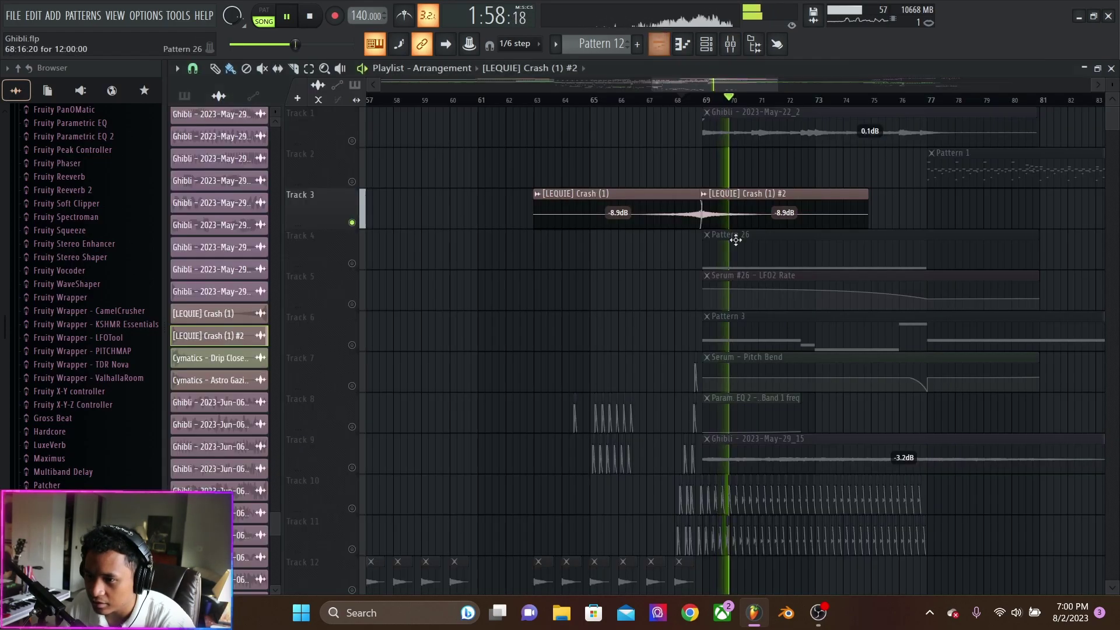
{"action": "key", "text": "space"}
Solo Tracks 4 and 5, play them from bar 69 and open the Serum #26 instrument used by Pattern 26.
{"action": "left_click", "coordinate": [357, 268]}
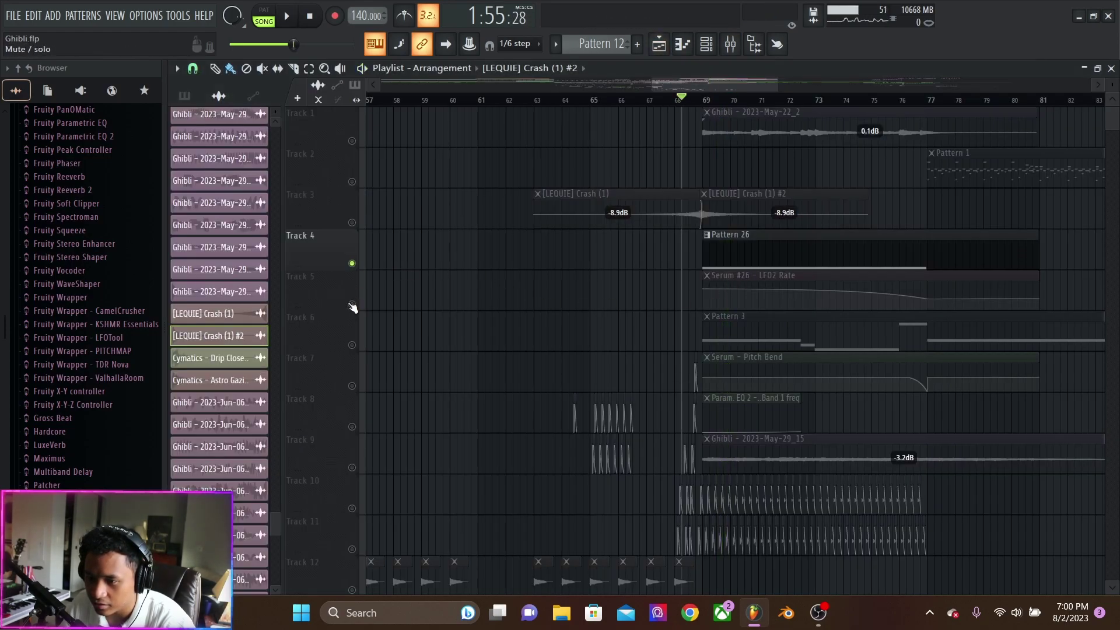
{"action": "left_click", "coordinate": [352, 304]}
{"action": "left_click", "coordinate": [707, 100]}
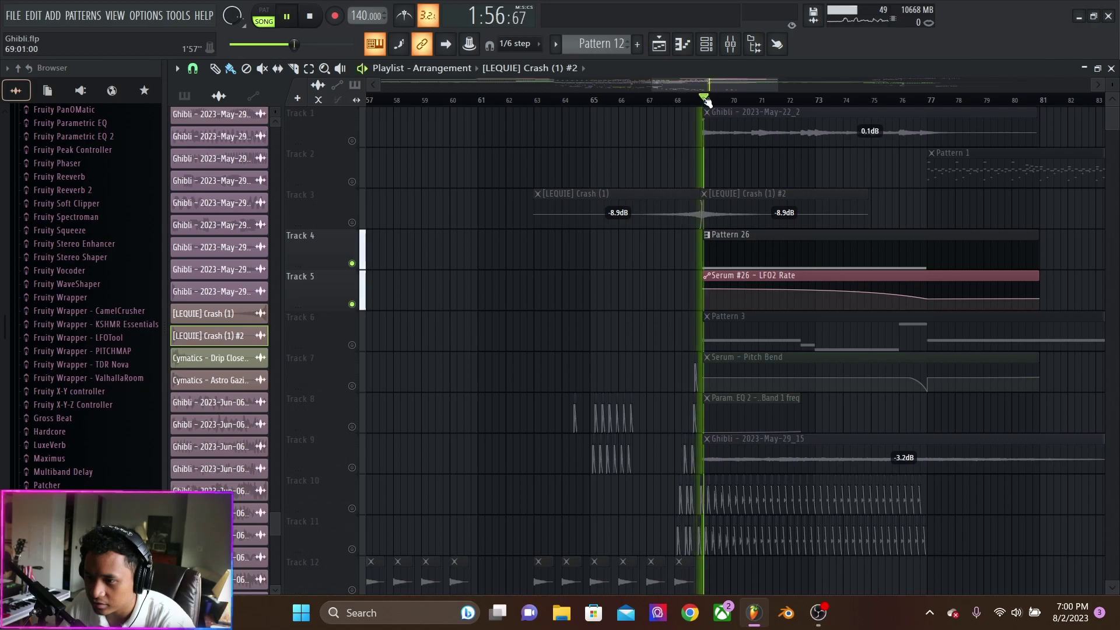
{"action": "left_click", "coordinate": [745, 238]}
{"action": "left_click", "coordinate": [706, 45]}
{"action": "scroll", "coordinate": [720, 230], "scroll_direction": "down", "scroll_amount": 3}
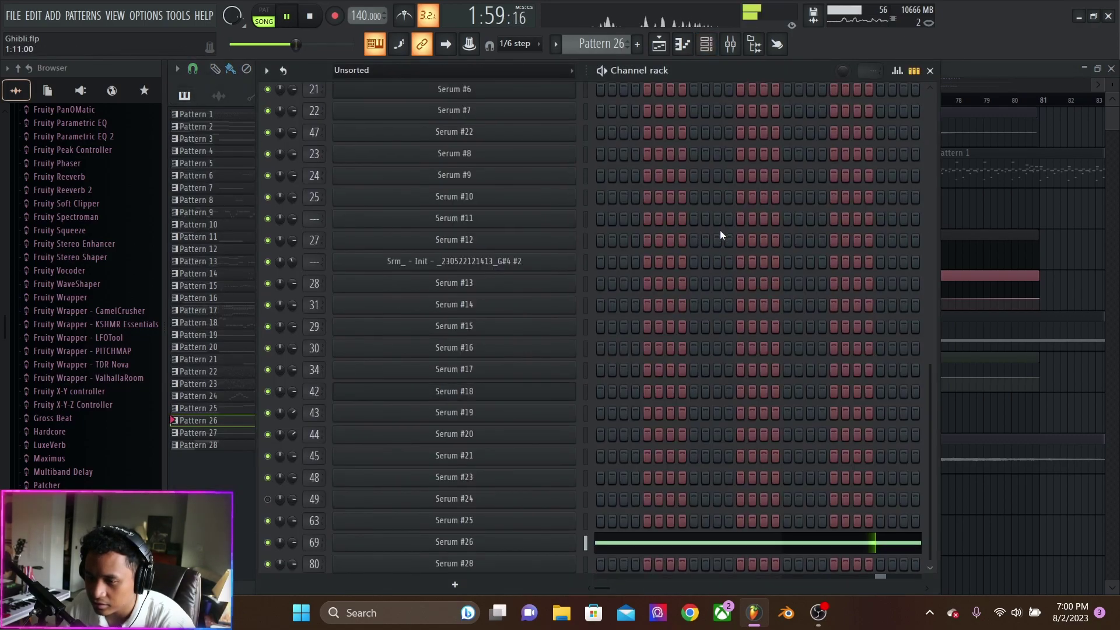
{"action": "left_click", "coordinate": [534, 507]}
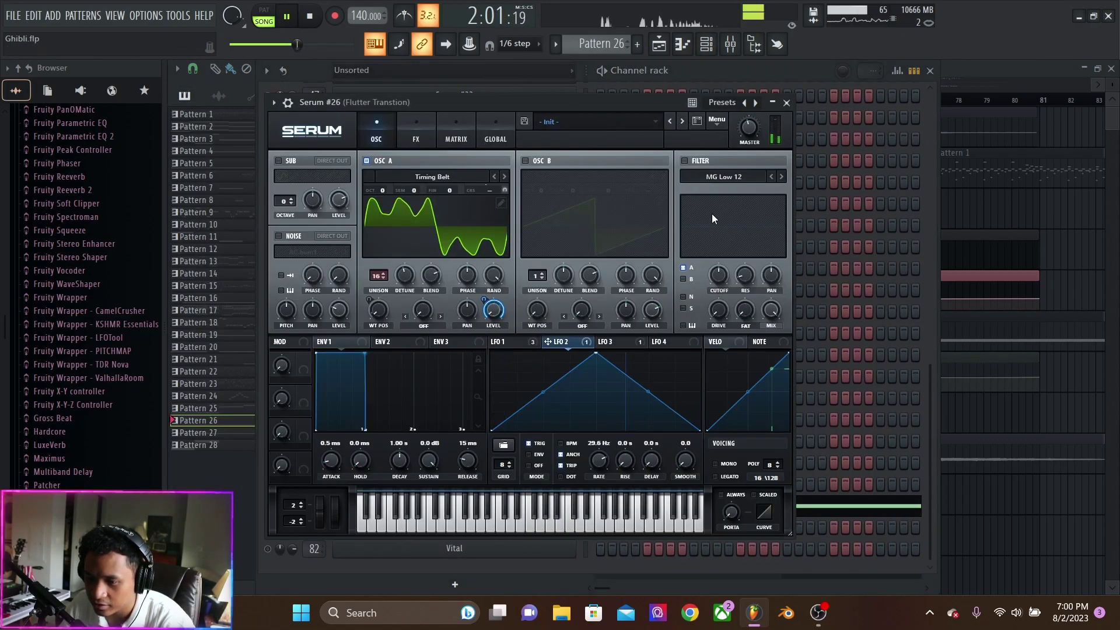
Review LFO 1, LFO 2 and LFO 3 and the oscillator A level modulation in Serum #26 during playback, and close the instrument and channel rack.
{"action": "left_click", "coordinate": [516, 343]}
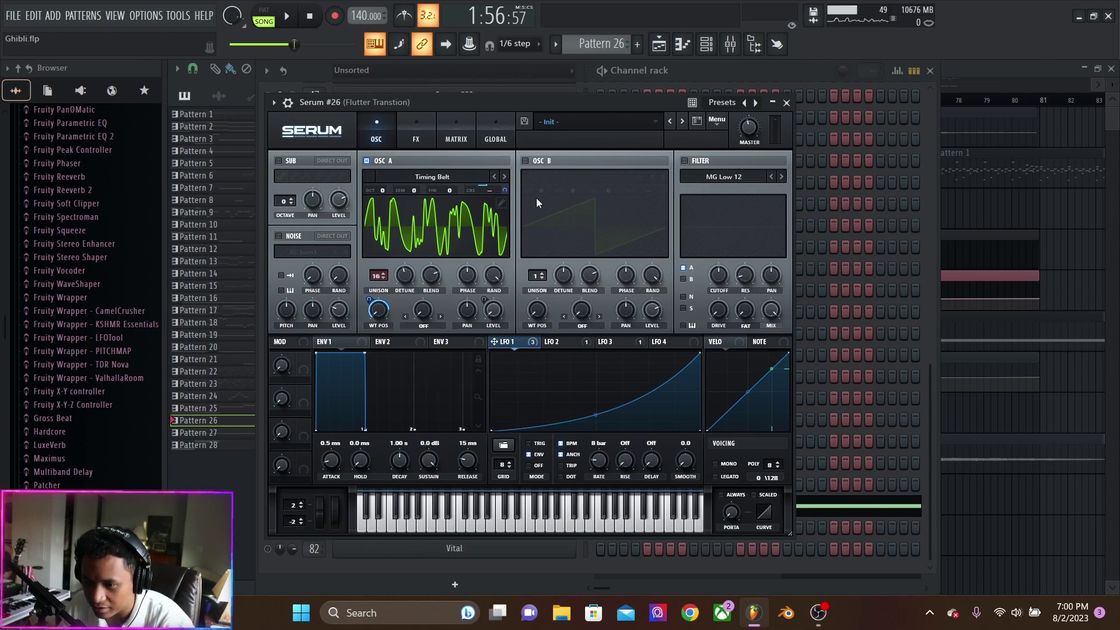
{"action": "key", "text": "space"}
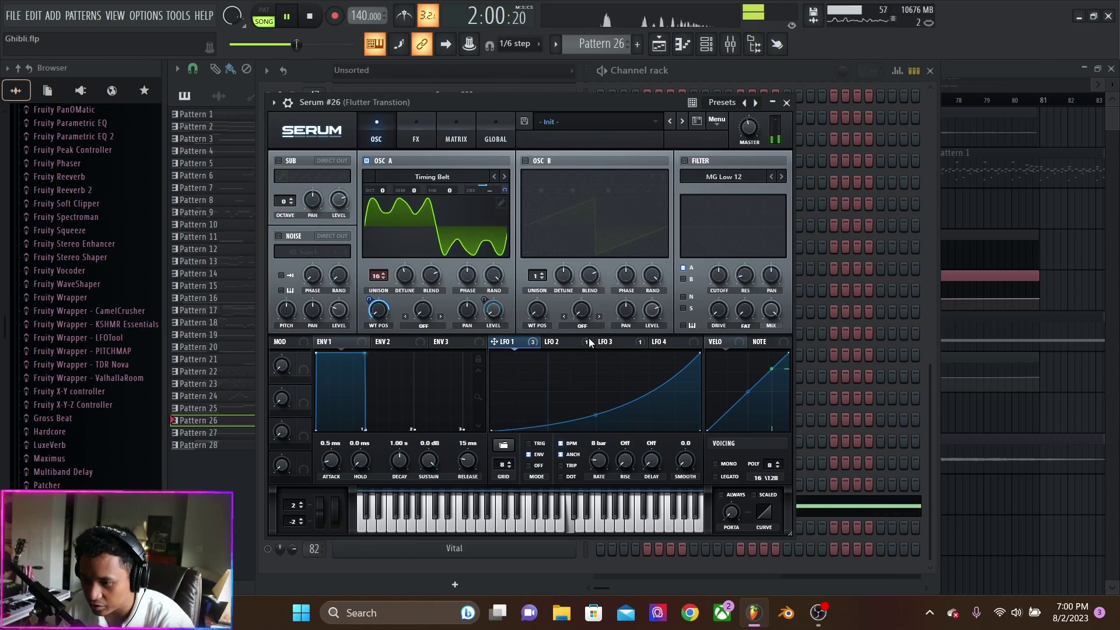
{"action": "left_click", "coordinate": [559, 344]}
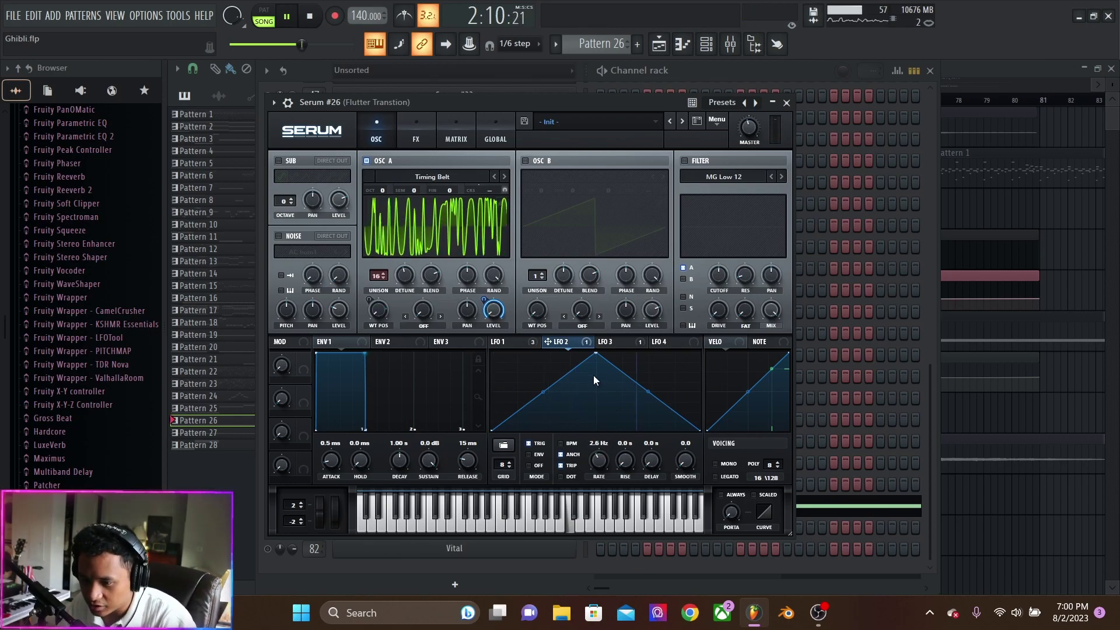
{"action": "left_click", "coordinate": [618, 344]}
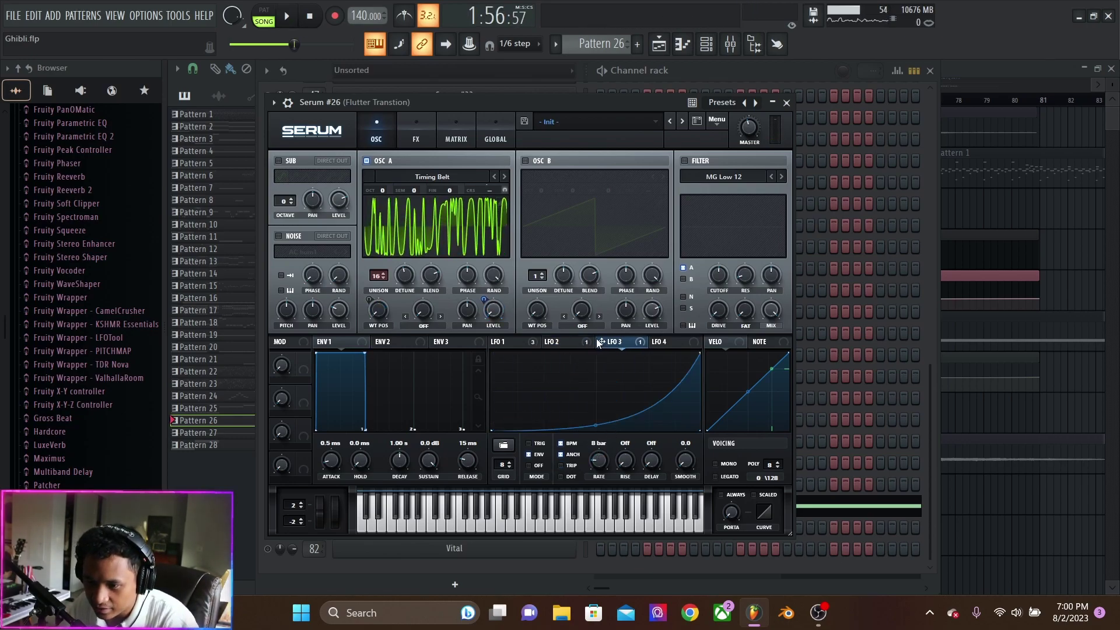
{"action": "key", "text": "space"}
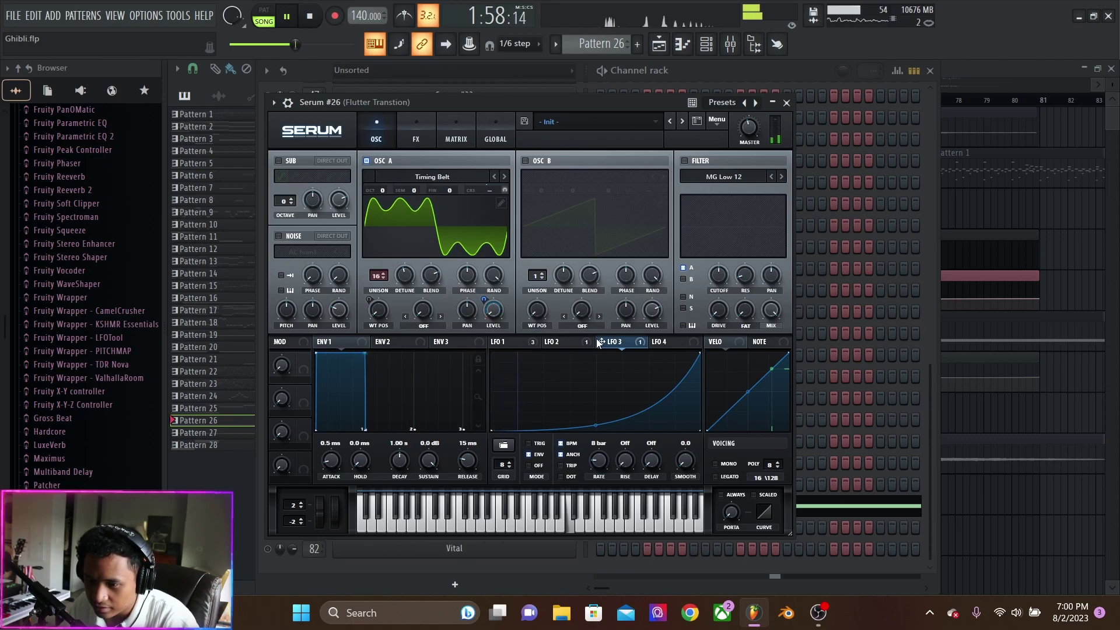
{"action": "right_click", "coordinate": [490, 317]}
{"action": "left_click", "coordinate": [525, 330]}
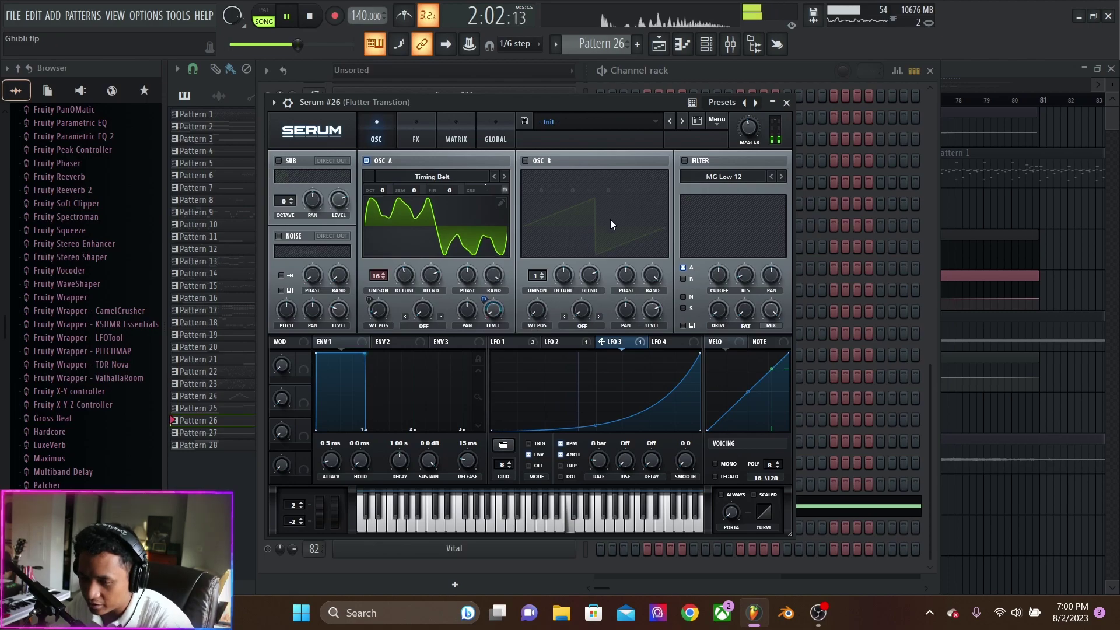
{"action": "left_click", "coordinate": [785, 104]}
{"action": "left_click", "coordinate": [930, 70]}
{"action": "key", "text": "space"}
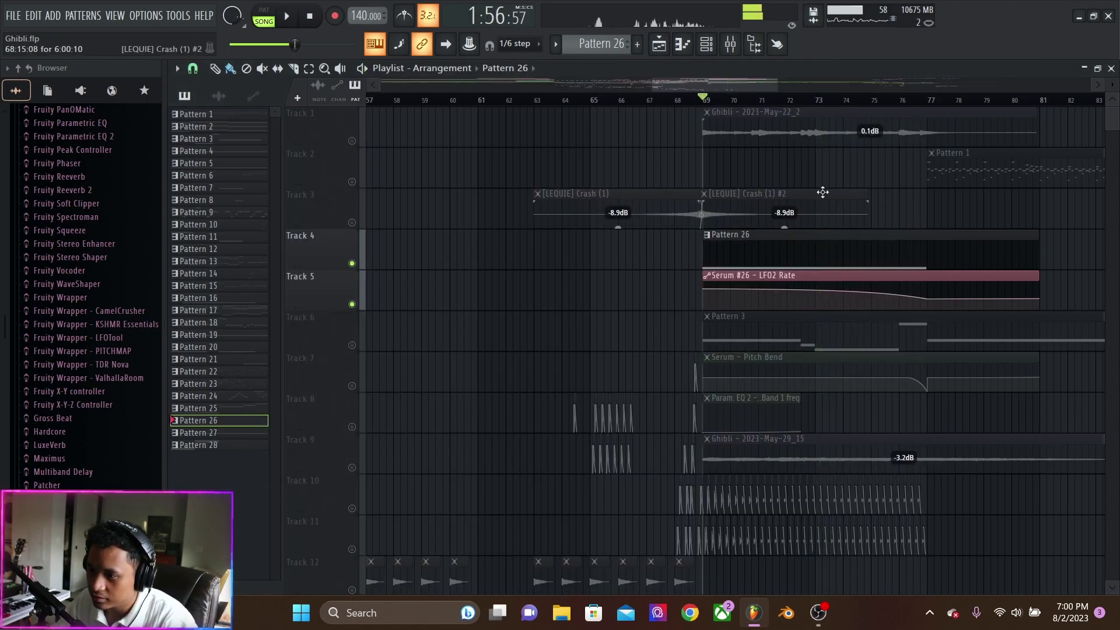
Solo Track 9 and audition the Ghibli - 2023-May-29_15 clip from bar 69.
{"action": "right_click", "coordinate": [352, 345]}
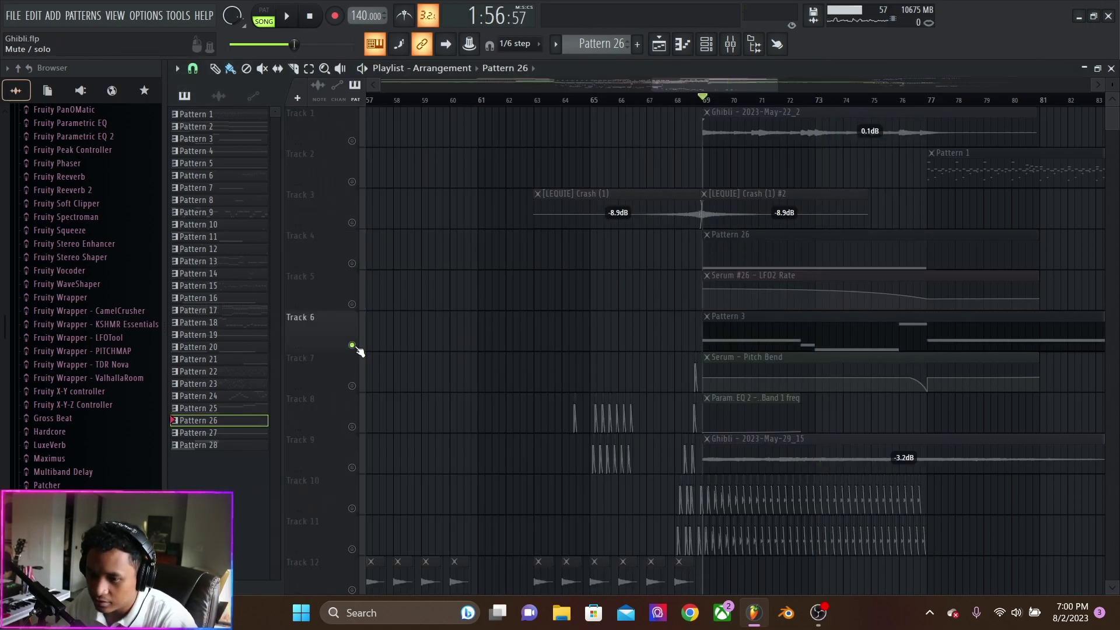
{"action": "right_click", "coordinate": [351, 386]}
{"action": "right_click", "coordinate": [351, 467]}
{"action": "key", "text": "space"}
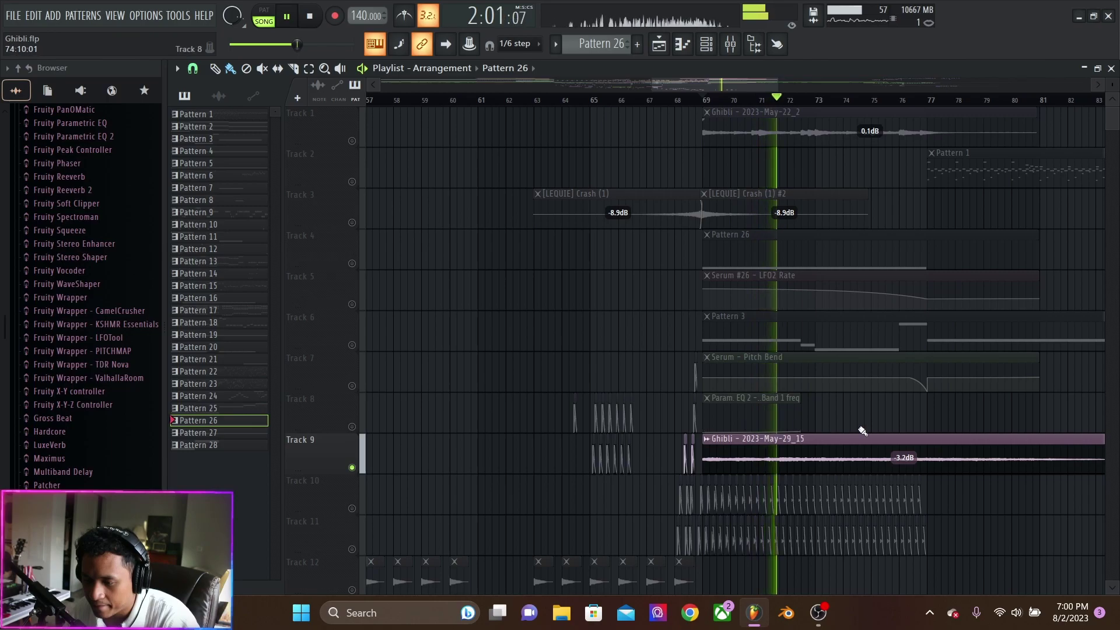
{"action": "scroll", "coordinate": [859, 429], "scroll_direction": "up", "scroll_amount": 3}
{"action": "left_click", "coordinate": [722, 450]}
{"action": "scroll", "coordinate": [703, 442], "scroll_direction": "down", "scroll_amount": 1}
{"action": "scroll", "coordinate": [698, 441], "scroll_direction": "down", "scroll_amount": 1}
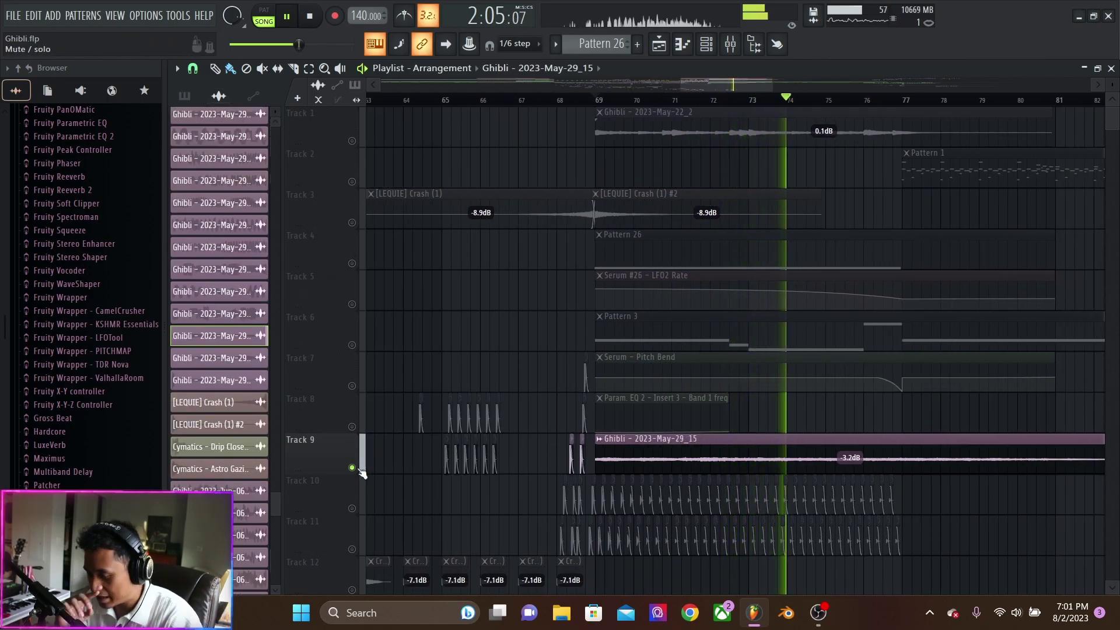
{"action": "key", "text": "space"}
Take Track 9 out of solo, solo Track 2 and audition the intro's Pattern 1 from around bars 7 and 12.
{"action": "scroll", "coordinate": [590, 288], "scroll_direction": "down", "scroll_amount": 3}
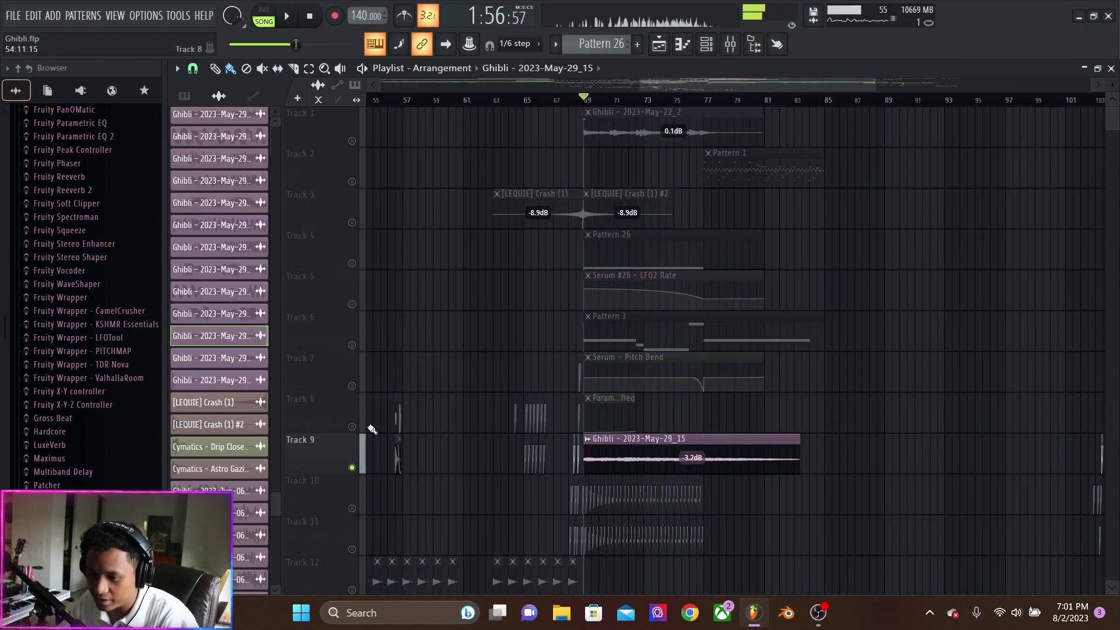
{"action": "right_click", "coordinate": [352, 469]}
{"action": "scroll", "coordinate": [441, 93], "scroll_direction": "down", "scroll_amount": 4}
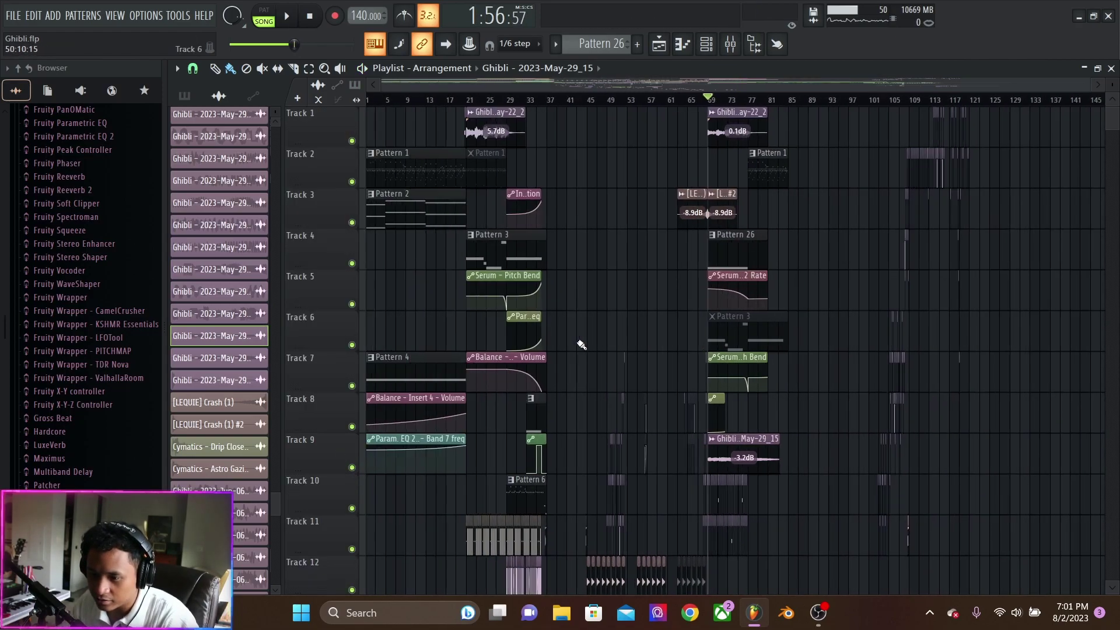
{"action": "left_click", "coordinate": [399, 101]}
{"action": "key", "text": "space"}
{"action": "right_click", "coordinate": [353, 185]}
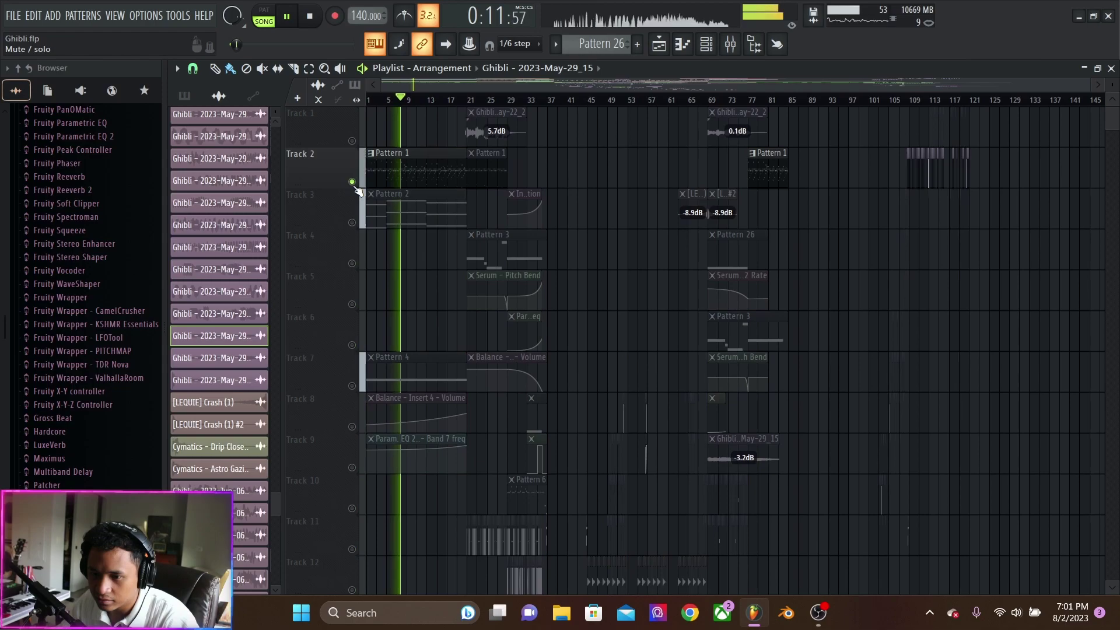
{"action": "key", "text": "space"}
{"action": "key", "text": "space"}
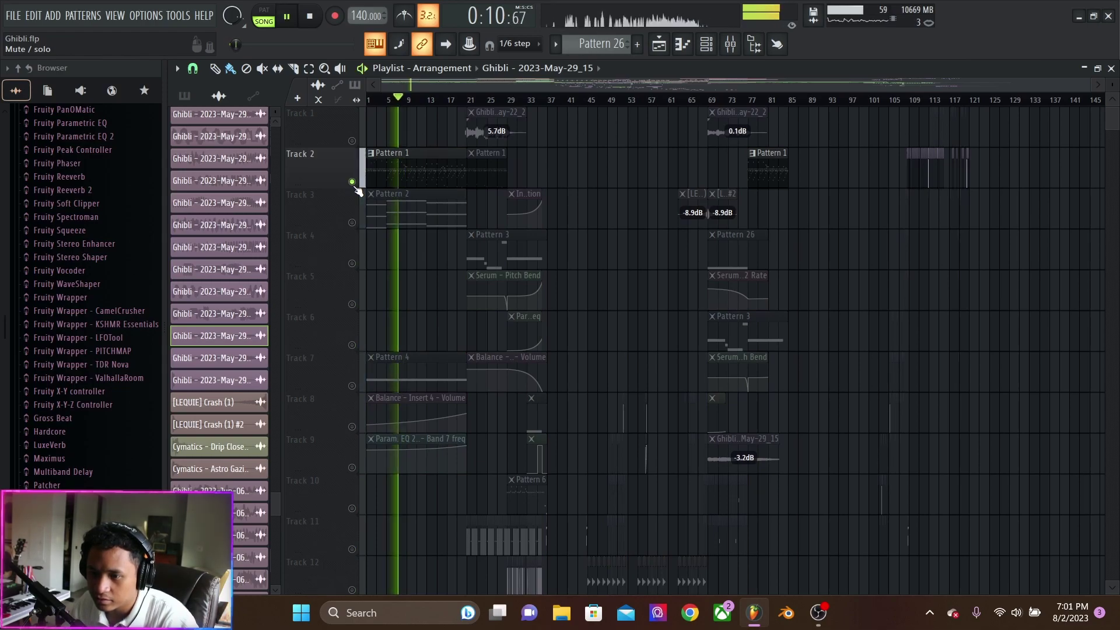
{"action": "left_click", "coordinate": [424, 101]}
{"action": "key", "text": "space"}
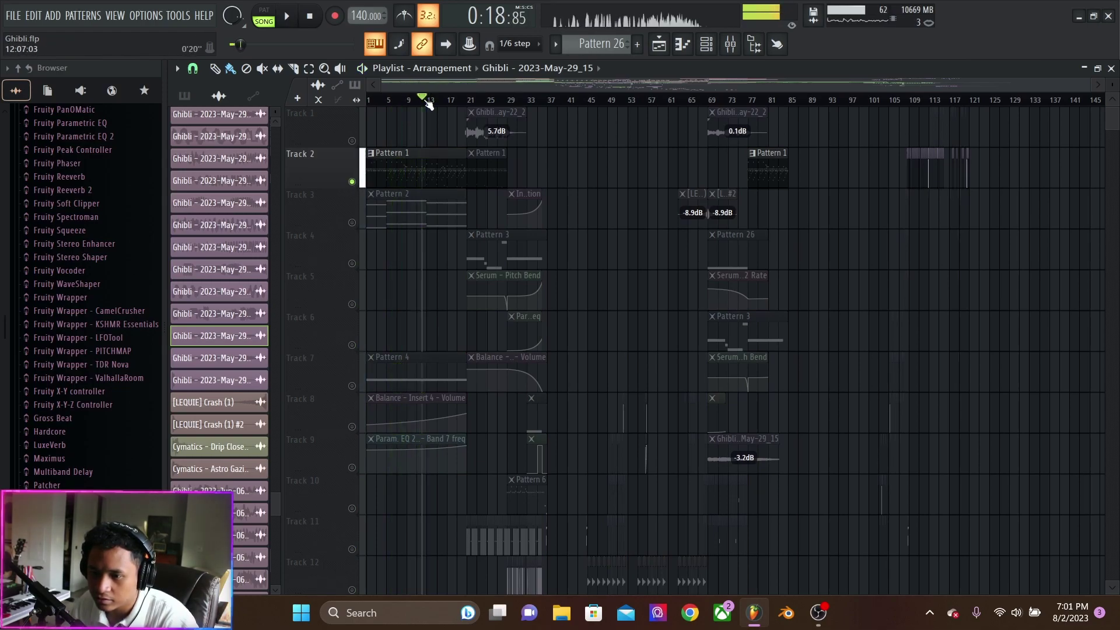
Solo Track 9 again and audition the Ghibli - 2023-May-29_15 clip from bar 69.
{"action": "scroll", "coordinate": [773, 320], "scroll_direction": "up", "scroll_amount": 5}
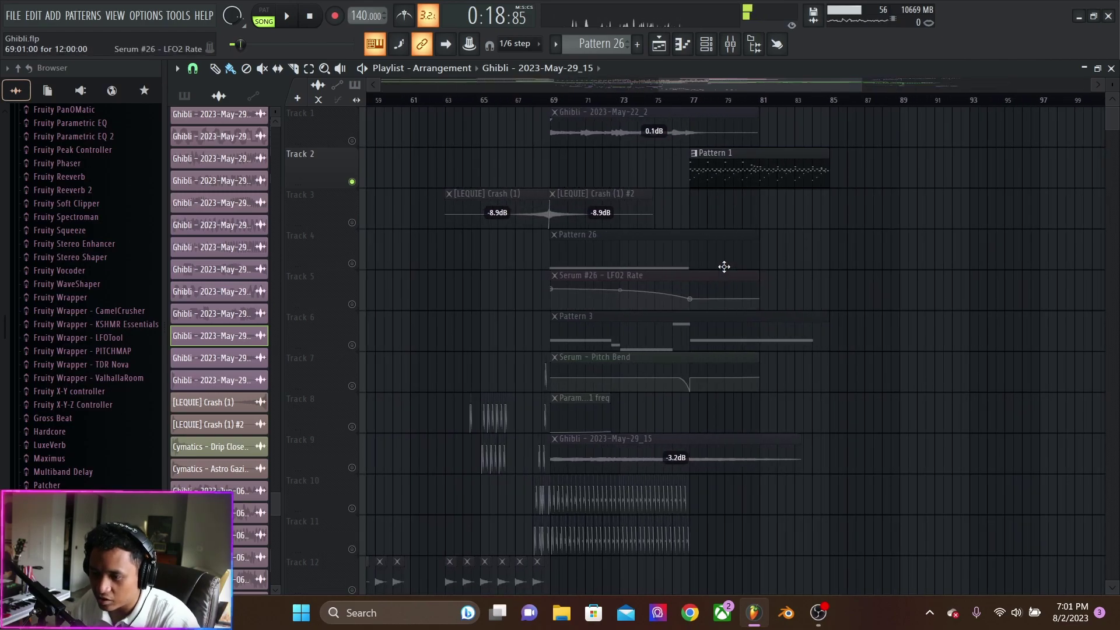
{"action": "left_click", "coordinate": [361, 475]}
{"action": "scroll", "coordinate": [545, 317], "scroll_direction": "up", "scroll_amount": 3}
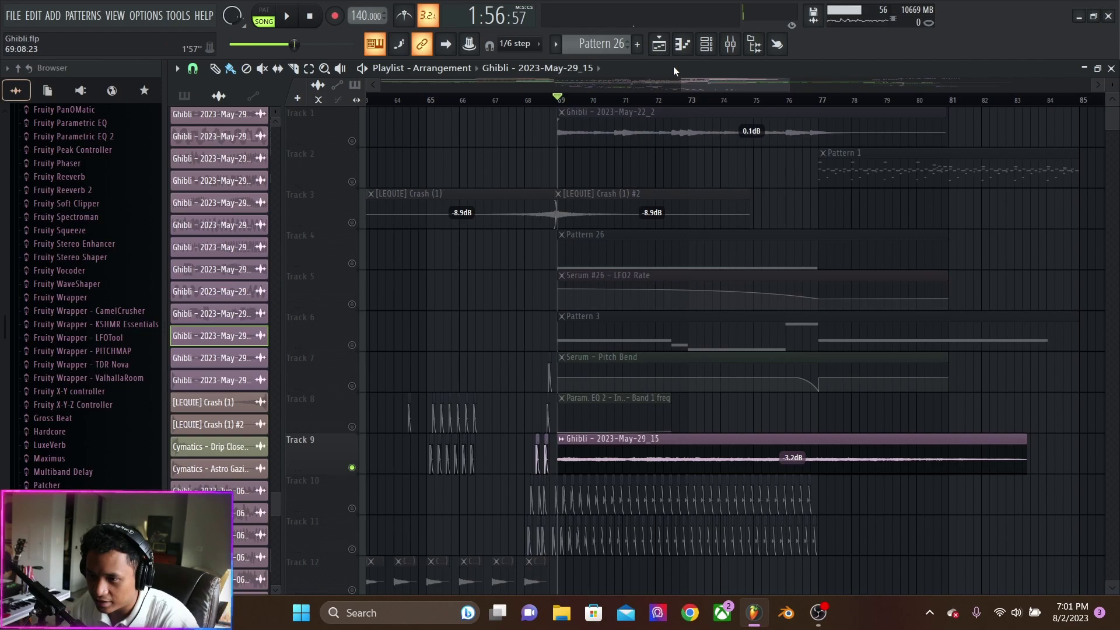
{"action": "left_click", "coordinate": [728, 46]}
{"action": "left_click", "coordinate": [728, 46]}
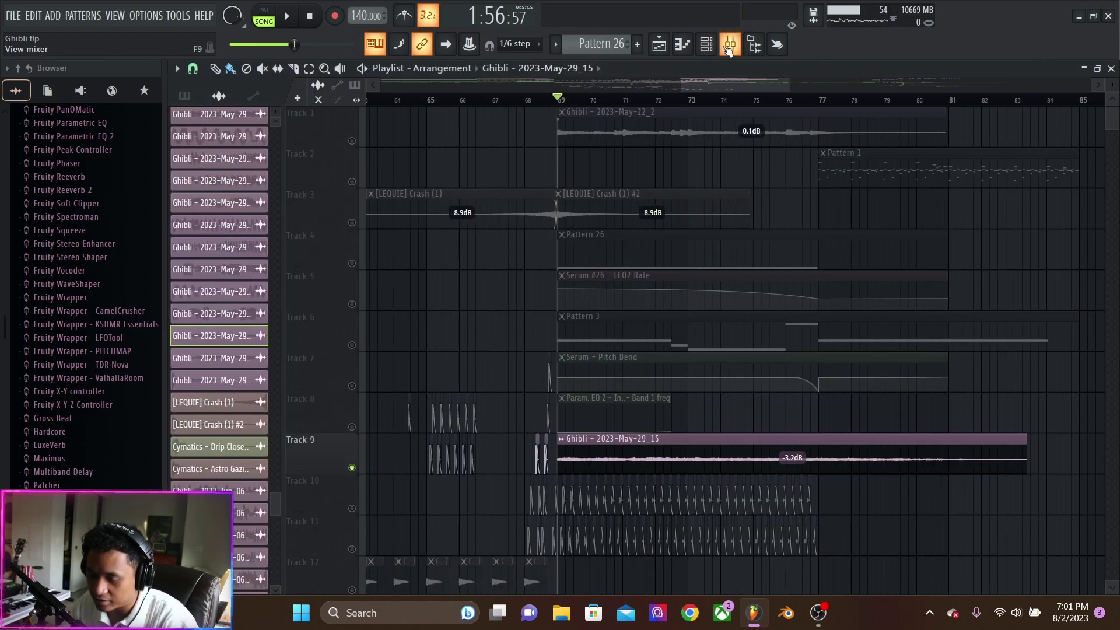
{"action": "scroll", "coordinate": [614, 381], "scroll_direction": "up", "scroll_amount": 2}
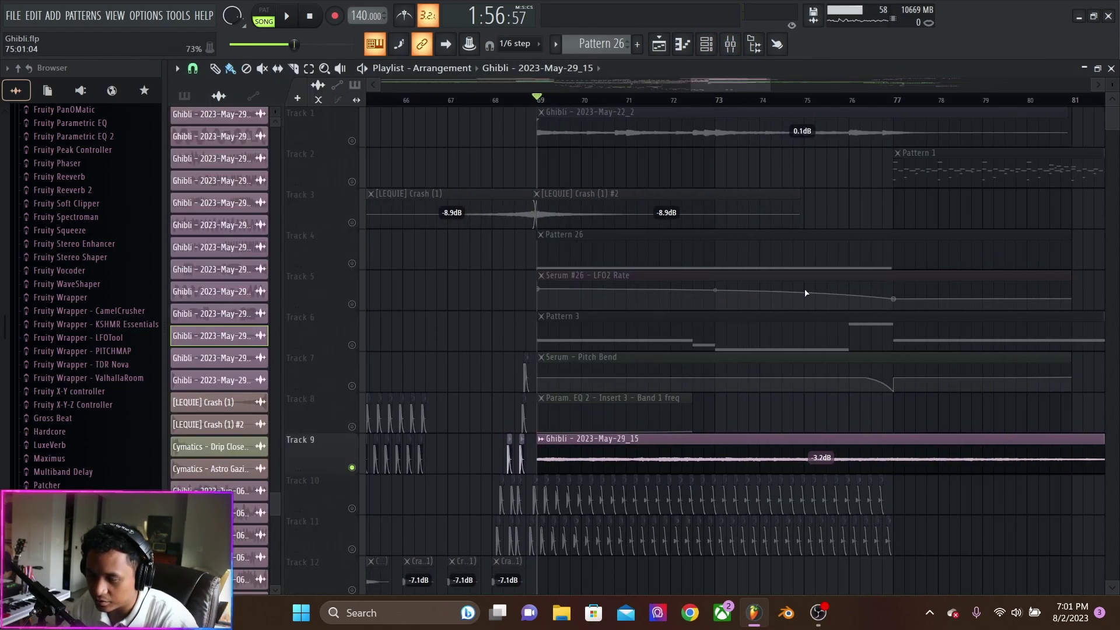
{"action": "scroll", "coordinate": [697, 285], "scroll_direction": "down", "scroll_amount": 2}
{"action": "key", "text": "space"}
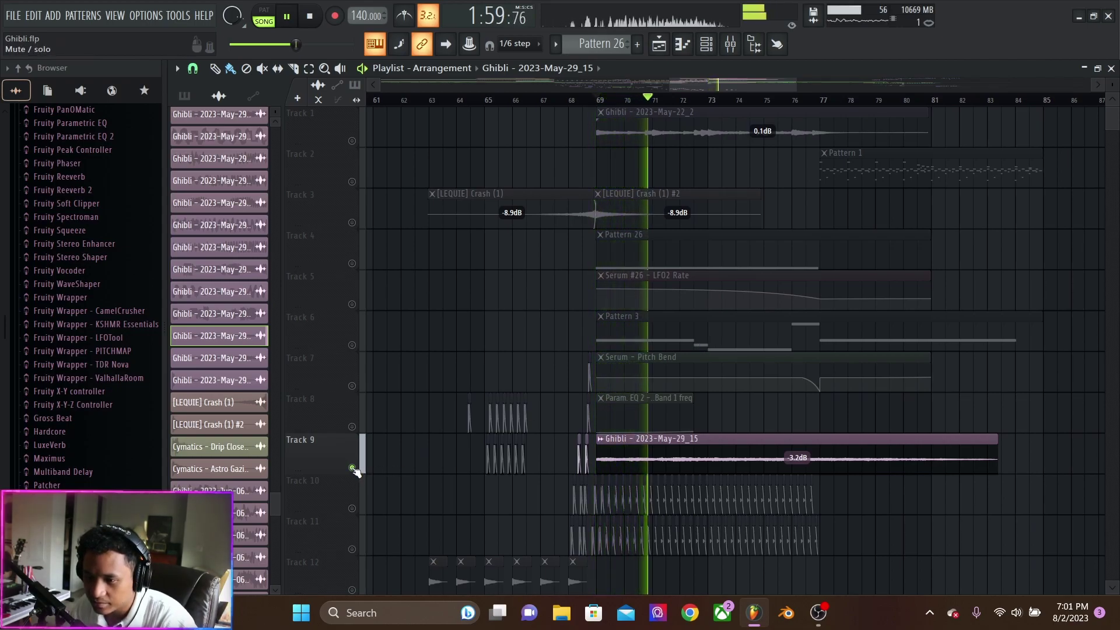
{"action": "scroll", "coordinate": [576, 325], "scroll_direction": "down", "scroll_amount": 4}
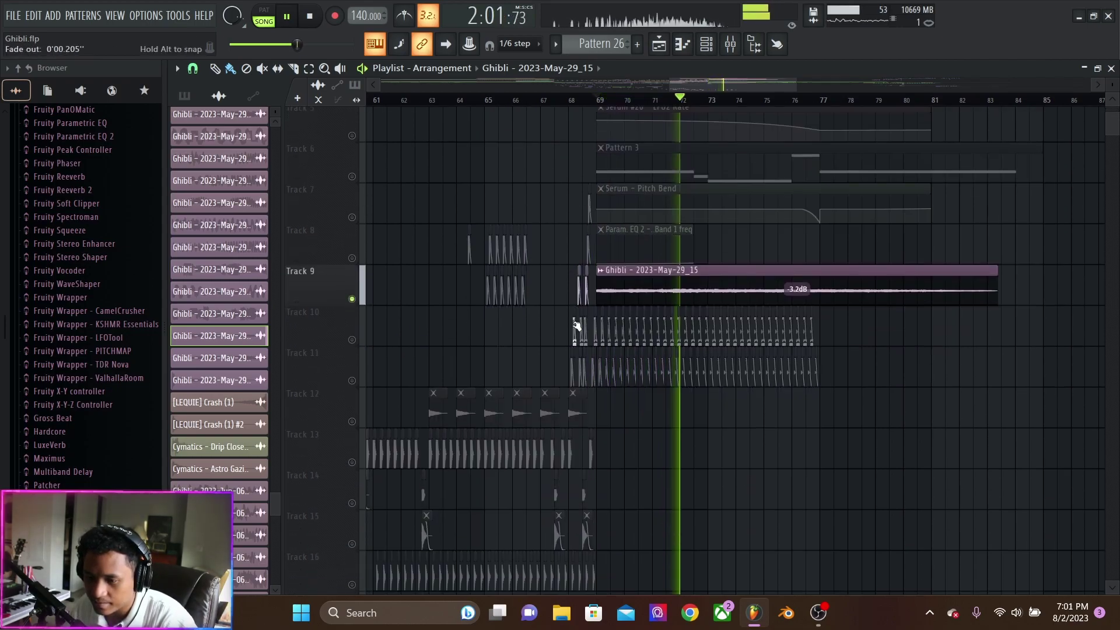
{"action": "scroll", "coordinate": [575, 325], "scroll_direction": "down", "scroll_amount": 3}
{"action": "key", "text": "space"}
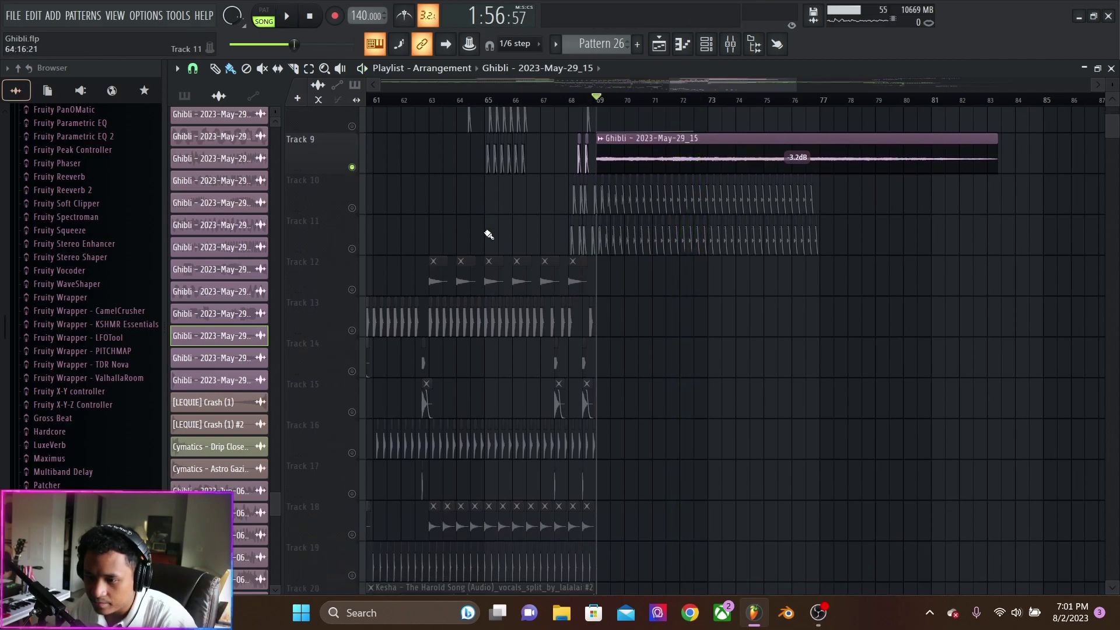
Solo Track 25, audition the Ghibli - 2023-May-29_16 - Song jump clip from late in bar 68 and release the solo.
{"action": "scroll", "coordinate": [489, 235], "scroll_direction": "down", "scroll_amount": 11}
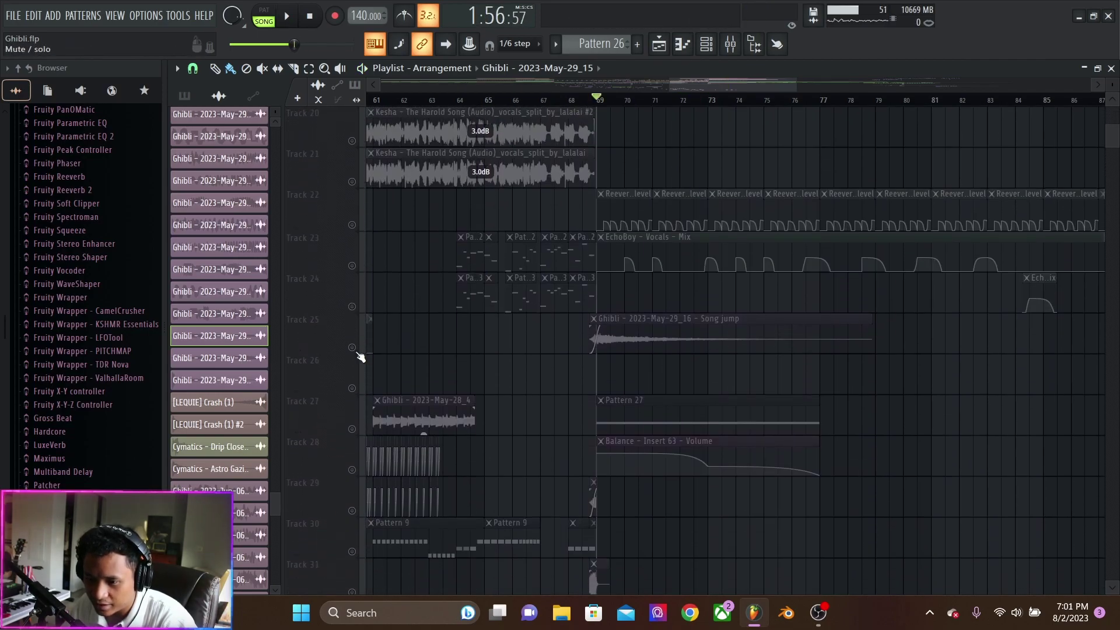
{"action": "left_click", "coordinate": [352, 348]}
{"action": "scroll", "coordinate": [596, 335], "scroll_direction": "up", "scroll_amount": 3}
{"action": "left_click", "coordinate": [584, 99]}
{"action": "key", "text": "space"}
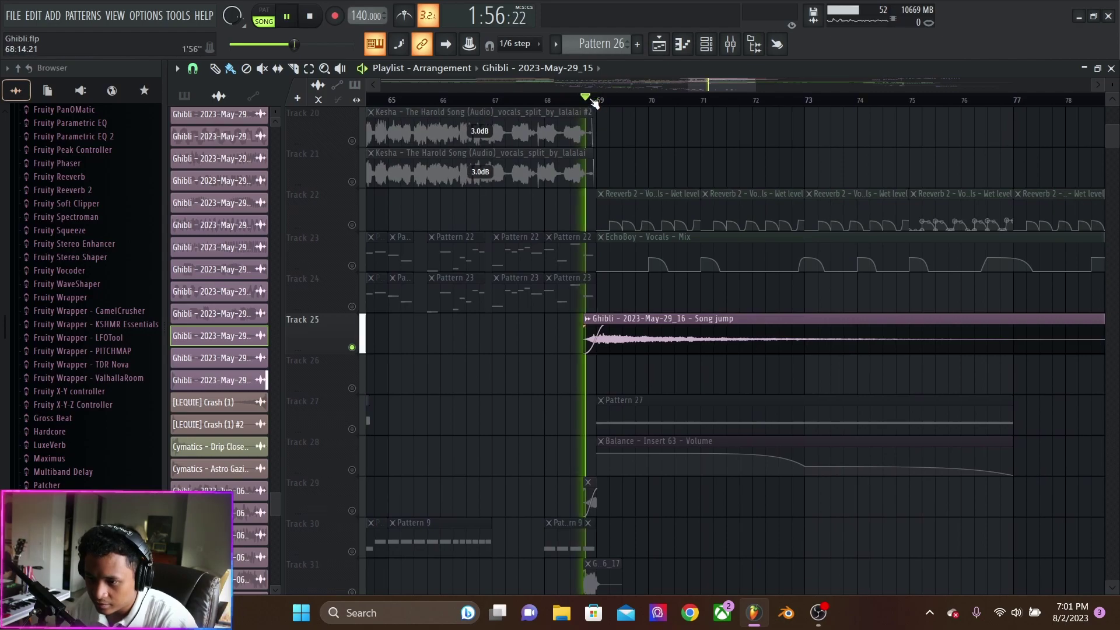
{"action": "key", "text": "space"}
{"action": "right_click", "coordinate": [352, 349]}
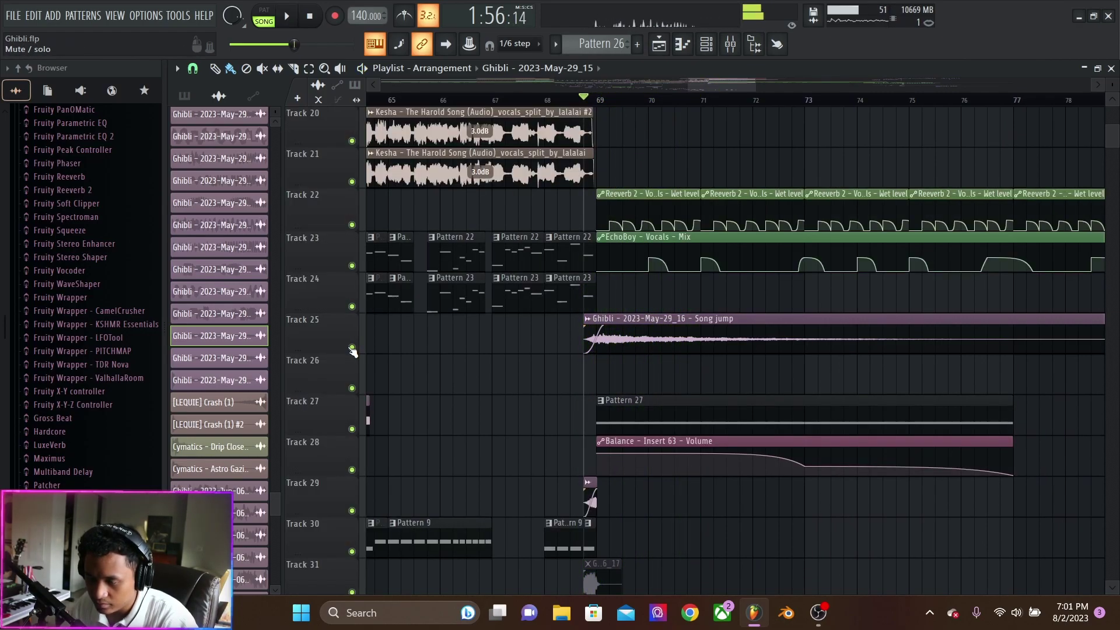
Solo Tracks 23 and 24, audition the end of Patterns 22 and 23 in bar 68 and restore all tracks.
{"action": "right_click", "coordinate": [352, 266]}
{"action": "left_click", "coordinate": [352, 306]}
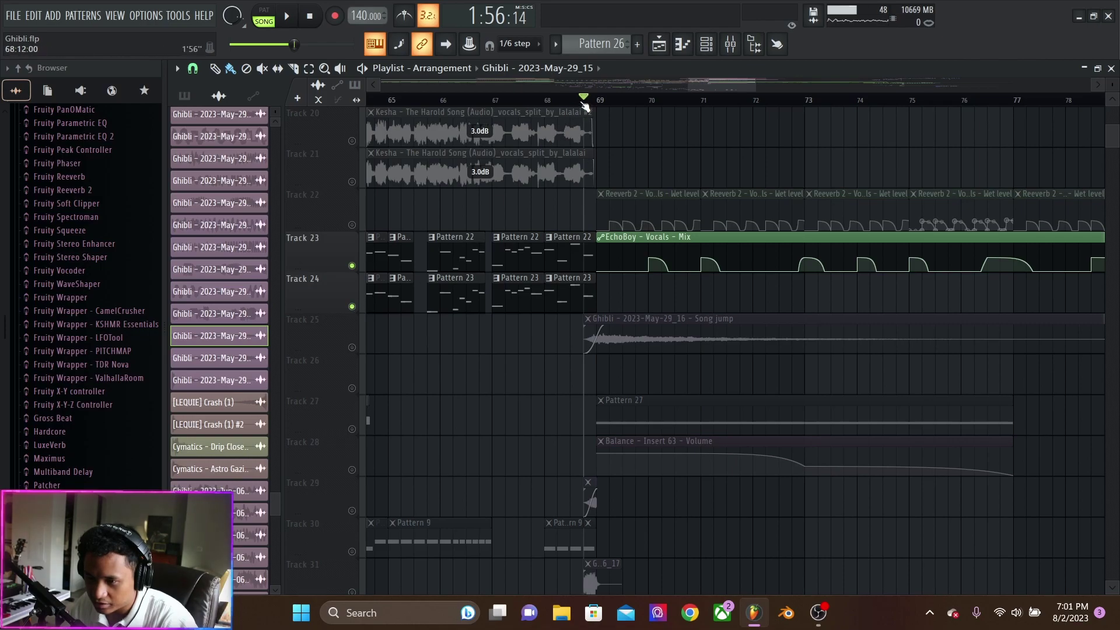
{"action": "key", "text": "space"}
{"action": "key", "text": "space"}
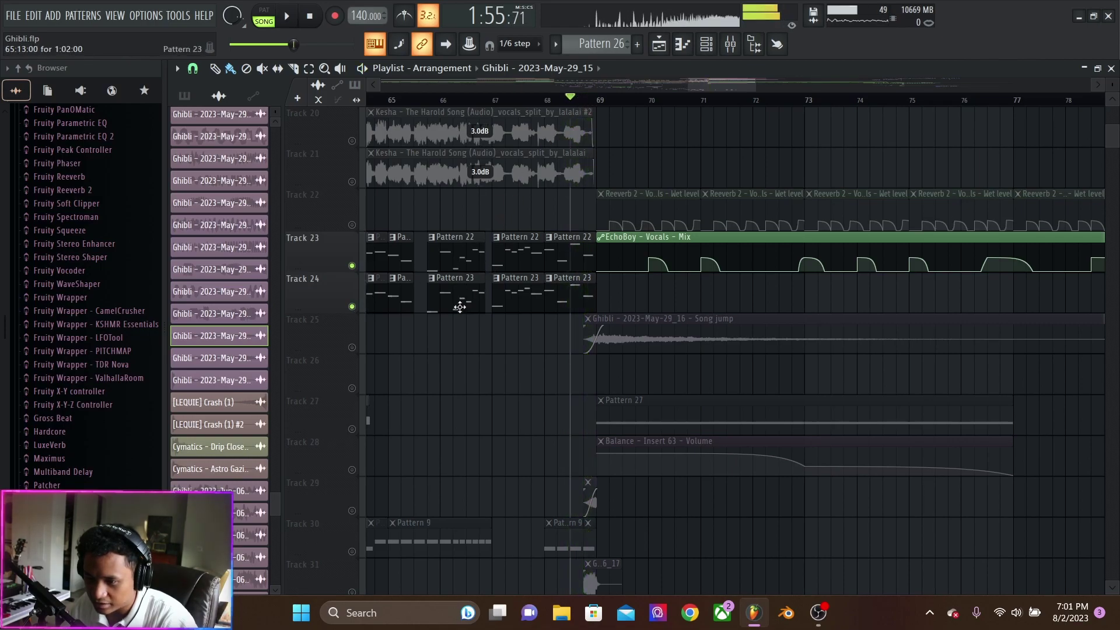
{"action": "right_click", "coordinate": [352, 348]}
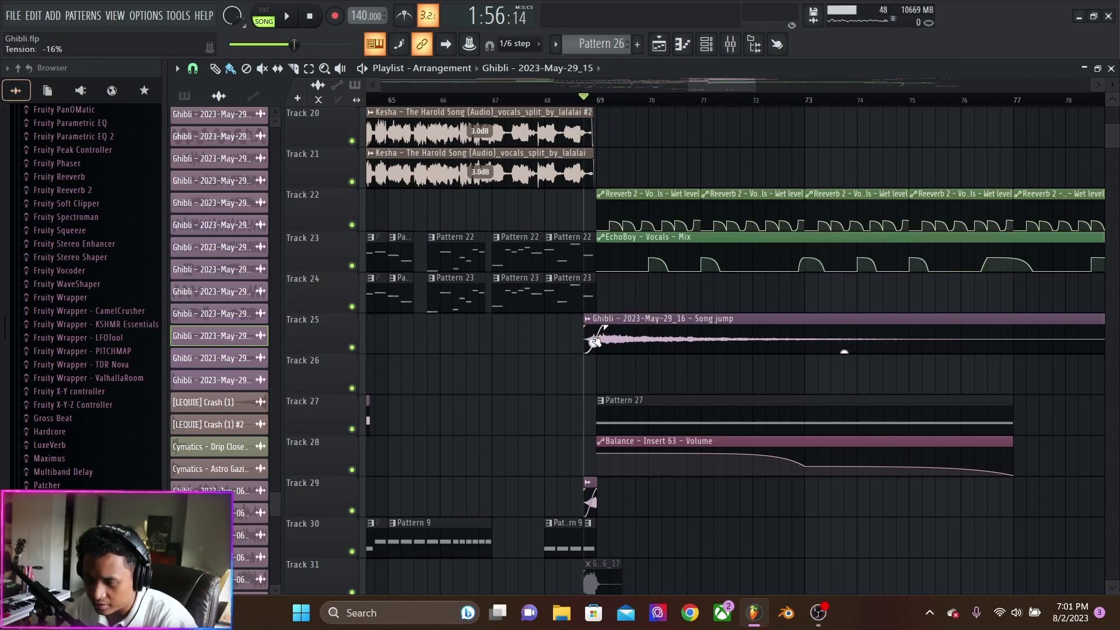
Play the full mix from late in bar 68, solo Track 25 during playback and replay it from bar 69.
{"action": "key", "text": "space"}
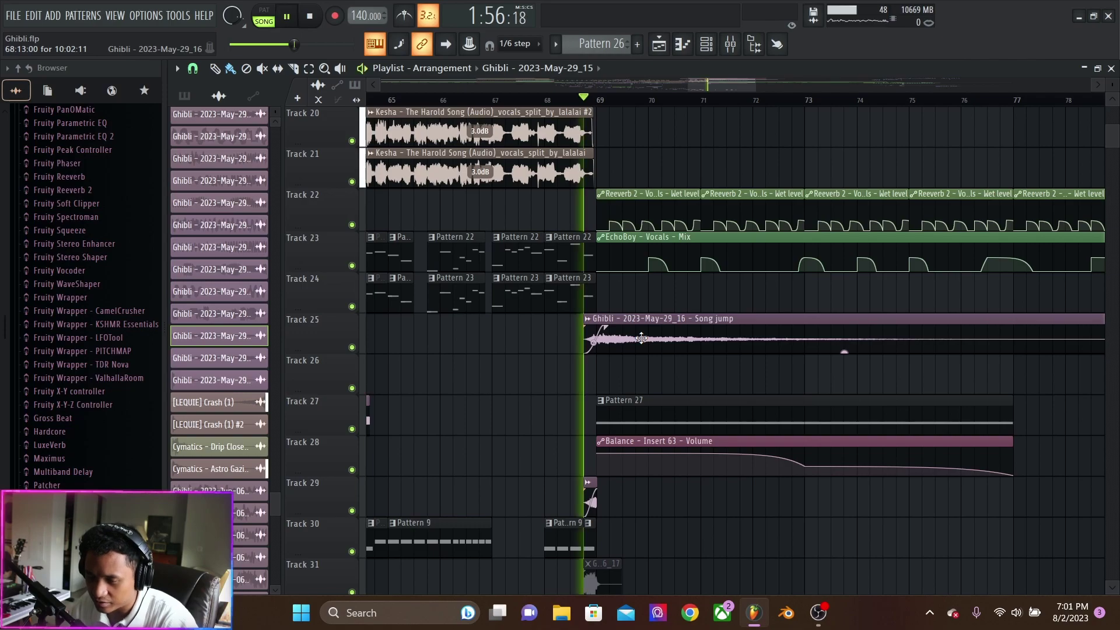
{"action": "right_click", "coordinate": [359, 353]}
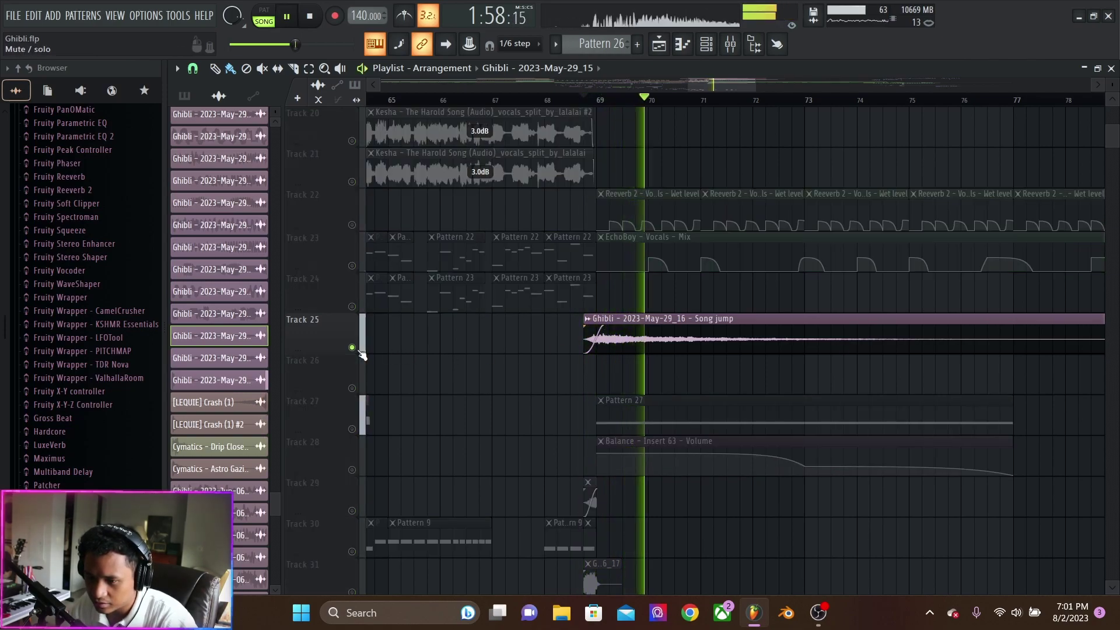
{"action": "left_click", "coordinate": [596, 100]}
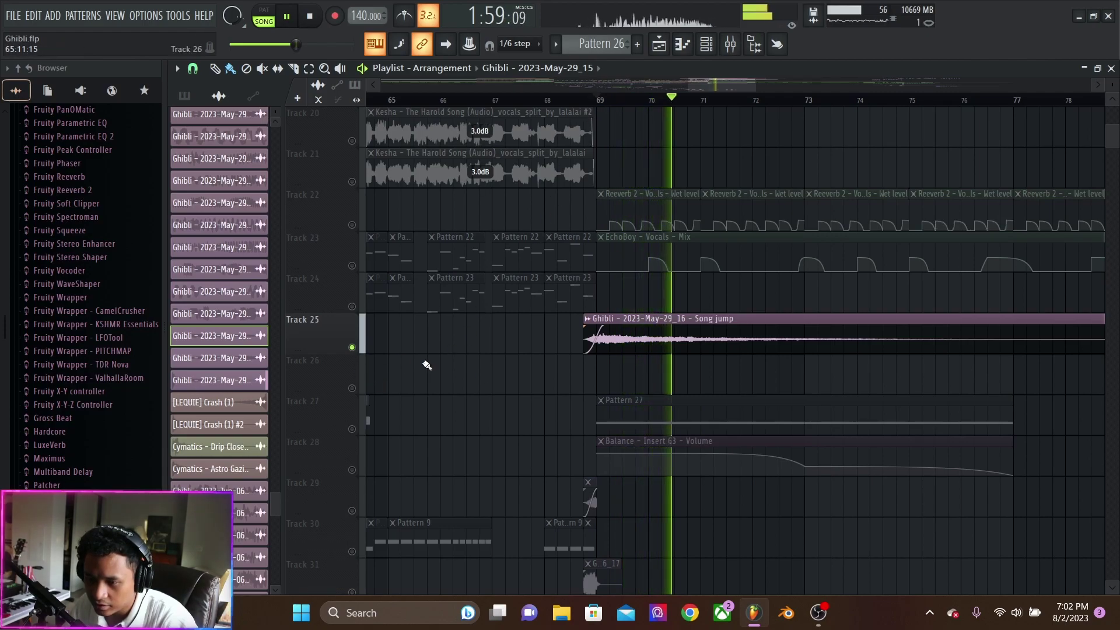
Solo Tracks 27 and 28 and play Pattern 27 with its Balance - Insert 63 - Volume automation from bar 69.
{"action": "right_click", "coordinate": [353, 429]}
{"action": "key", "text": "space"}
{"action": "left_click", "coordinate": [352, 470]}
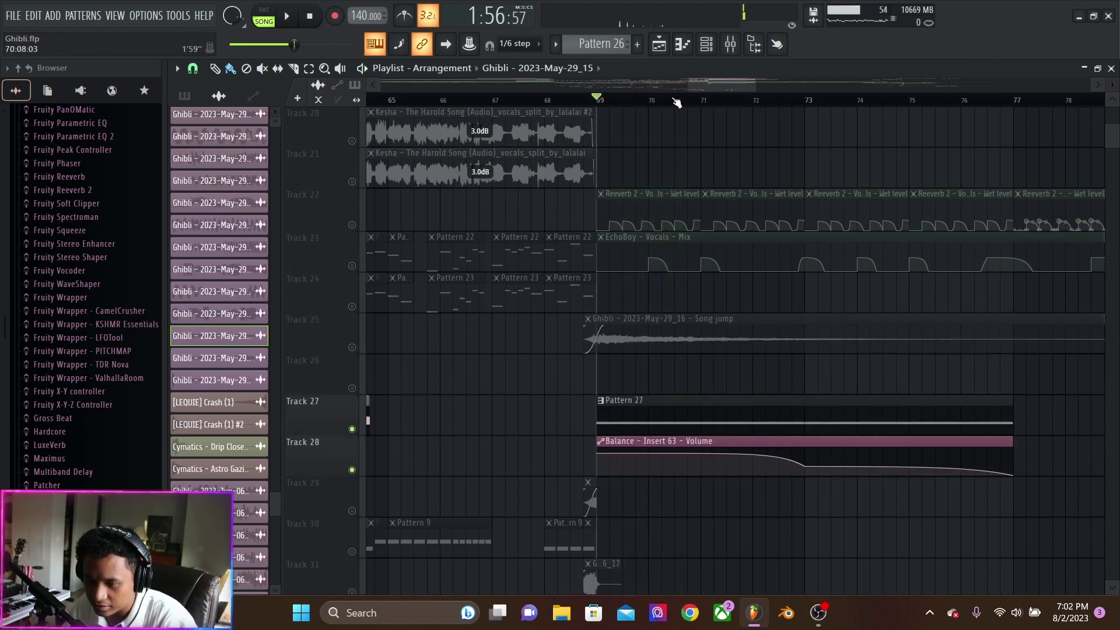
{"action": "key", "text": "space"}
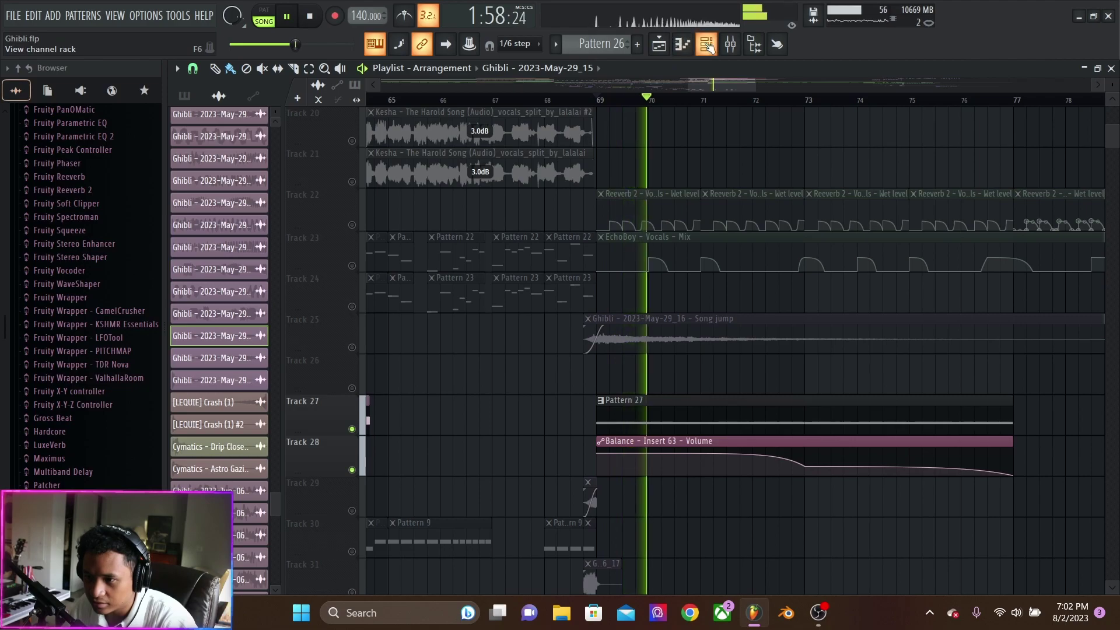
Select Pattern 27 in the playlist and open its Serum #25 instrument from the channel rack.
{"action": "left_click", "coordinate": [708, 47]}
{"action": "left_click", "coordinate": [709, 50]}
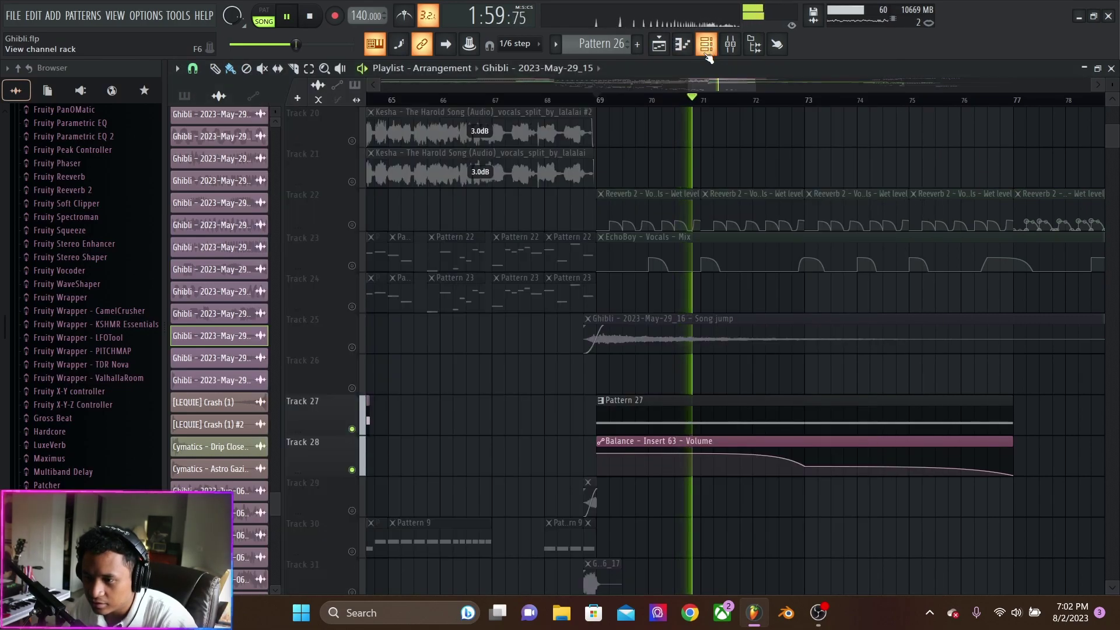
{"action": "left_click", "coordinate": [669, 428]}
{"action": "left_click", "coordinate": [705, 45]}
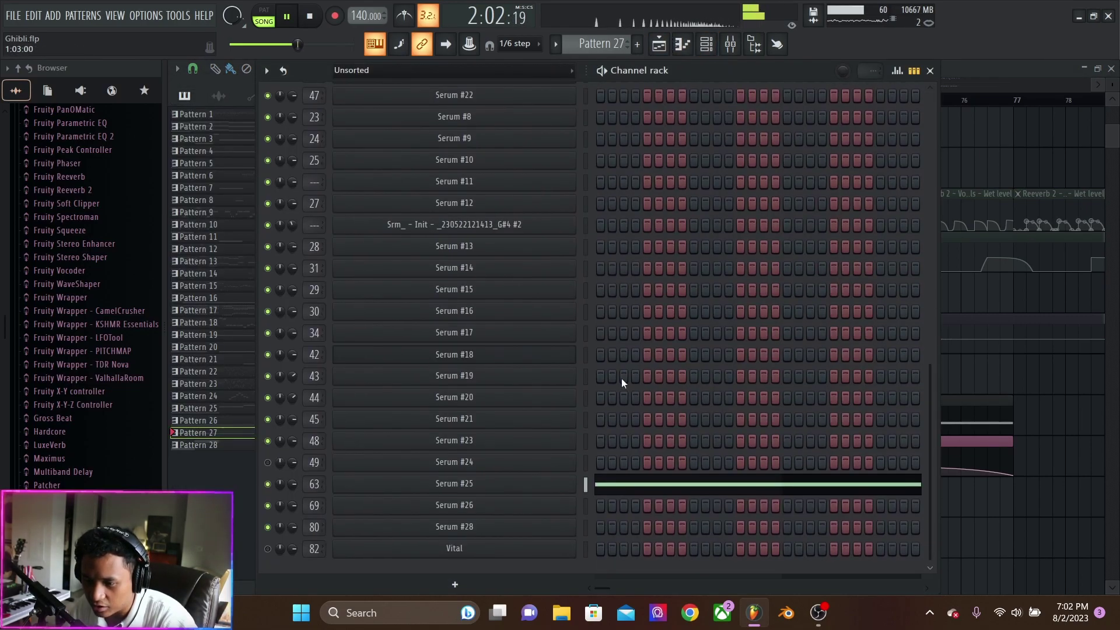
{"action": "left_click", "coordinate": [525, 493]}
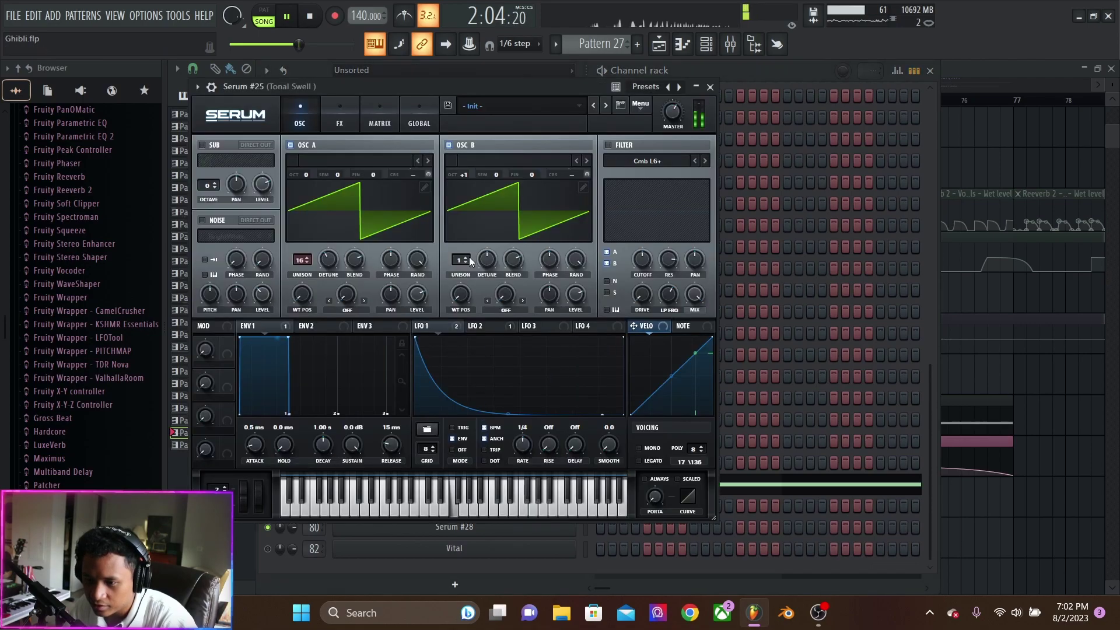
Review LFO 1 and LFO 2 in Serum #25 during playback, and close the instrument and channel rack.
{"action": "left_click", "coordinate": [442, 325]}
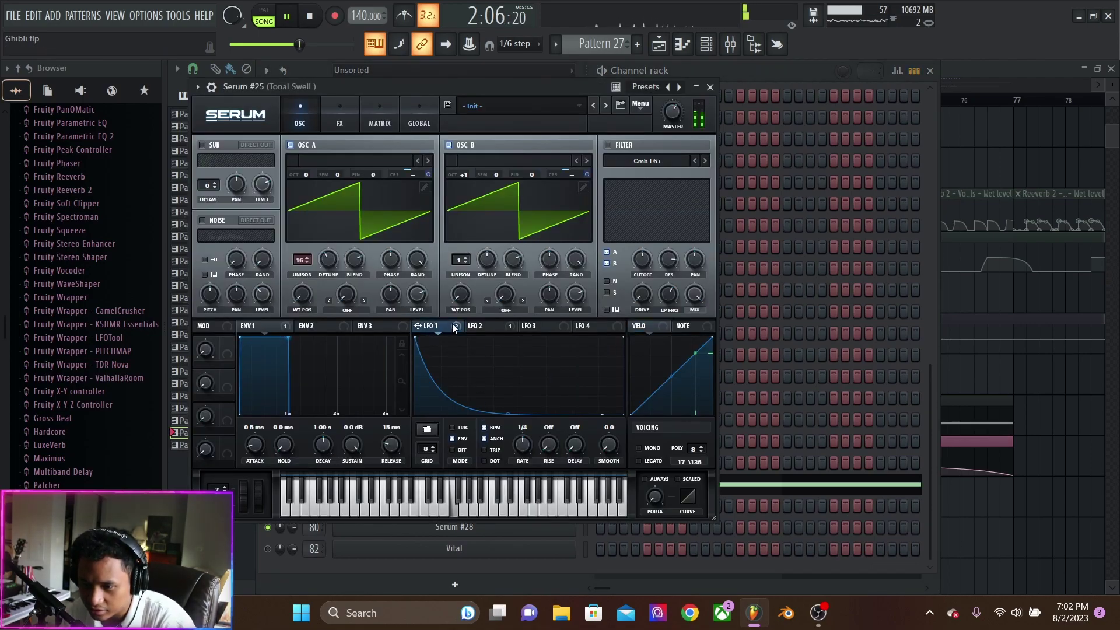
{"action": "left_click", "coordinate": [491, 328]}
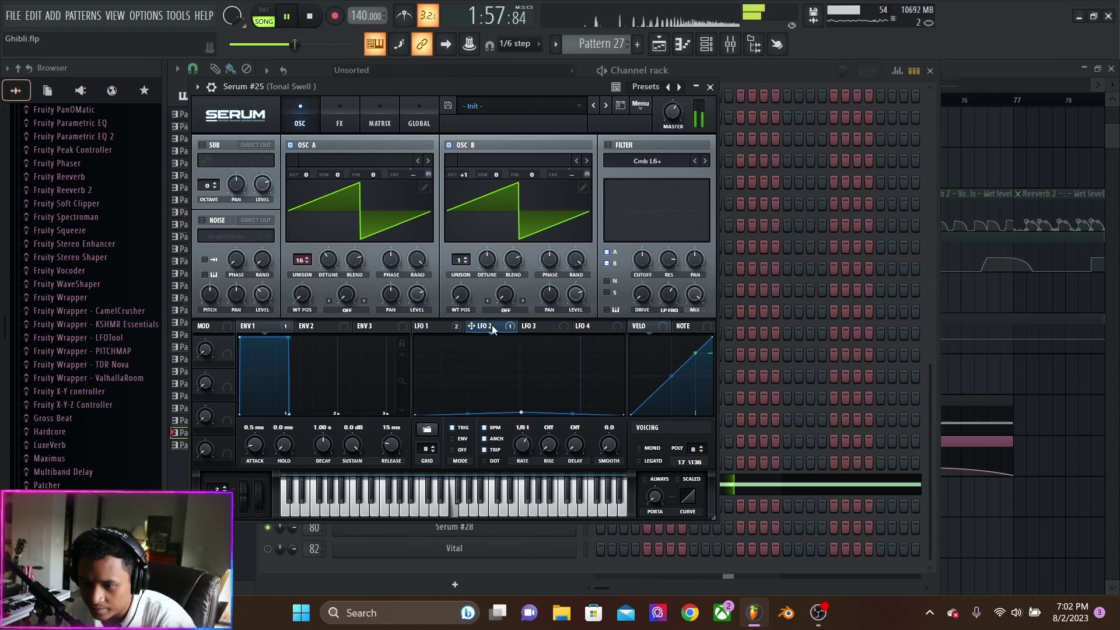
{"action": "left_click", "coordinate": [431, 326]}
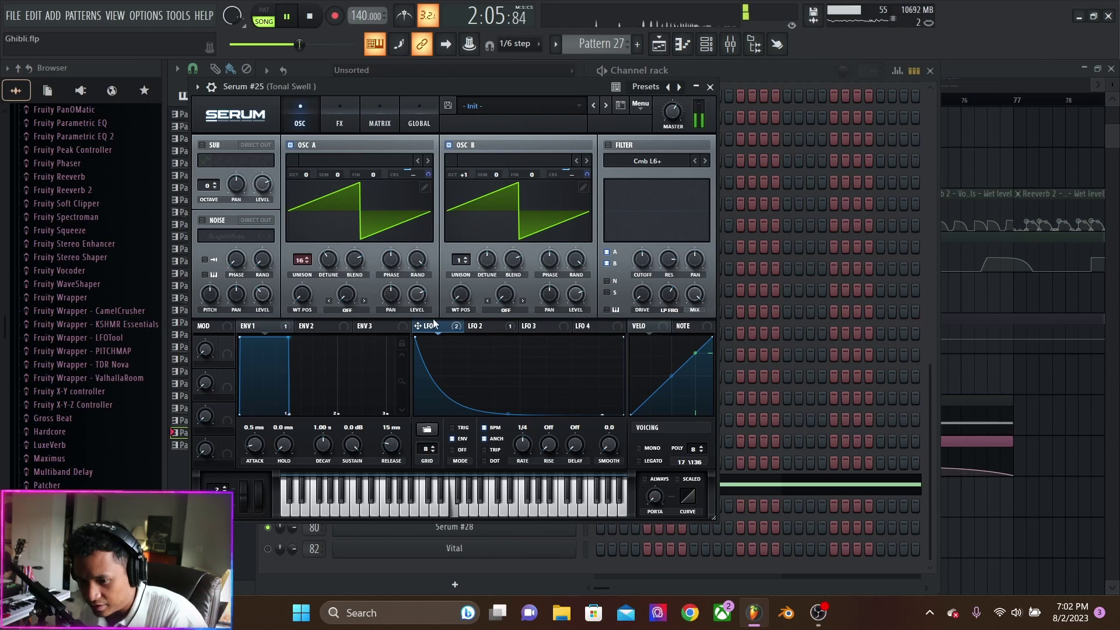
{"action": "left_click", "coordinate": [487, 328]}
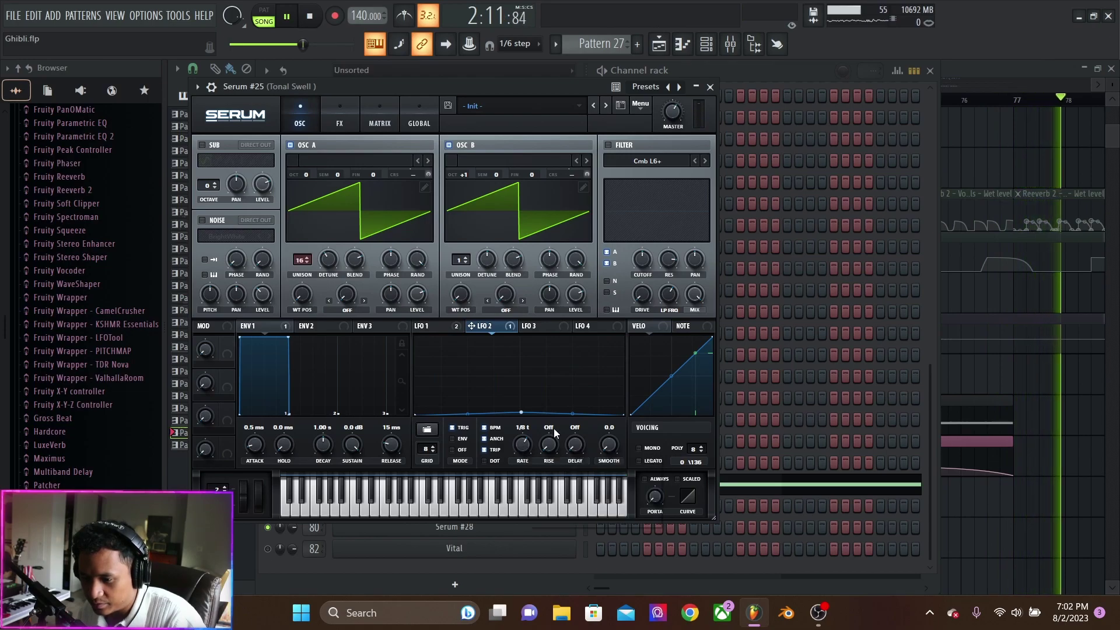
{"action": "key", "text": "space"}
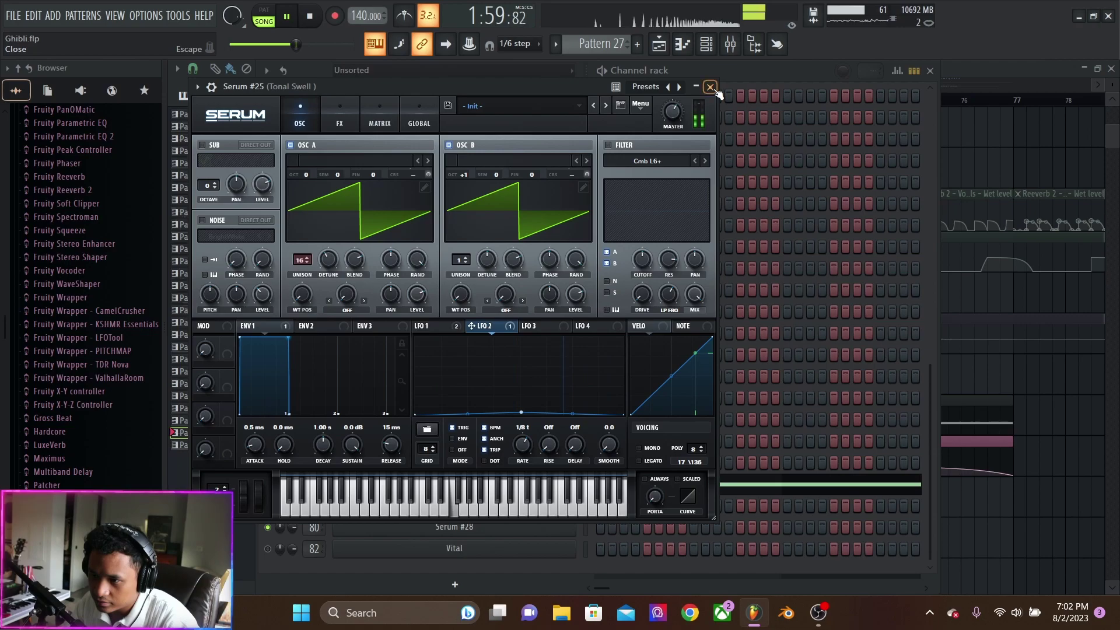
{"action": "left_click", "coordinate": [711, 88]}
{"action": "left_click", "coordinate": [931, 71]}
Stop playback, solo Tracks 27 and 28 again and add Track 25 to the soloed tracks.
{"action": "scroll", "coordinate": [808, 258], "scroll_direction": "down", "scroll_amount": 5}
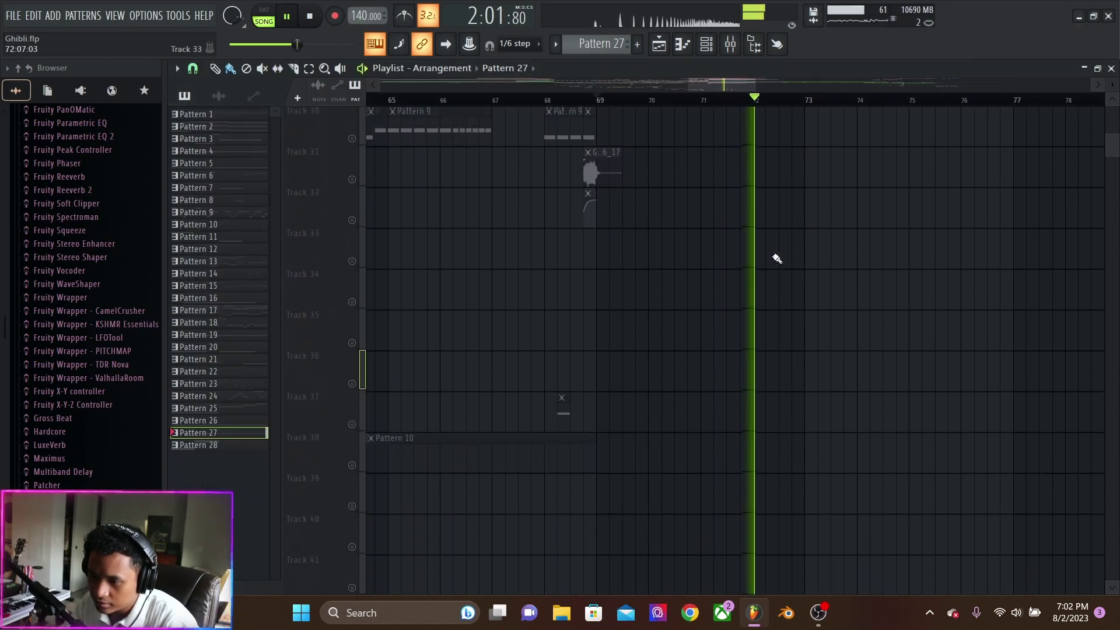
{"action": "scroll", "coordinate": [439, 200], "scroll_direction": "up", "scroll_amount": 3}
{"action": "key", "text": "space"}
{"action": "right_click", "coordinate": [352, 266]}
{"action": "right_click", "coordinate": [352, 266]}
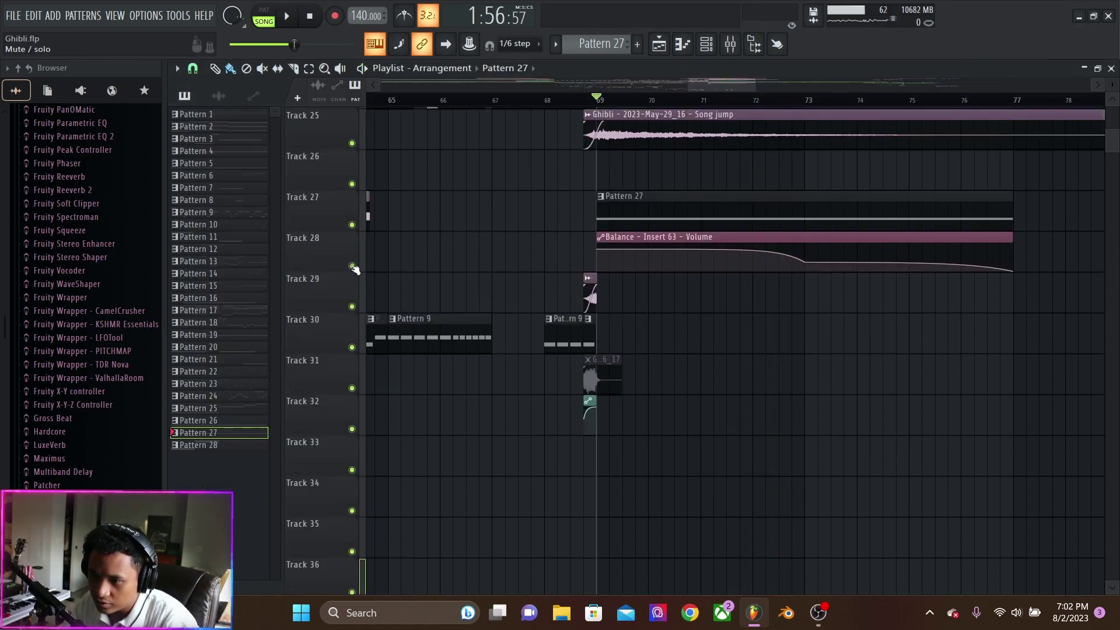
{"action": "right_click", "coordinate": [352, 225]}
{"action": "left_click", "coordinate": [352, 265]}
{"action": "scroll", "coordinate": [425, 321], "scroll_direction": "up", "scroll_amount": 5}
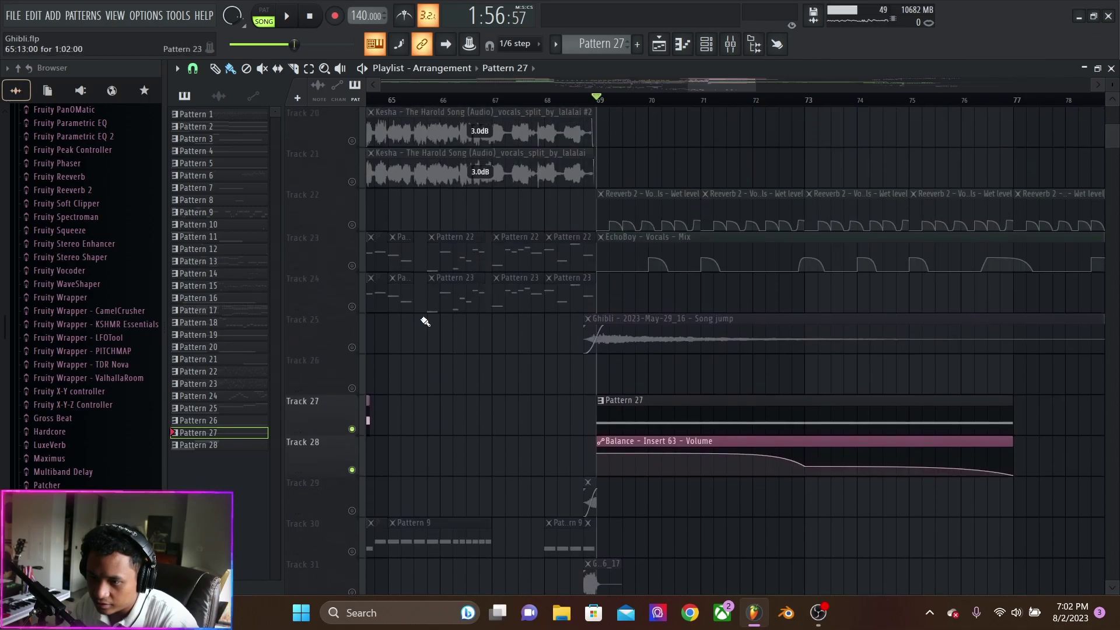
{"action": "left_click", "coordinate": [351, 348]}
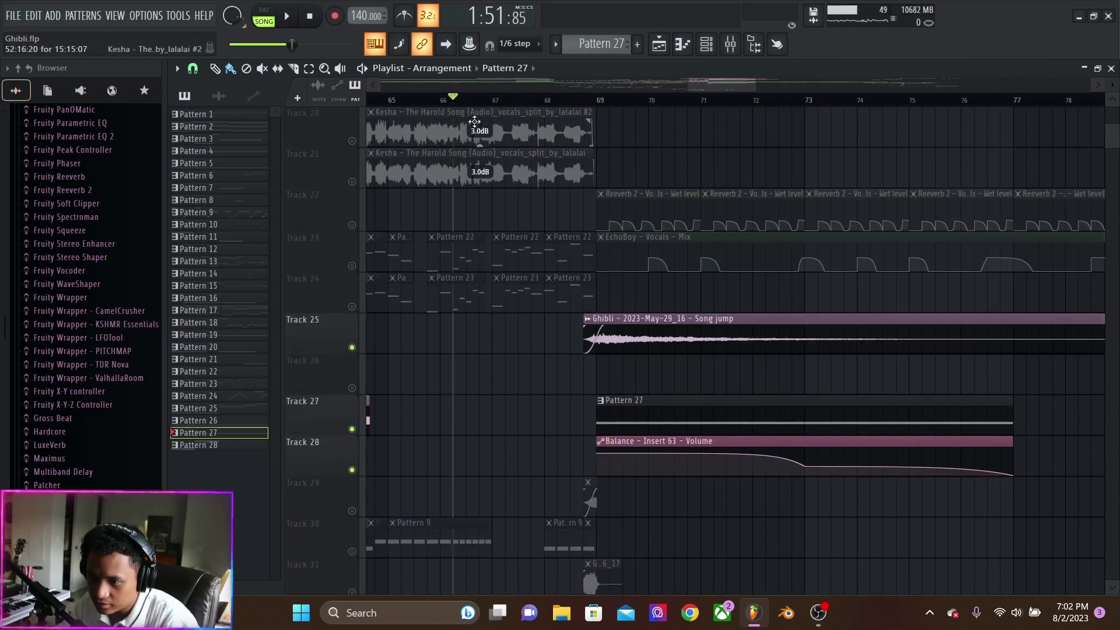
Enable Tracks 9, 3, 4 and 5 alongside the soloed tracks and play the combined transition from bar 66.
{"action": "scroll", "coordinate": [602, 205], "scroll_direction": "up", "scroll_amount": 6}
{"action": "left_click", "coordinate": [352, 428]}
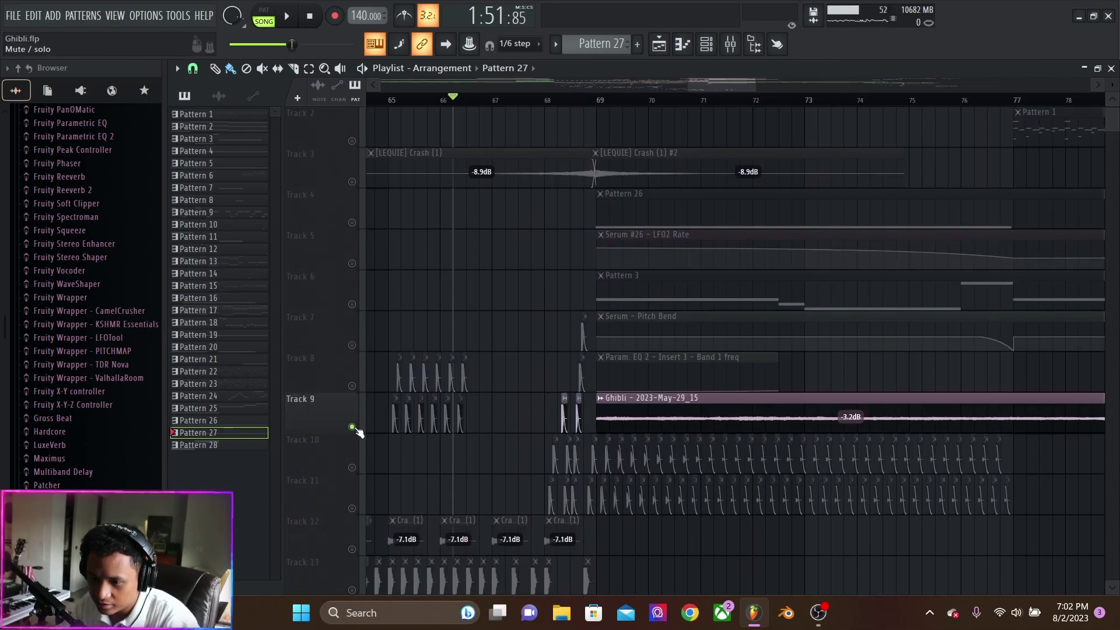
{"action": "left_click", "coordinate": [351, 181]}
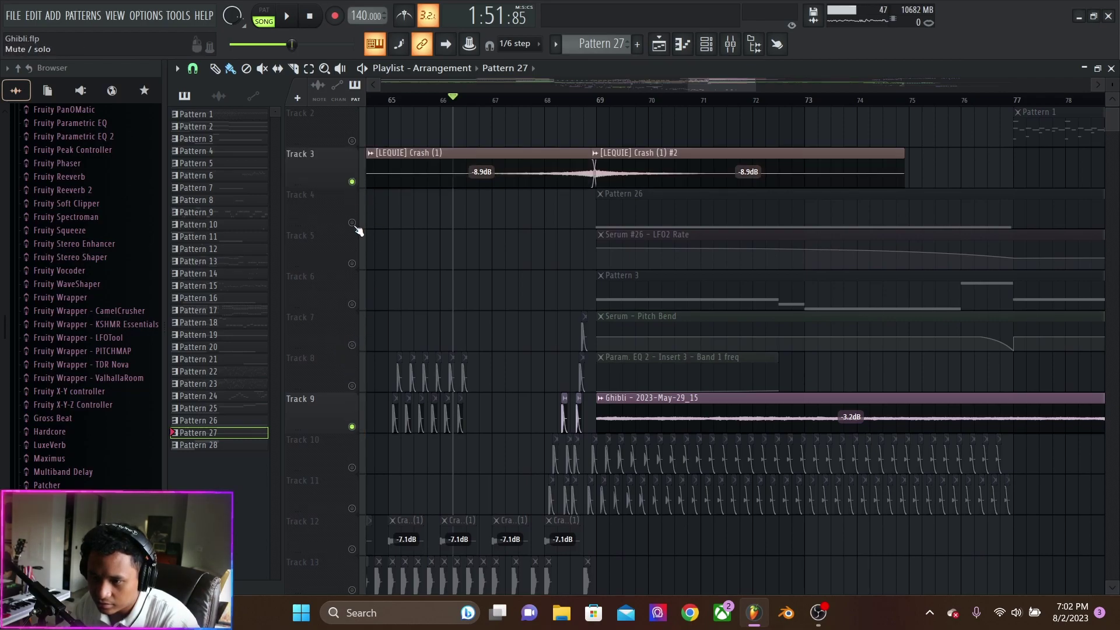
{"action": "left_click", "coordinate": [351, 222]}
{"action": "left_click", "coordinate": [352, 263]}
{"action": "key", "text": "space"}
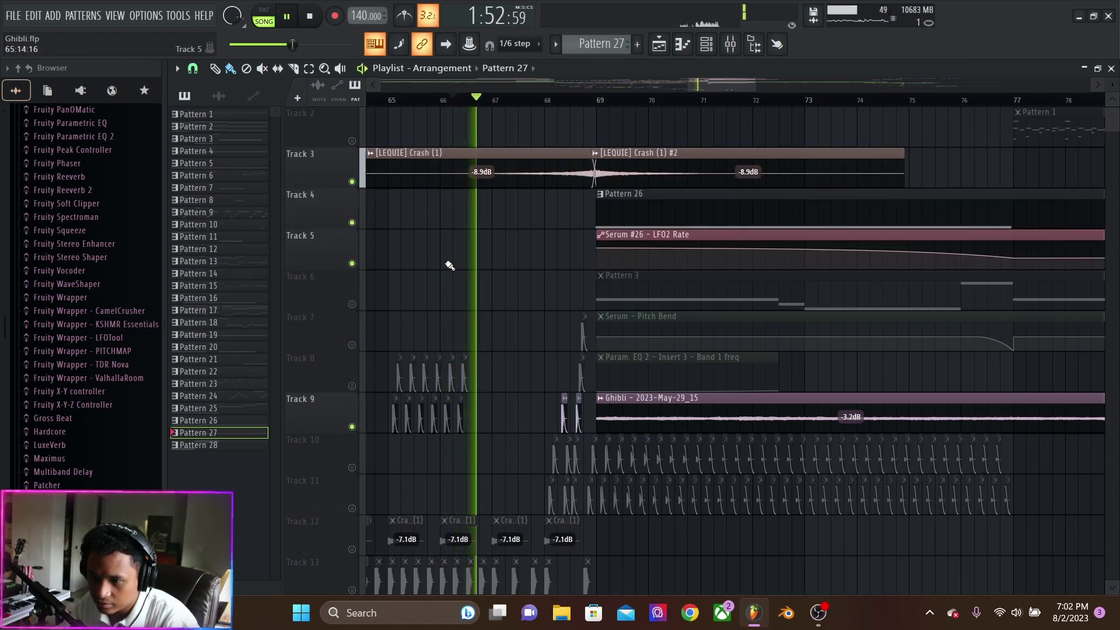
{"action": "scroll", "coordinate": [583, 278], "scroll_direction": "up", "scroll_amount": 1}
{"action": "scroll", "coordinate": [608, 279], "scroll_direction": "down", "scroll_amount": 5}
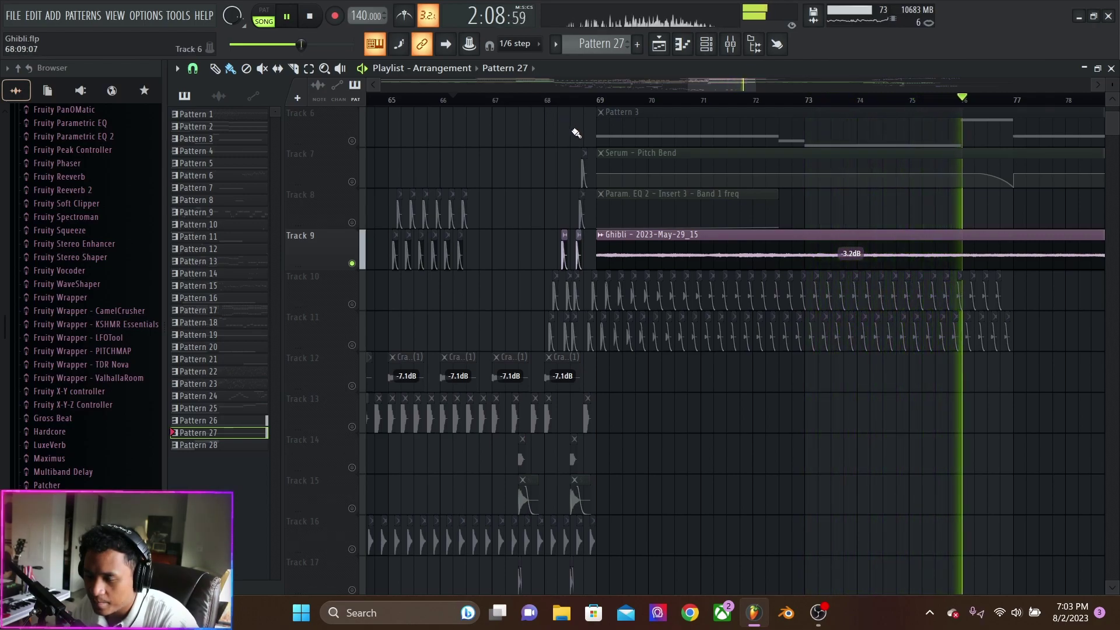
{"action": "key", "text": "space"}
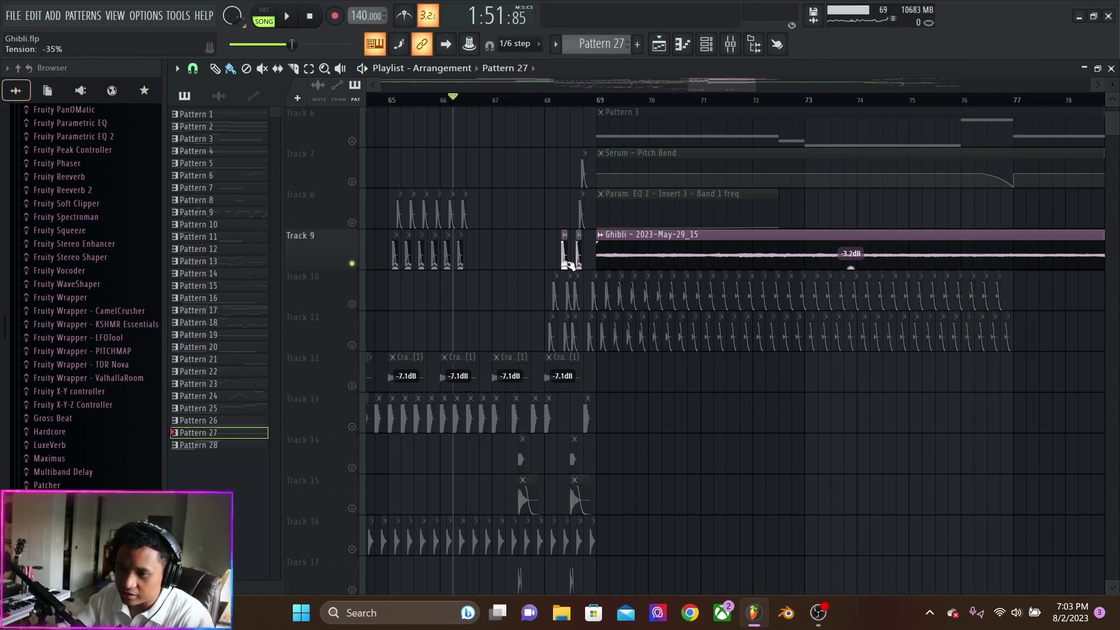
Unsolo Track 9, isolate Tracks 8 to 11 and play them from bar 68.
{"action": "scroll", "coordinate": [569, 272], "scroll_direction": "up", "scroll_amount": 2}
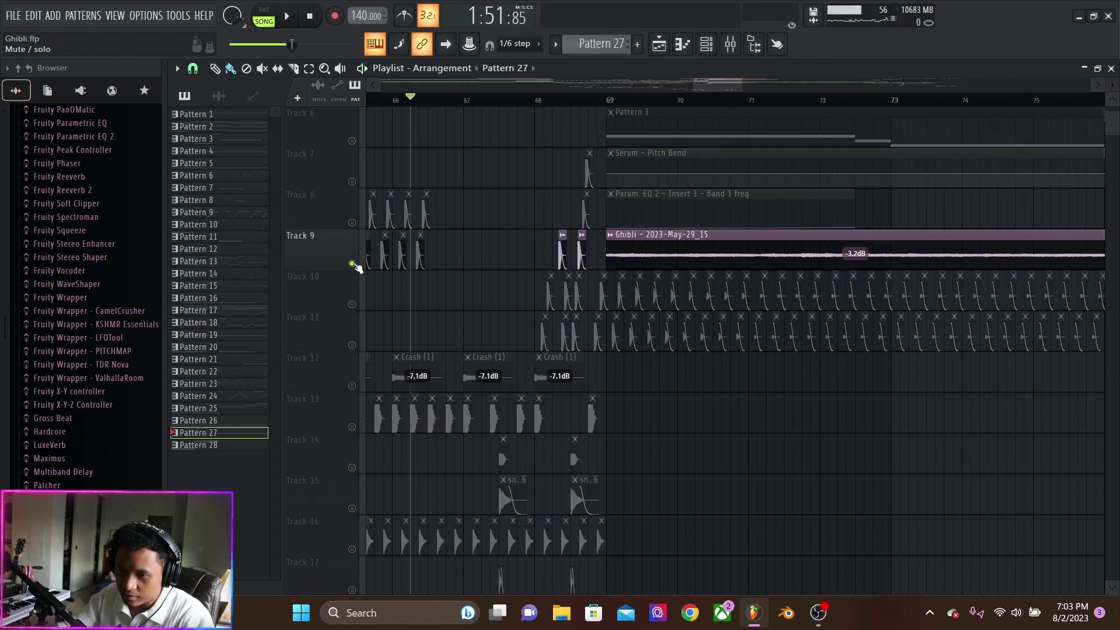
{"action": "right_click", "coordinate": [353, 264]}
{"action": "scroll", "coordinate": [538, 219], "scroll_direction": "up", "scroll_amount": 2}
{"action": "left_click", "coordinate": [534, 99]}
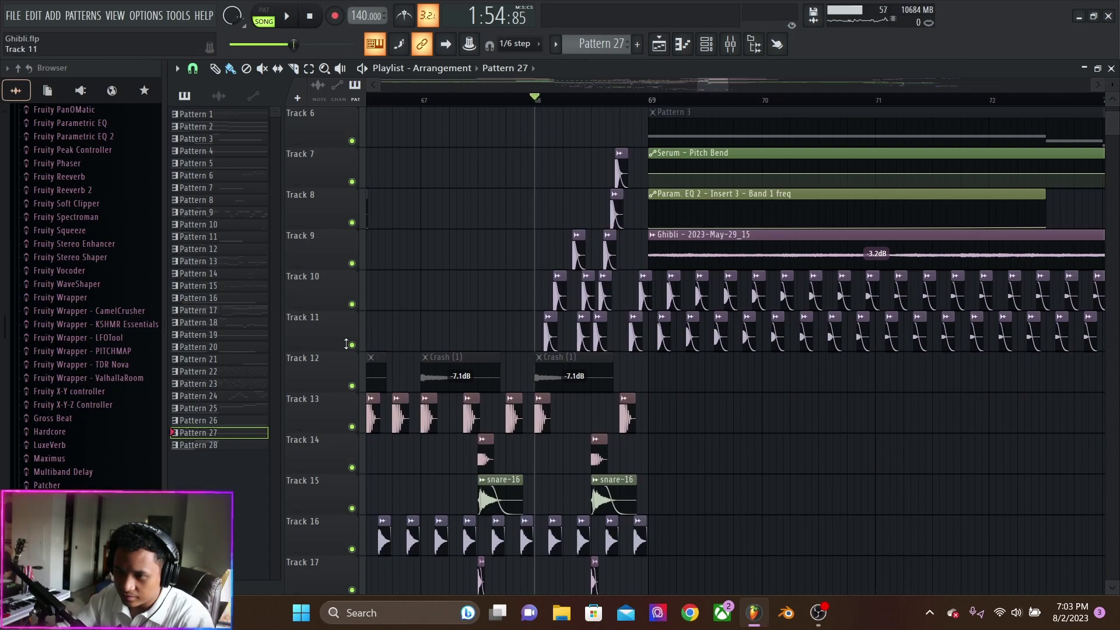
{"action": "right_click", "coordinate": [349, 344]}
{"action": "left_click_drag", "start_coordinate": [352, 303], "coordinate": [352, 224]}
{"action": "key", "text": "space"}
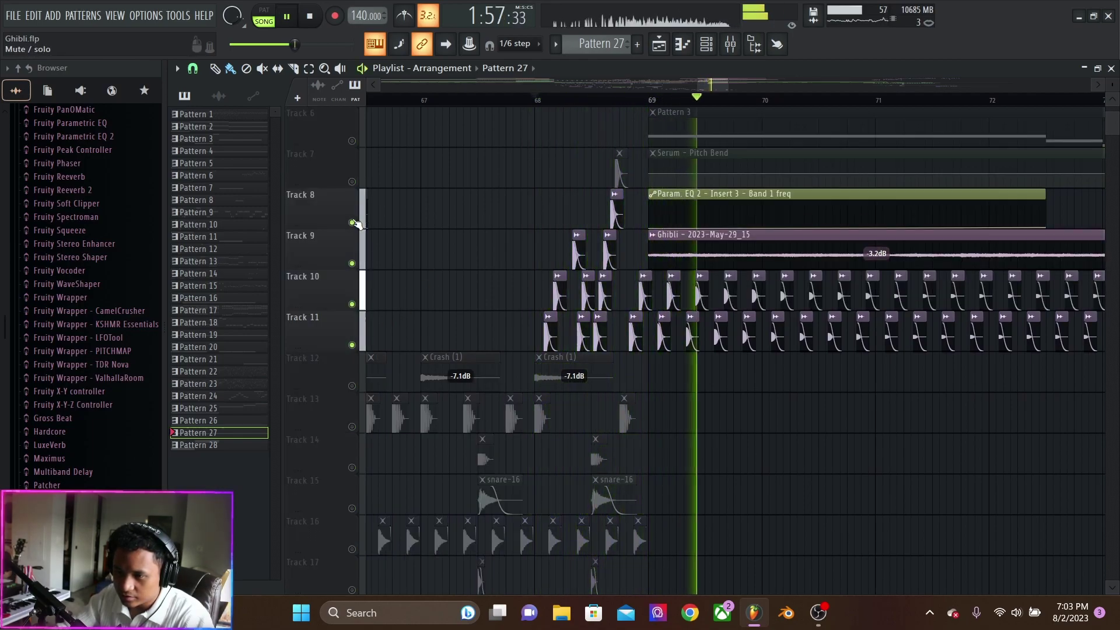
Re-enable all tracks during playback, look over the arrangement around the bar 69 transition, and stop playback.
{"action": "right_click", "coordinate": [351, 222]}
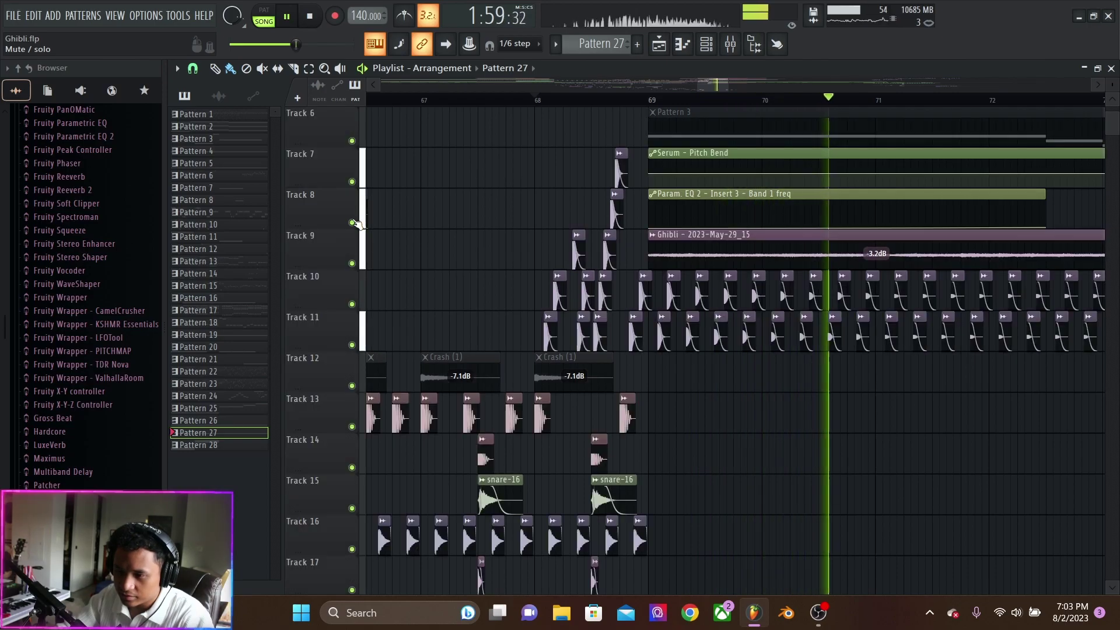
{"action": "scroll", "coordinate": [590, 295], "scroll_direction": "down", "scroll_amount": 4}
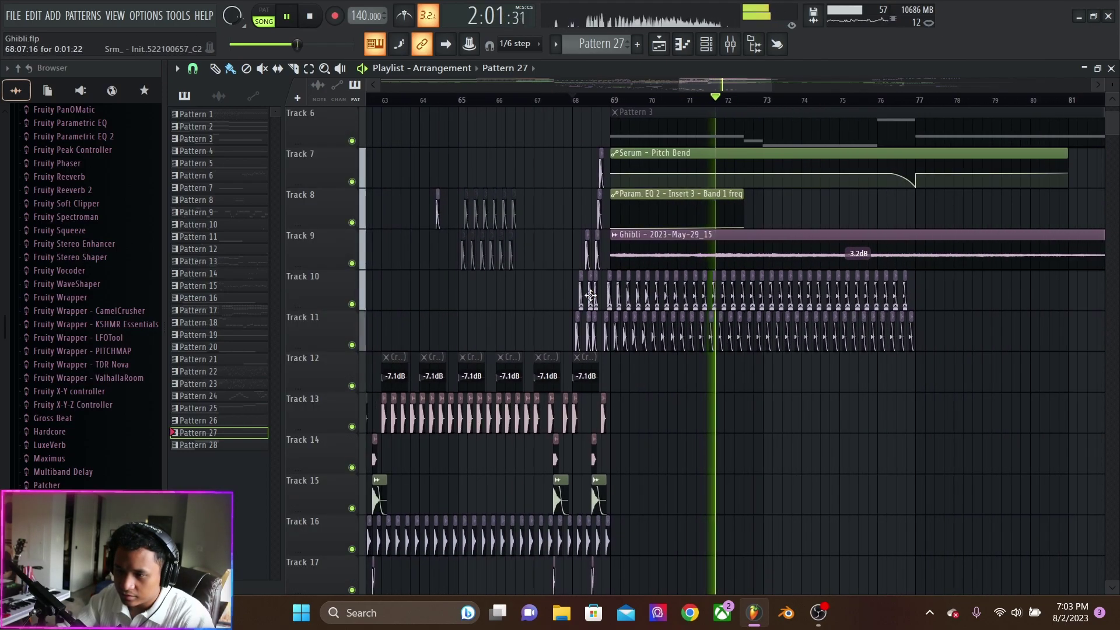
{"action": "scroll", "coordinate": [592, 293], "scroll_direction": "down", "scroll_amount": 3}
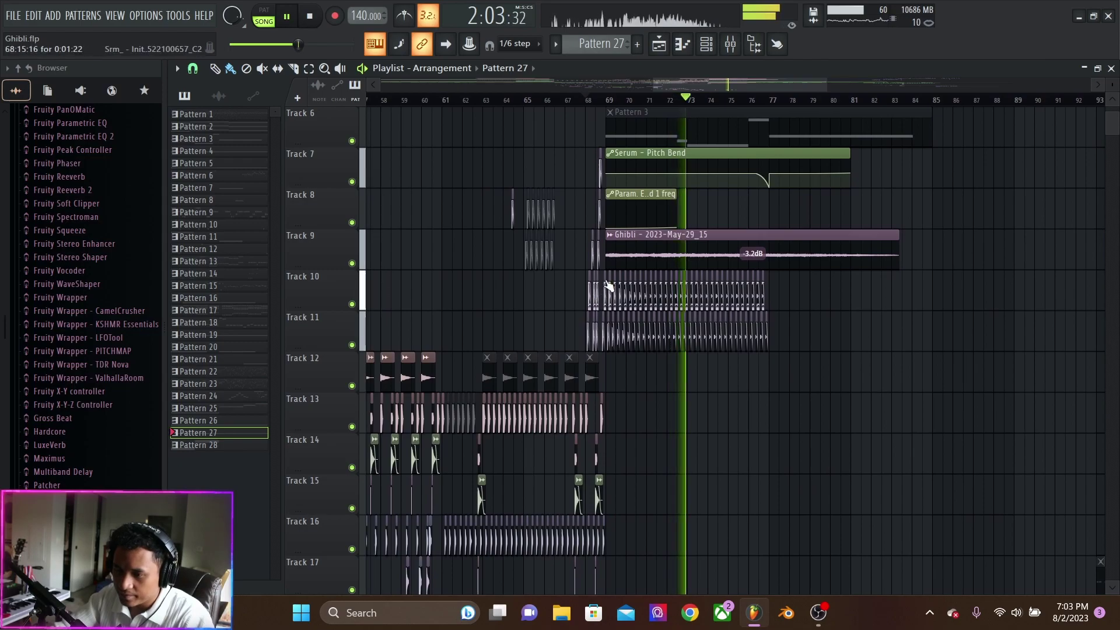
{"action": "scroll", "coordinate": [607, 286], "scroll_direction": "down", "scroll_amount": 6}
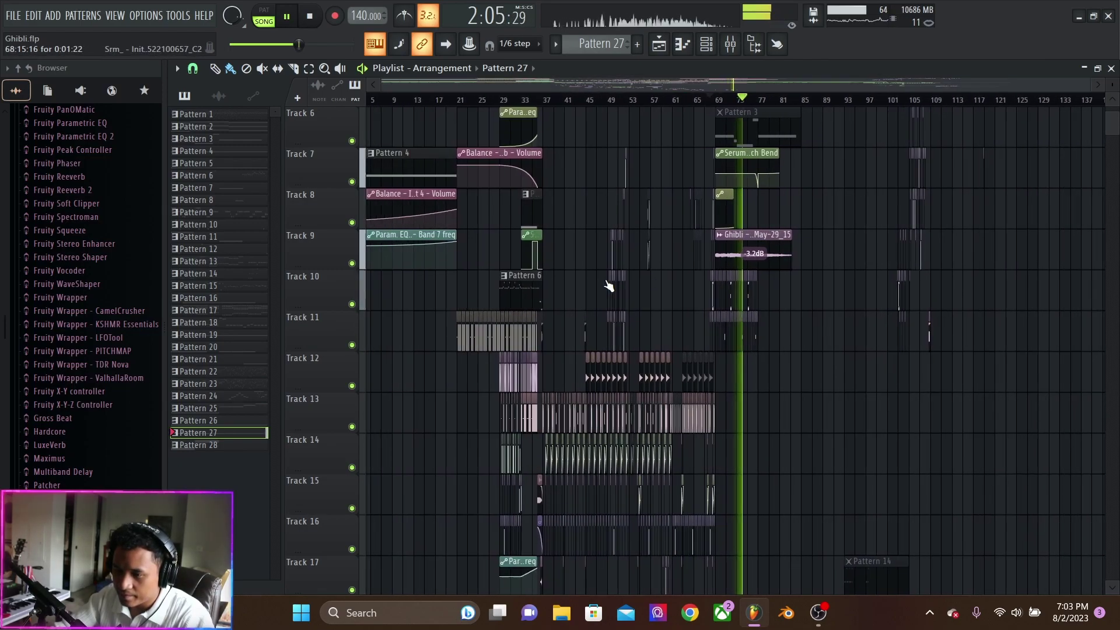
{"action": "scroll", "coordinate": [542, 282], "scroll_direction": "up", "scroll_amount": 4}
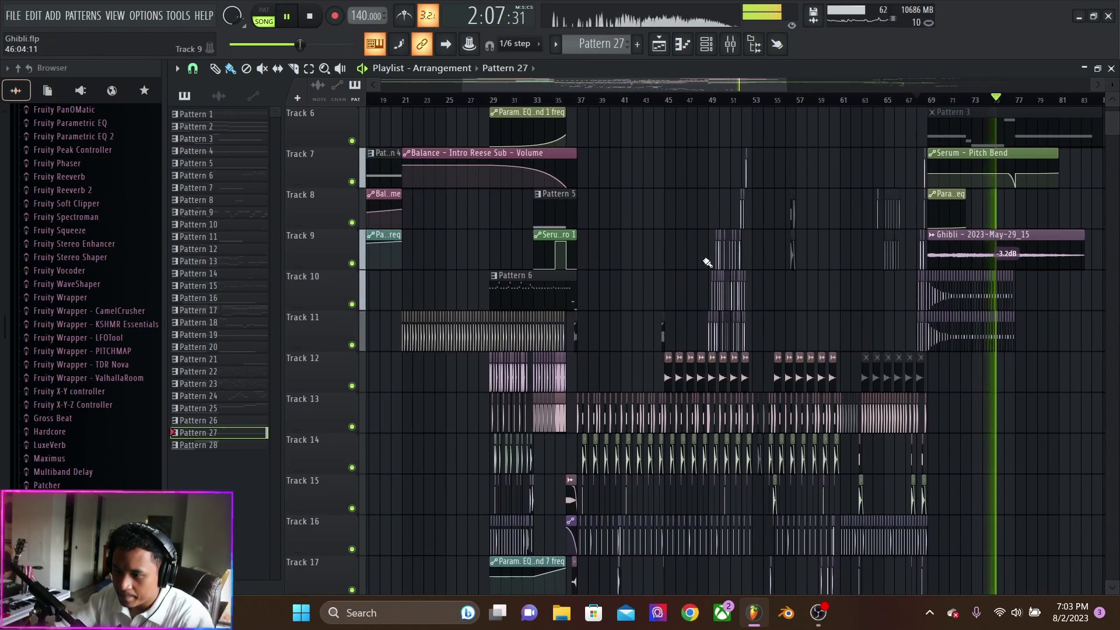
{"action": "left_click_drag", "start_coordinate": [715, 88], "coordinate": [756, 101]}
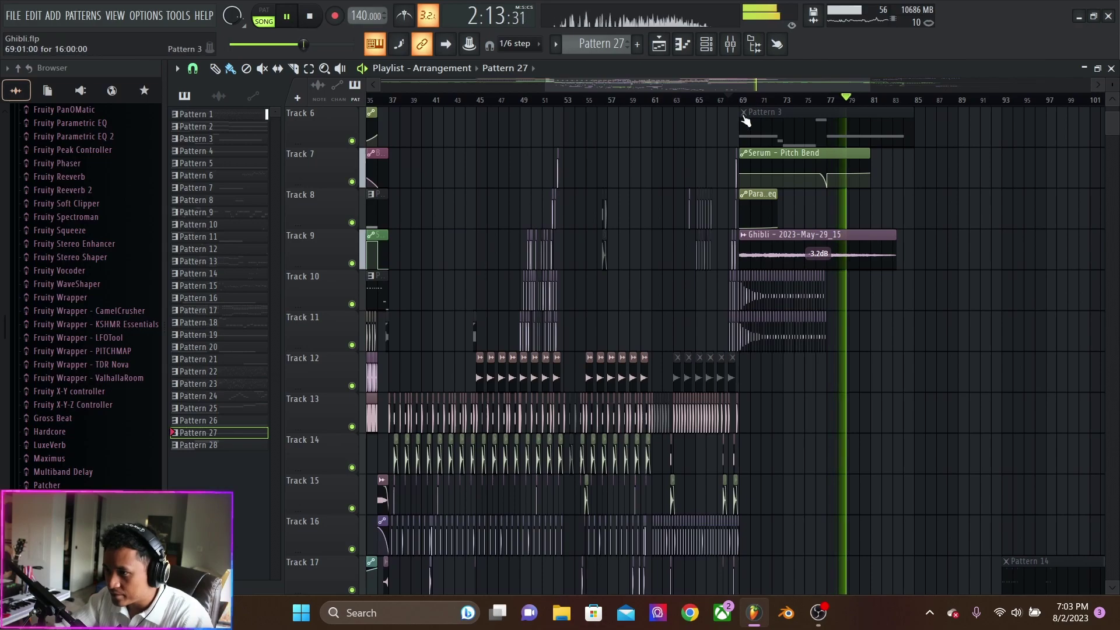
{"action": "scroll", "coordinate": [705, 261], "scroll_direction": "down", "scroll_amount": 2}
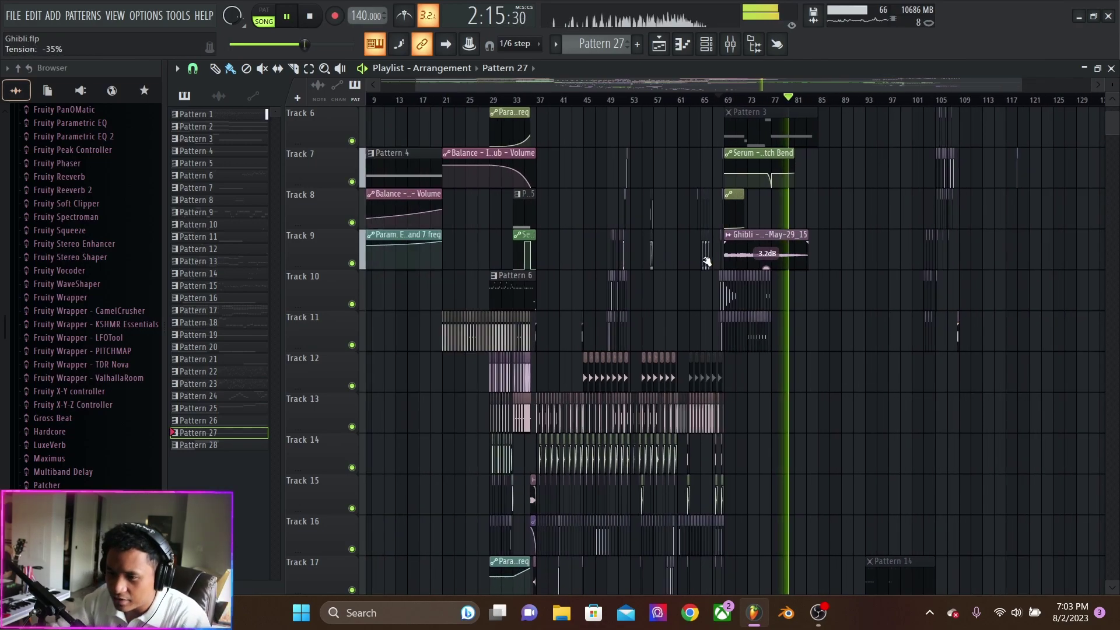
{"action": "scroll", "coordinate": [705, 262], "scroll_direction": "down", "scroll_amount": 1}
{"action": "key", "text": "space"}
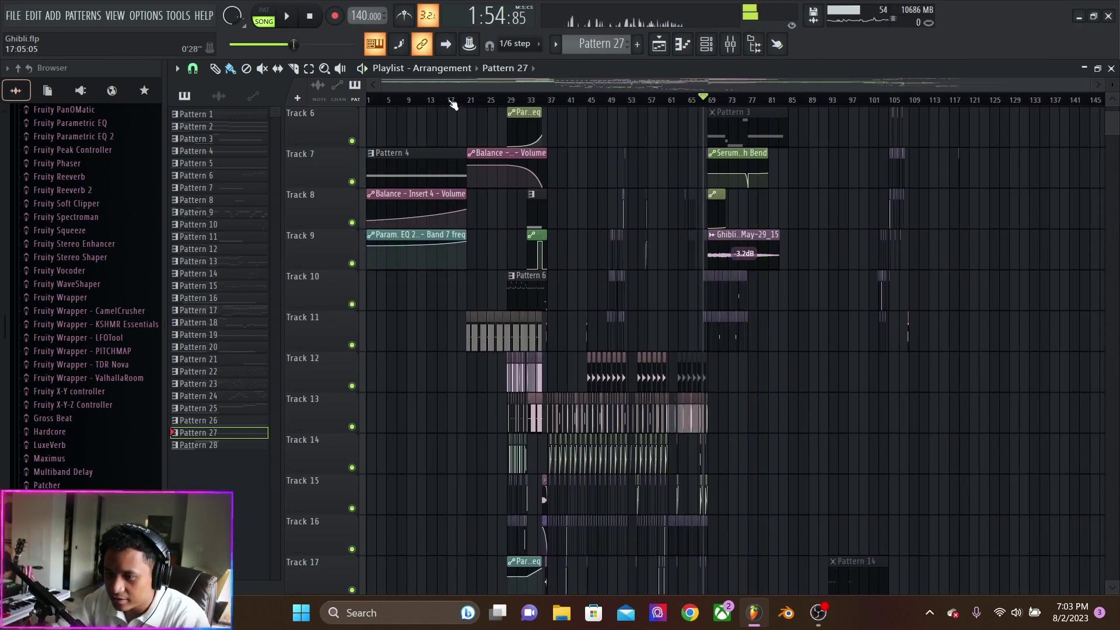